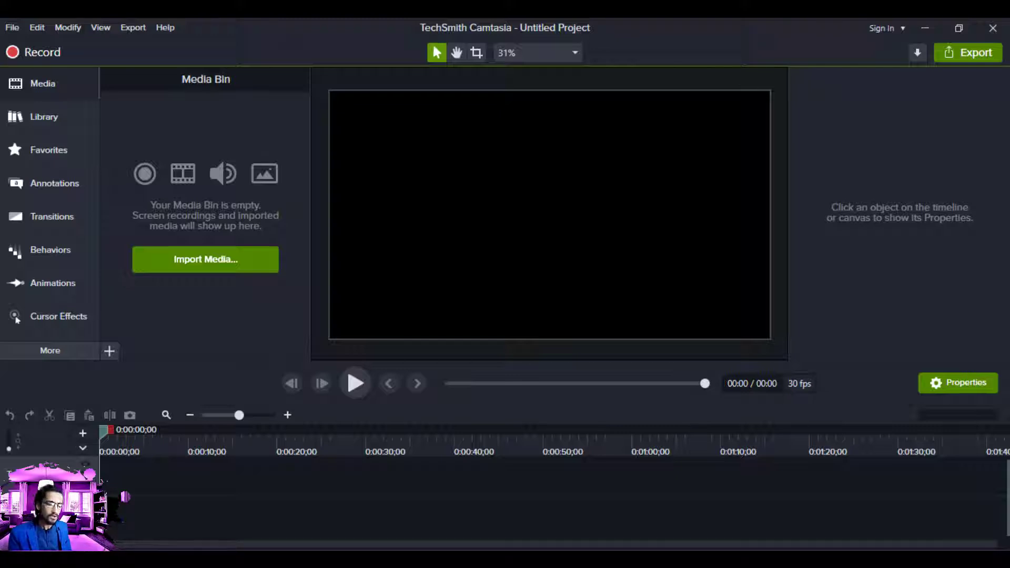
Bring the Office_Work_HD stock video from the Lesson 17 folder into the project and place it at the timeline start on the lowest track
key("alt+Tab")
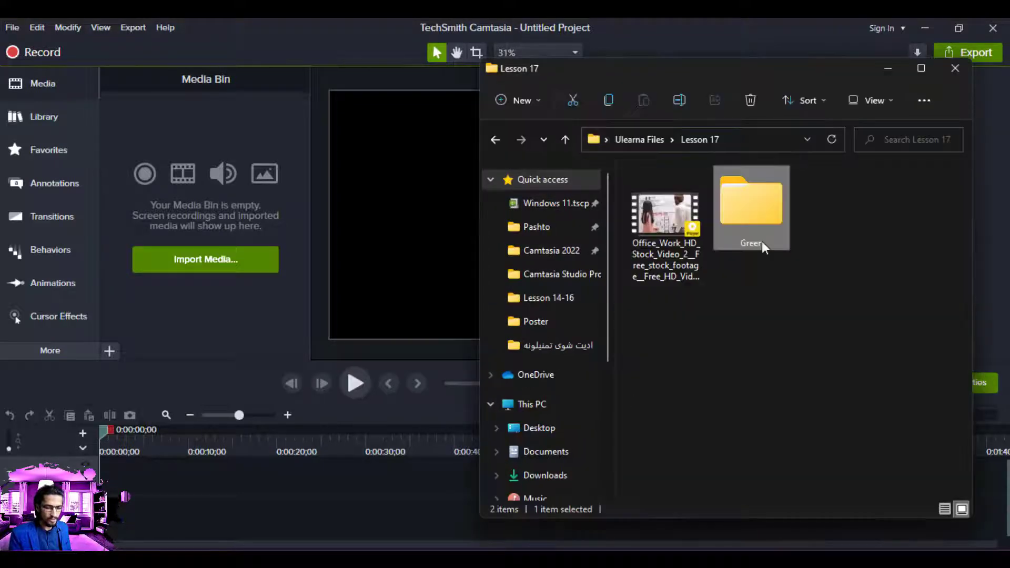
left_click_drag(666, 226, 134, 511)
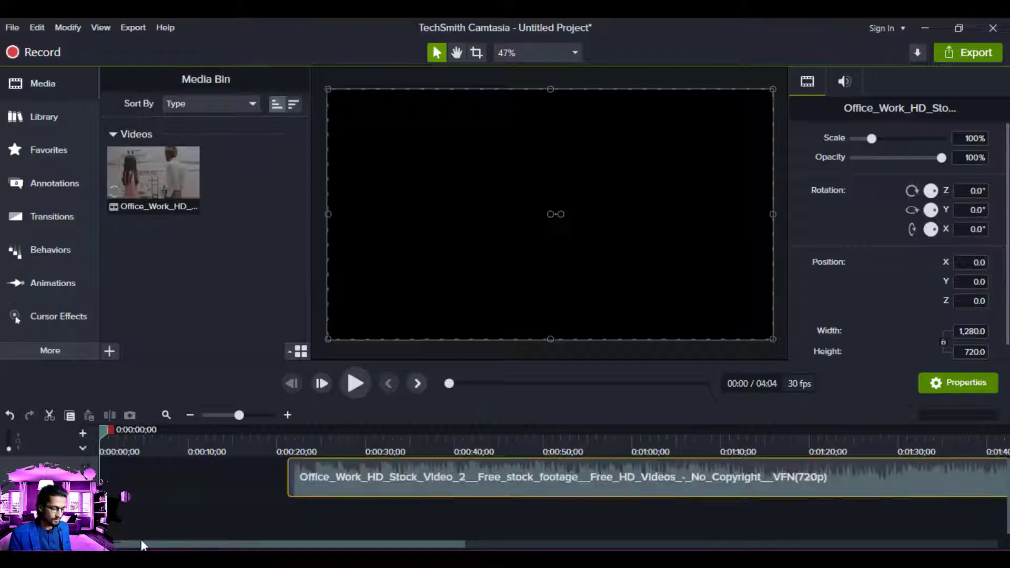
left_click_drag(386, 487, 183, 536)
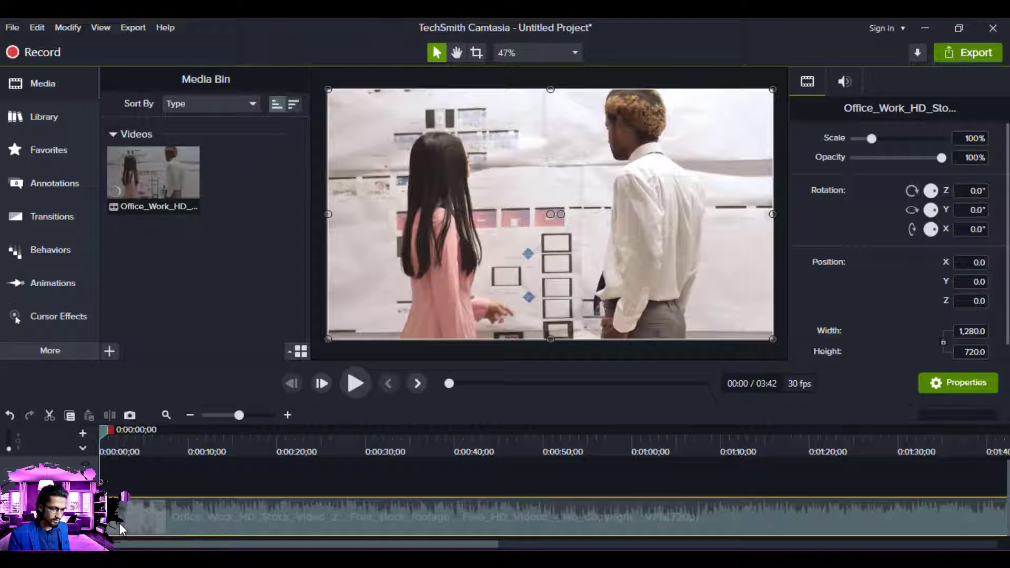
left_click_drag(120, 521, 163, 541)
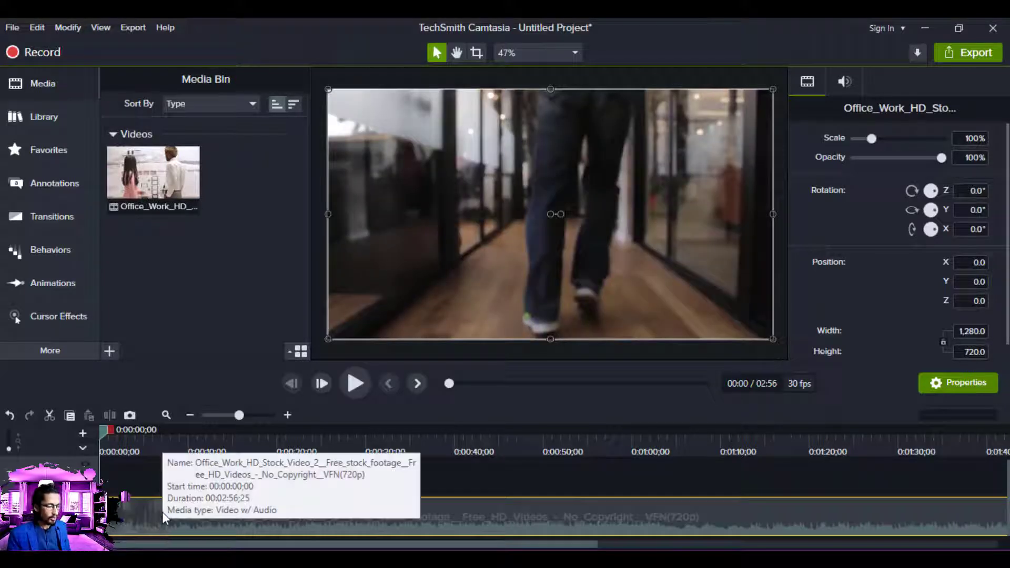
Split the video clip at 0:01:07;14, delete the part before the cut and move the remaining clip to the timeline start
left_click_drag(174, 435, 680, 476)
left_click(698, 450)
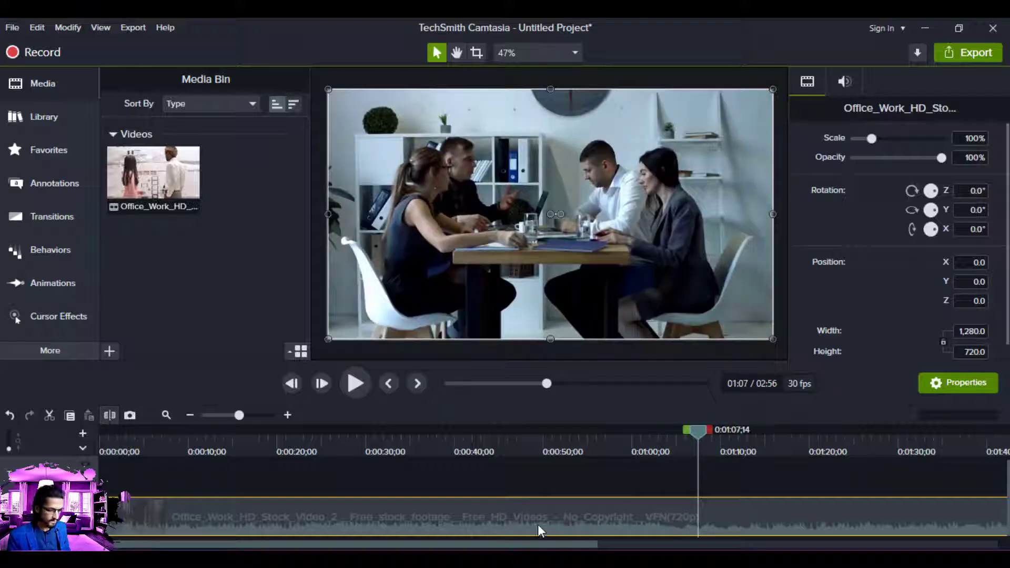
key("s")
left_click(534, 507)
key("Delete")
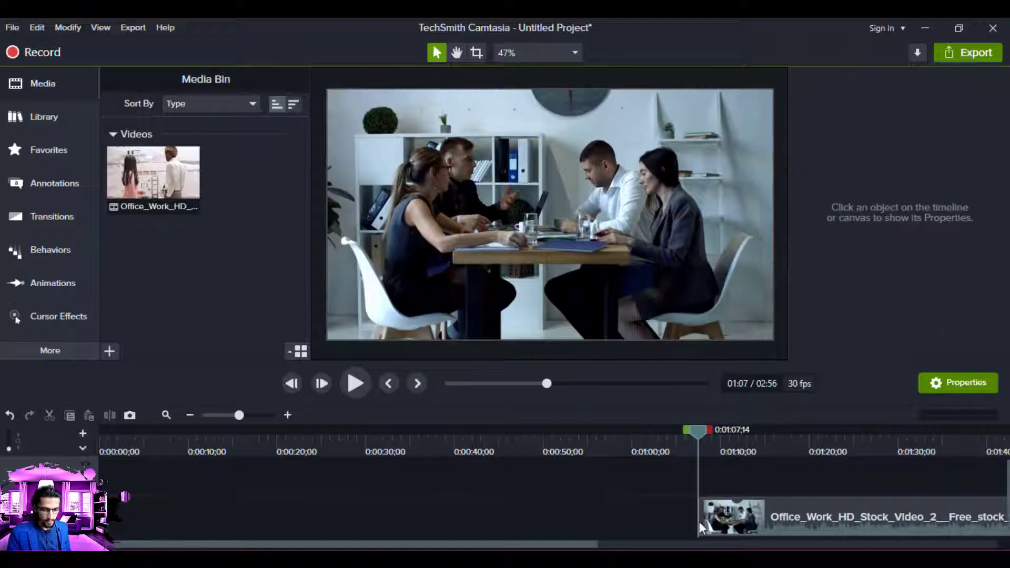
left_click_drag(700, 522, 101, 522)
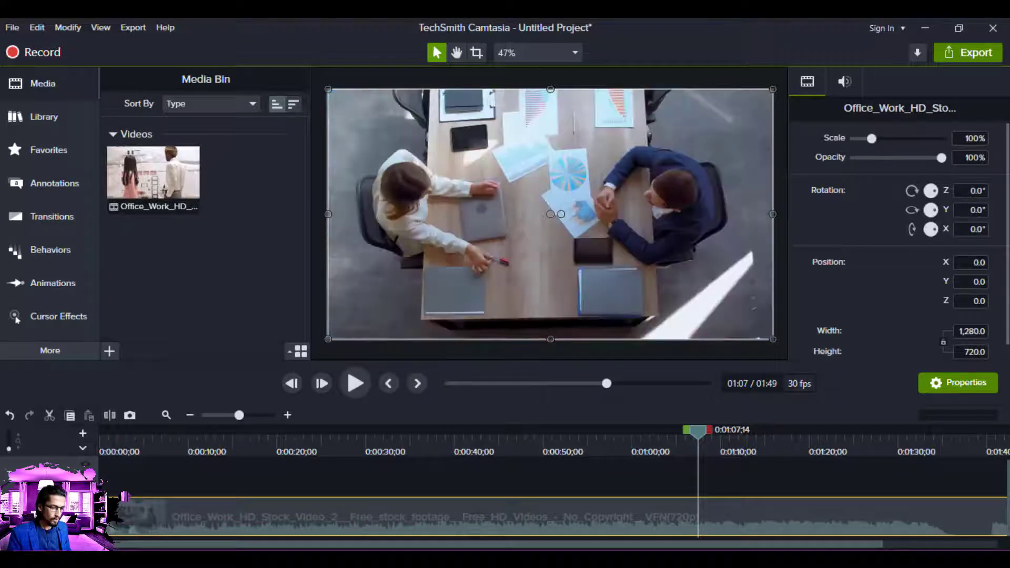
Add a black rectangle shape on the track above the video, starting at zero and ending at 0:00:22;02
left_click(127, 446)
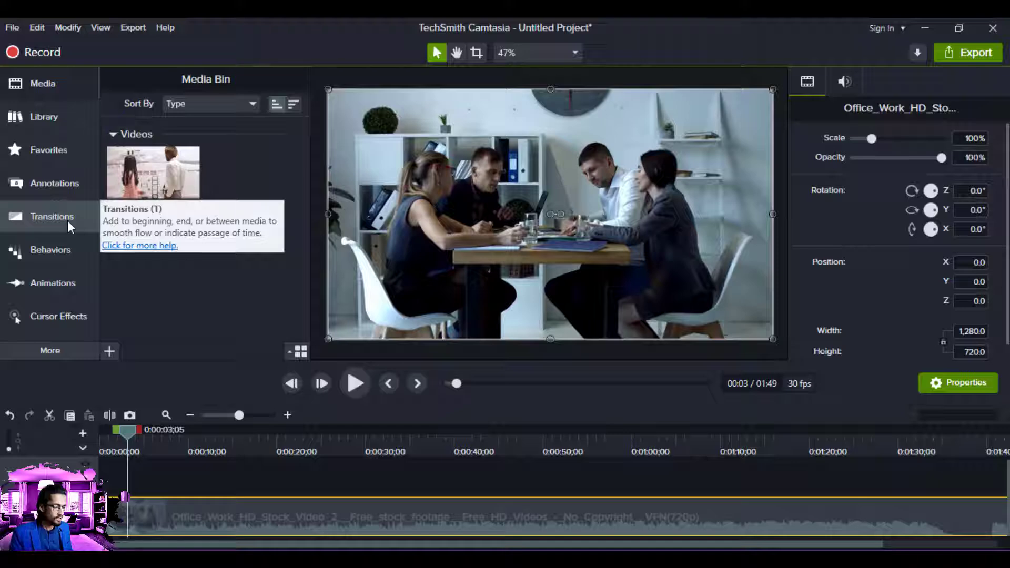
left_click(60, 182)
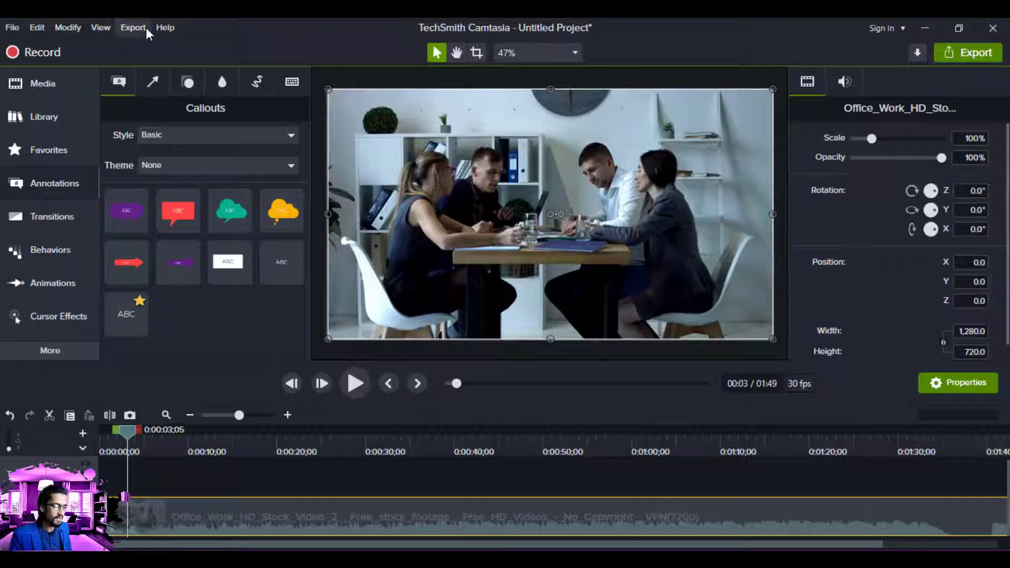
left_click(192, 85)
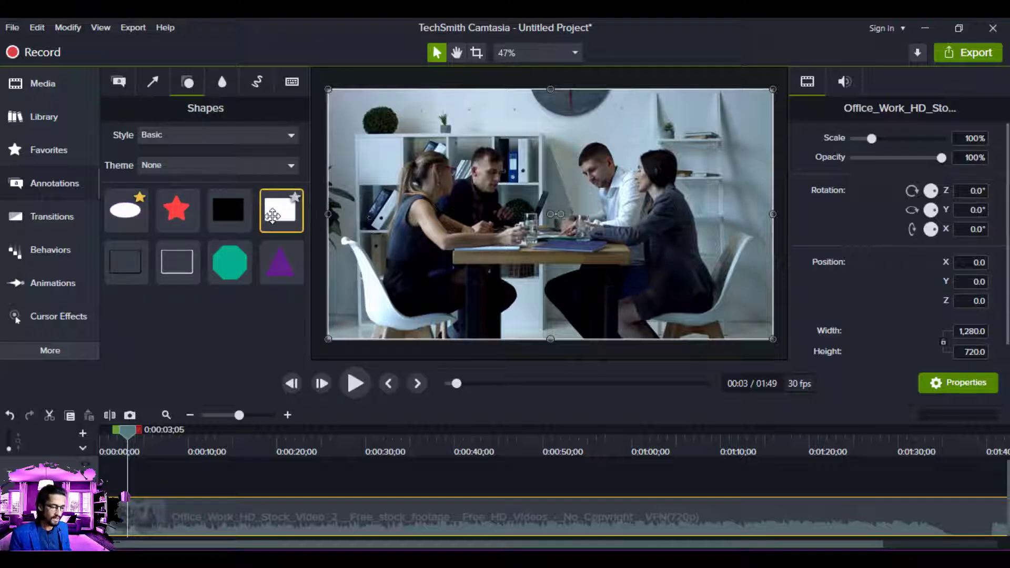
mouse_move(229, 210)
left_mouse_down()
mouse_move(157, 469)
mouse_move(106, 476)
mouse_move(384, 476)
left_mouse_up()
left_click(346, 443)
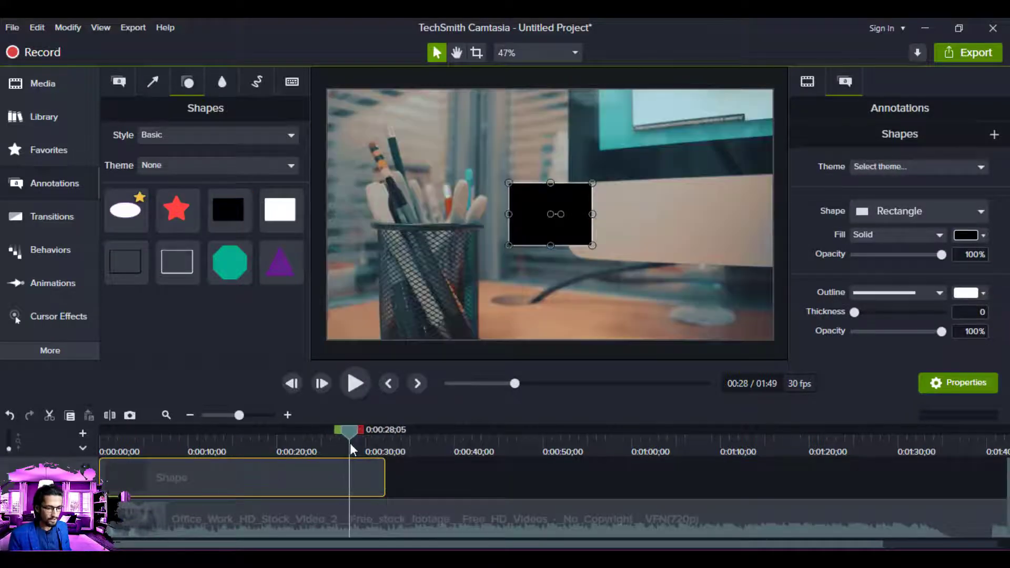
left_click(259, 447)
left_click(296, 449)
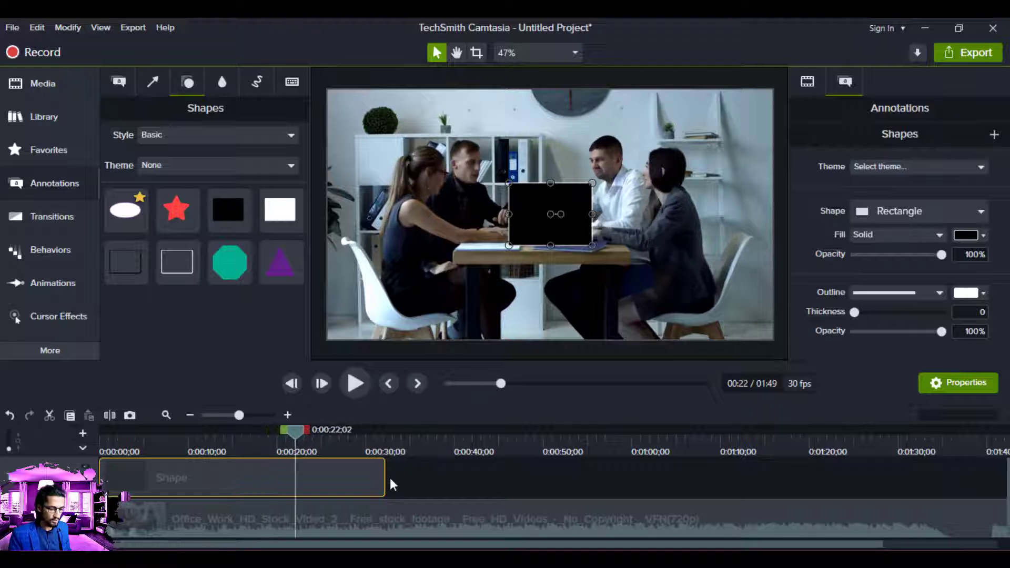
left_click_drag(383, 478, 294, 480)
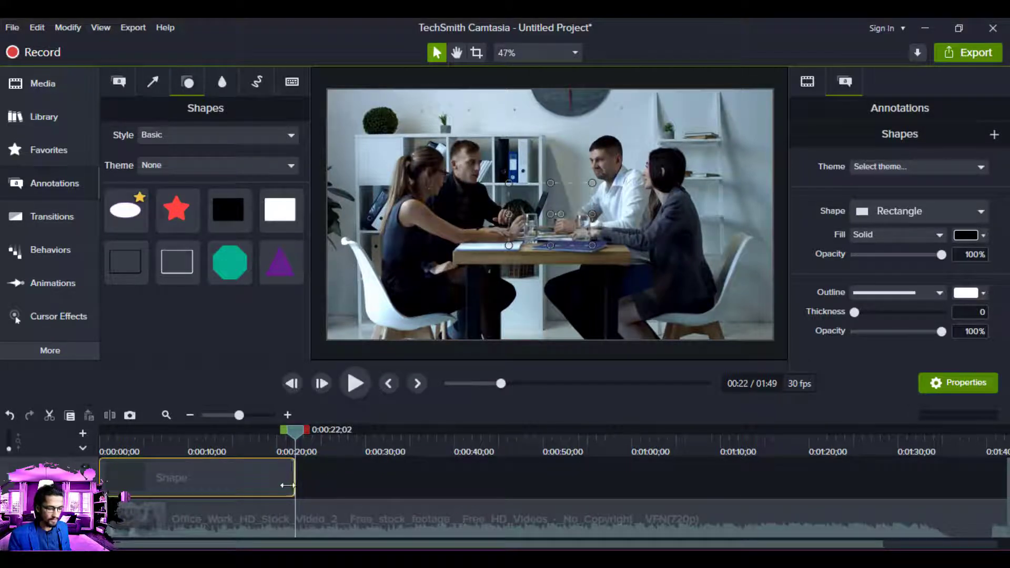
Reshape the black rectangle into a thin bar spanning the full frame width near the lower edge of the video
left_click(267, 445)
left_click_drag(547, 233, 356, 308)
left_click_drag(370, 265, 773, 319)
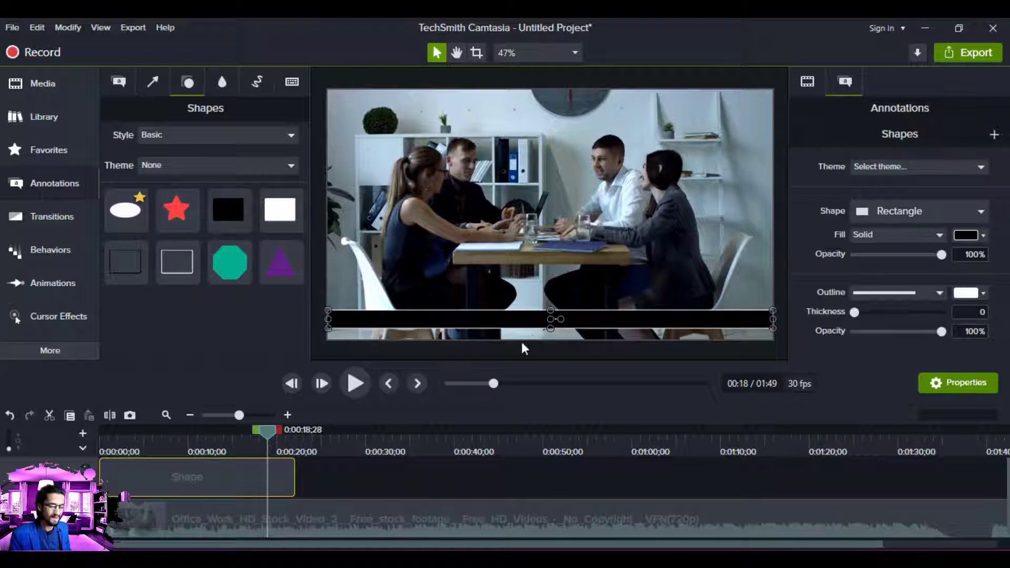
Add a plain ABC text callout on a track above the shape, starting slightly after and ending slightly before the shape
left_click(160, 76)
left_click(122, 83)
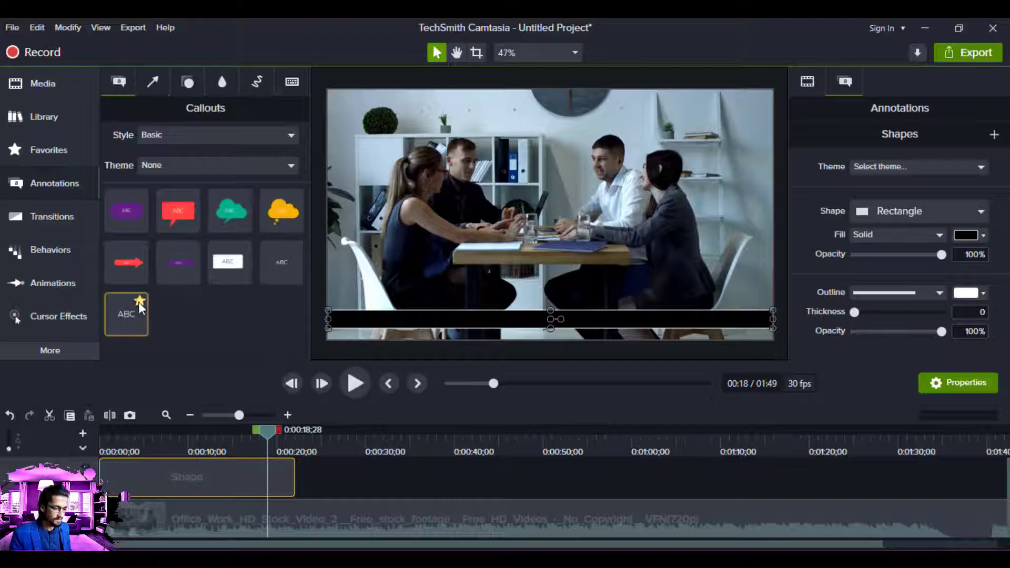
left_click_drag(137, 304, 311, 473)
key("Delete")
left_click_drag(138, 466, 295, 461)
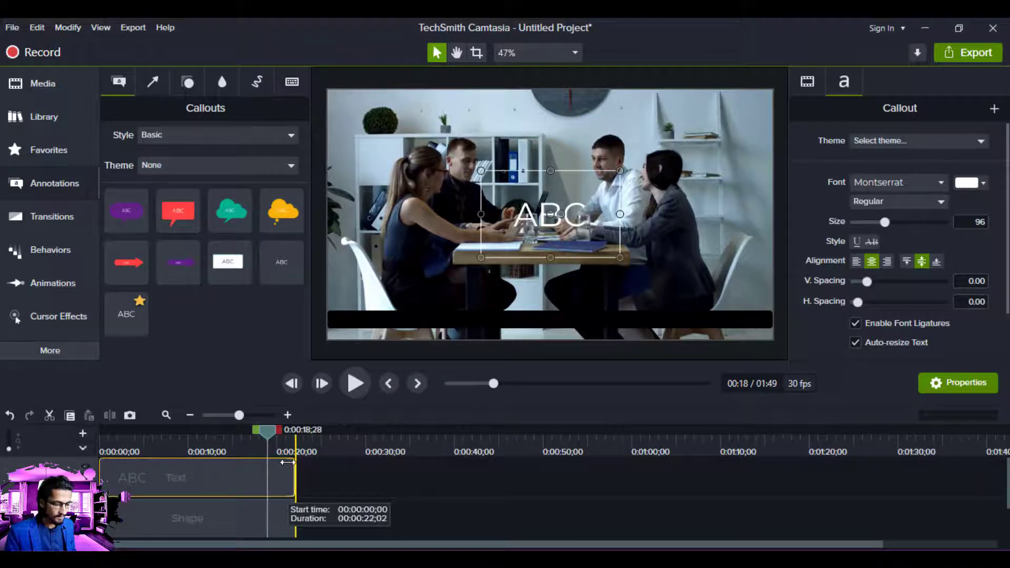
left_click_drag(100, 474, 118, 472)
left_click_drag(295, 472, 280, 471)
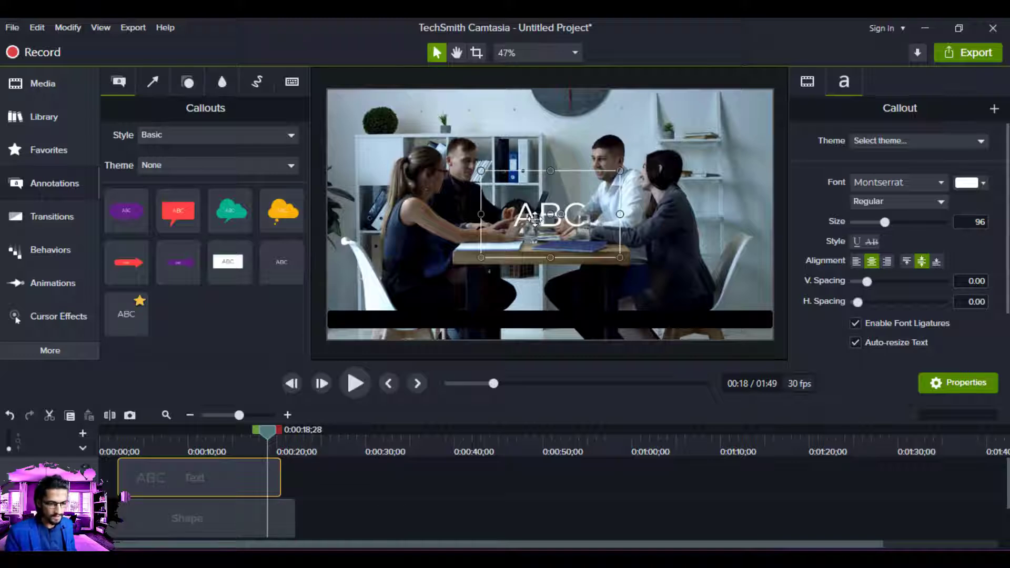
Fit the text callout onto the black bar and replace its ABC text with the copied passage
left_click_drag(536, 218, 395, 297)
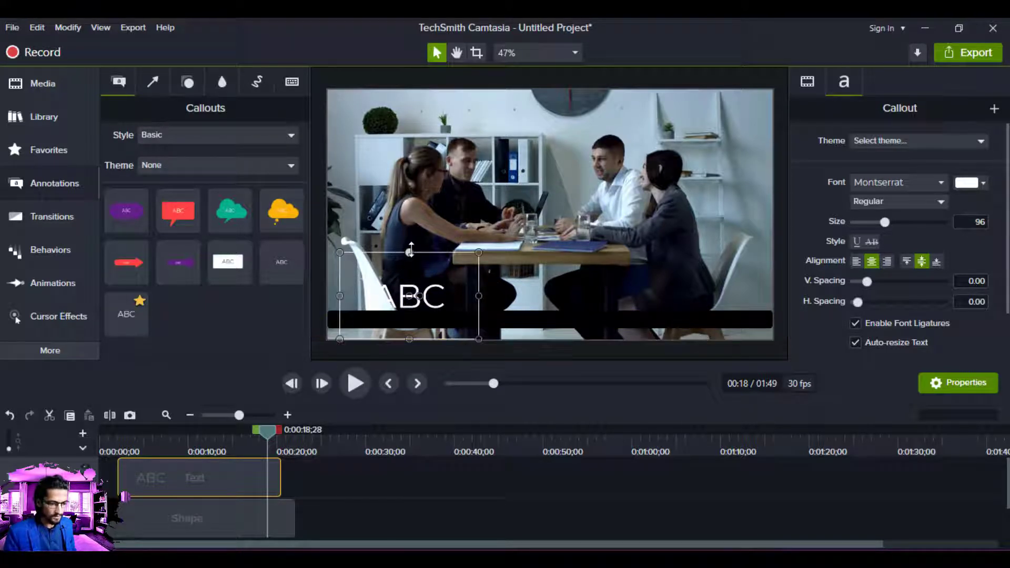
left_click_drag(409, 251, 552, 319)
double_click(552, 319)
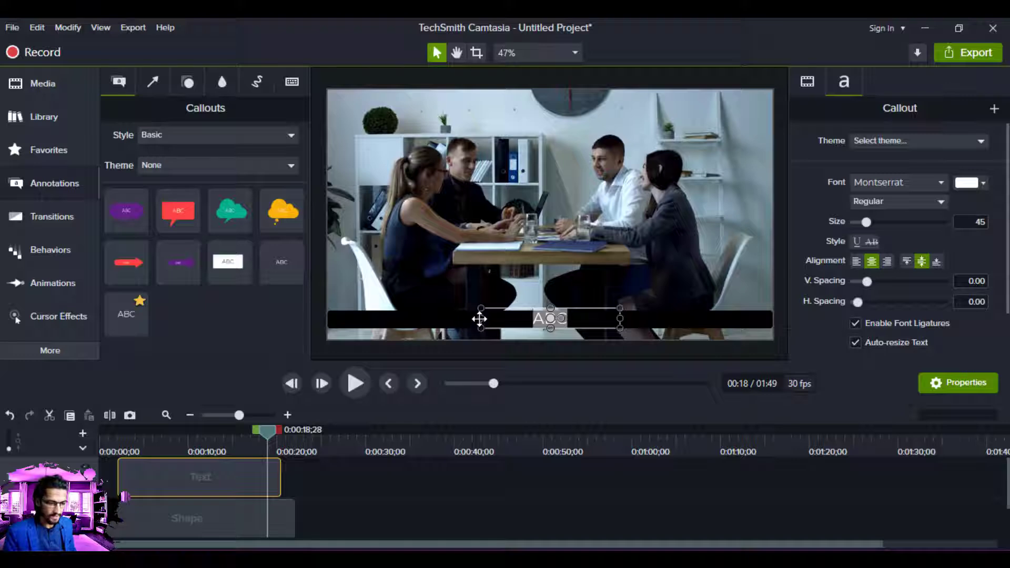
key("BackSpace")
key("ctrl+v")
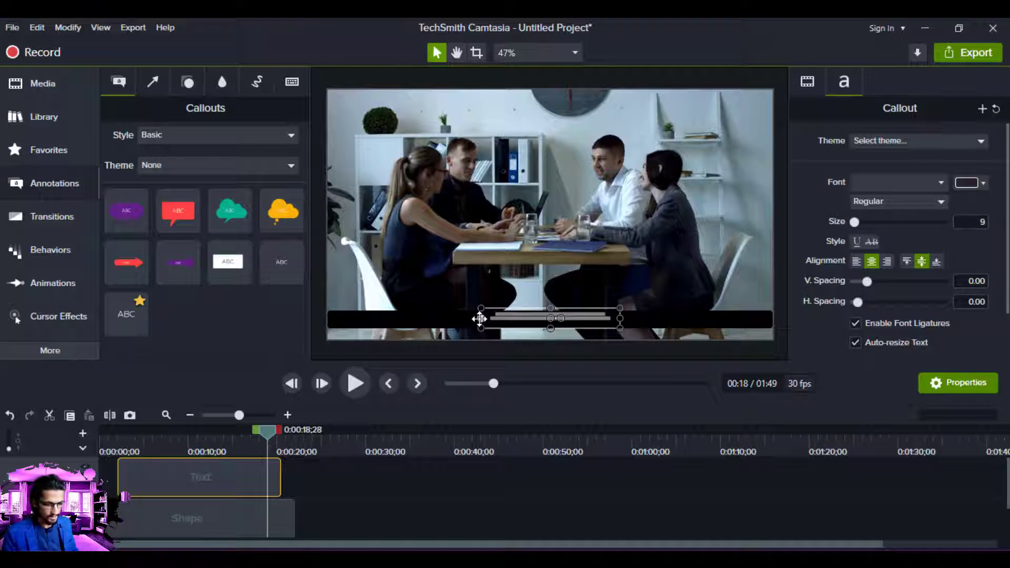
Stretch the text box across the full width of the black bar and set its font size to 26
left_click_drag(481, 319, 327, 321)
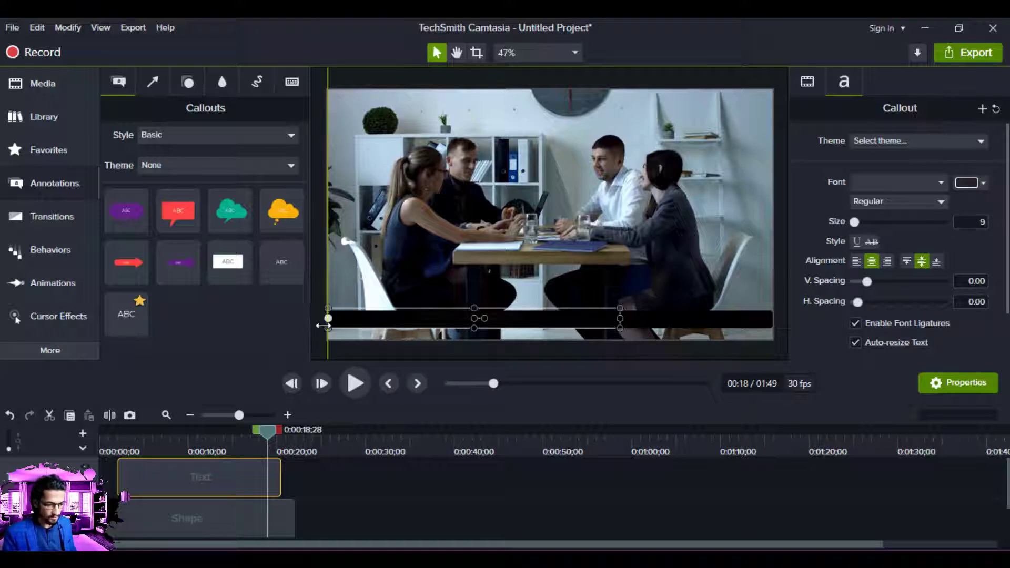
left_click_drag(622, 318, 773, 318)
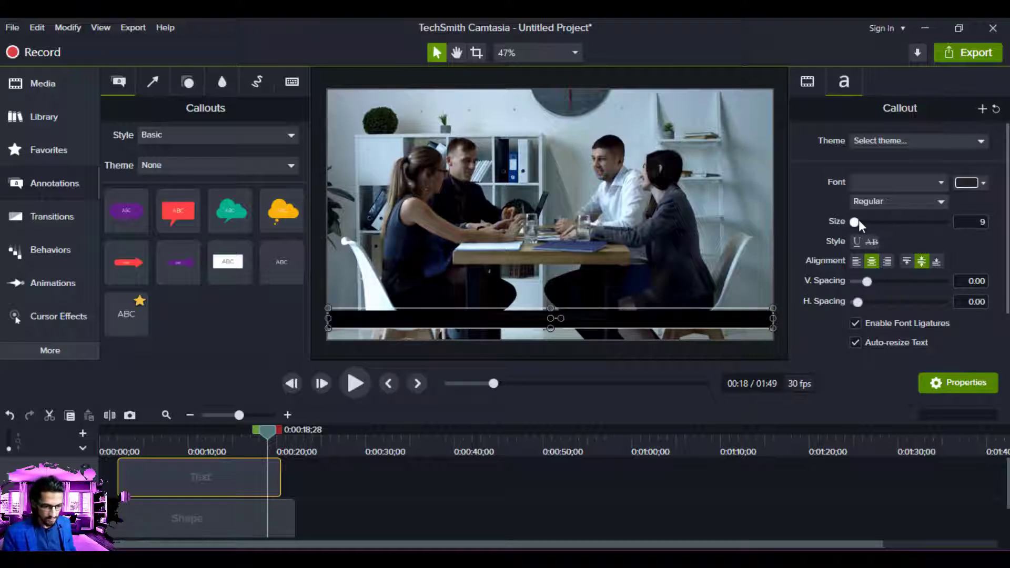
mouse_move(860, 220)
left_mouse_down()
mouse_move(870, 221)
mouse_move(861, 226)
left_mouse_up()
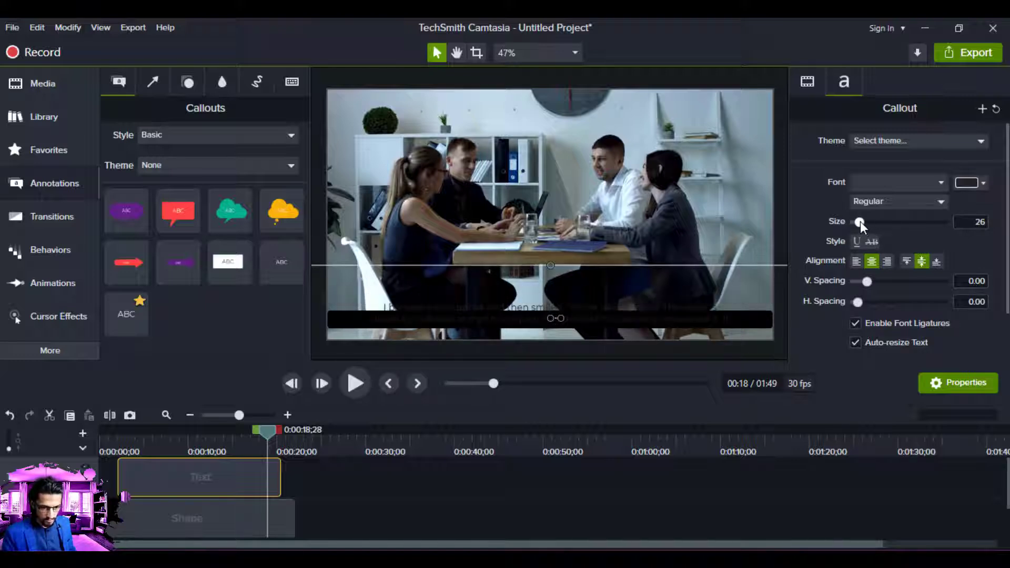
Delete the pasted text that follows "The world" so the caption is a single line
double_click(625, 321)
left_click(625, 320)
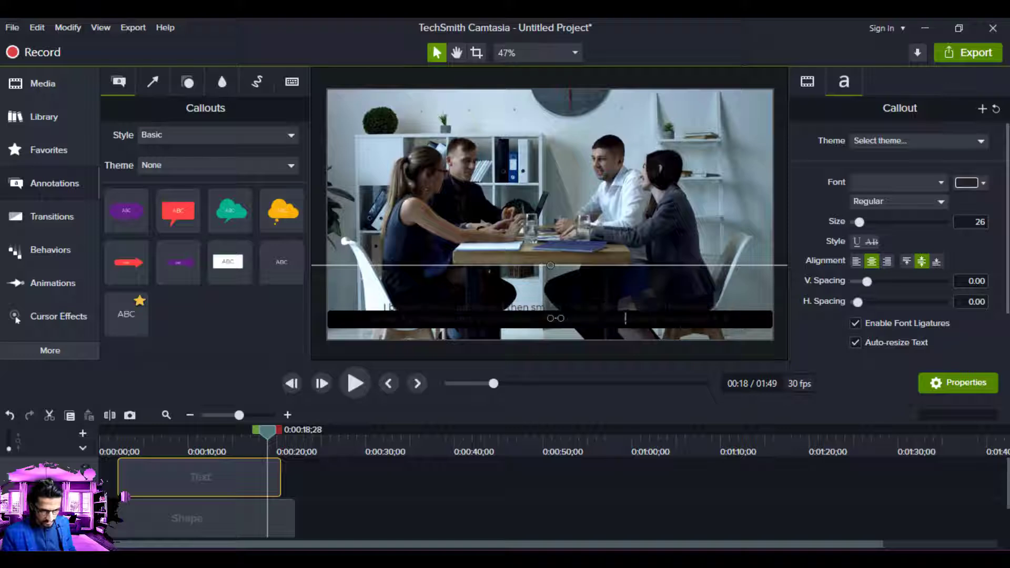
left_click_drag(545, 331, 403, 338)
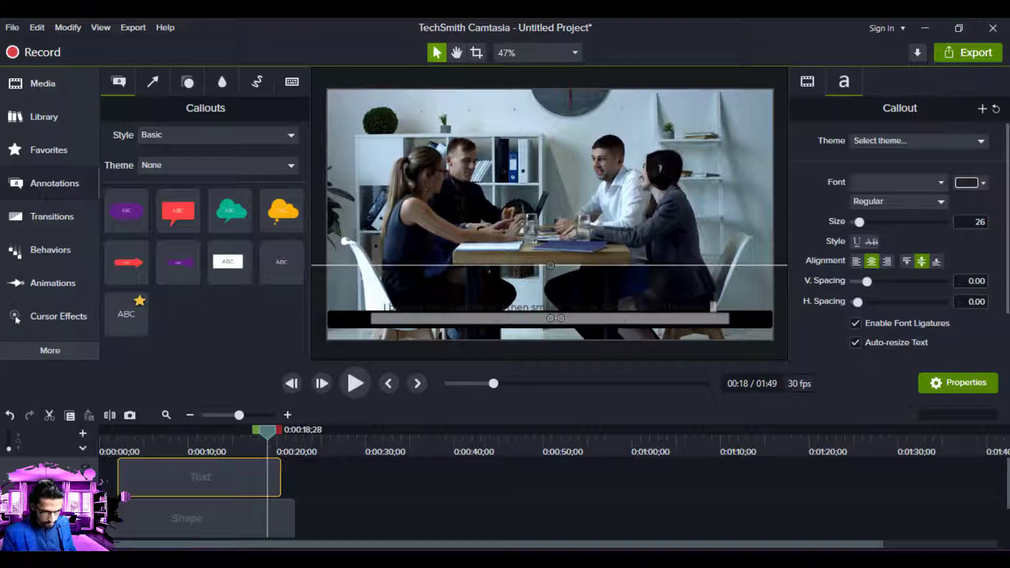
key("BackSpace")
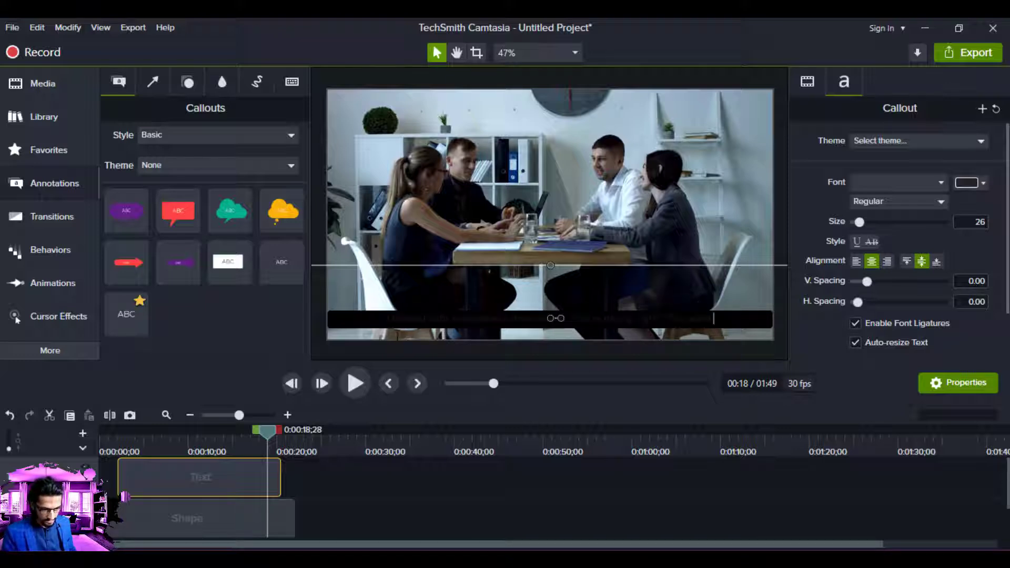
Change the font colour of the whole caption text to the near-white default swatch
key("ctrl+a")
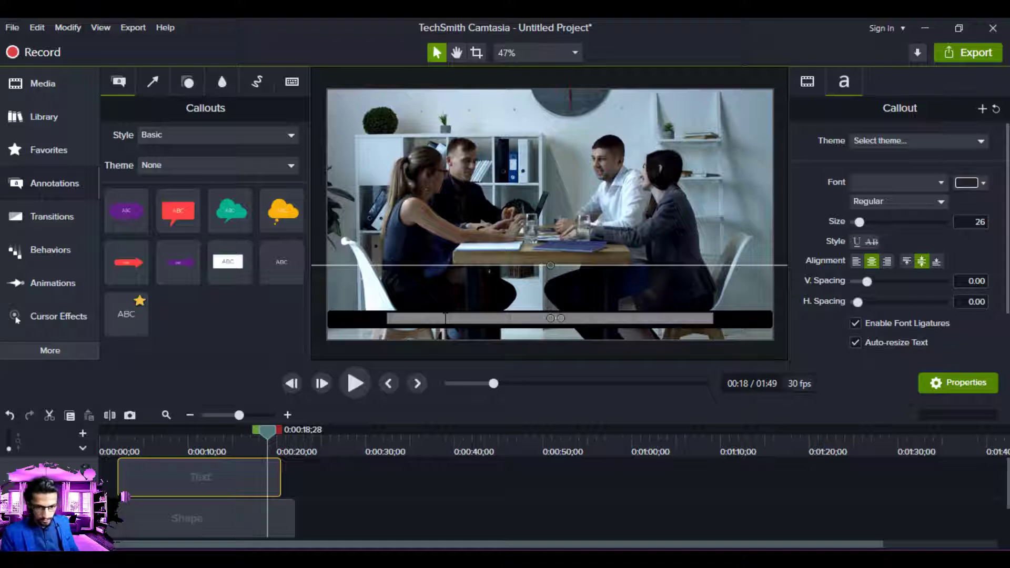
left_click(978, 187)
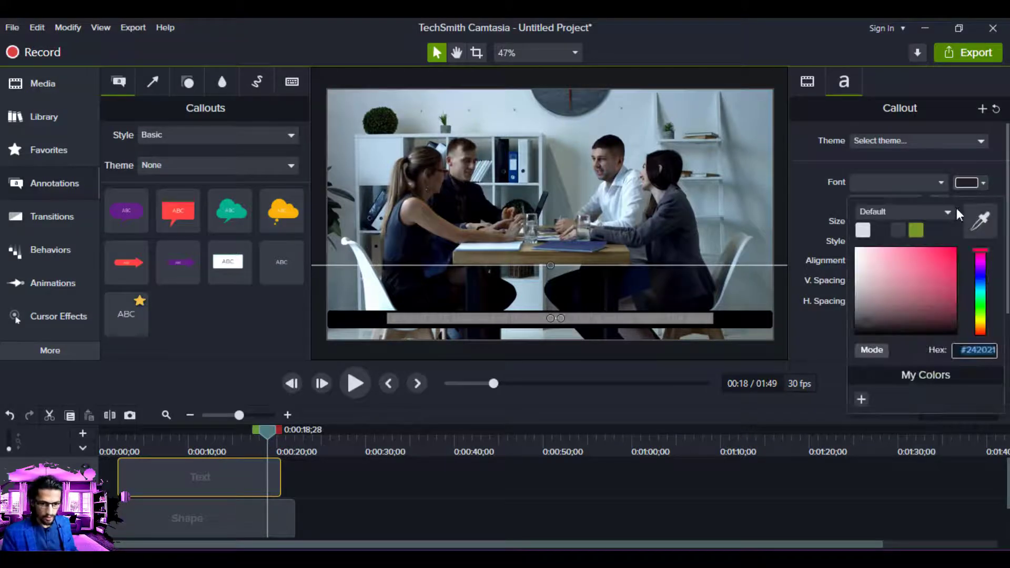
left_click(858, 231)
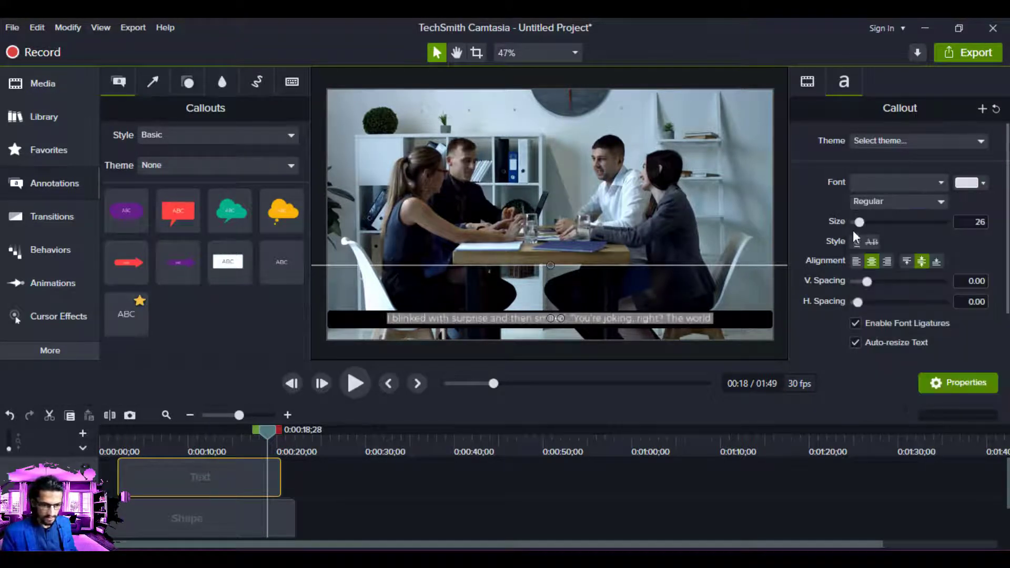
left_click(358, 489)
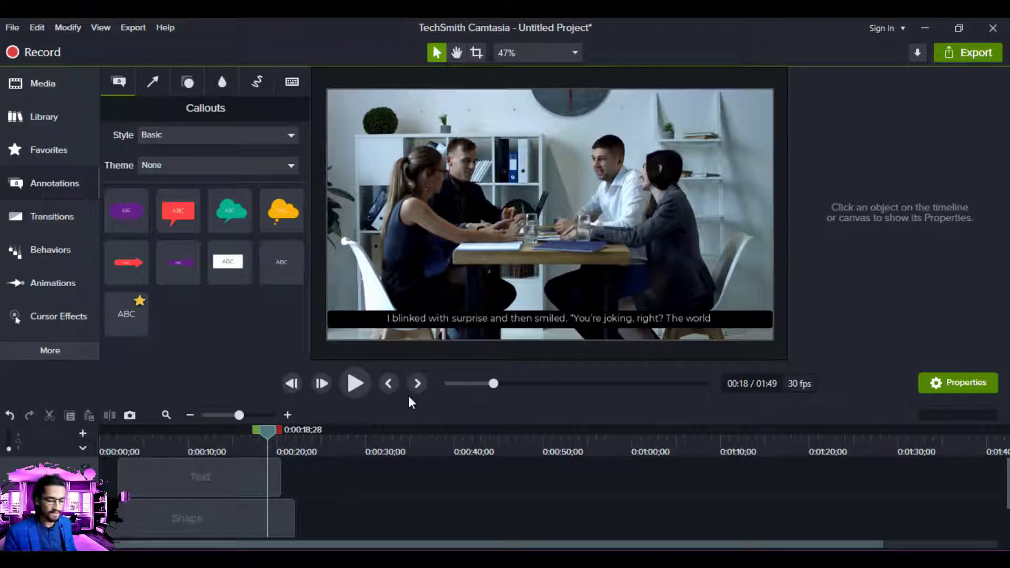
Browse the transitions and apply Glitch to the black bar shape clip on the timeline
left_click(219, 444)
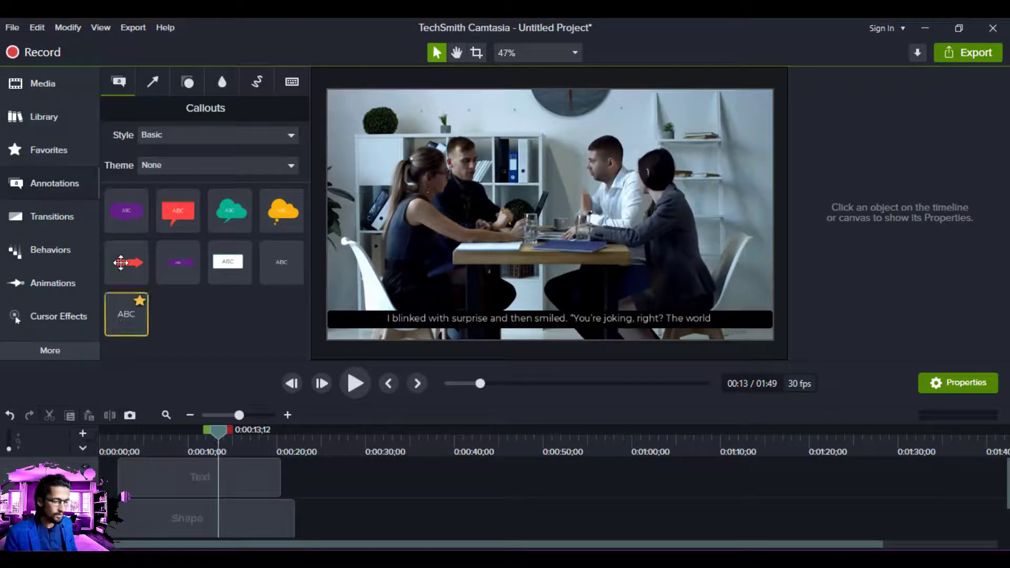
left_click(74, 273)
left_click(58, 221)
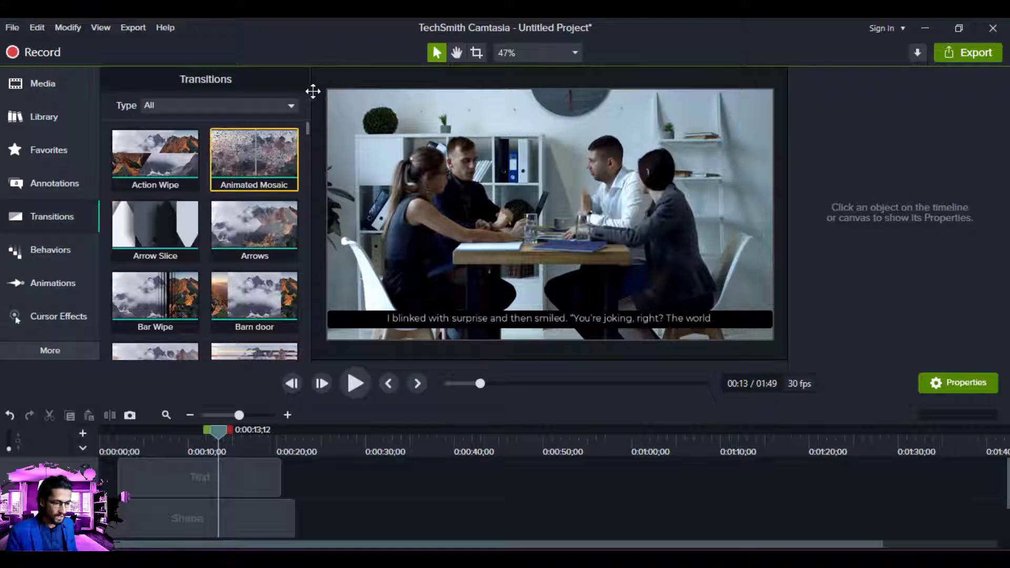
scroll(304, 132, "down", 3)
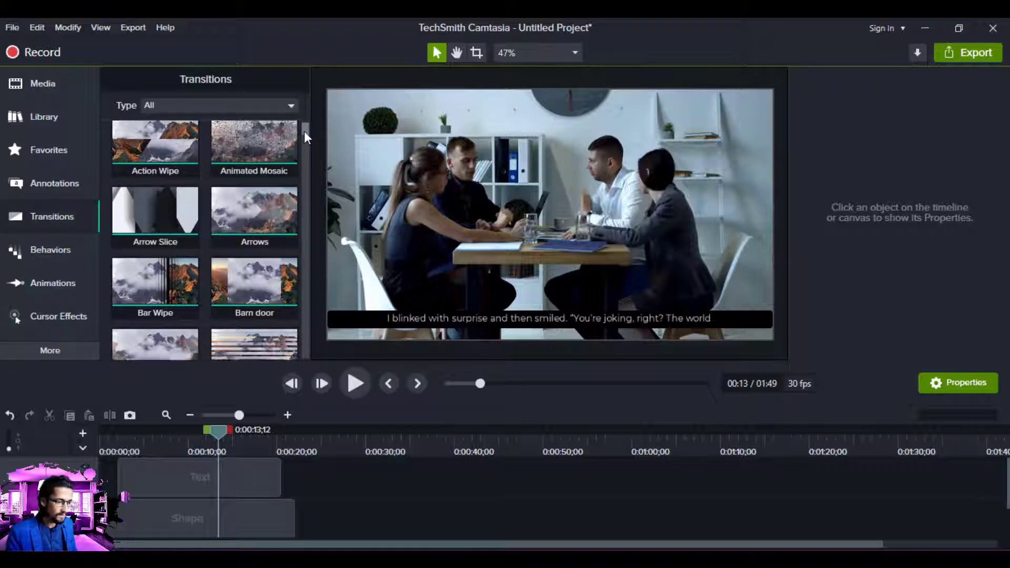
scroll(304, 142, "down", 4)
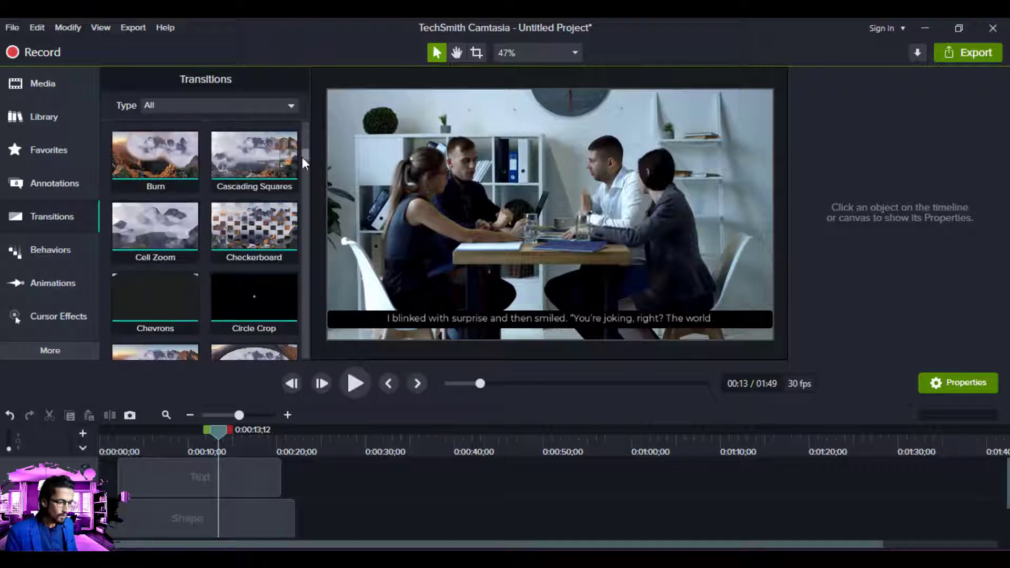
left_click_drag(302, 157, 301, 176)
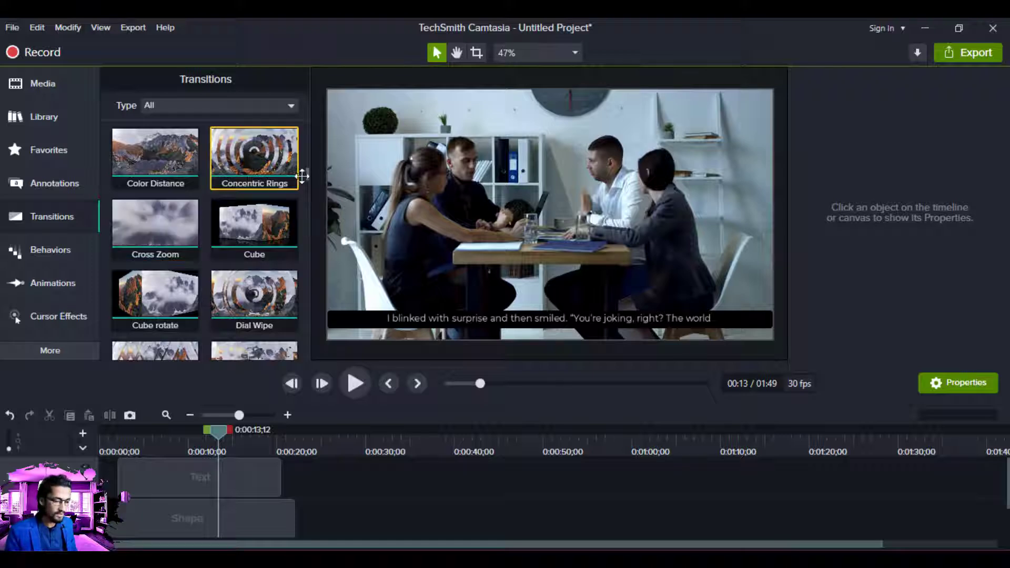
left_click_drag(308, 180, 302, 213)
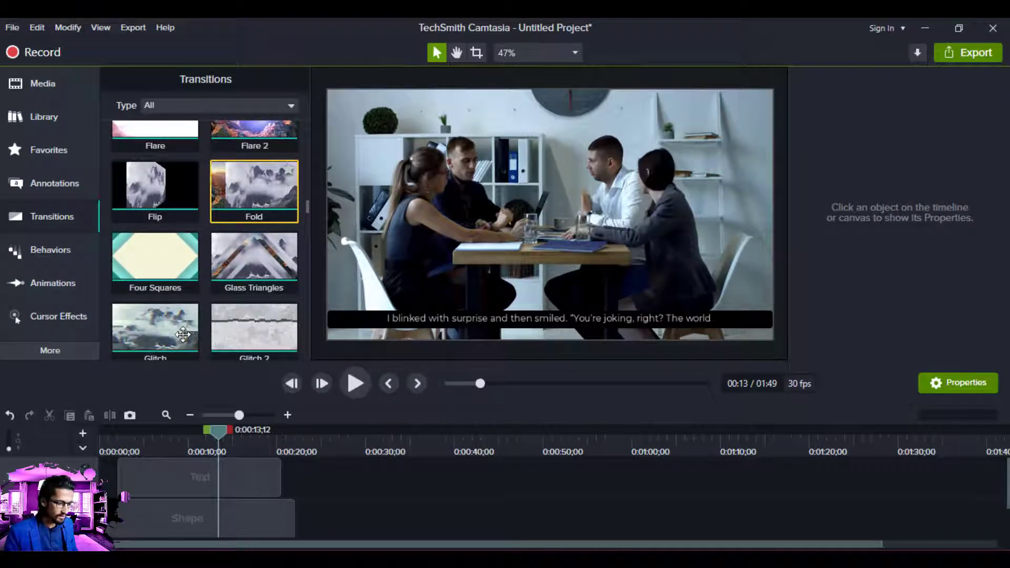
left_click_drag(183, 335, 164, 521)
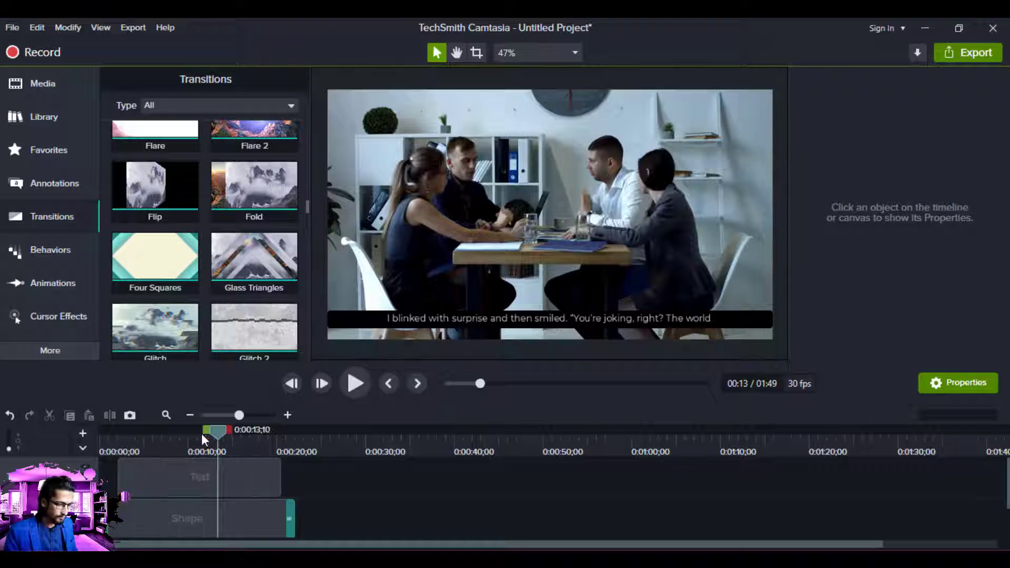
Play the opening seconds from the start of the timeline to preview the black bar's transition
key("ctrl+Home")
key("space")
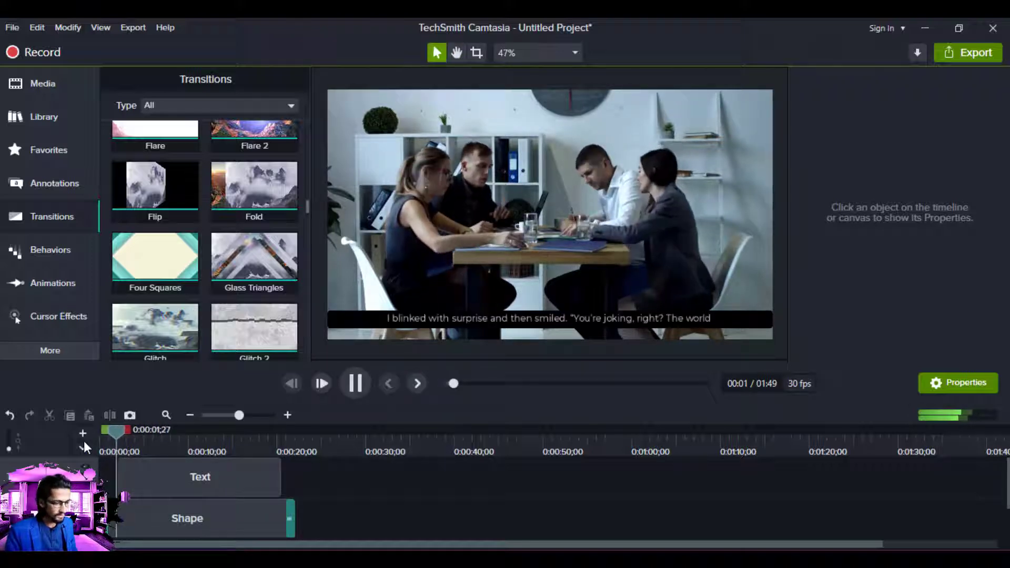
key("space")
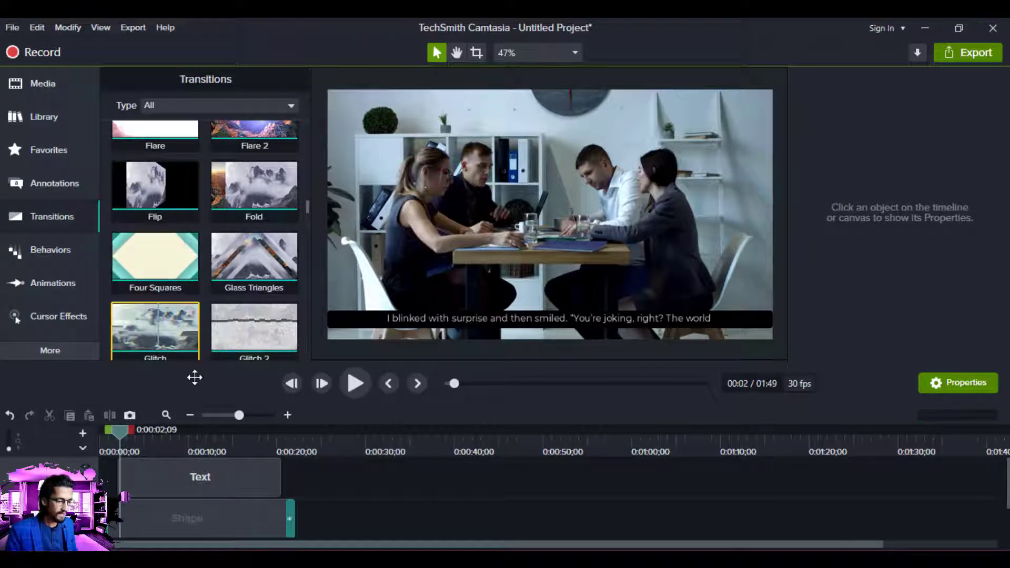
Apply the Glitch transition to the text callout clip and play the opening seconds to check it
left_click_drag(170, 388, 185, 472)
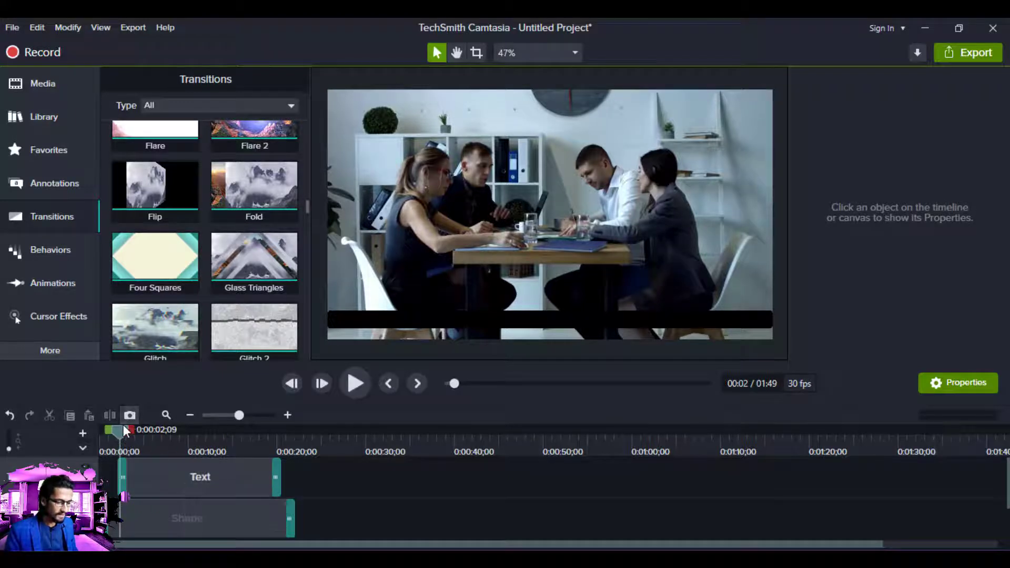
left_click_drag(114, 433, 80, 436)
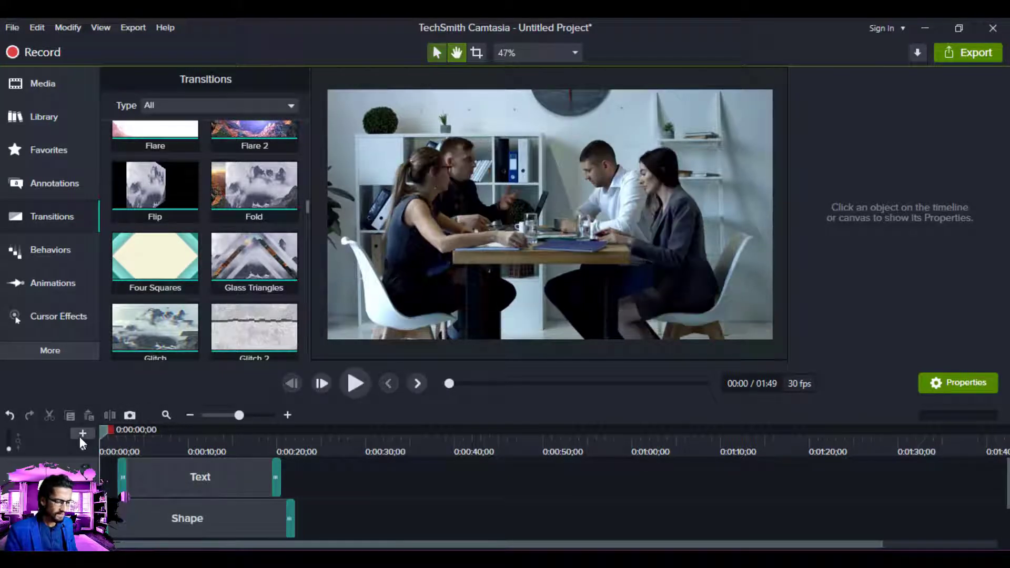
key("space")
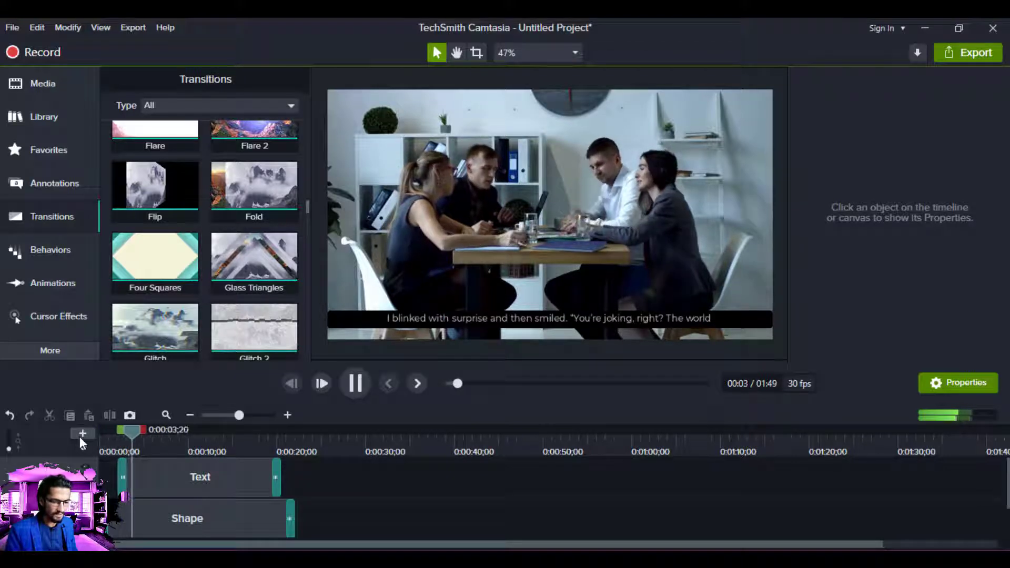
key("space")
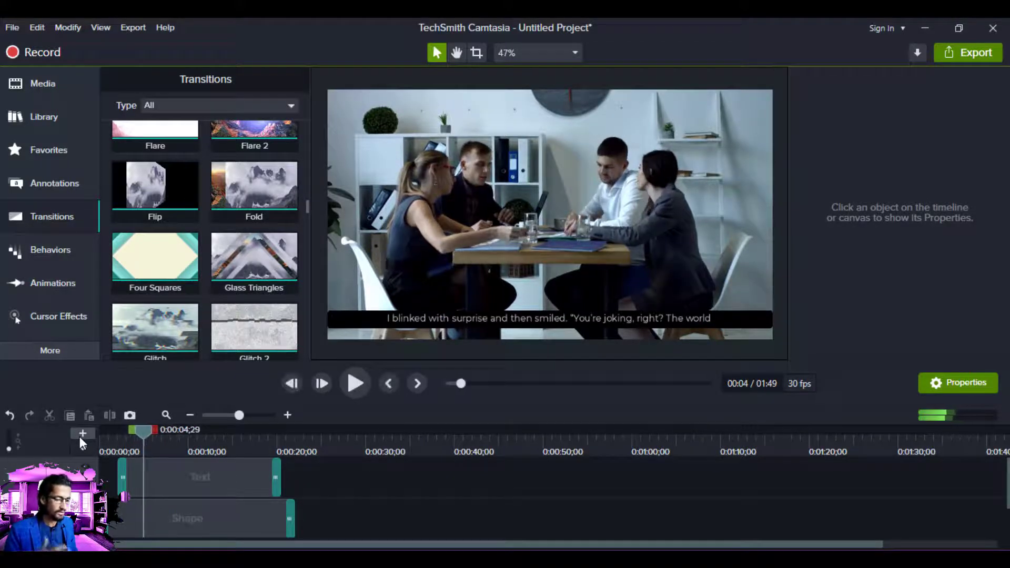
Apply the Jump And Fall behavior to the text callout and preview the caption animation from the start
left_click(63, 262)
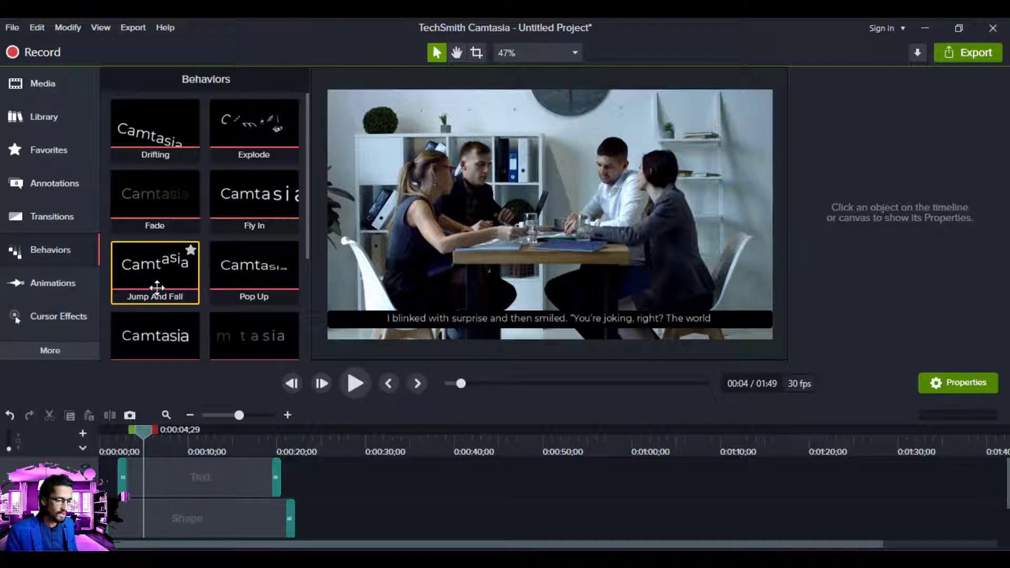
left_click_drag(157, 283, 180, 482)
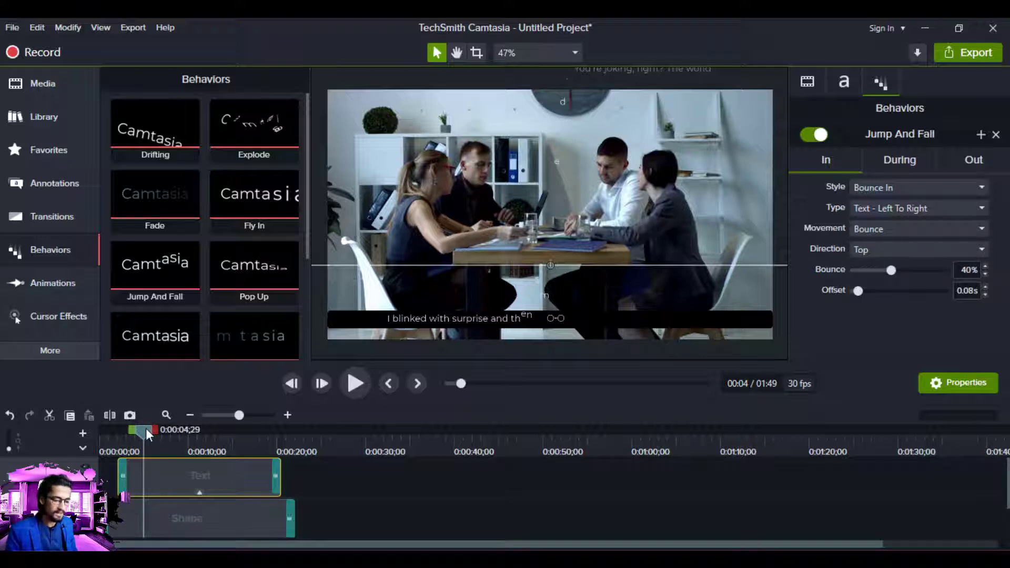
left_click_drag(144, 430, 87, 444)
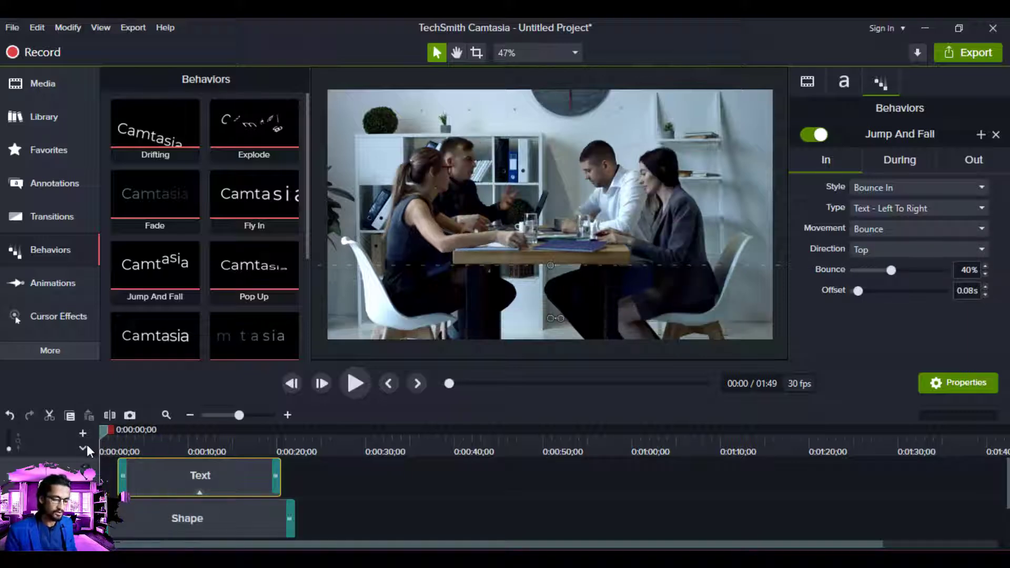
key("space")
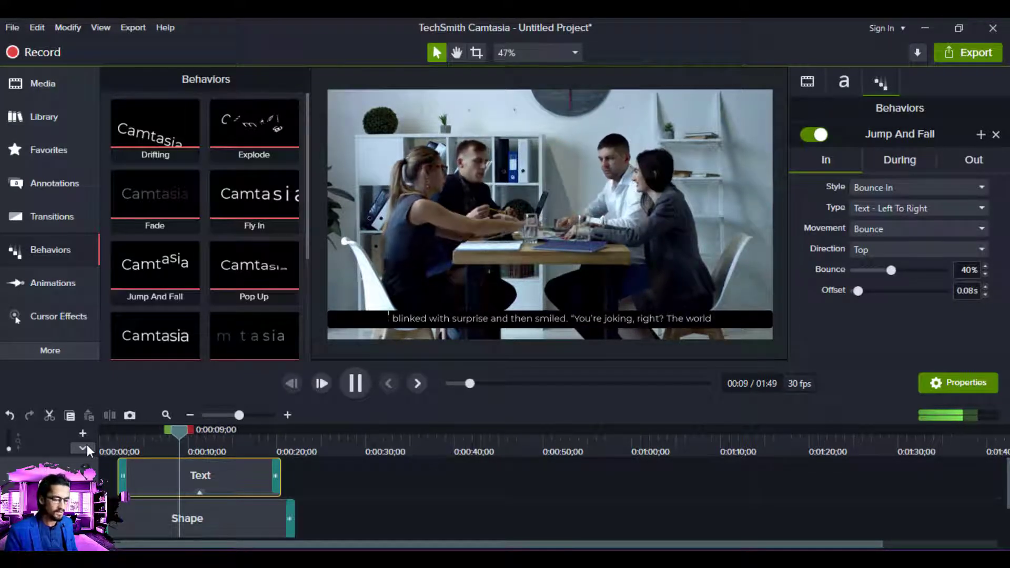
left_click(87, 444)
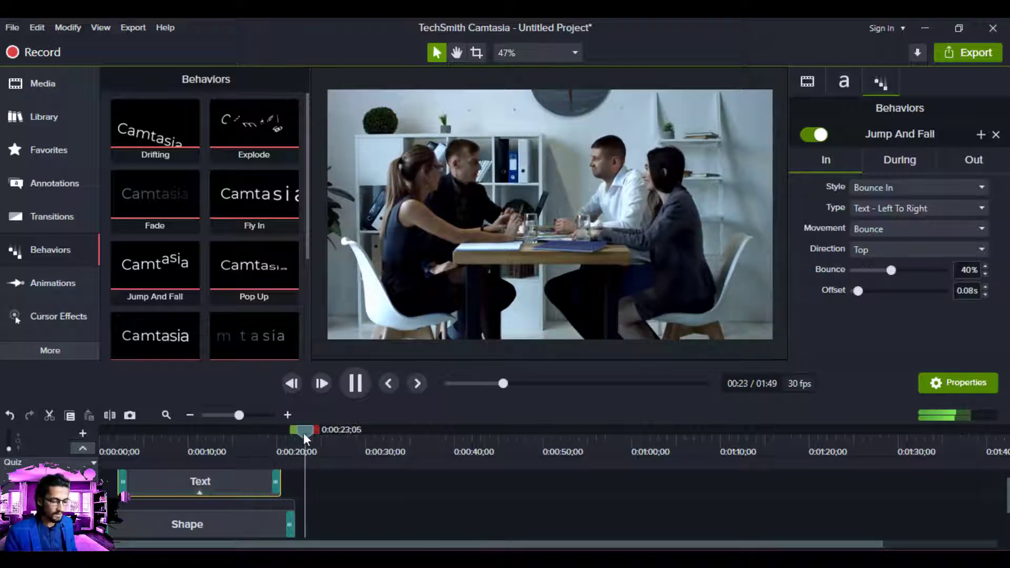
left_click_drag(304, 433, 244, 431)
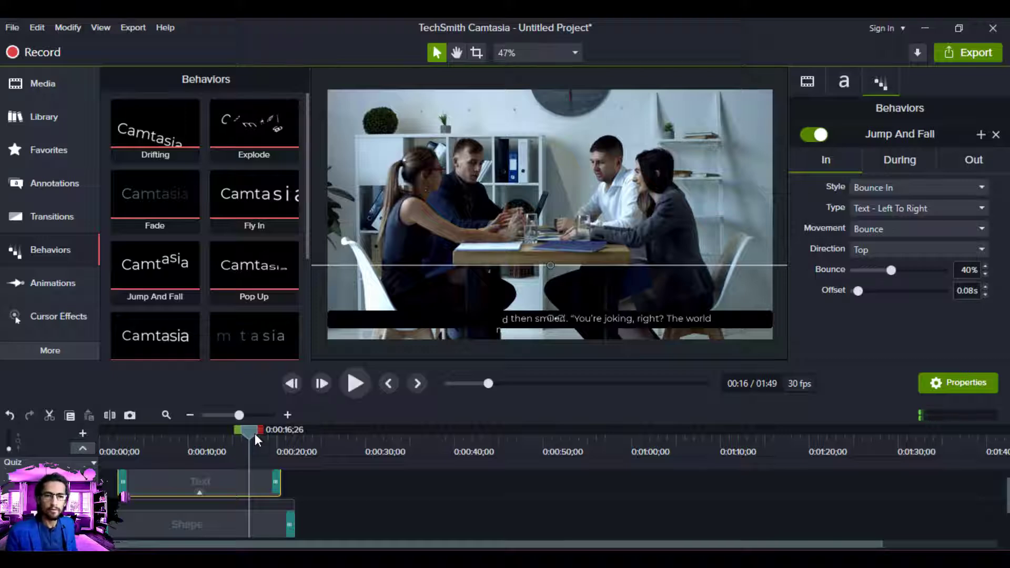
left_click(332, 461)
key("ctrl+z")
Add the English_Law_Firm_Promo green-screen video from the Lesson 17 Green folder to the timeline after the text callout
left_click(326, 448)
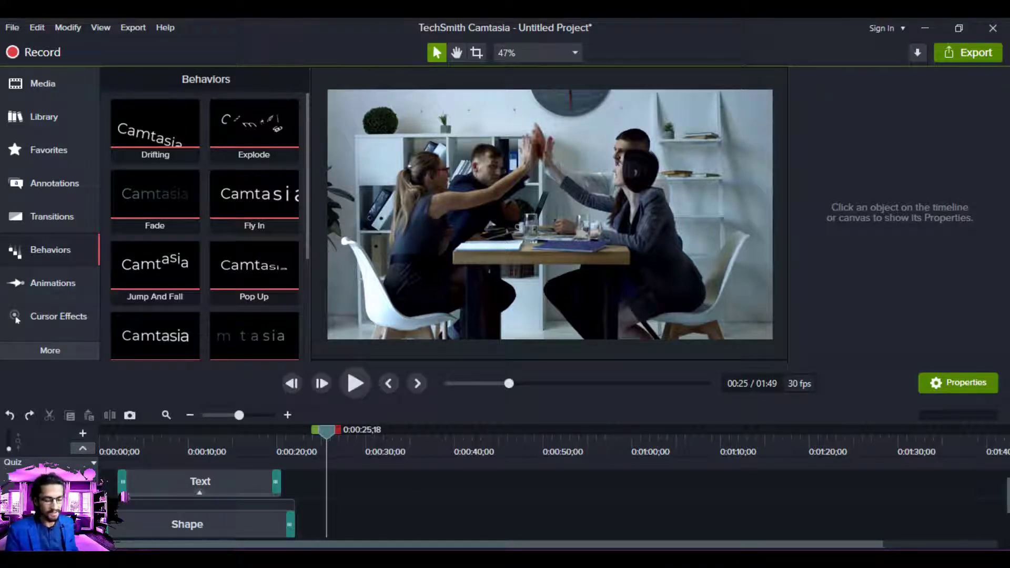
mouse_move(521, 560)
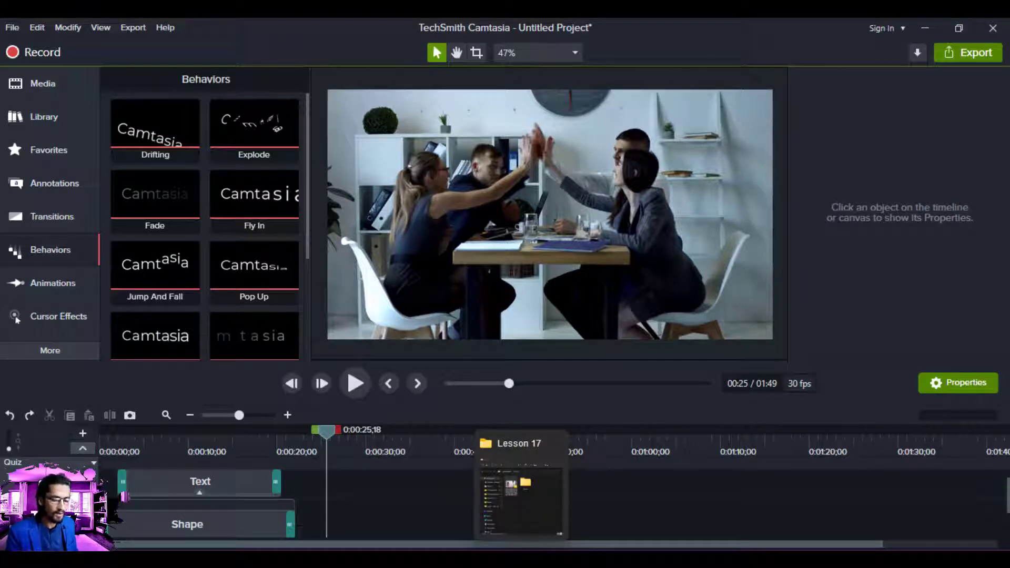
left_click(514, 484)
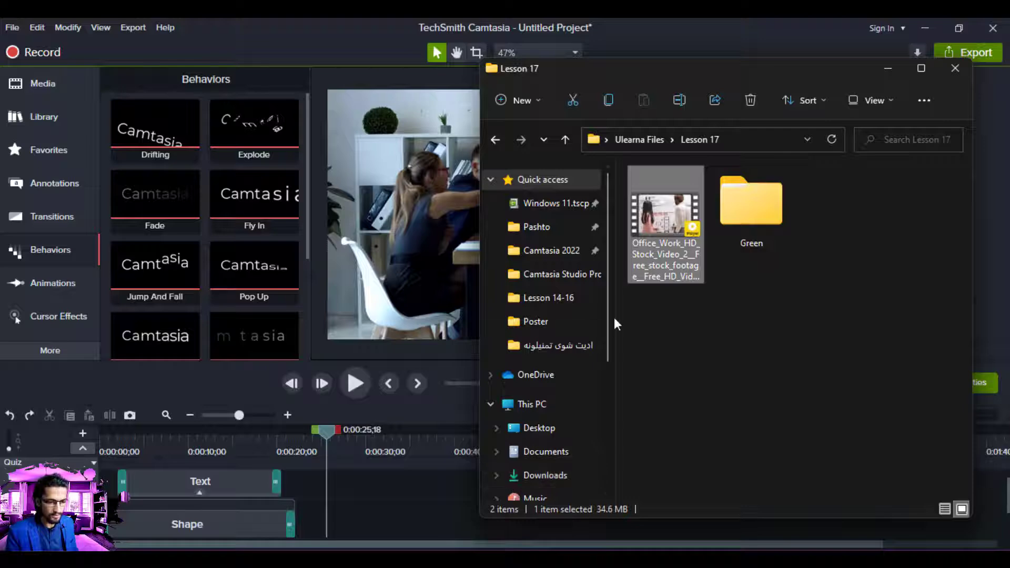
double_click(762, 212)
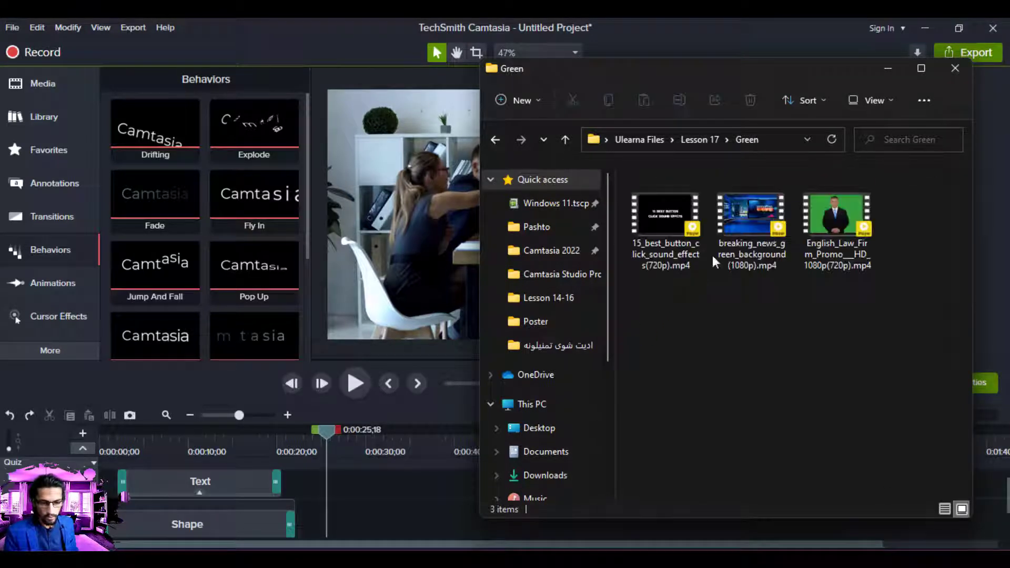
left_click_drag(799, 218, 374, 513)
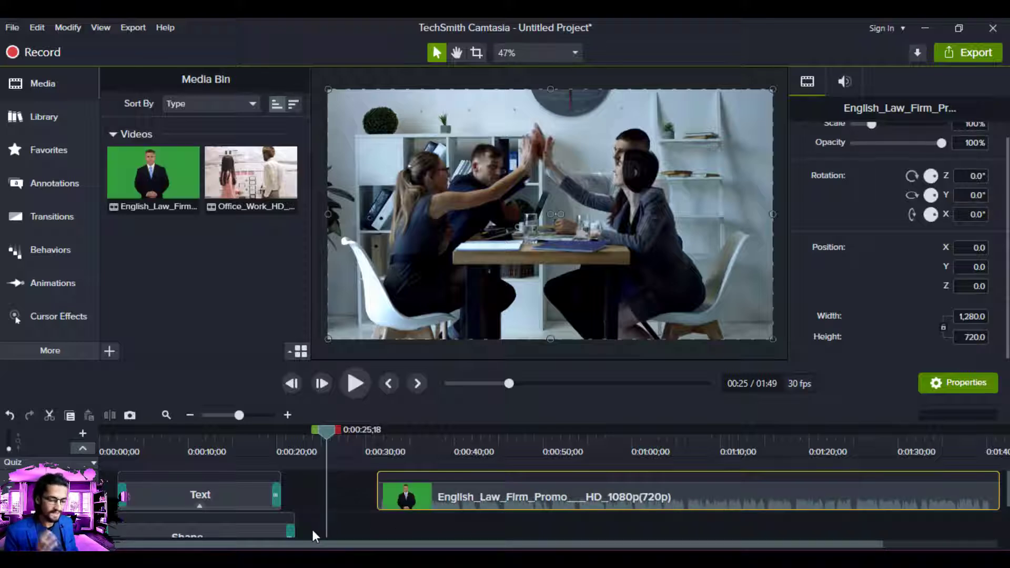
Move the green-screen clip onto the shape's track directly after the shape, and trim both its start and end
left_click_drag(406, 504, 353, 542)
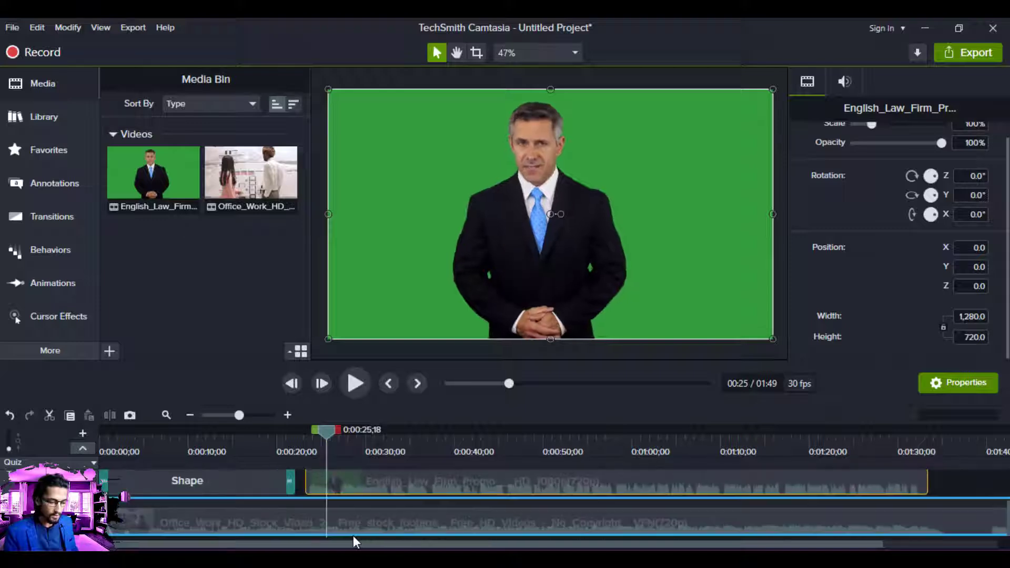
left_click(355, 521)
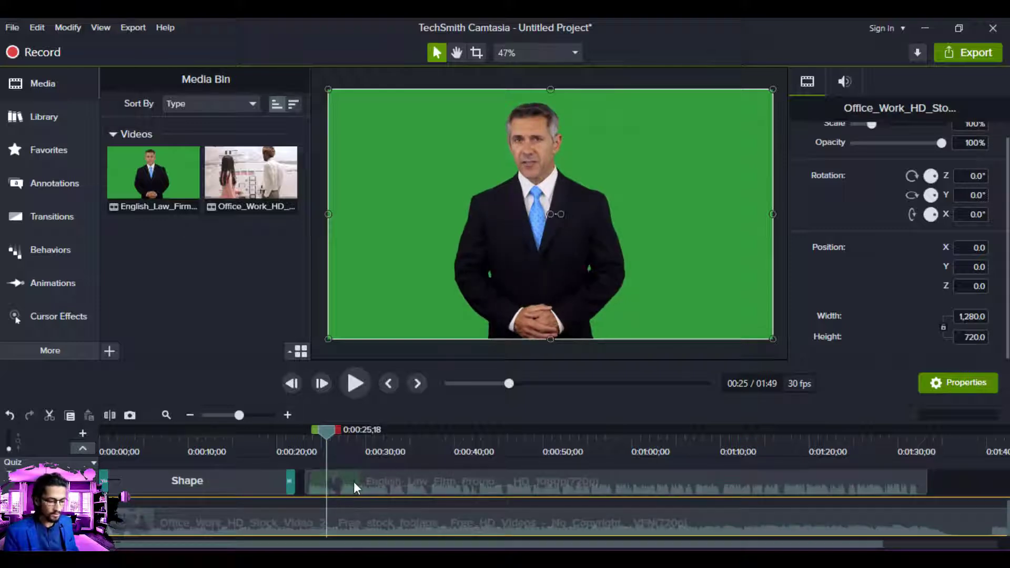
left_click_drag(353, 481, 333, 480)
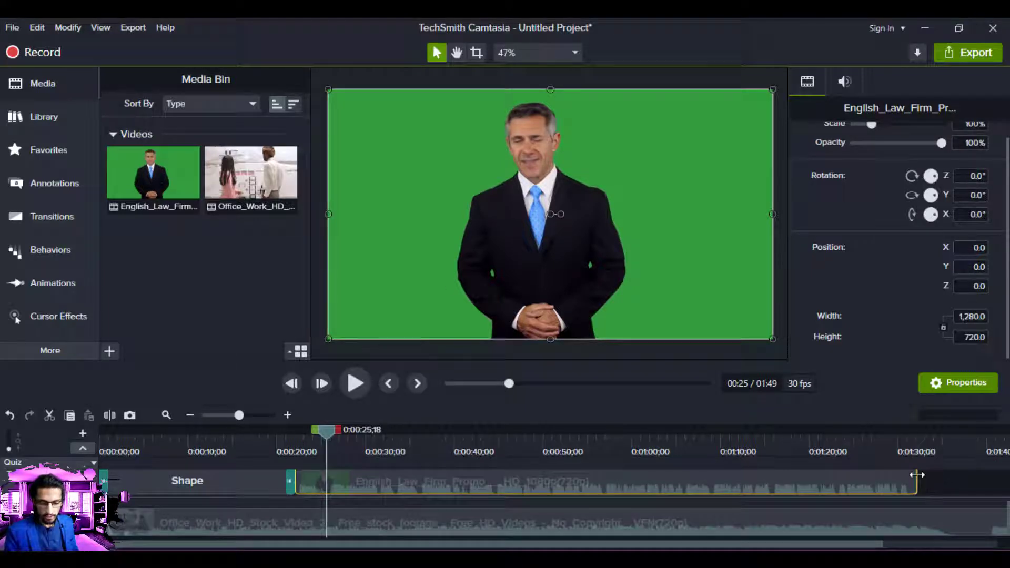
left_click_drag(917, 475, 435, 486)
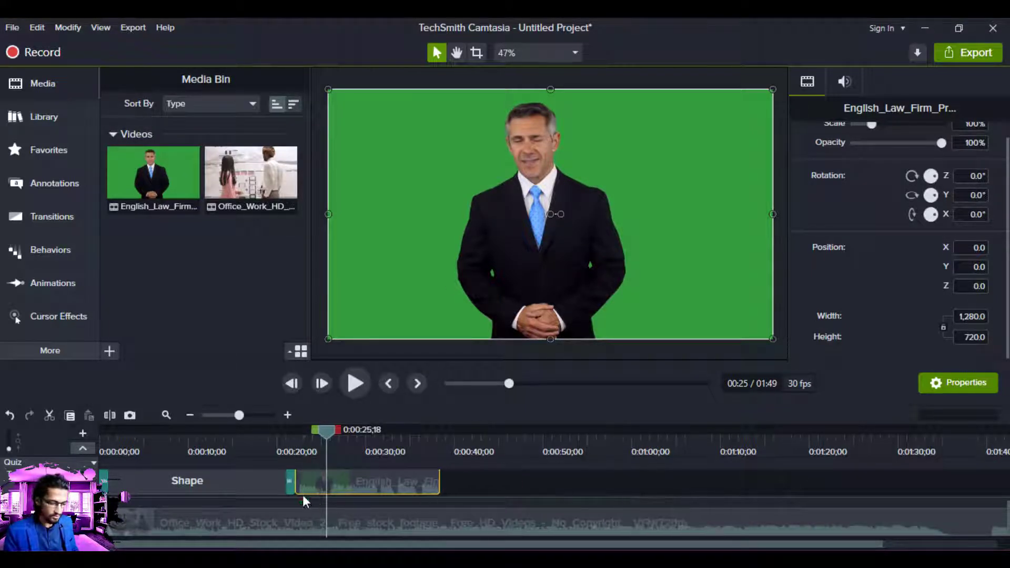
left_click_drag(299, 488, 322, 482)
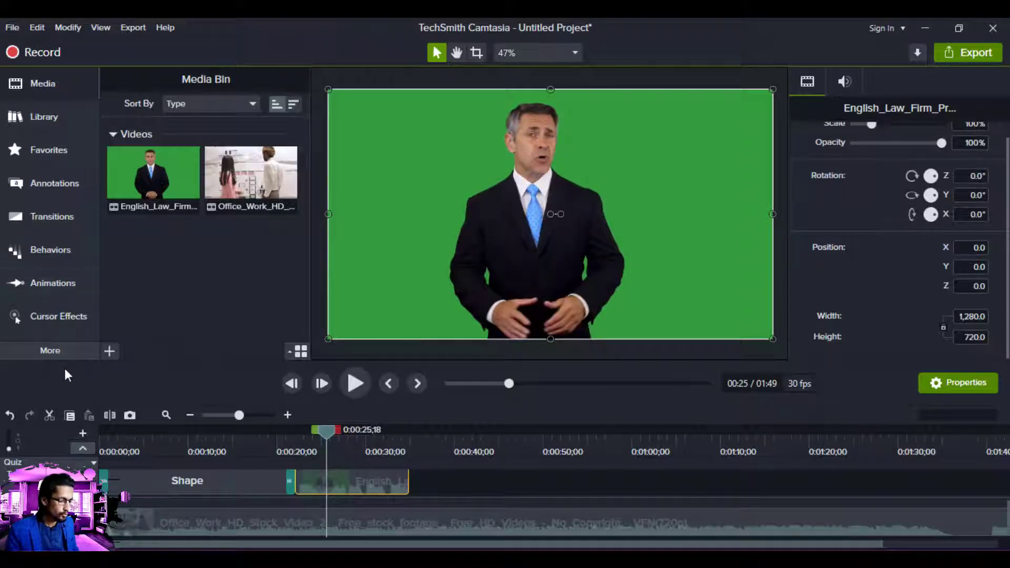
Apply the Remove a Color visual effect to the green-screen clip
left_click(64, 352)
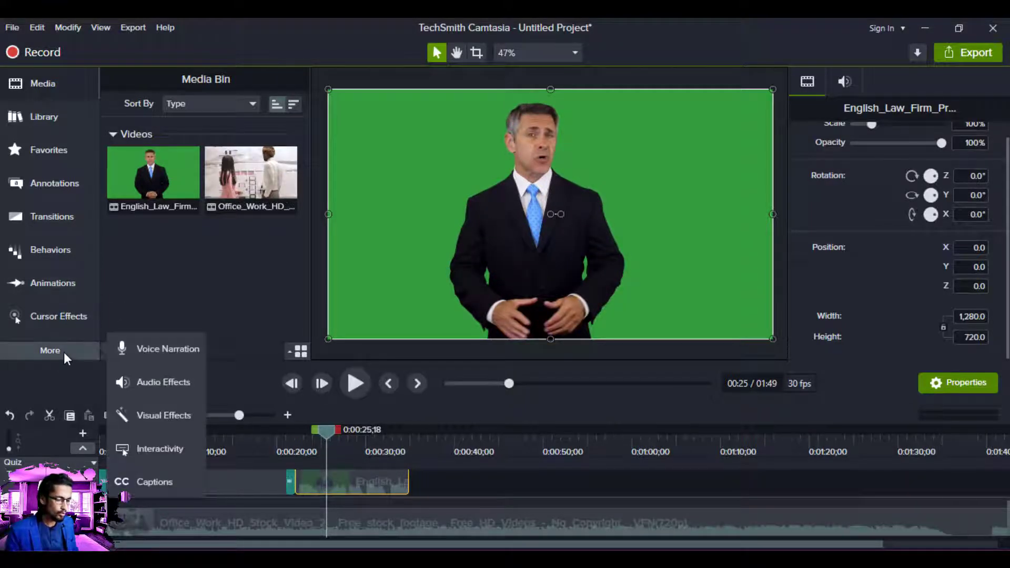
left_click(155, 416)
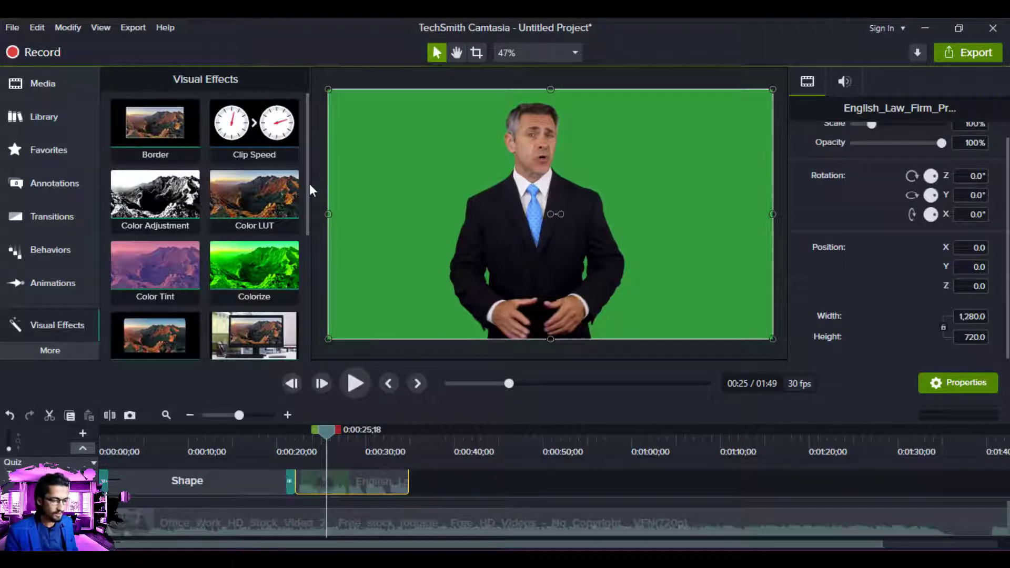
left_click_drag(308, 184, 299, 360)
left_click_drag(255, 322, 359, 491)
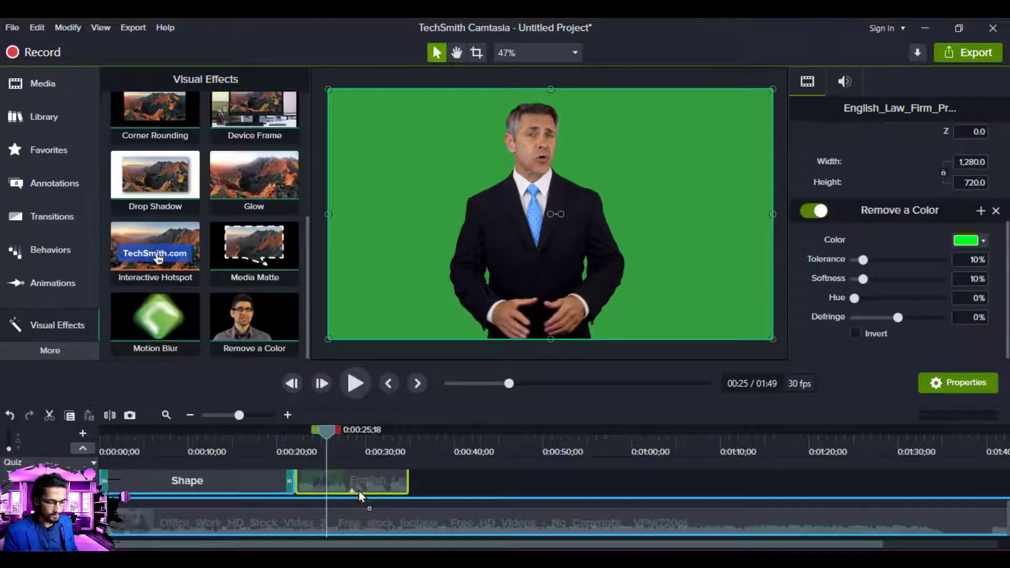
Set the Remove a Color tolerance of the green-screen clip to 71%
left_click_drag(911, 260, 923, 261)
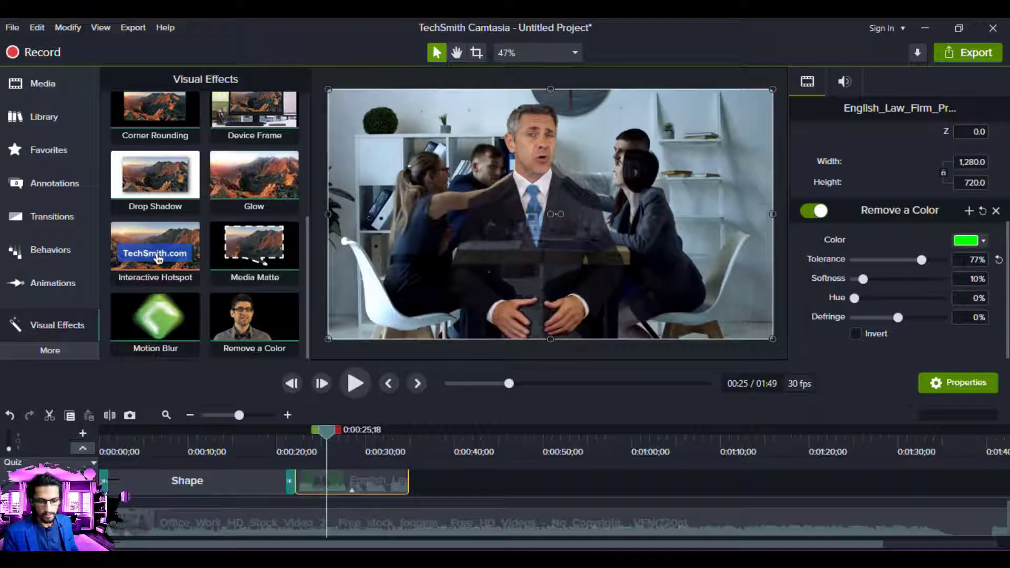
left_click(964, 261)
scroll(964, 261, "down", 2)
scroll(964, 261, "down", 4)
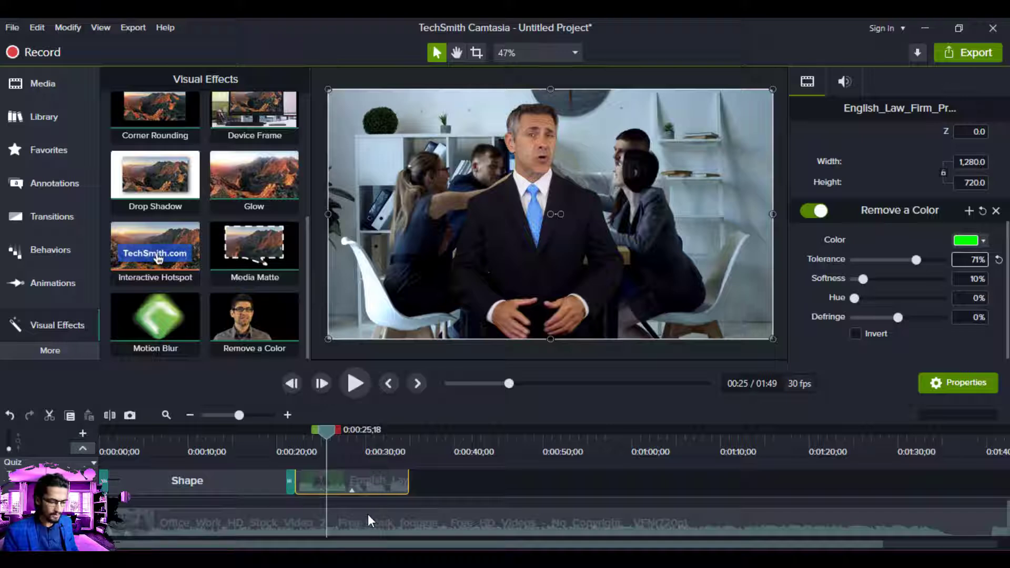
Split the office stock video at 0:00:22;02, where the green-screen clip starts
left_click_drag(326, 440, 295, 441)
left_click(335, 519)
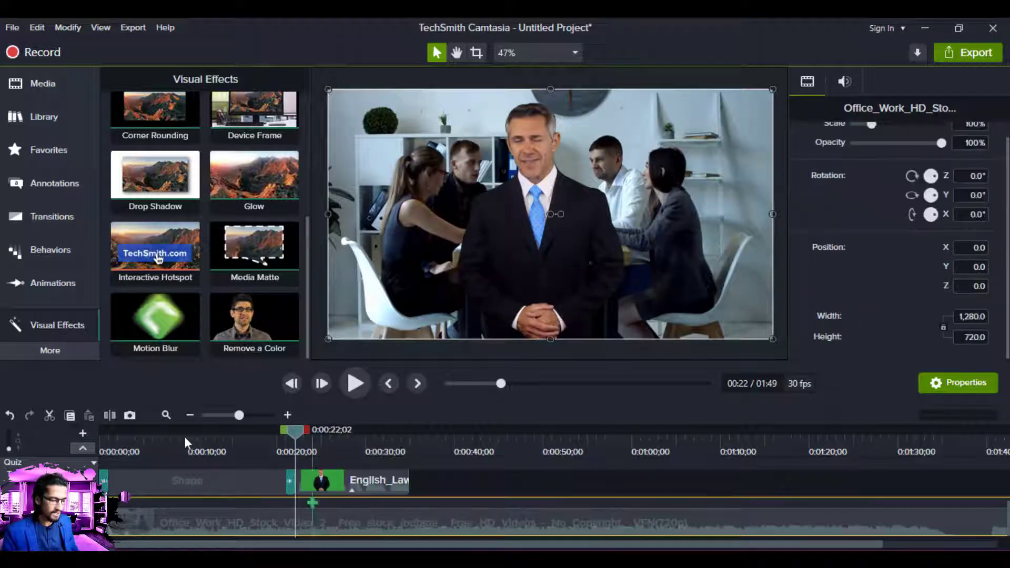
left_click(112, 412)
Split the office video again at the green-screen clip's end, 0:00:34;27, and delete the section beneath that clip
left_click(407, 449)
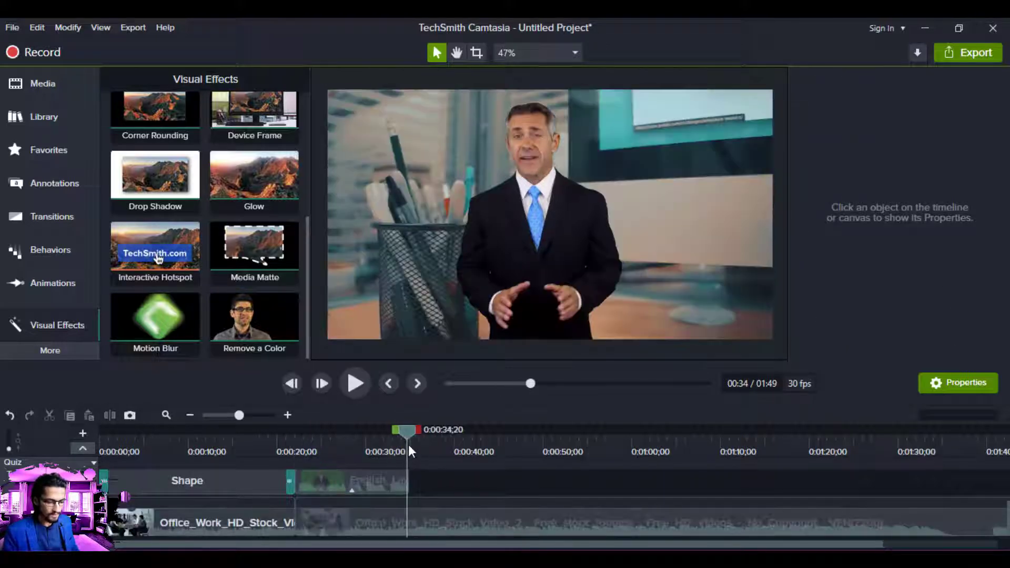
left_click(408, 433)
left_click(371, 520)
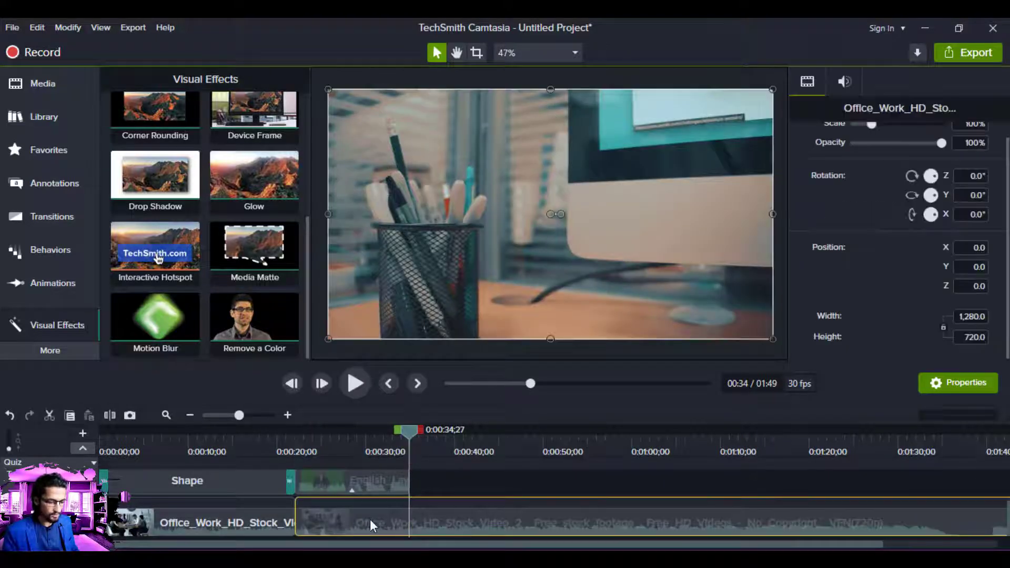
left_click(110, 415)
left_click(358, 514)
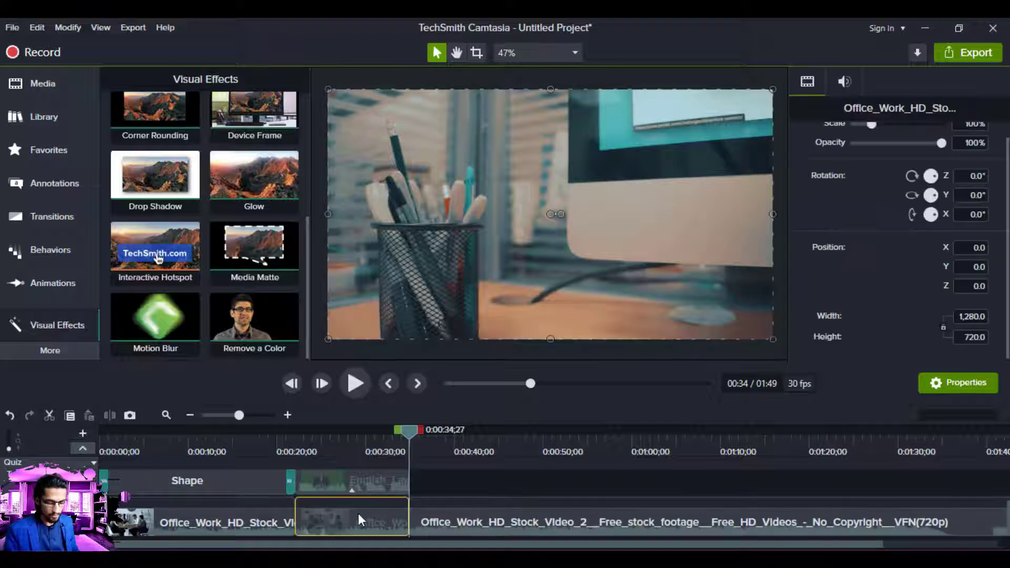
key("Delete")
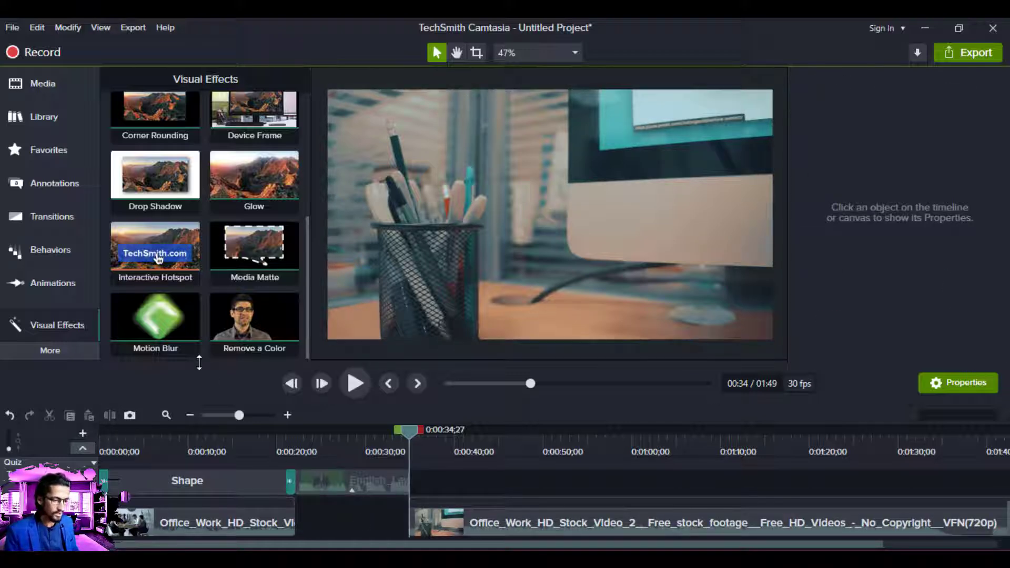
Add Video BG.jpg from the Lesson 10-11 folder to the gap in the office video's track beneath the green-screen clip
left_click(521, 559)
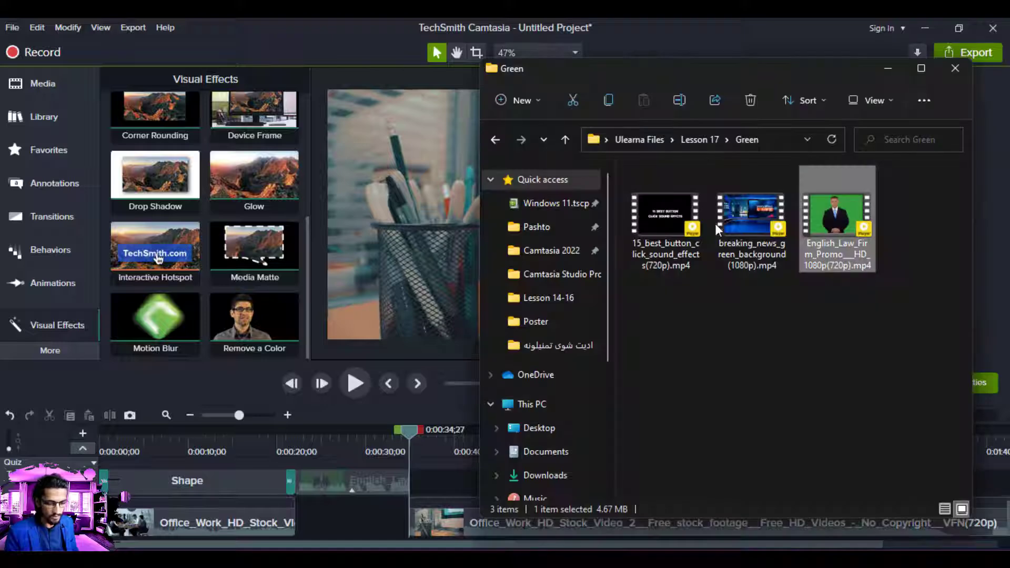
left_click(572, 139)
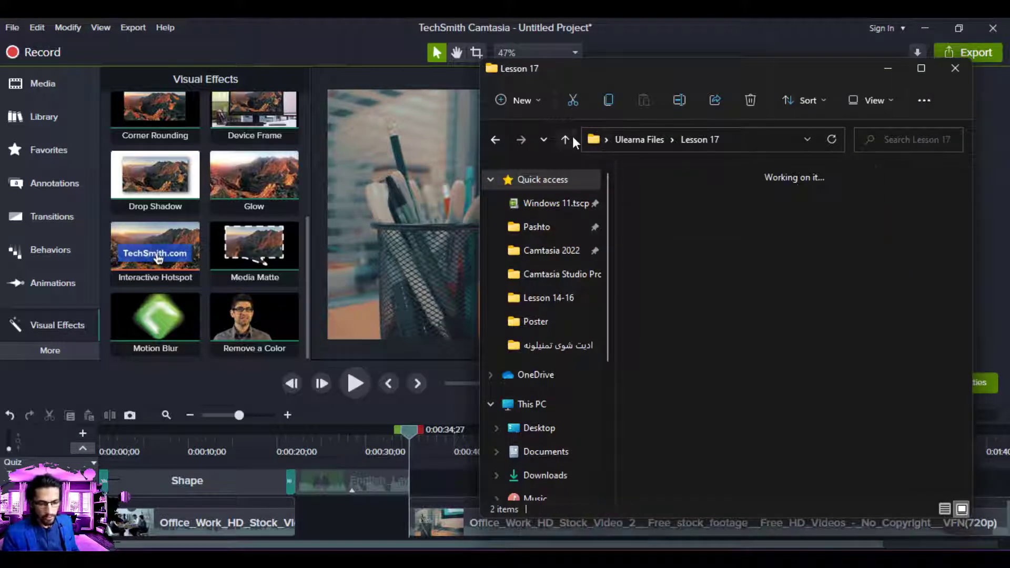
left_click(572, 138)
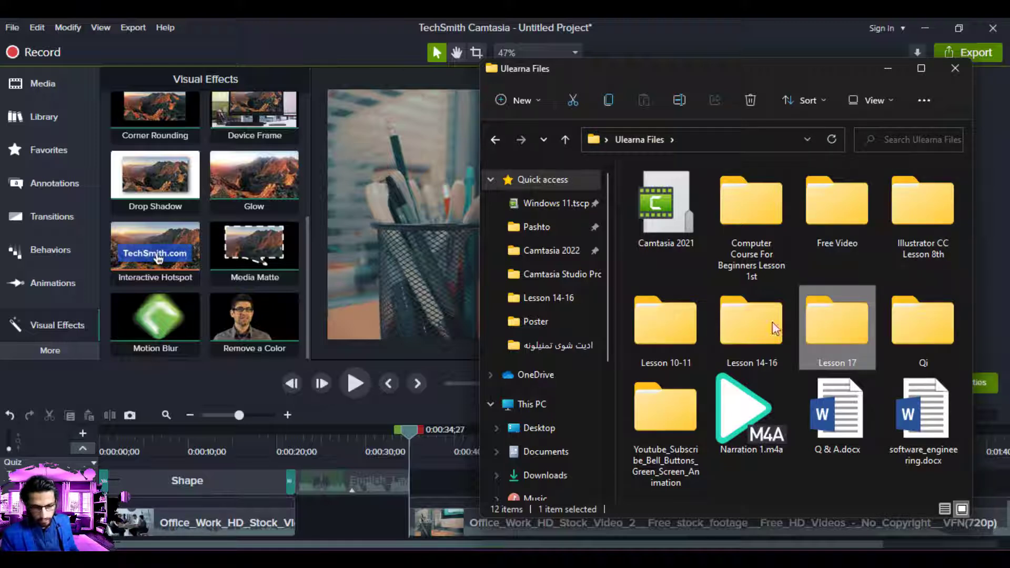
double_click(683, 343)
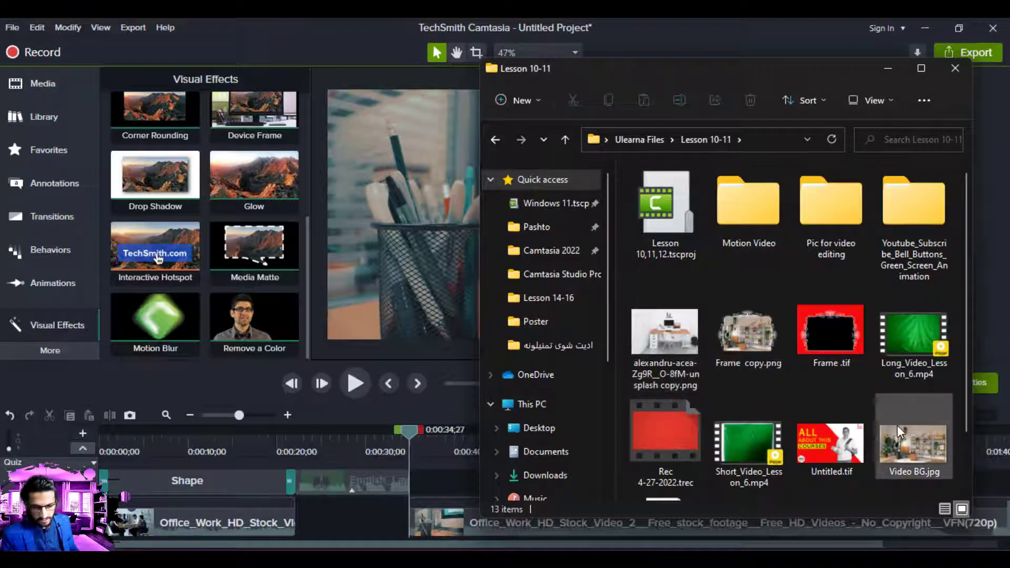
left_click_drag(899, 431, 409, 517)
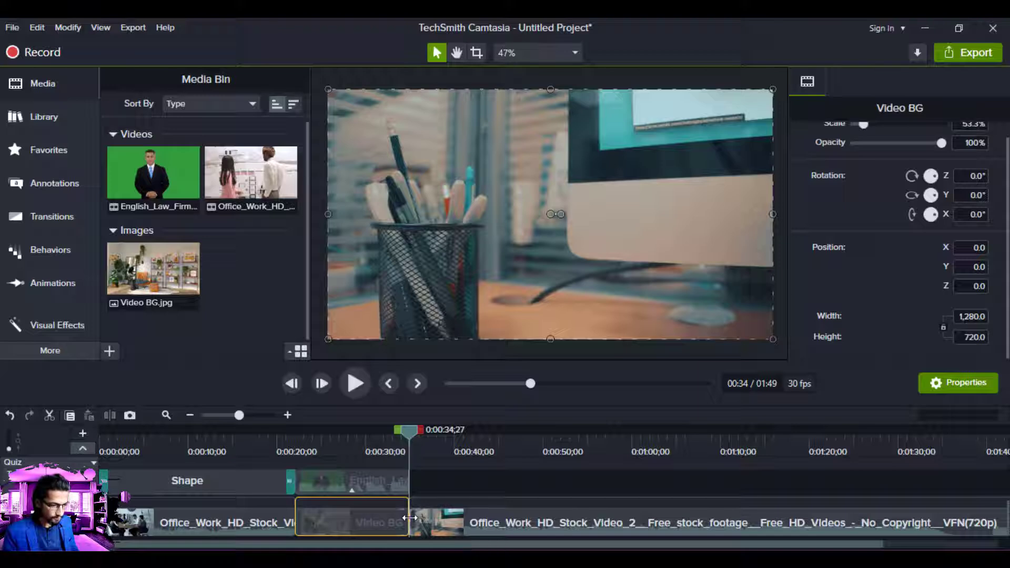
Move the green-screen presenter on the canvas to the left part of the frame, in front of the plants
left_click(363, 444)
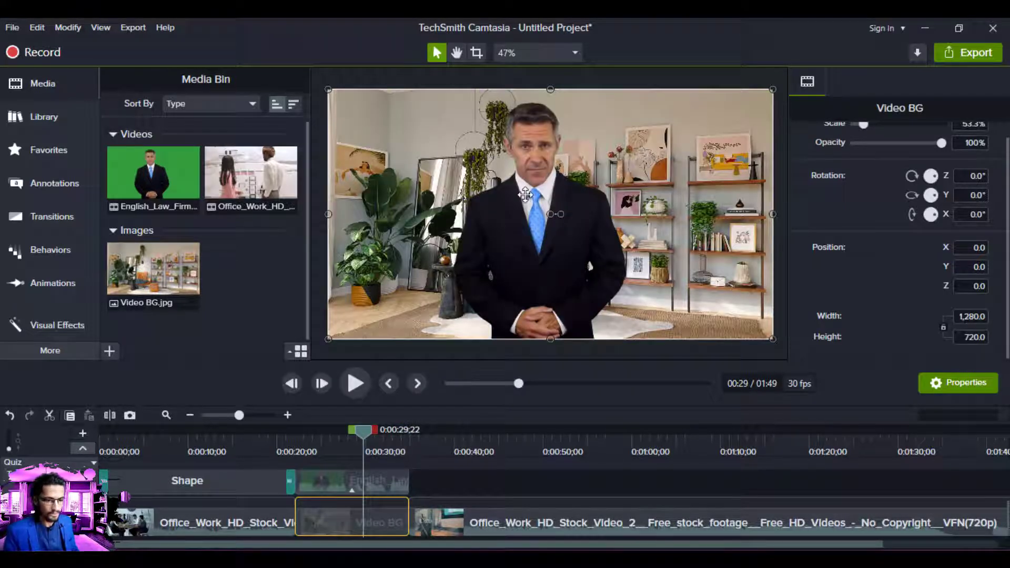
left_click_drag(526, 195, 525, 195)
key("Left")
key("Left")
key("Left")
key("Left")
key("Left")
key("Left")
key("Left")
key("Left")
key("Left")
key("Left")
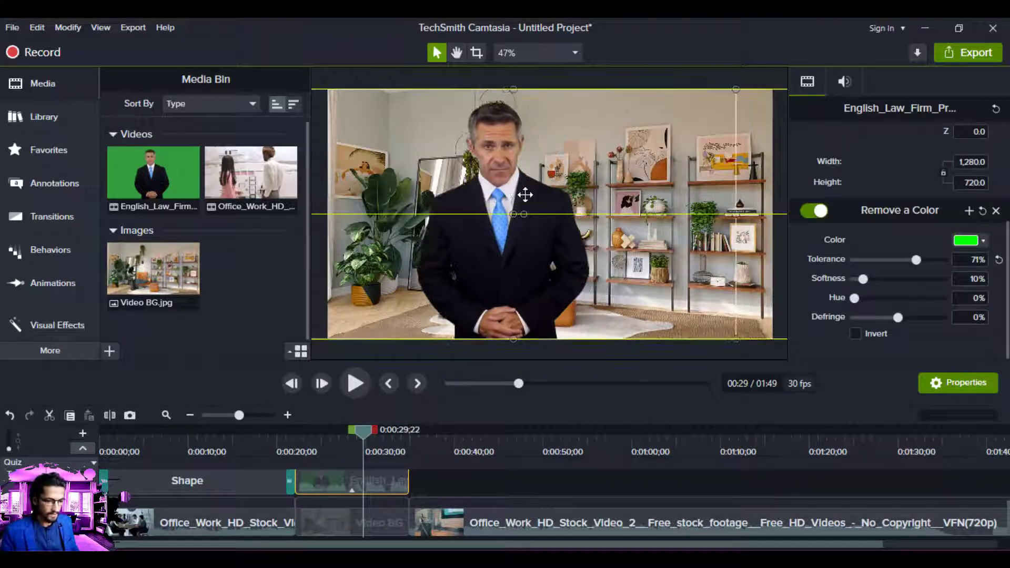
key("Left")
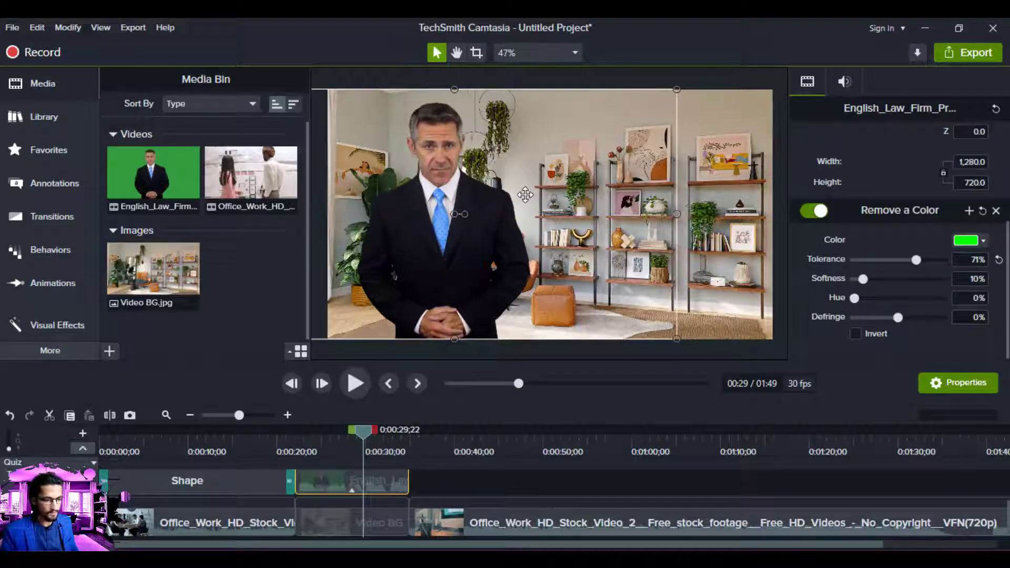
Scale the presenter down to about 1,117 × 628 and play back the composite briefly
left_click_drag(454, 90, 449, 120)
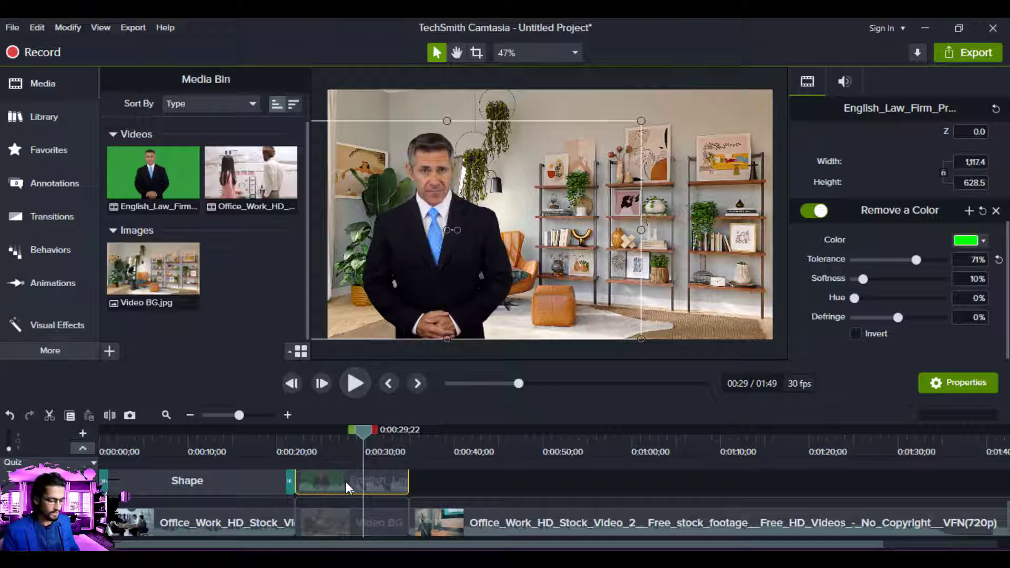
left_click(358, 384)
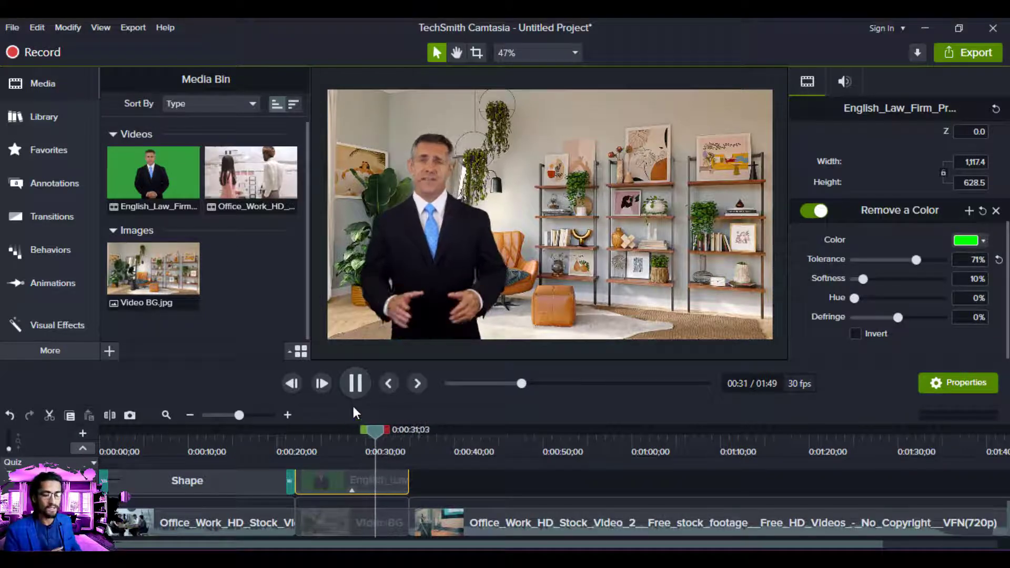
left_click(357, 383)
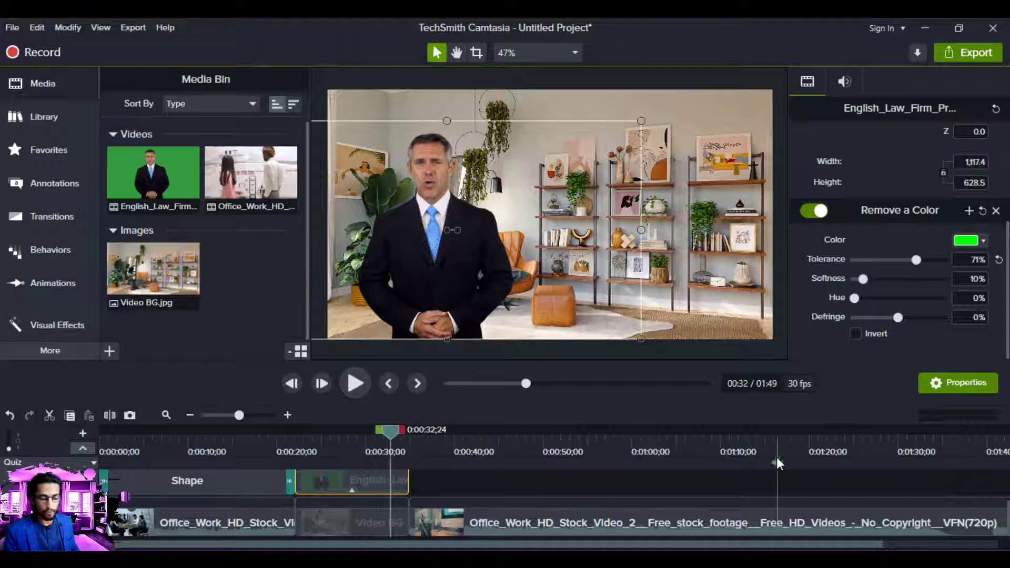
Set the playhead to 0:00:24;09 and extend the end of the green-screen clip beyond the background image
scroll(1006, 497, "up", 3)
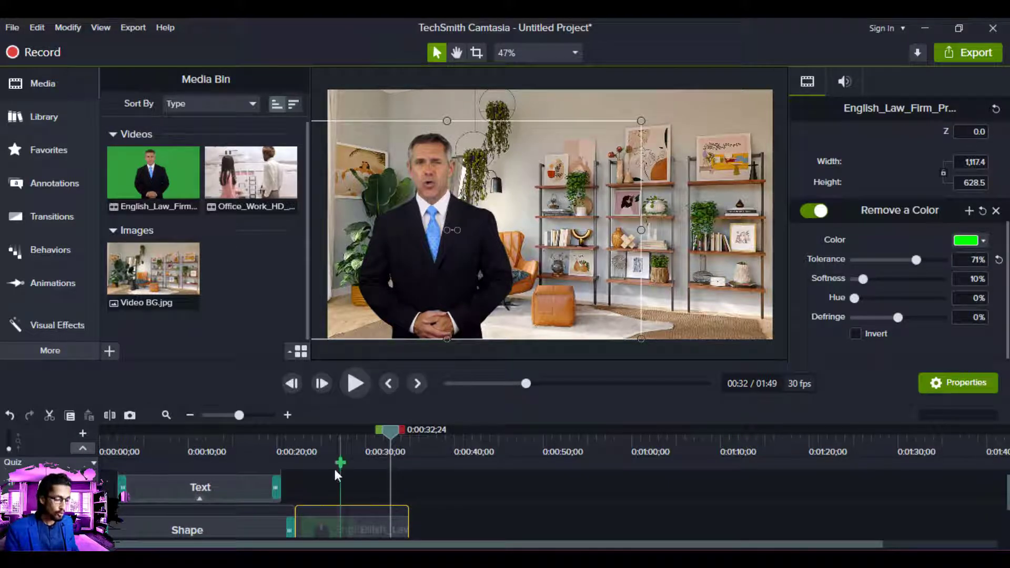
left_click(323, 448)
left_click_drag(325, 445, 314, 431)
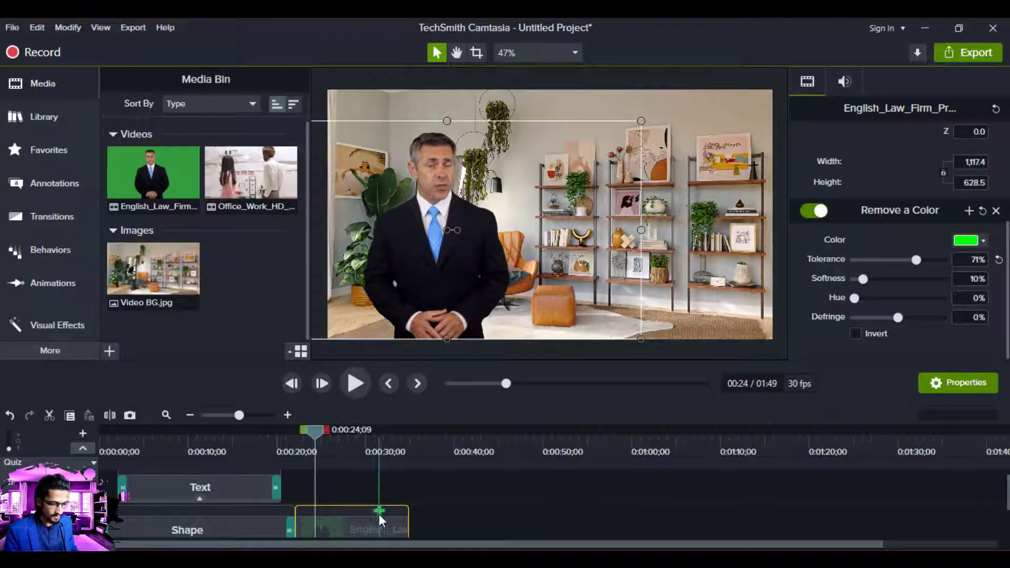
left_click_drag(408, 521, 457, 525)
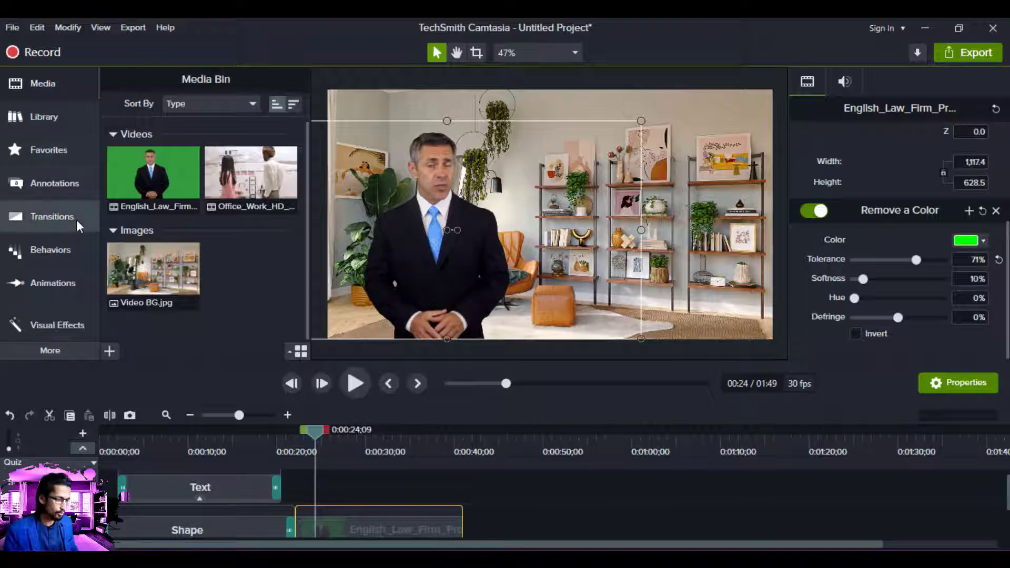
Add a Blur annotation on the text track at the playhead and enlarge it to cover the whole 1,280 × 720 canvas
left_click(61, 179)
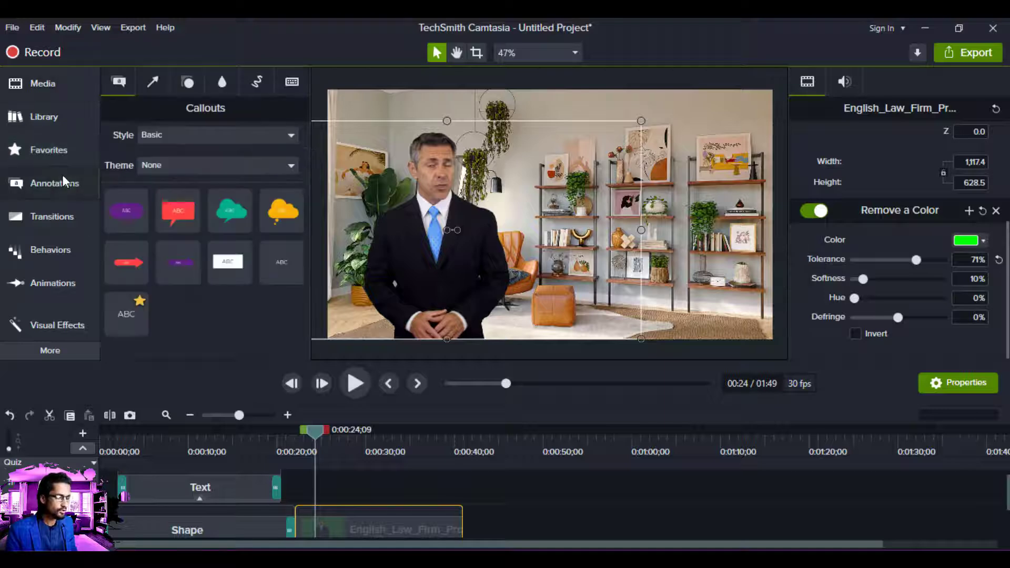
left_click(220, 82)
left_click_drag(126, 149, 421, 496)
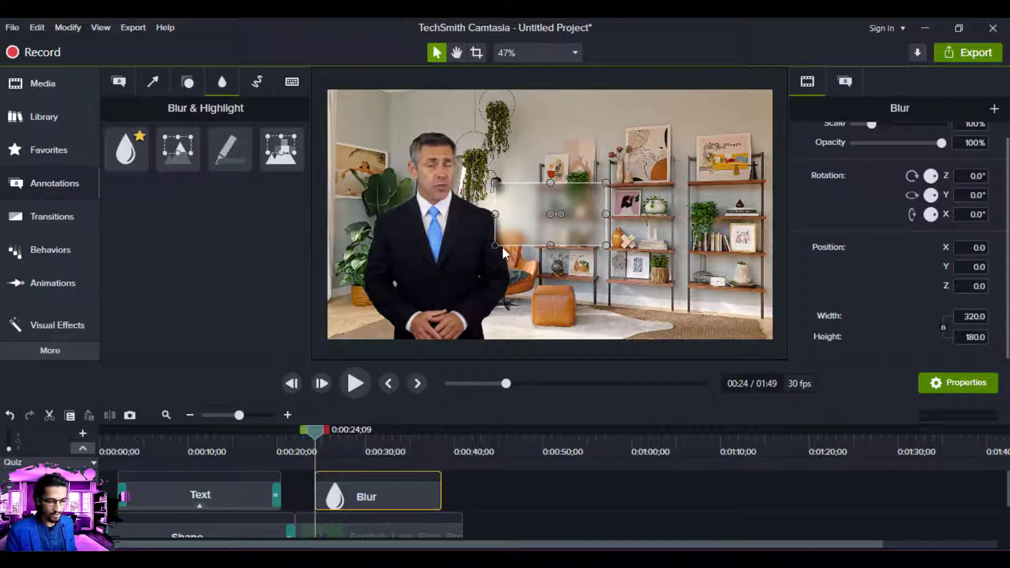
left_click_drag(495, 245, 327, 340)
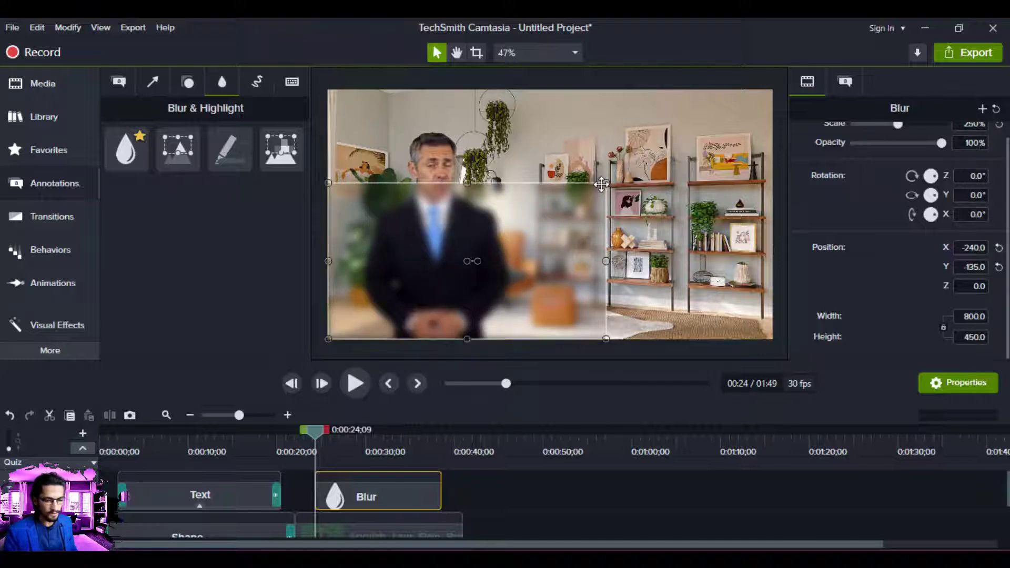
left_click_drag(606, 183, 774, 87)
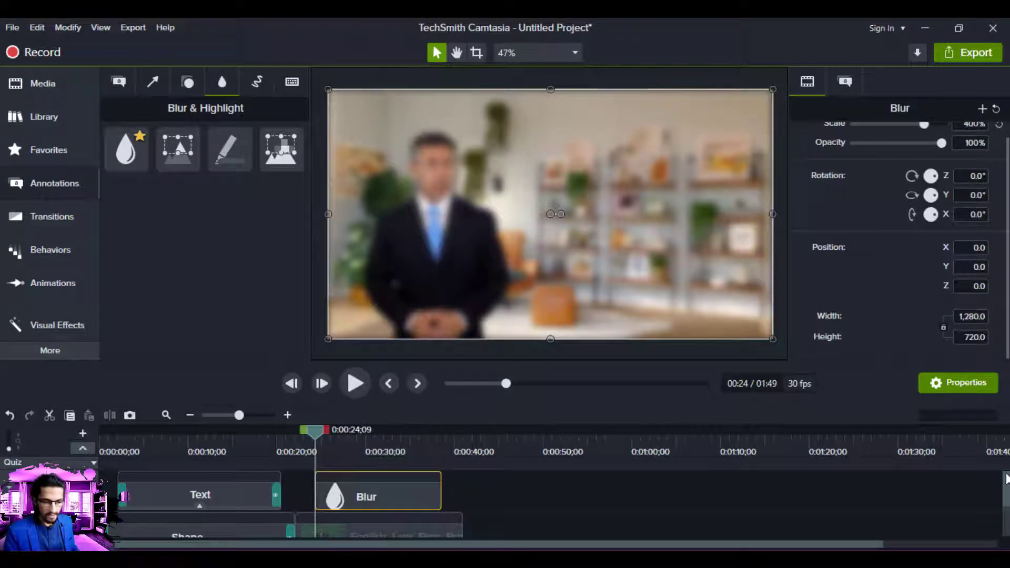
Add a new track to the timeline and open the Pic for video editing folder inside Lesson 10-11
left_click(82, 433)
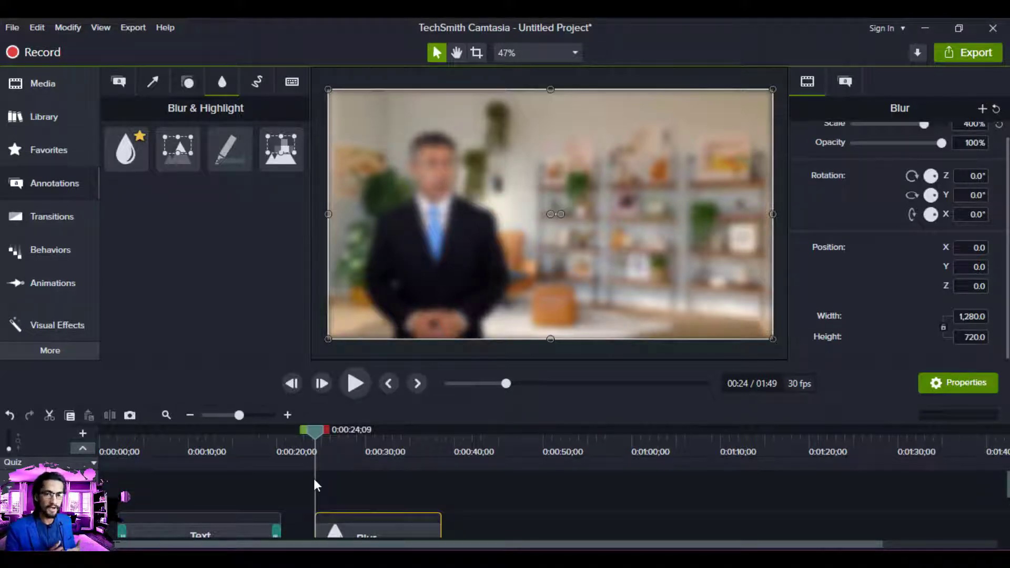
left_click(532, 550)
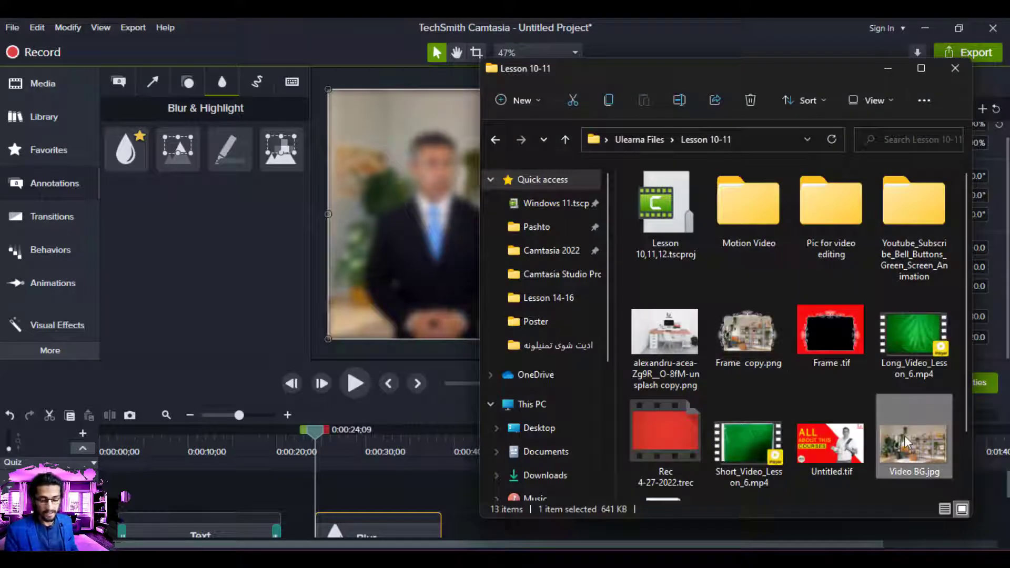
left_click(844, 454)
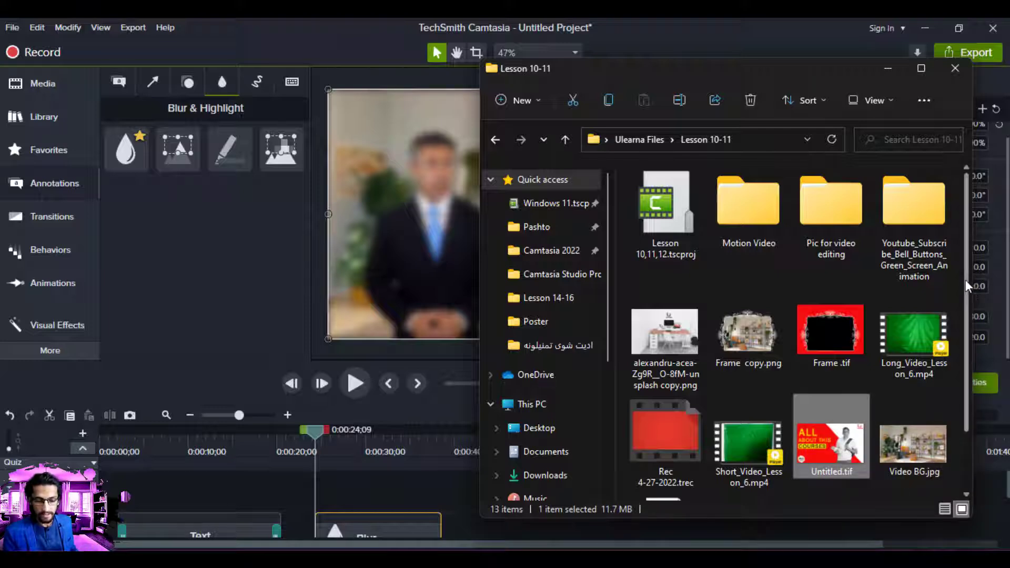
left_click_drag(966, 282, 963, 221)
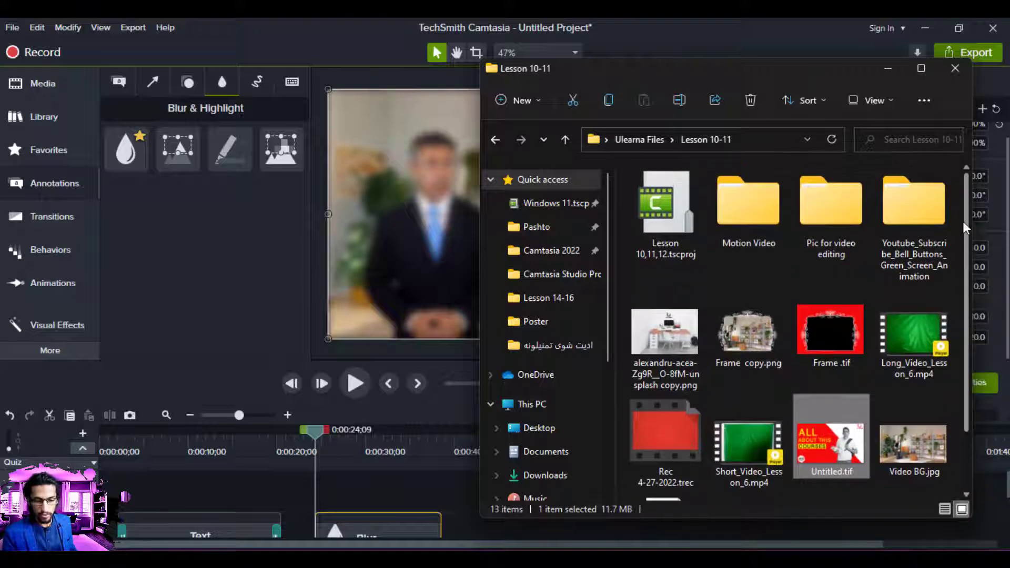
left_click(806, 235)
double_click(806, 235)
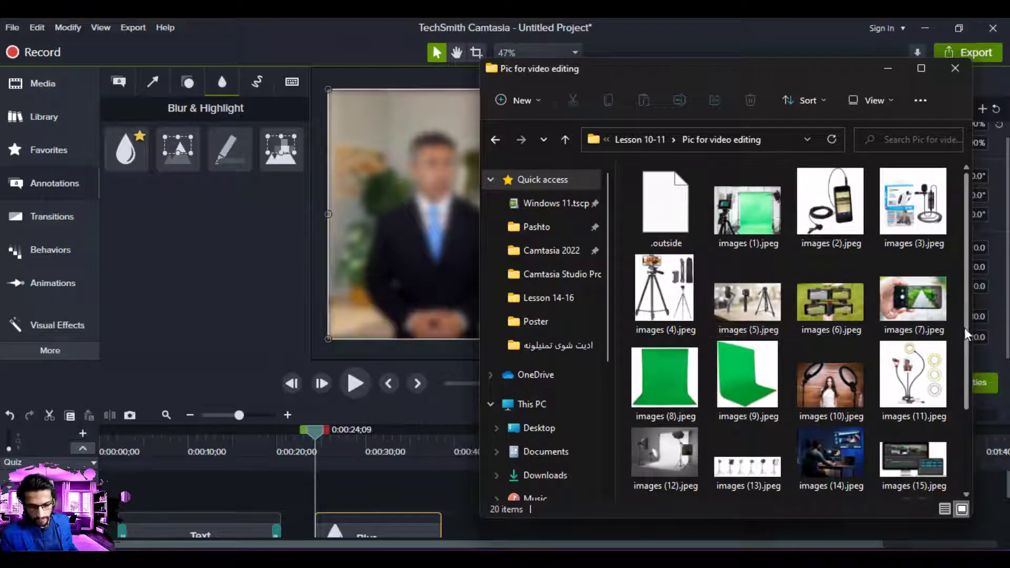
Browse the equipment pictures and add images (5).jpeg to the new track above the Blur clip
left_click_drag(967, 244, 977, 402)
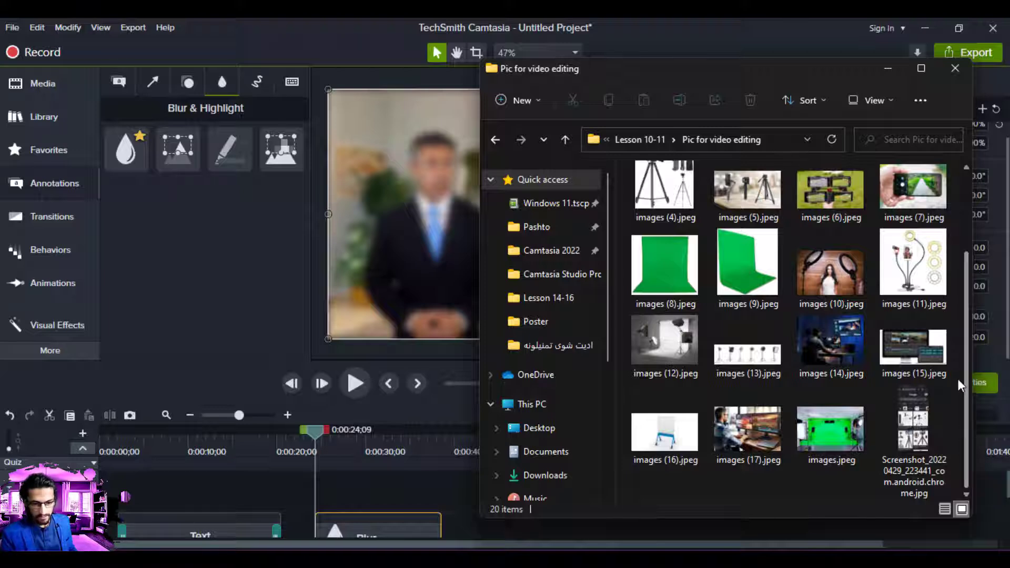
scroll(958, 369, "up", 3)
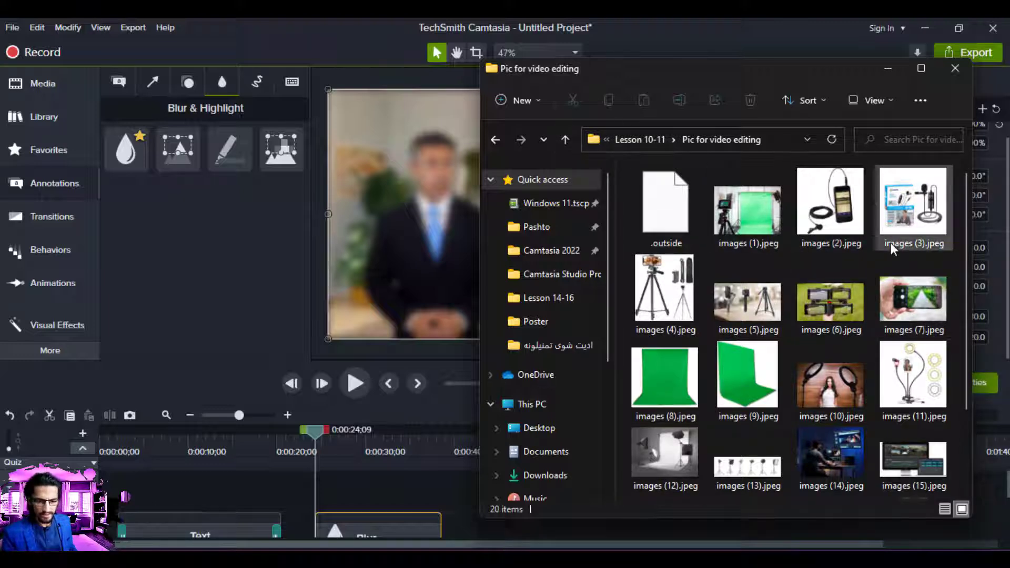
left_click(829, 299)
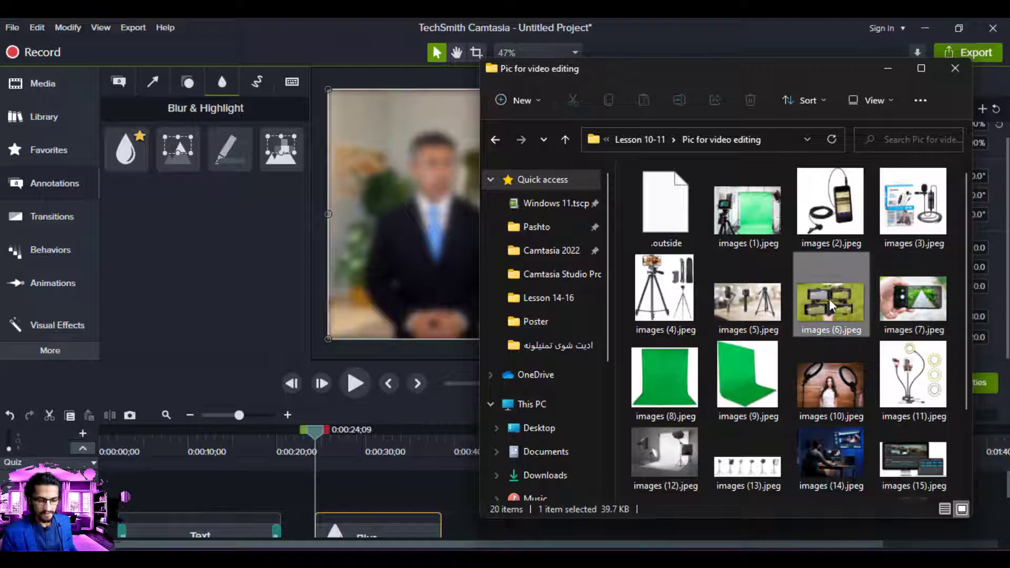
left_click(753, 304)
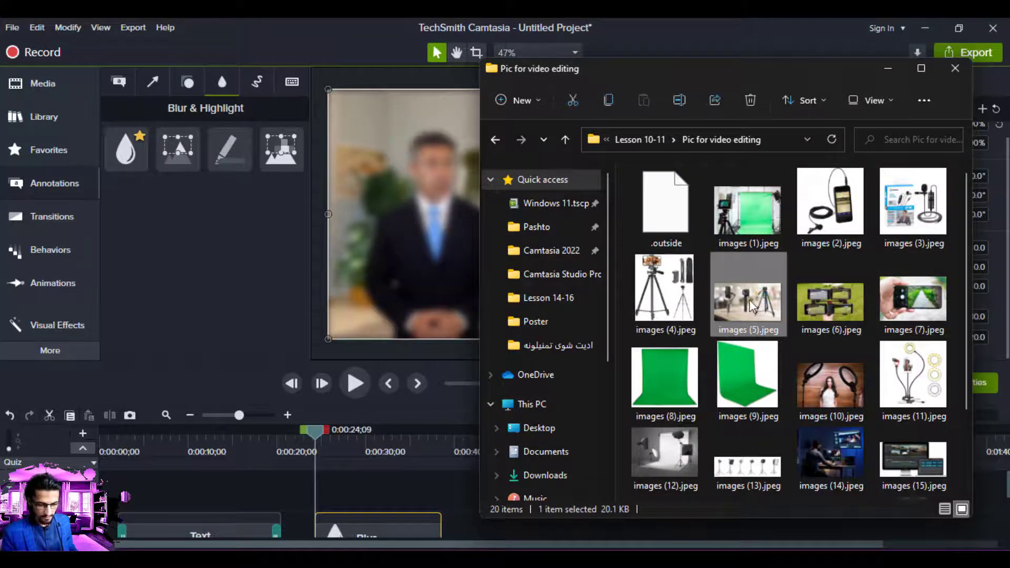
left_click_drag(753, 304, 334, 493)
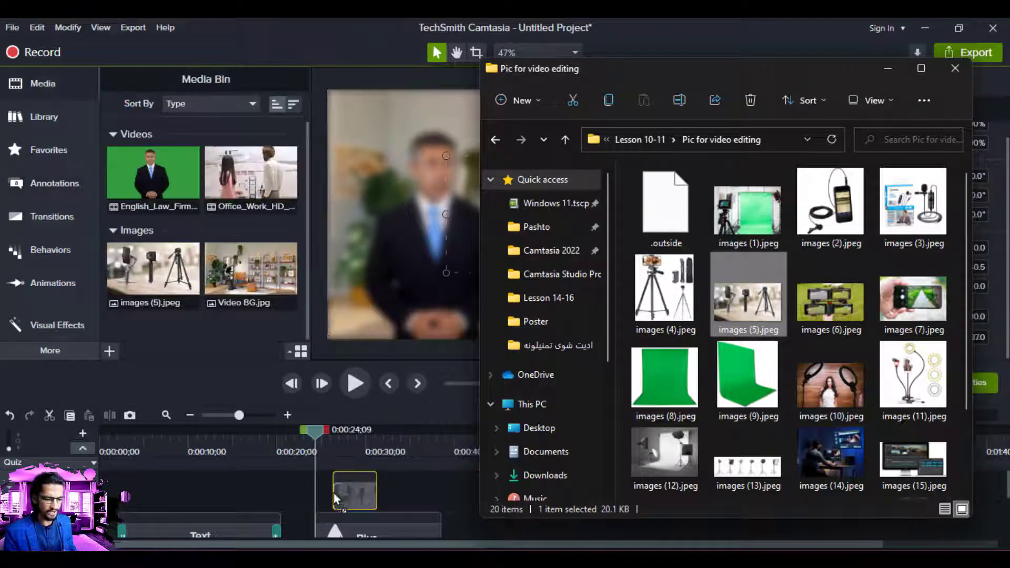
Align the start of images (5) with the playhead and enlarge the picture to about 1,045 × 587 on the canvas
left_click(348, 494)
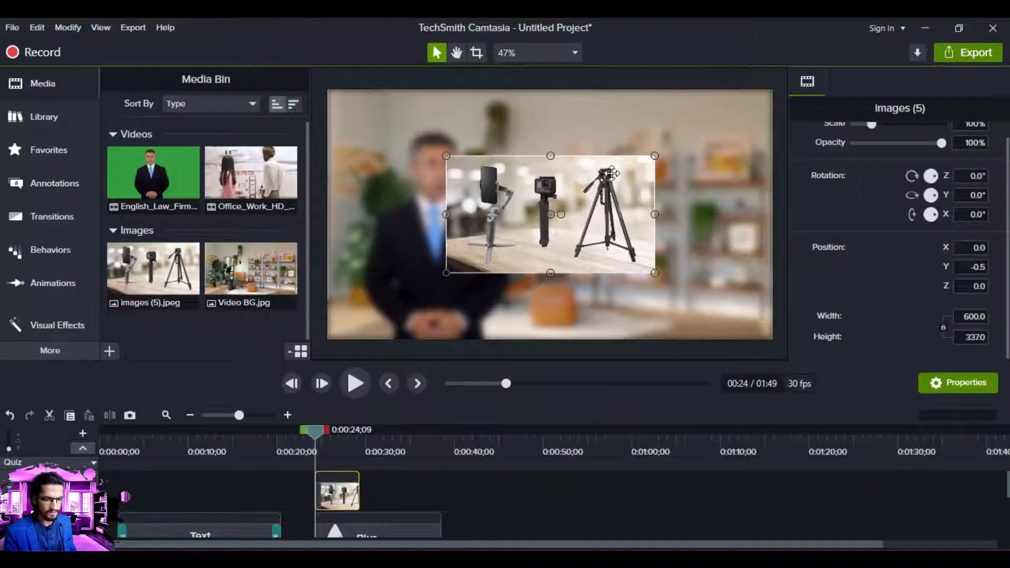
left_click_drag(656, 156, 724, 116)
left_click_drag(446, 273, 359, 316)
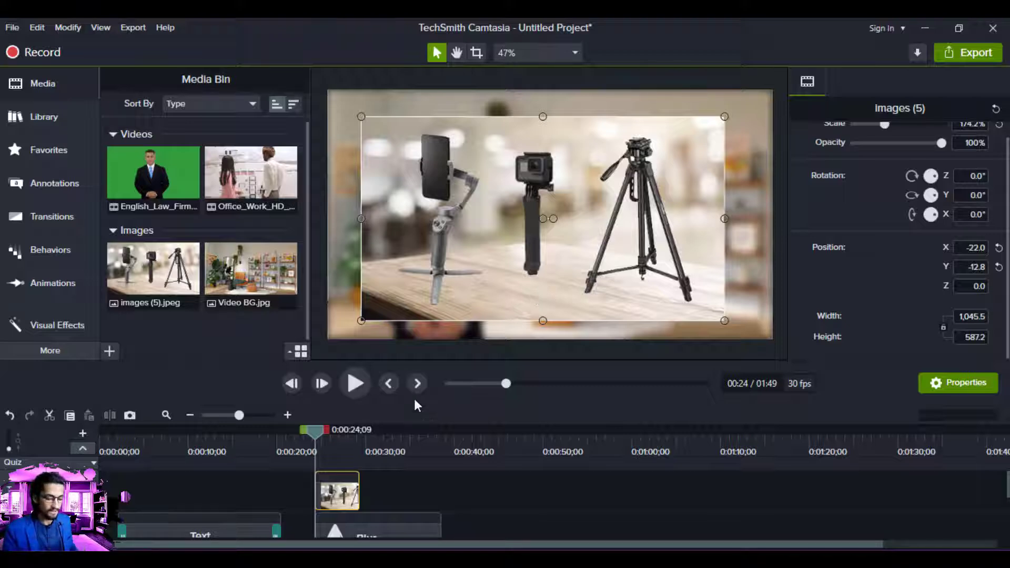
Extend the images (5) clip to the end of the Blur clip and give the picture a Border effect with thickness 5
left_click_drag(360, 489, 439, 490)
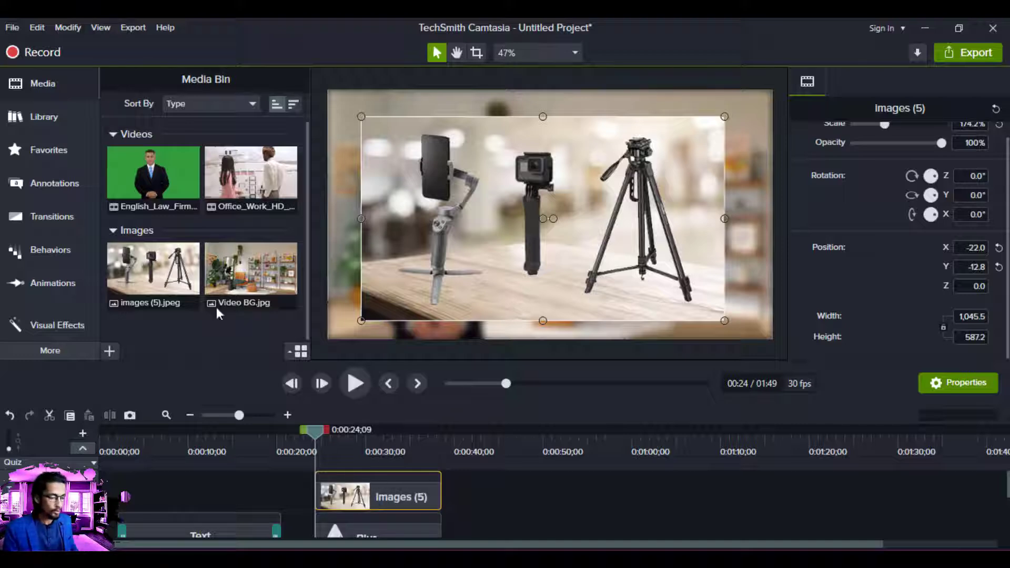
left_click(58, 324)
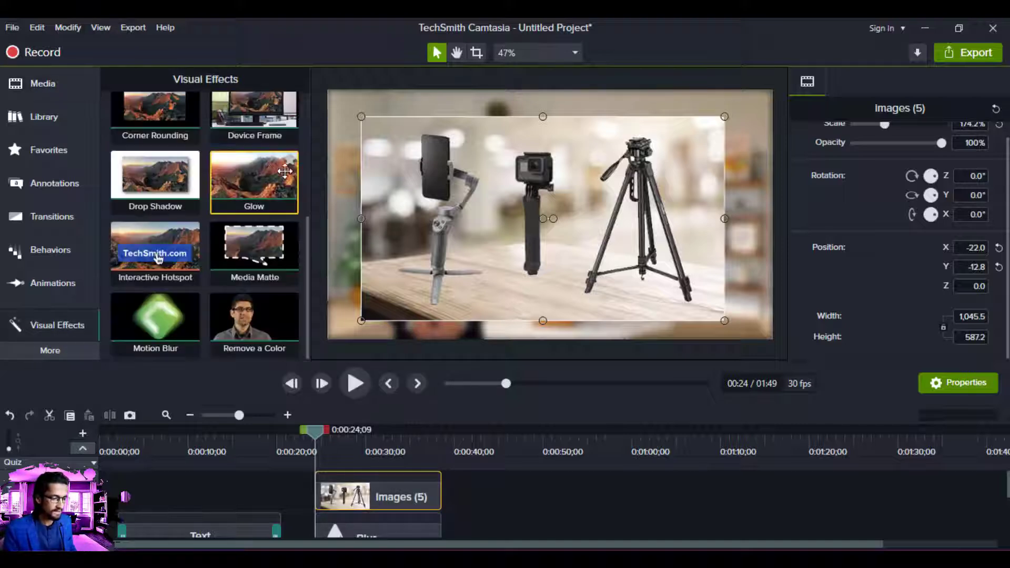
left_click_drag(307, 240, 305, 93)
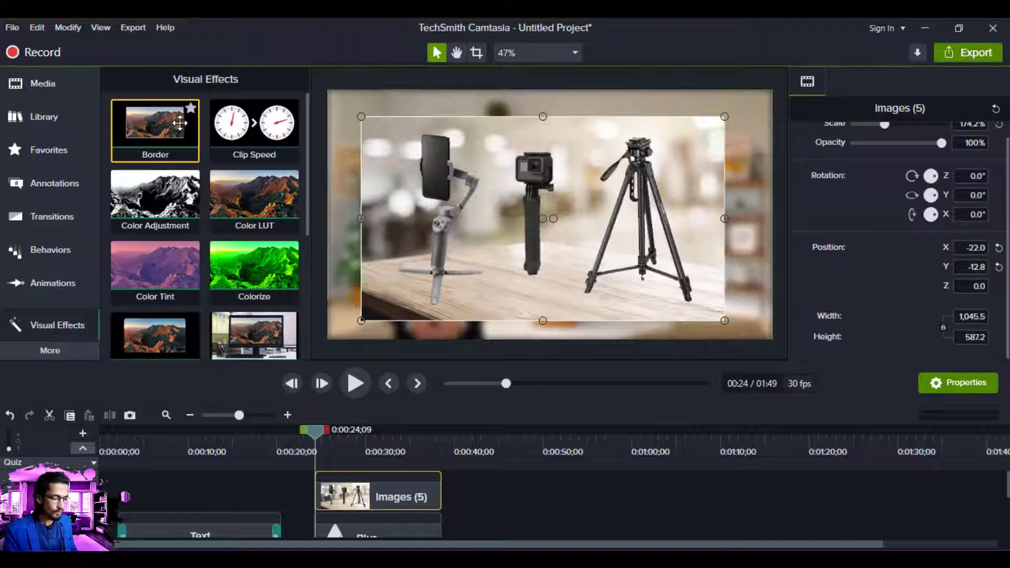
left_click_drag(155, 123, 496, 208)
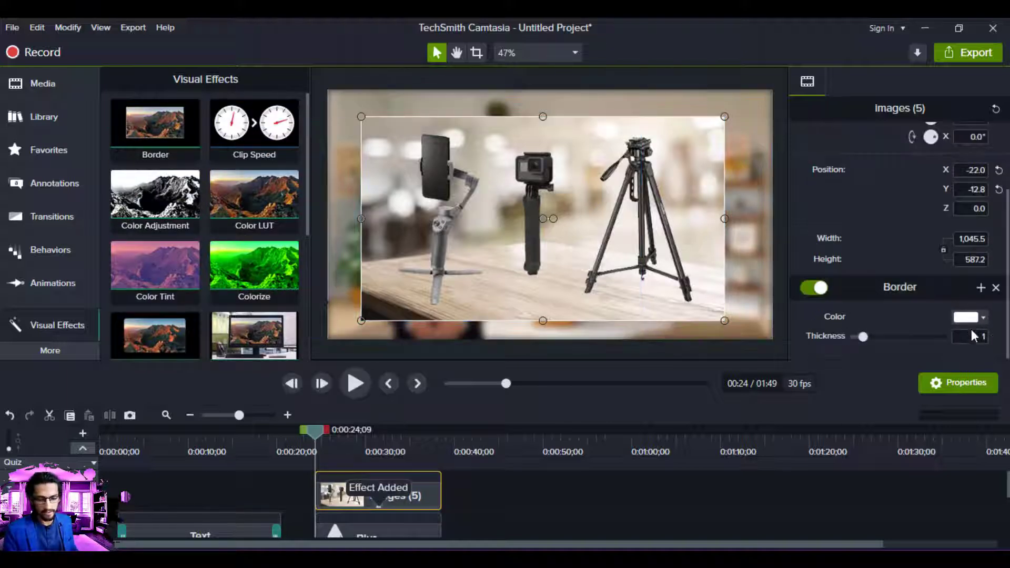
type("5")
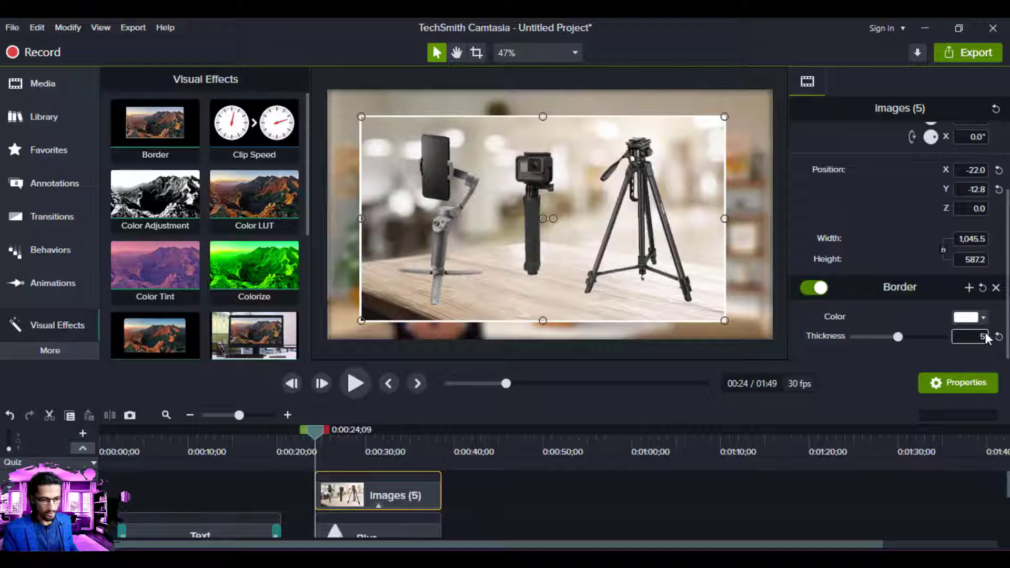
Try red and black for the picture's border, and settle on the light grey default swatch
left_click(974, 319)
left_click_drag(894, 385, 958, 381)
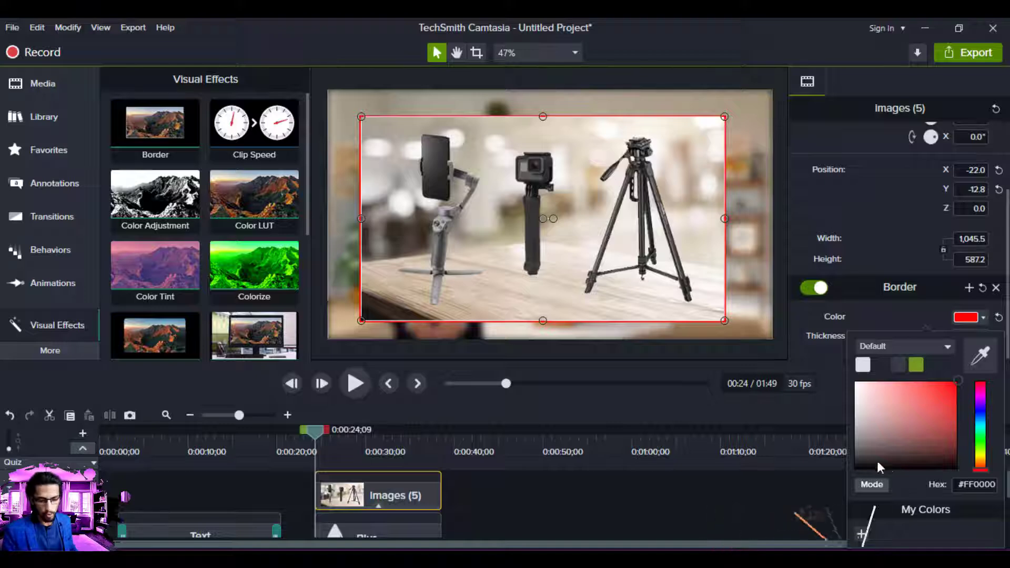
left_click_drag(878, 467, 852, 480)
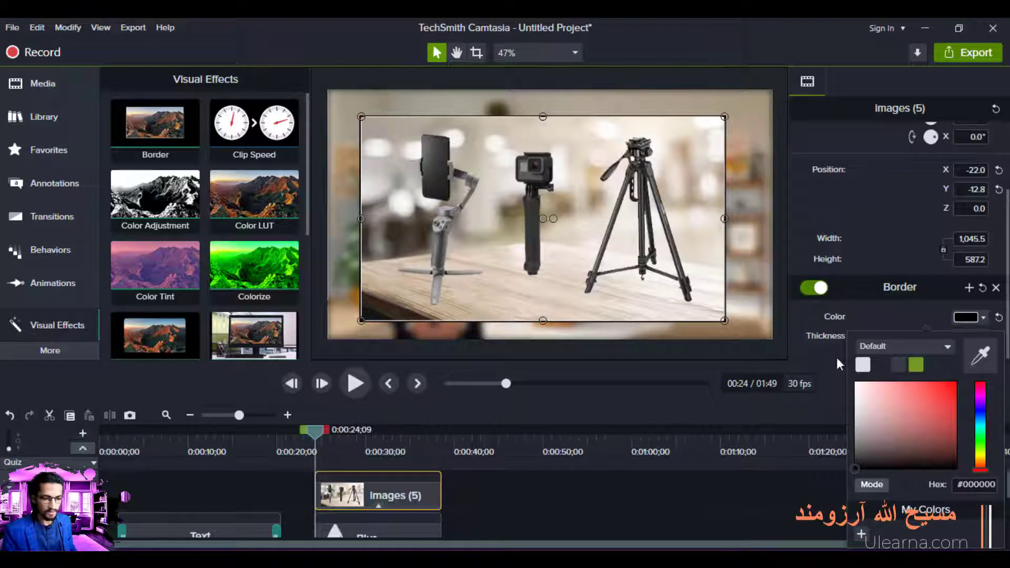
left_click(863, 365)
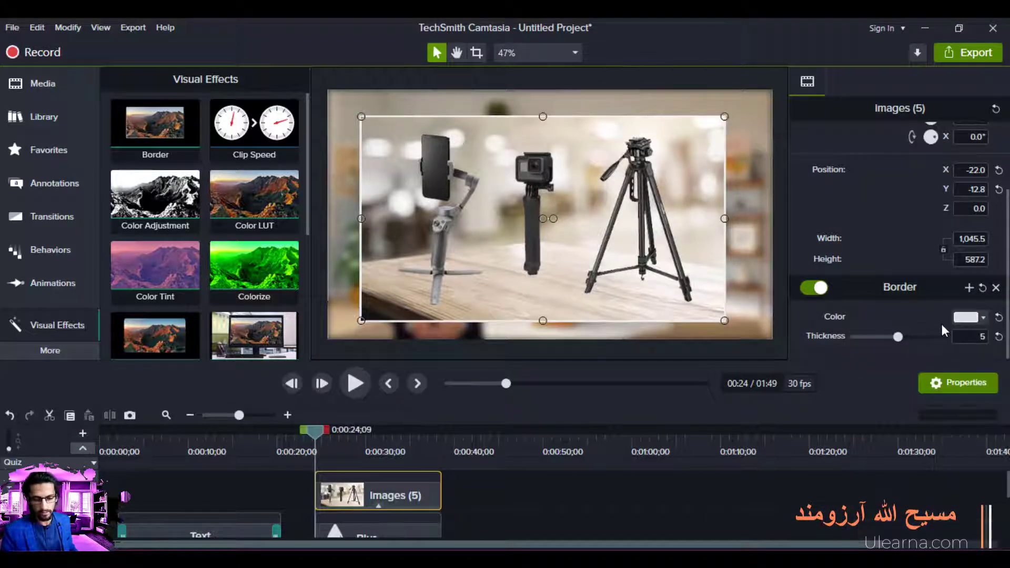
Set the border thickness to 10 and shrink the picture to about 955 × 536, centred horizontally on the canvas
left_click_drag(980, 337, 1005, 342)
type("10")
key("Return")
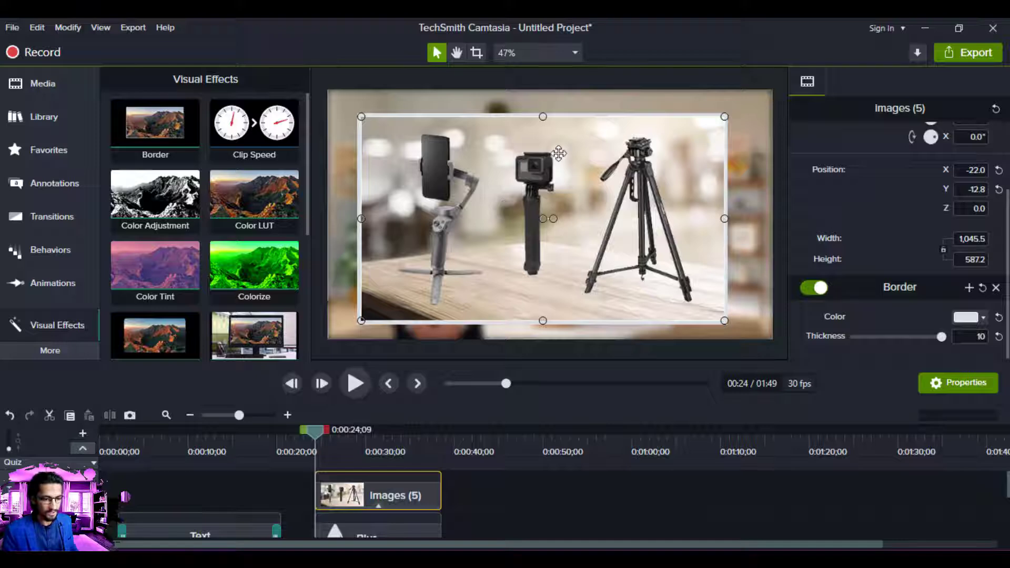
left_click_drag(543, 116, 543, 164)
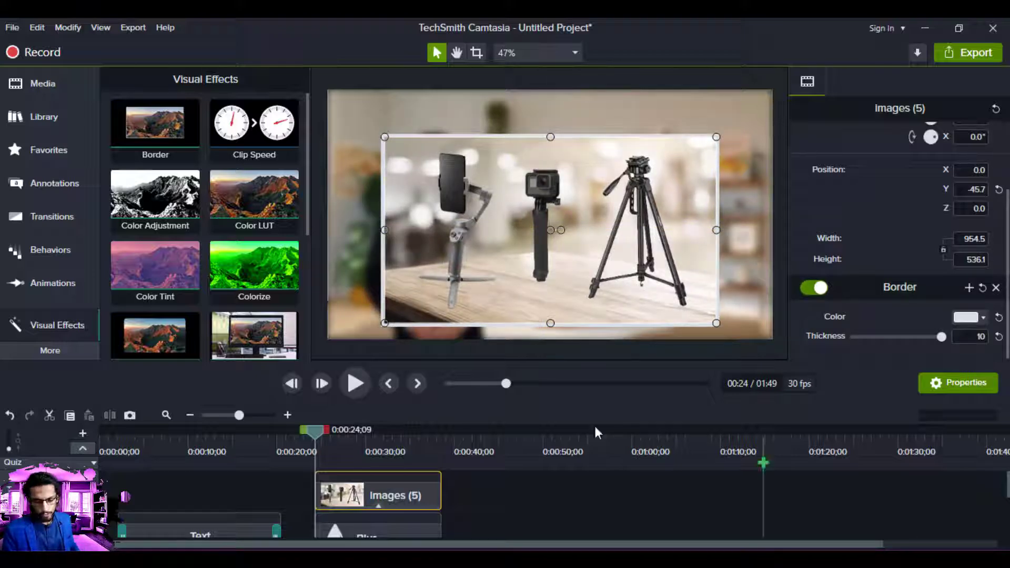
Add a plain text callout on a new track at the playhead, sized 400 × 125 and placed over the picture's upper-left corner
left_click(83, 434)
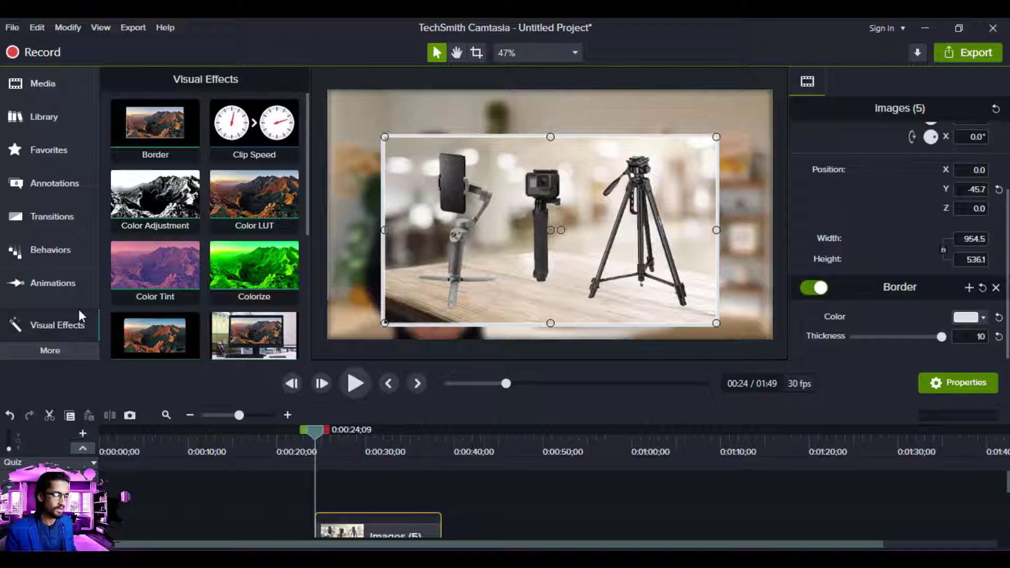
left_click(42, 185)
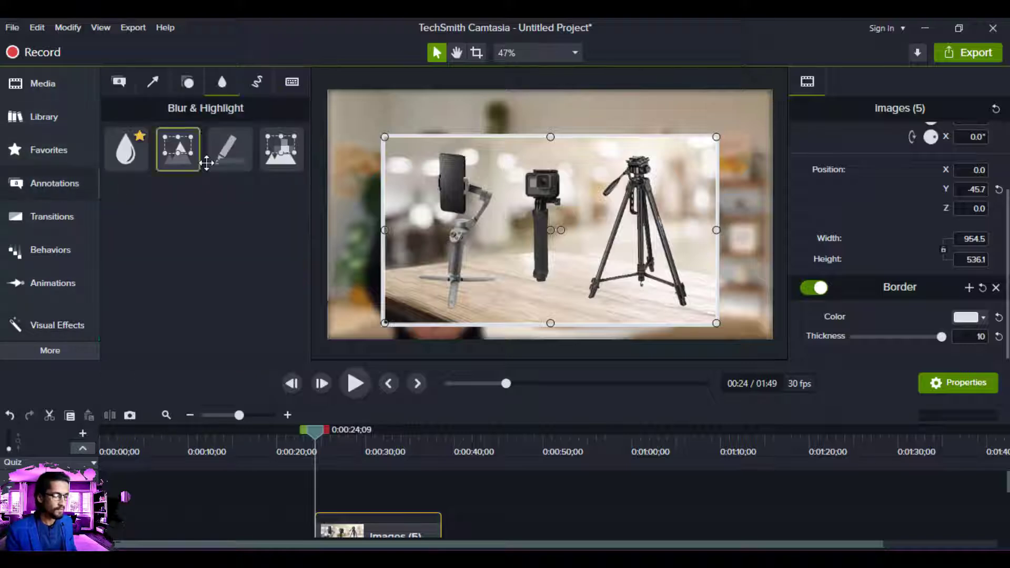
left_click(151, 84)
left_click(120, 80)
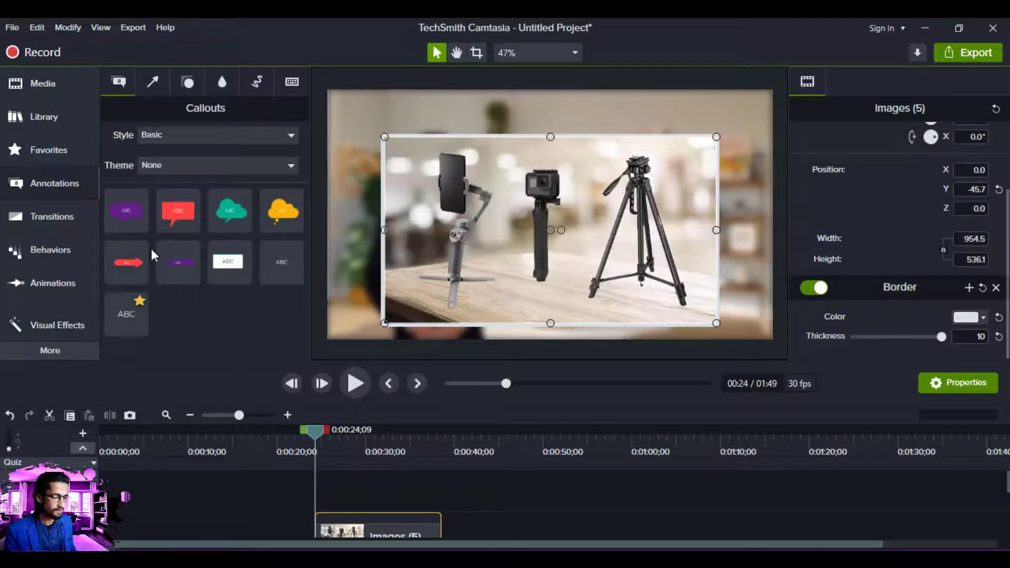
left_click_drag(135, 312, 321, 505)
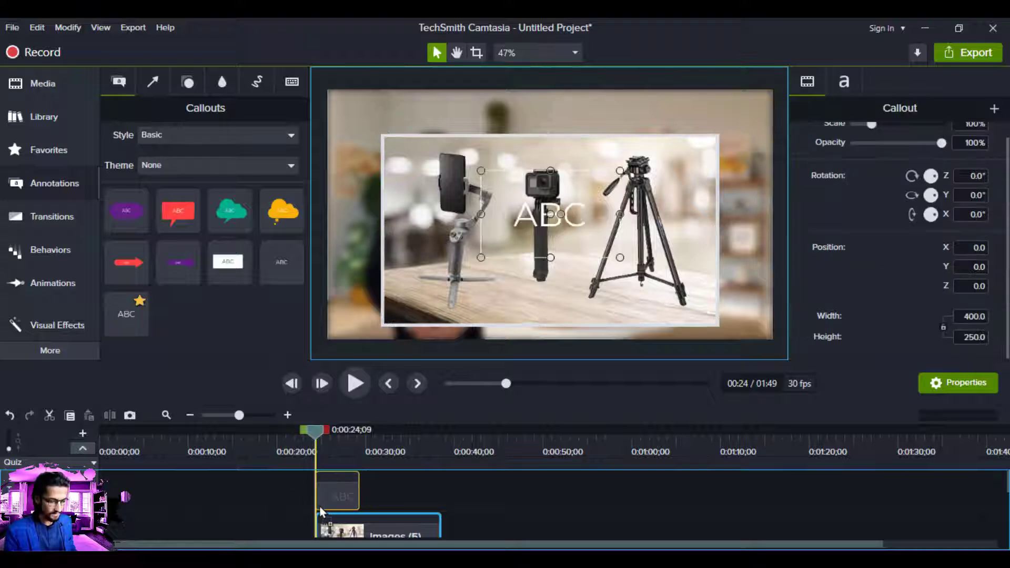
left_click_drag(527, 219, 394, 129)
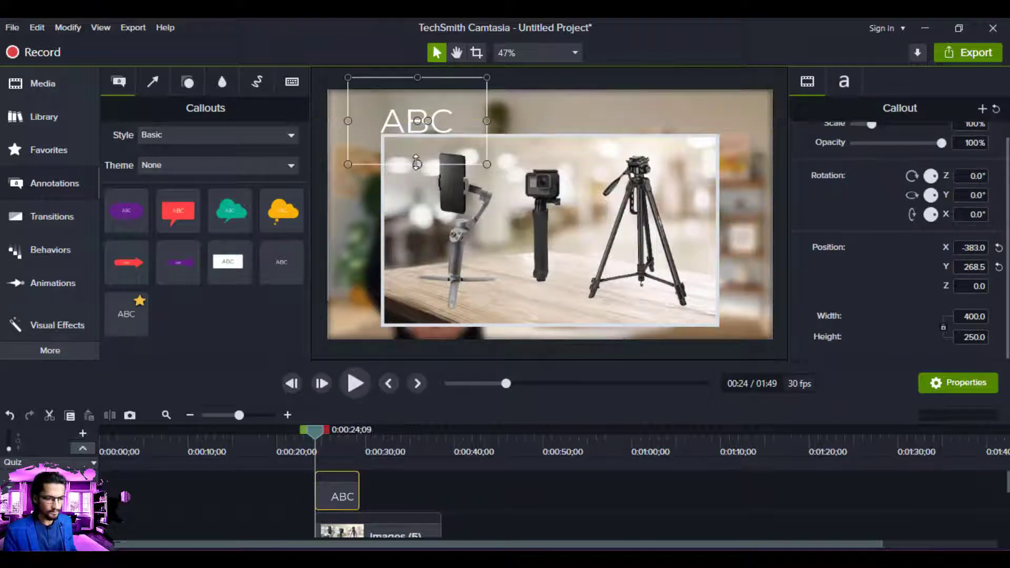
left_click_drag(415, 169, 396, 118)
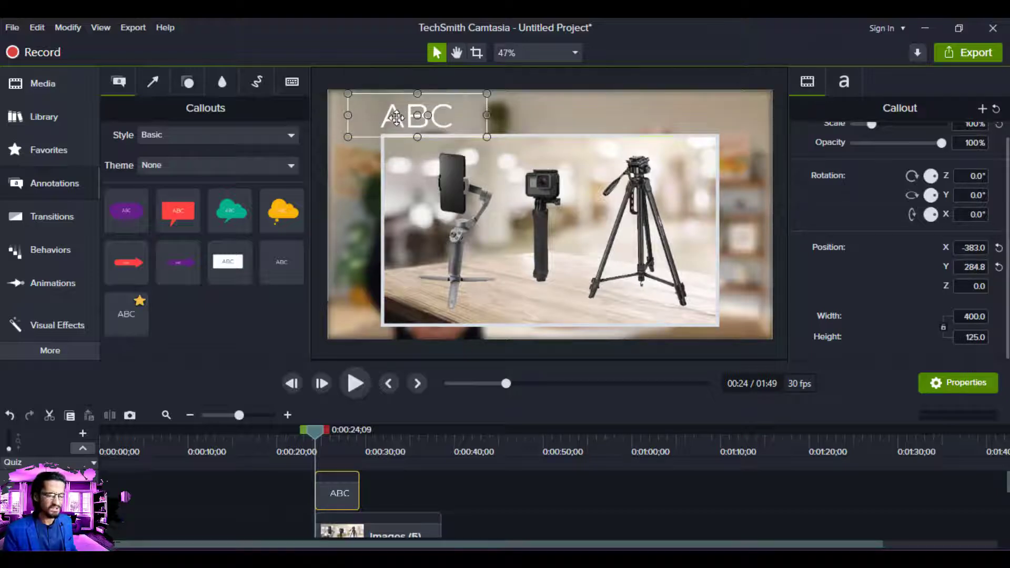
Replace the callout's placeholder text with "Text متن"
double_click(396, 117)
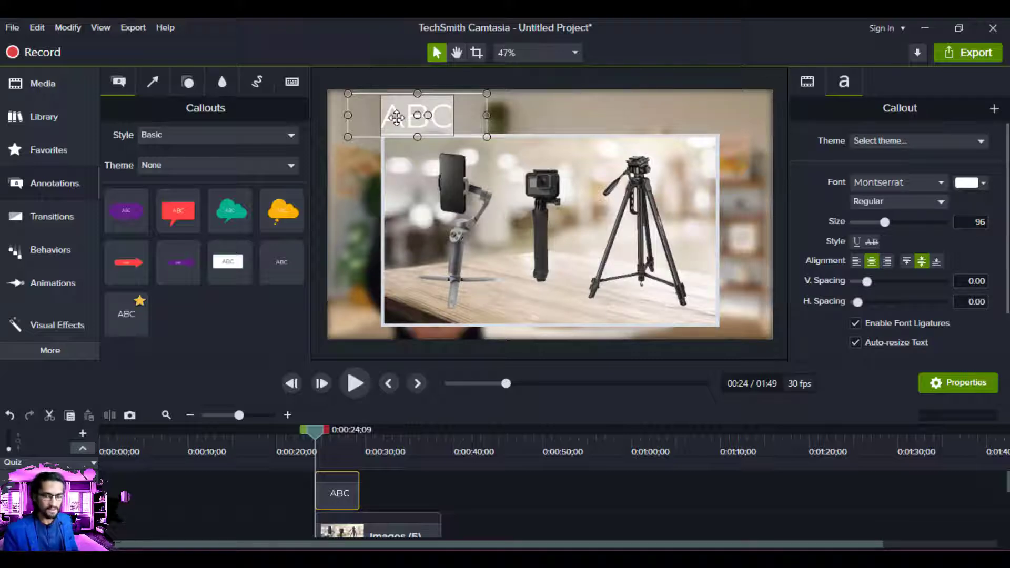
key("BackSpace")
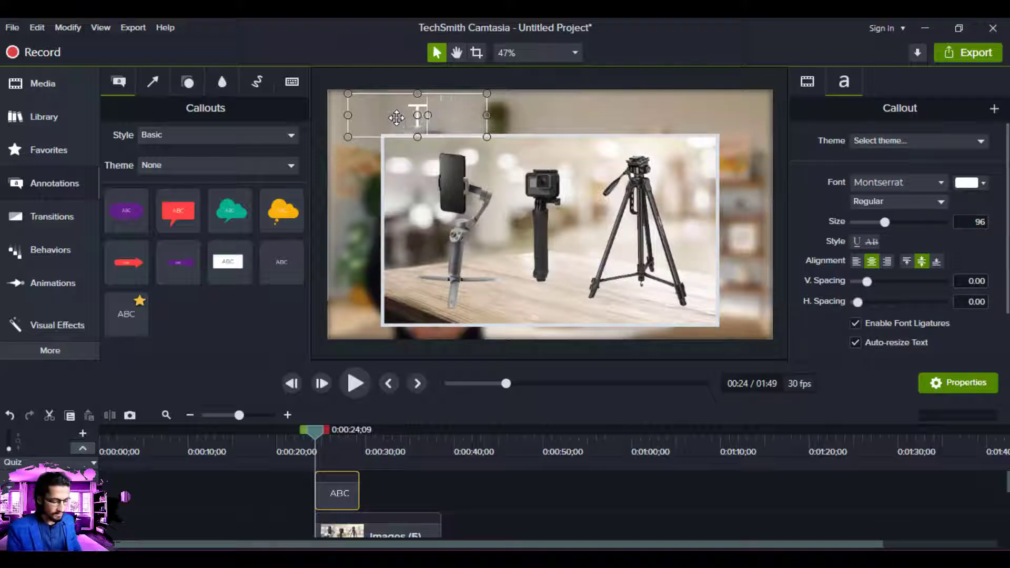
type("Twxt")
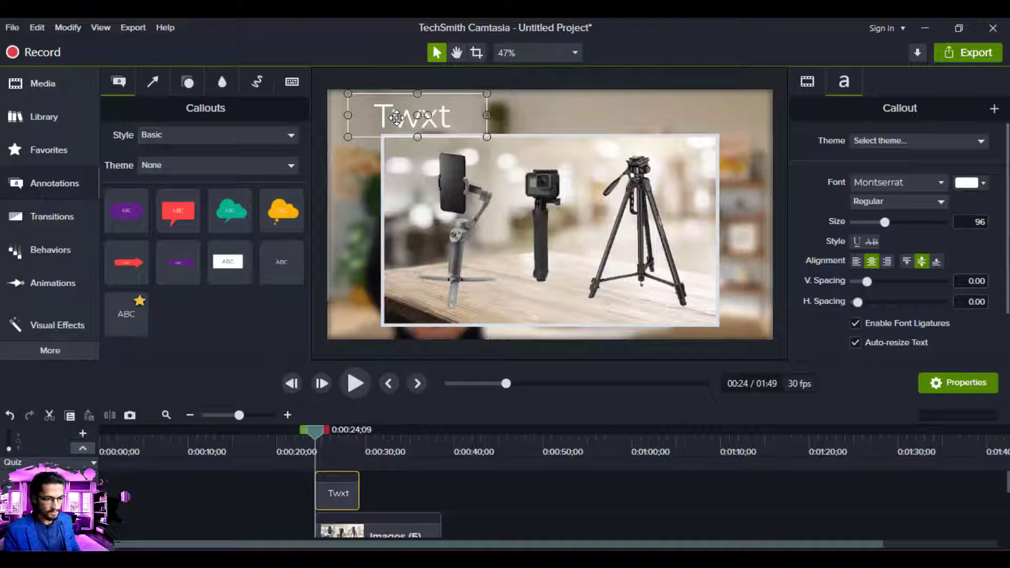
key("BackSpace")
key("BackSpace")
key("BackSpace")
key("BackSpace")
type("Text")
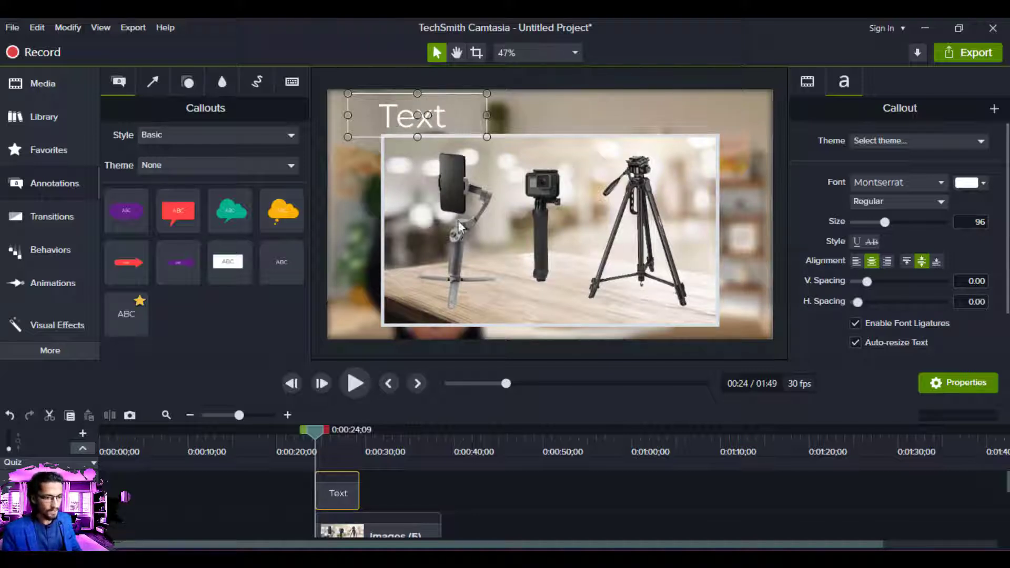
type(" متن")
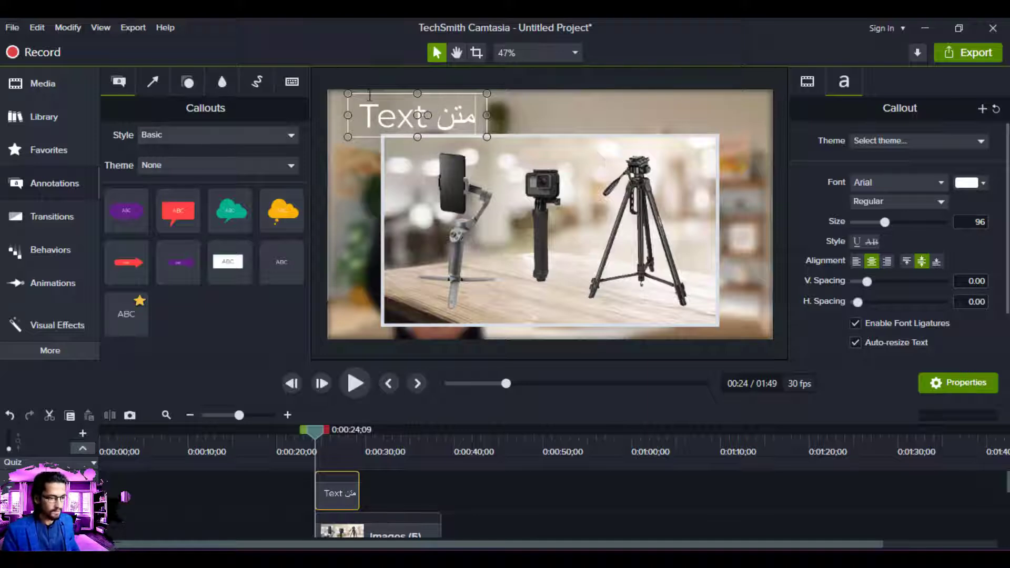
Reduce the callout's font size to 53 and colour the word "Text" black
key("ctrl+a")
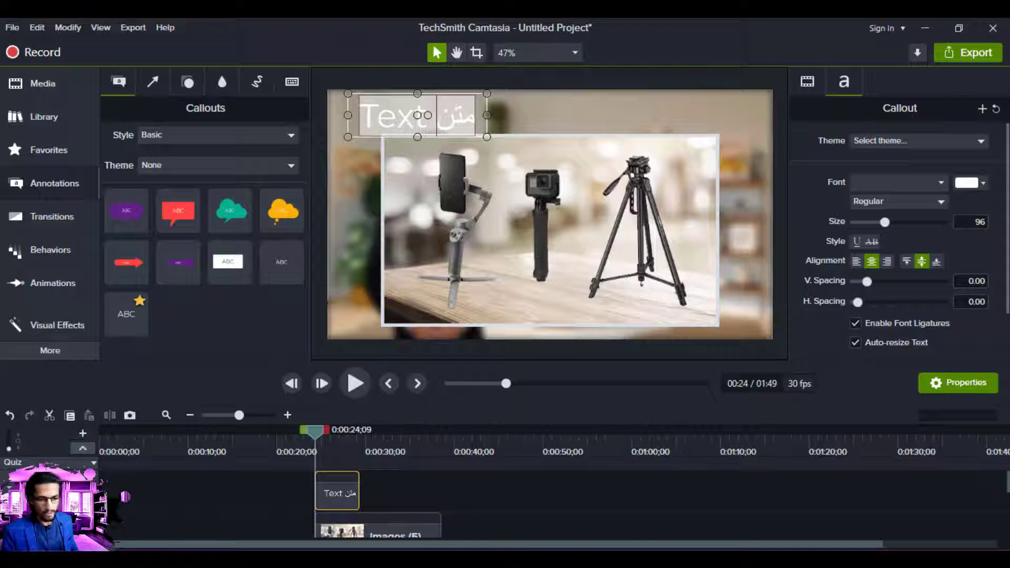
left_click_drag(885, 226, 870, 220)
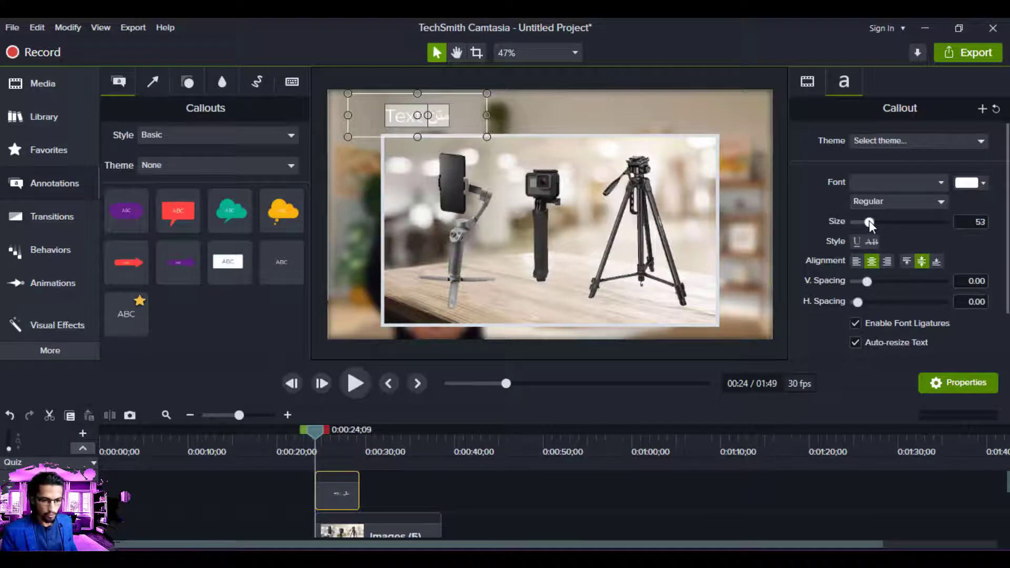
left_click(967, 184)
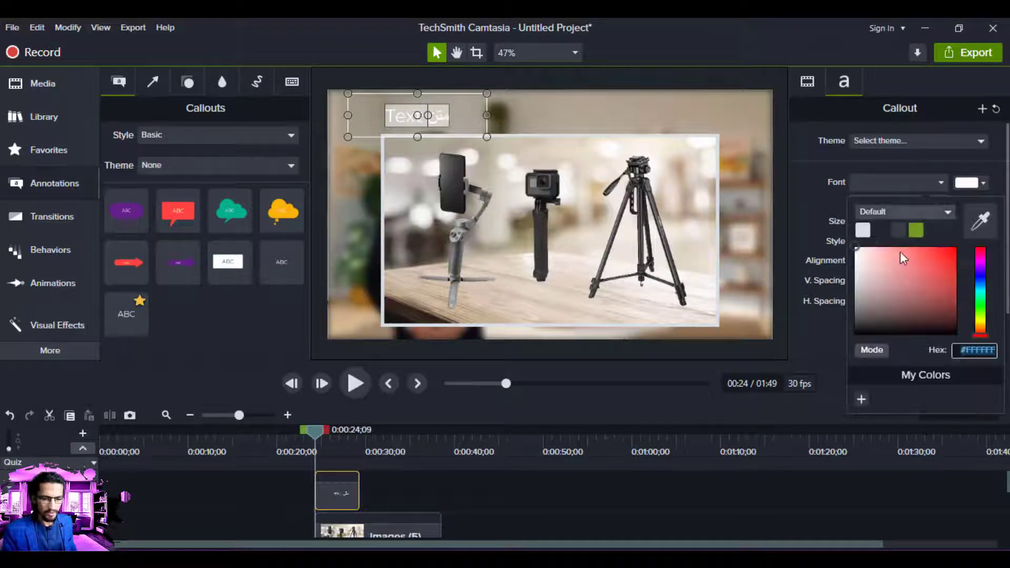
left_click(399, 121)
left_click(975, 182)
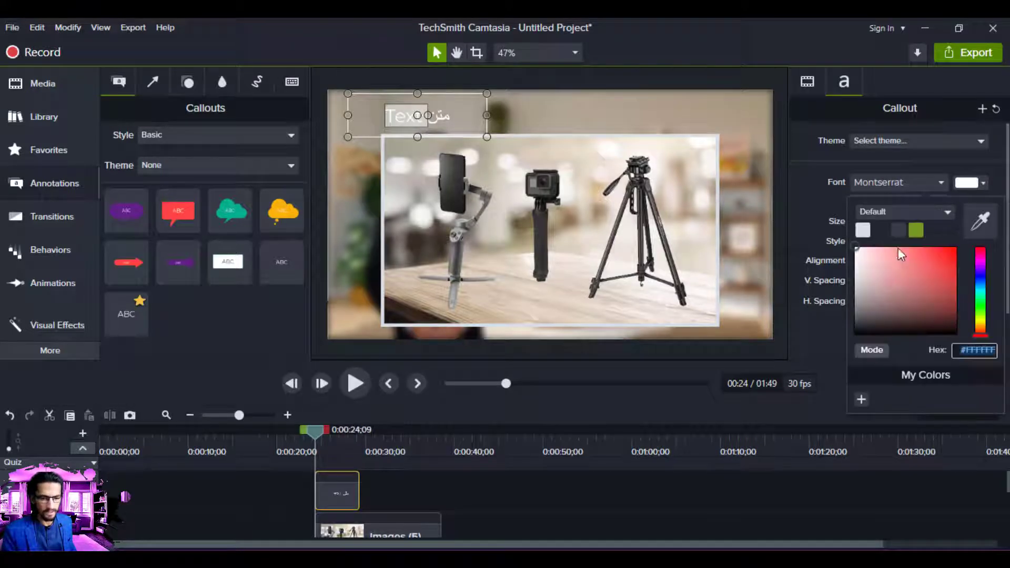
left_click_drag(951, 258, 930, 242)
left_click(890, 229)
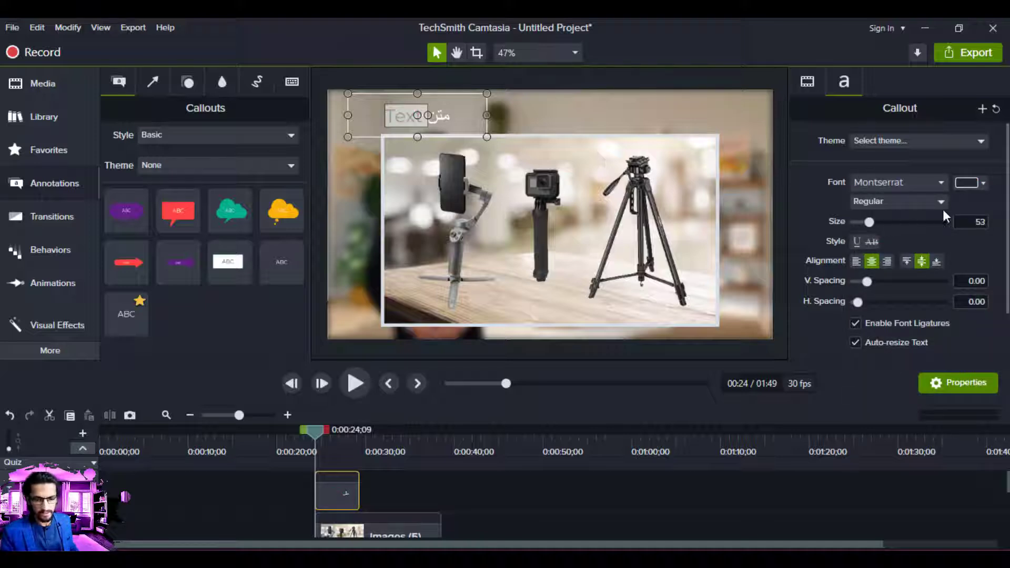
left_click(976, 185)
left_click_drag(864, 319, 854, 349)
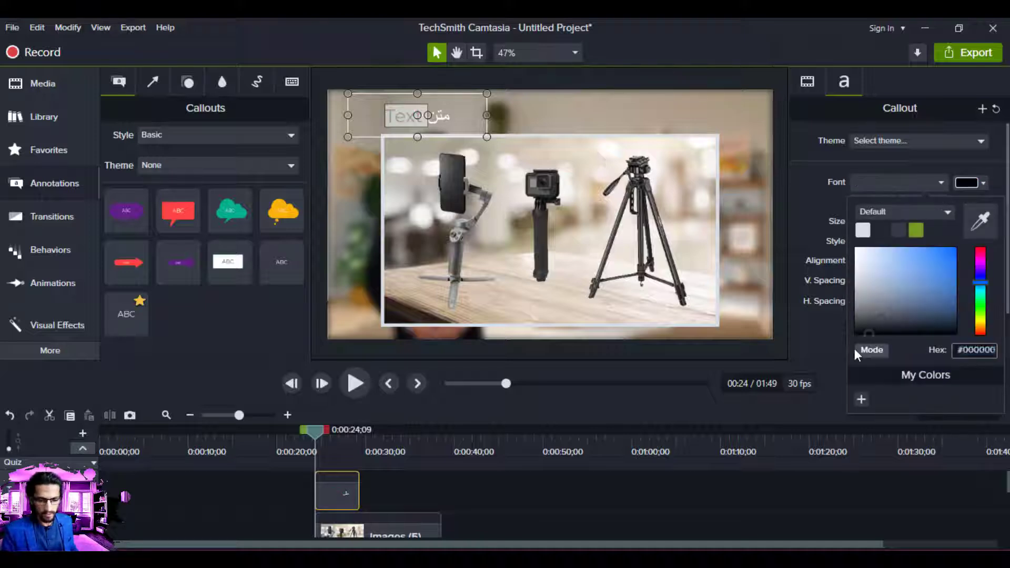
Colour the Persian word "متن" in the callout red
double_click(444, 120)
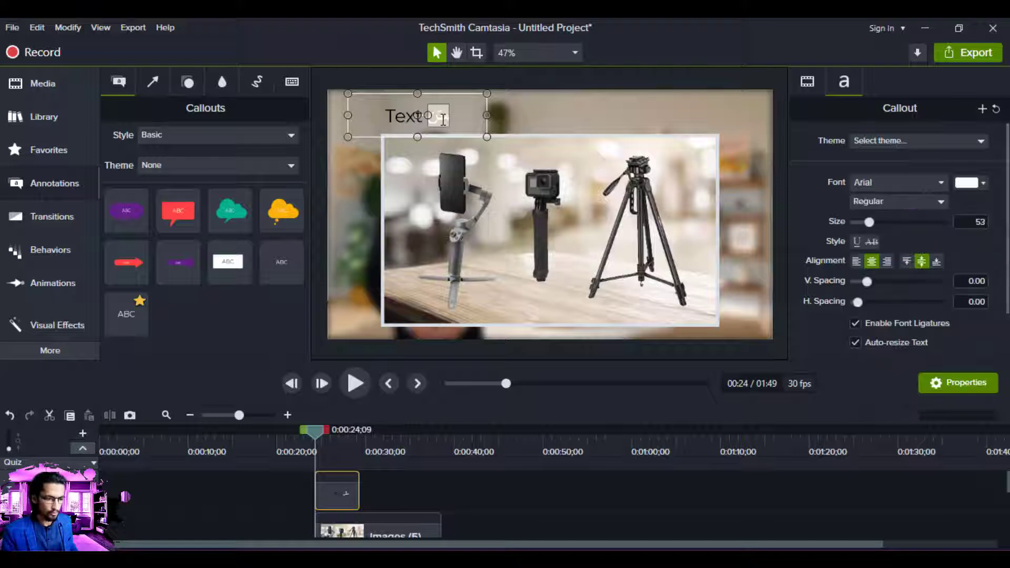
left_click(966, 185)
left_click_drag(887, 278, 987, 242)
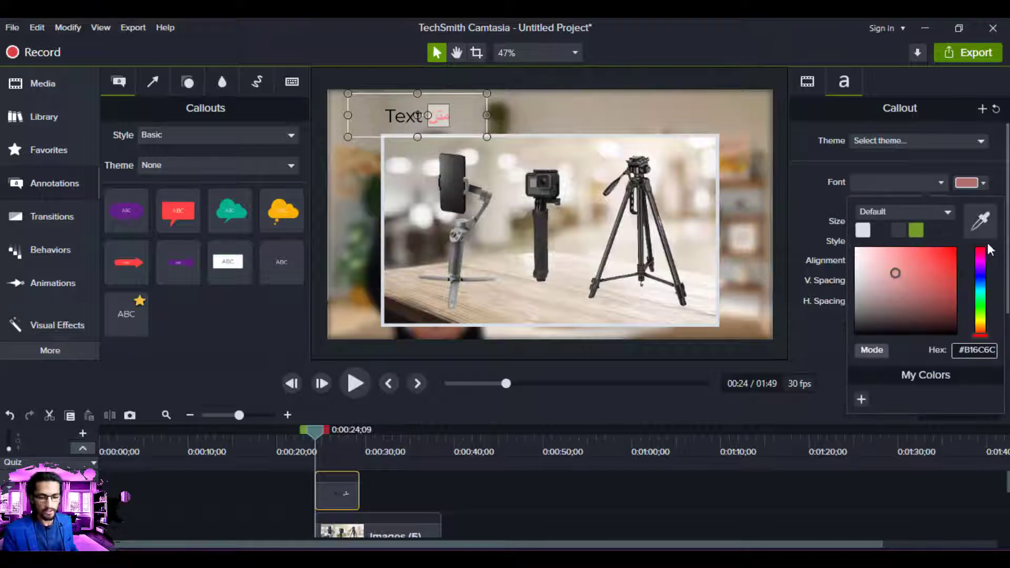
left_click(755, 17)
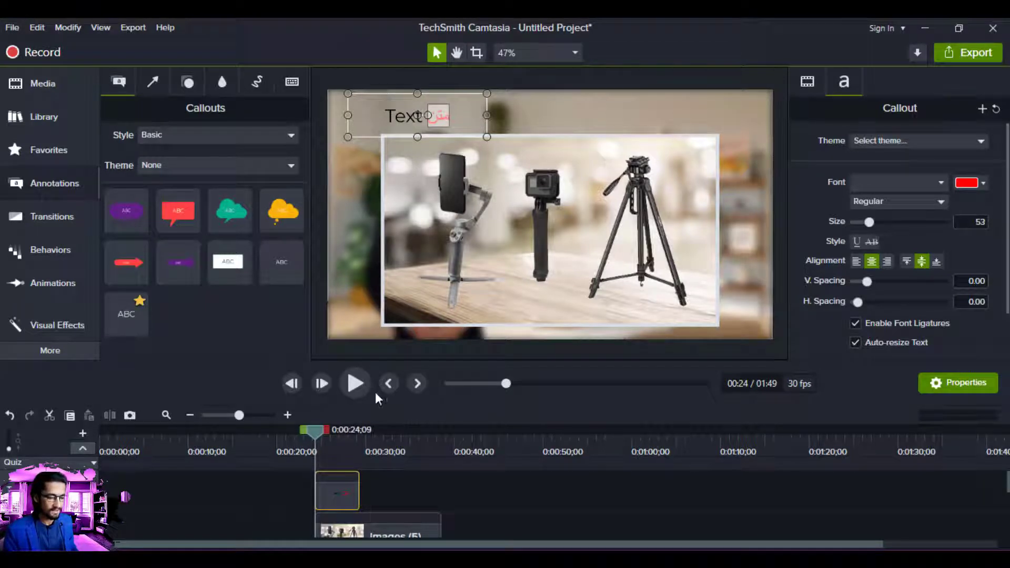
Move the playhead to 0:00:26;22, nudge the callout slightly down, and extend its clip to the end of the images (5) clip
left_click(376, 516)
left_click(376, 510)
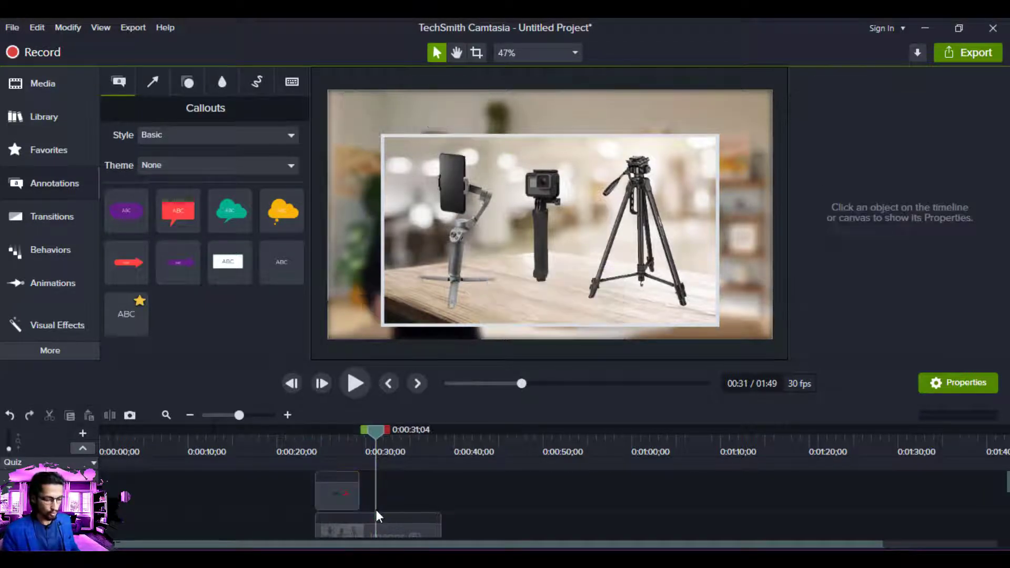
left_click(342, 487)
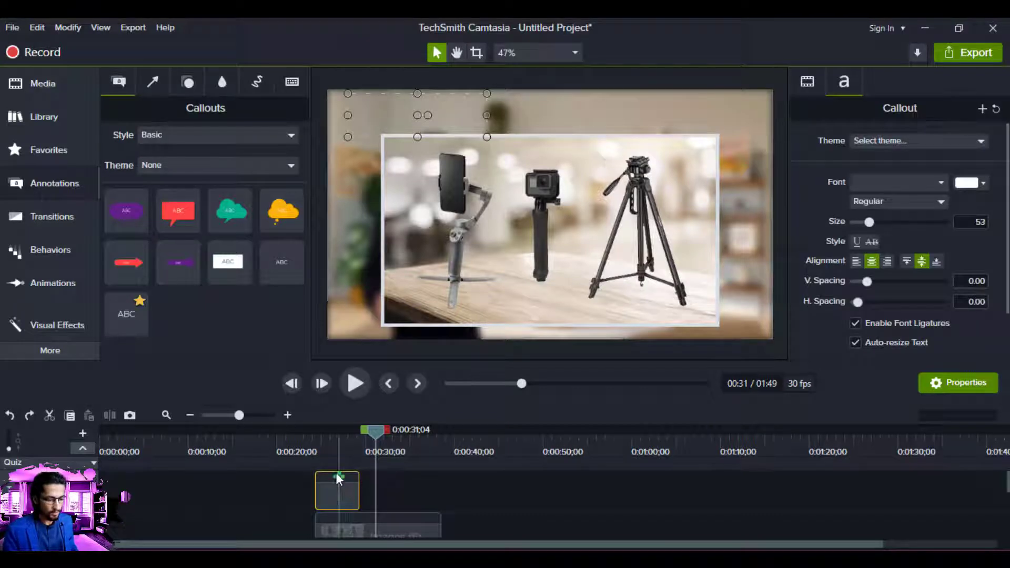
left_click(337, 450)
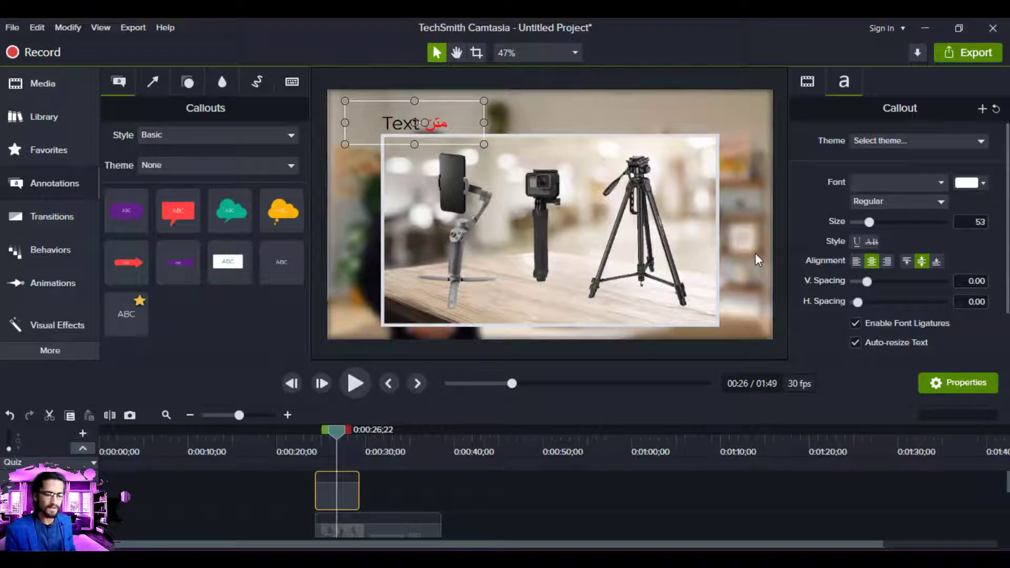
left_click_drag(370, 498, 442, 499)
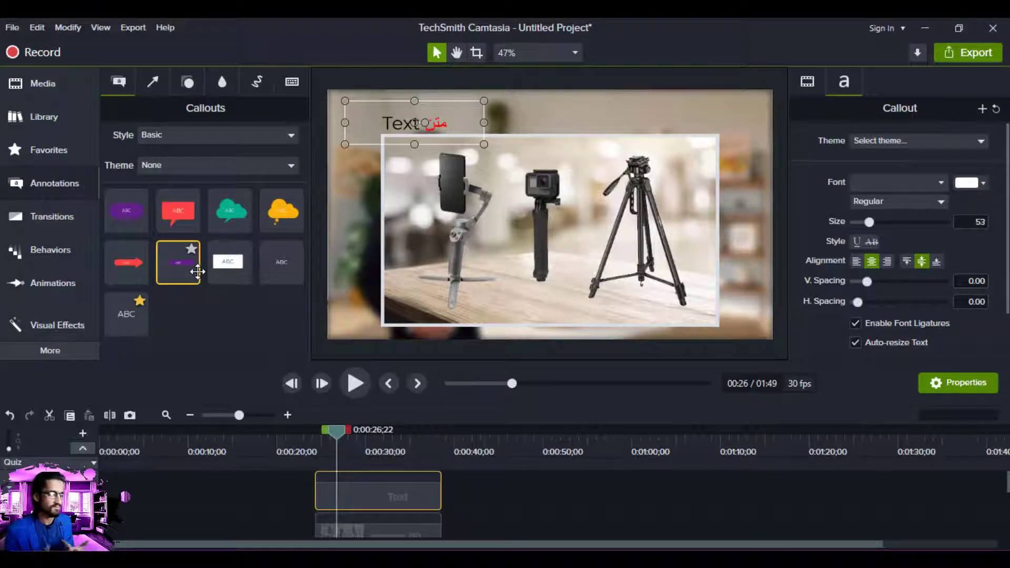
Apply the Transmission transition to both ends of the images (5) clip and of the Text callout clip above it
left_click(73, 225)
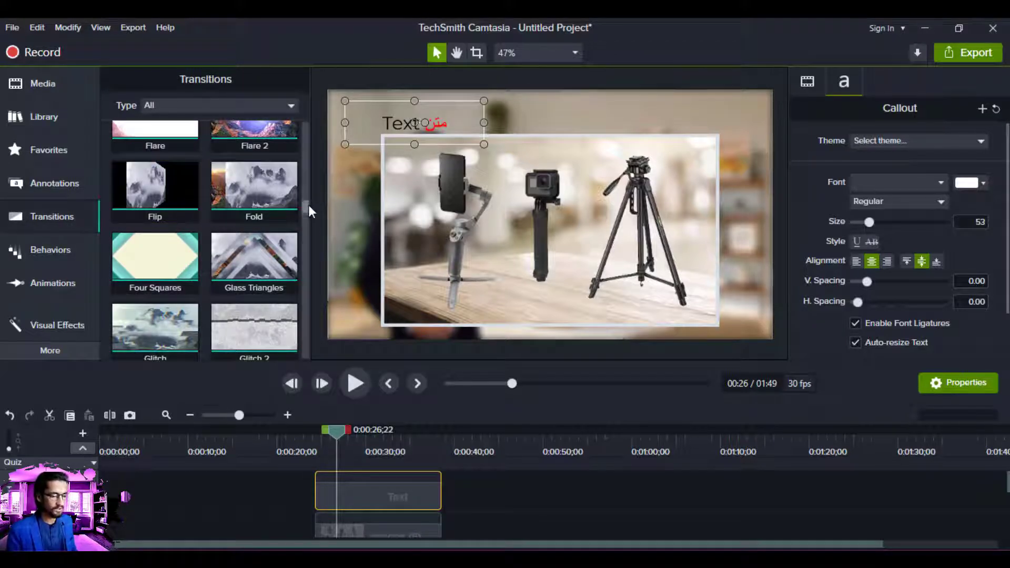
left_click_drag(308, 204, 307, 216)
scroll(307, 215, "down", 1)
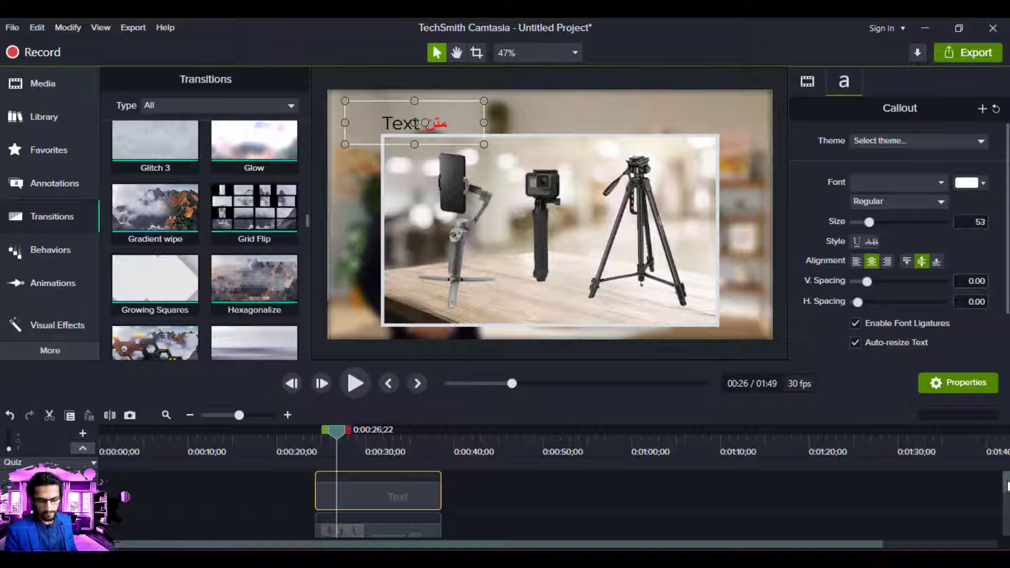
mouse_move(1008, 482)
left_mouse_down()
mouse_move(1008, 531)
mouse_move(1007, 501)
left_mouse_up()
left_click(406, 489)
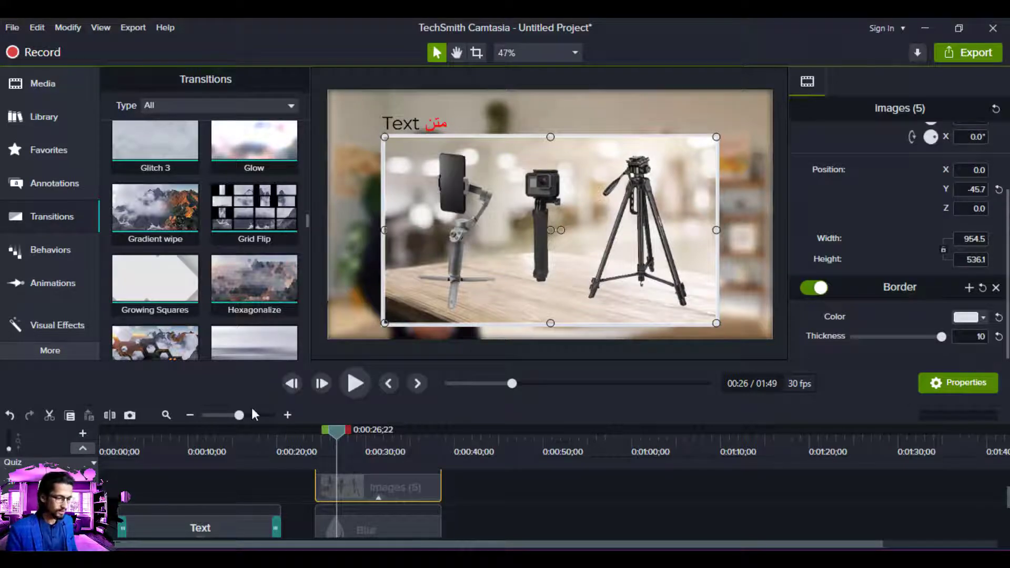
scroll(306, 232, "down", 1)
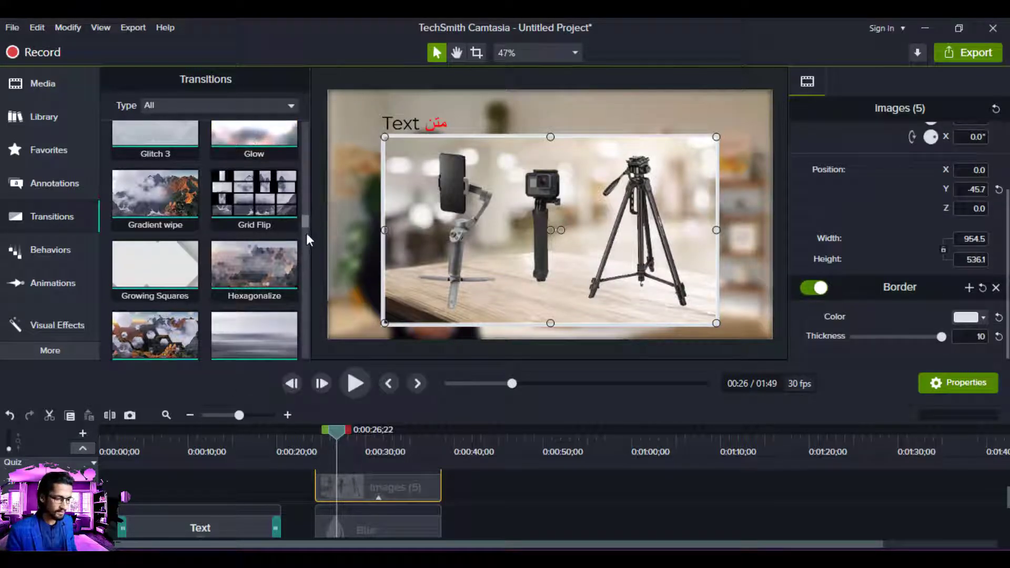
left_click_drag(306, 233, 305, 342)
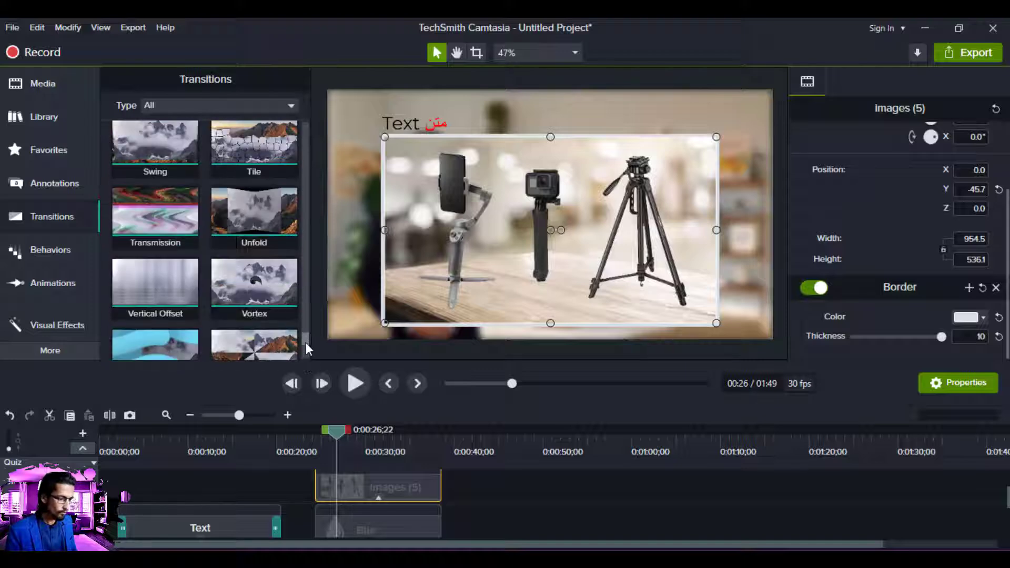
left_click_drag(158, 221, 364, 493)
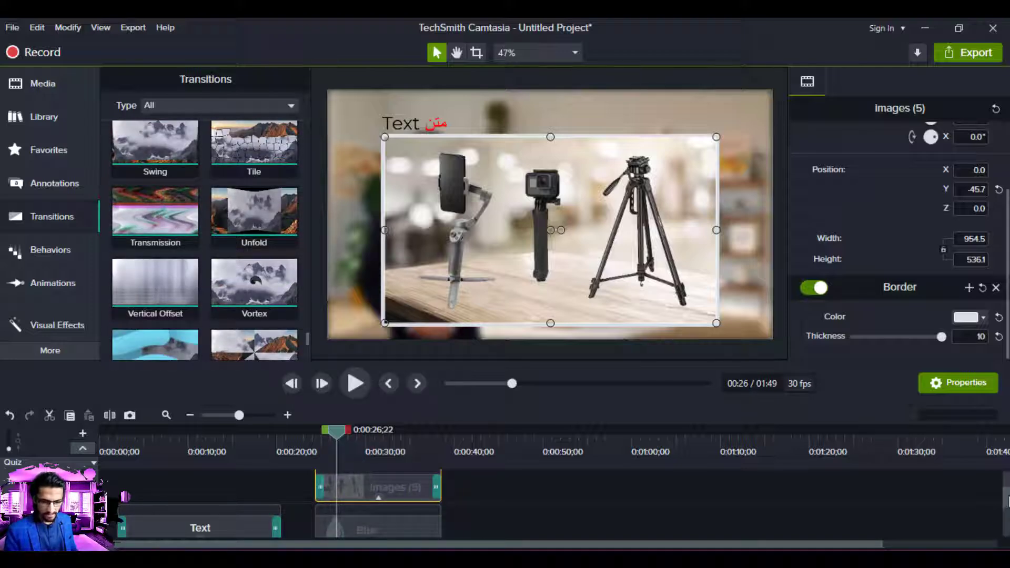
left_click_drag(1008, 501, 1008, 485)
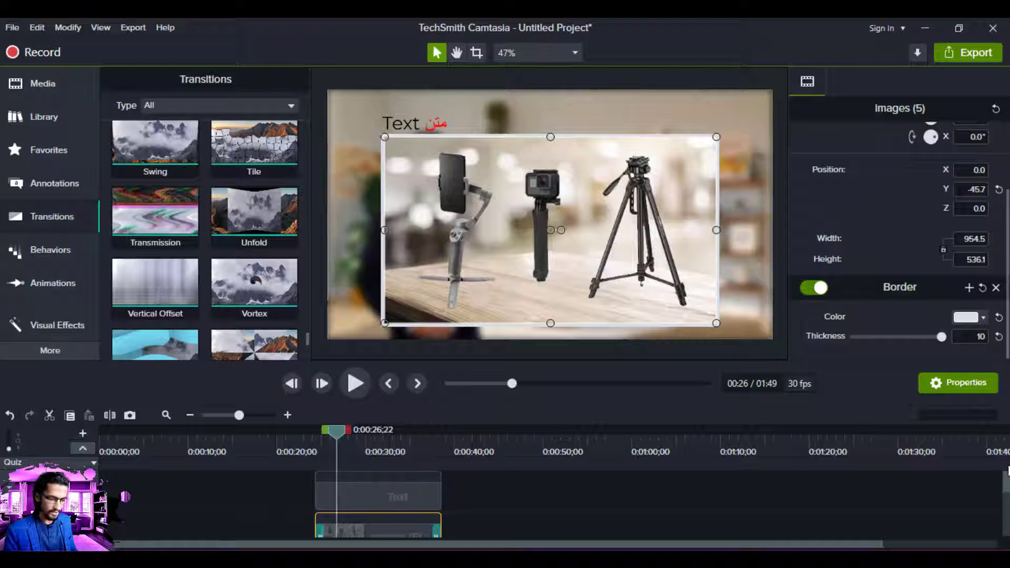
left_click_drag(173, 211, 384, 491)
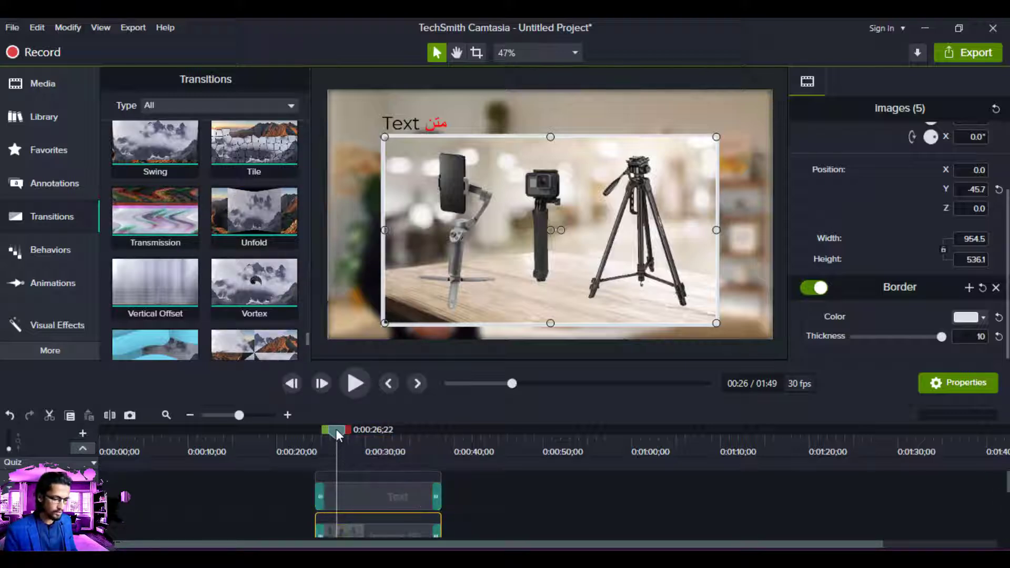
Preview the picture and callout transitions by playing the video from 0:00:22;02 to 0:00:40;27
left_click_drag(335, 429, 295, 430)
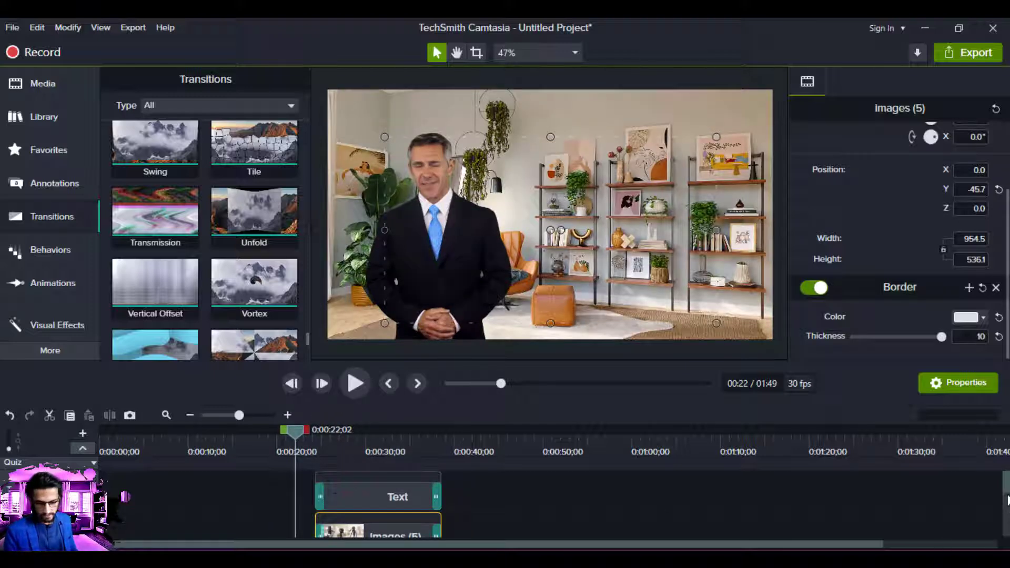
left_click_drag(1008, 499, 1007, 513)
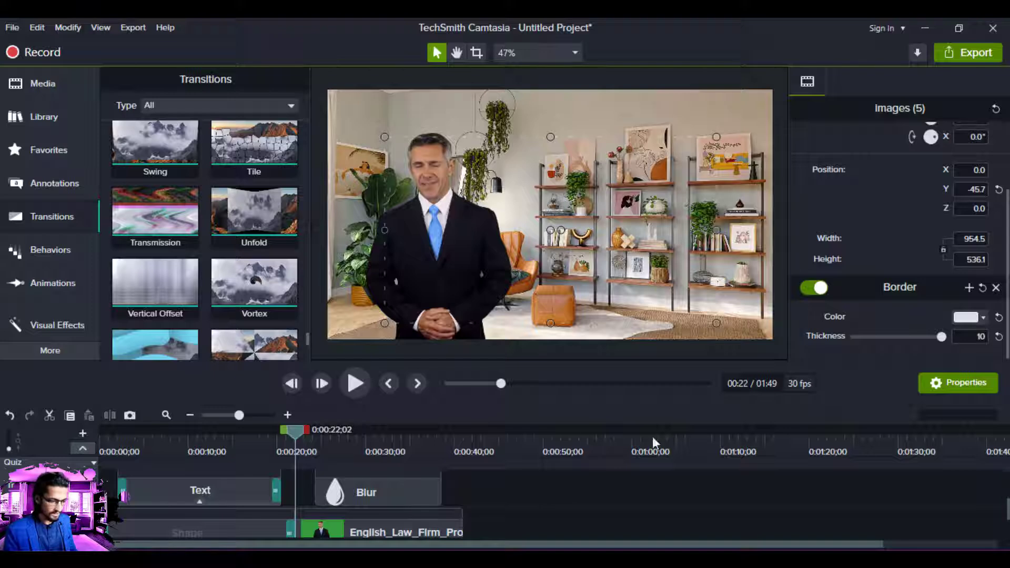
left_click(355, 390)
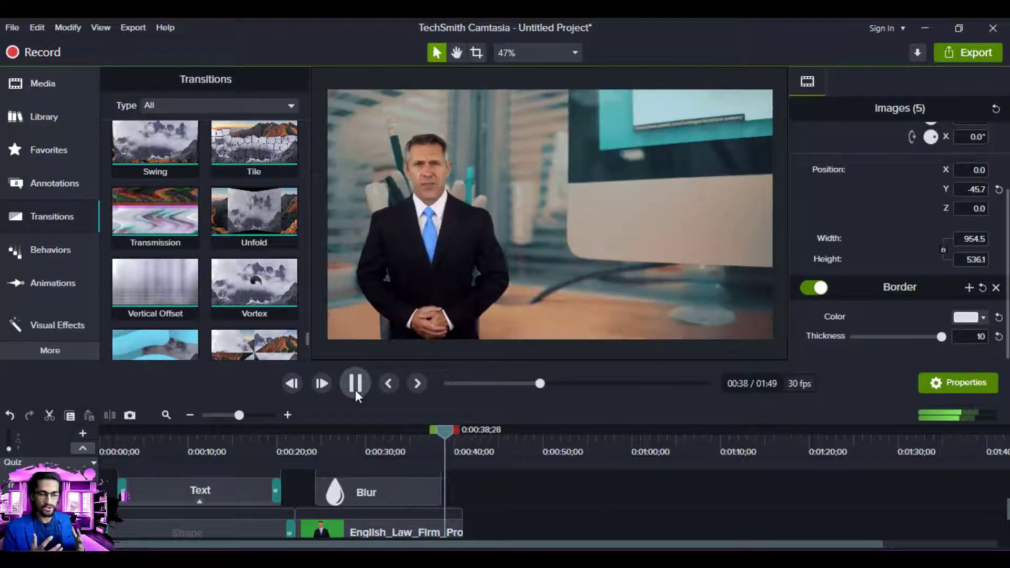
left_click(355, 390)
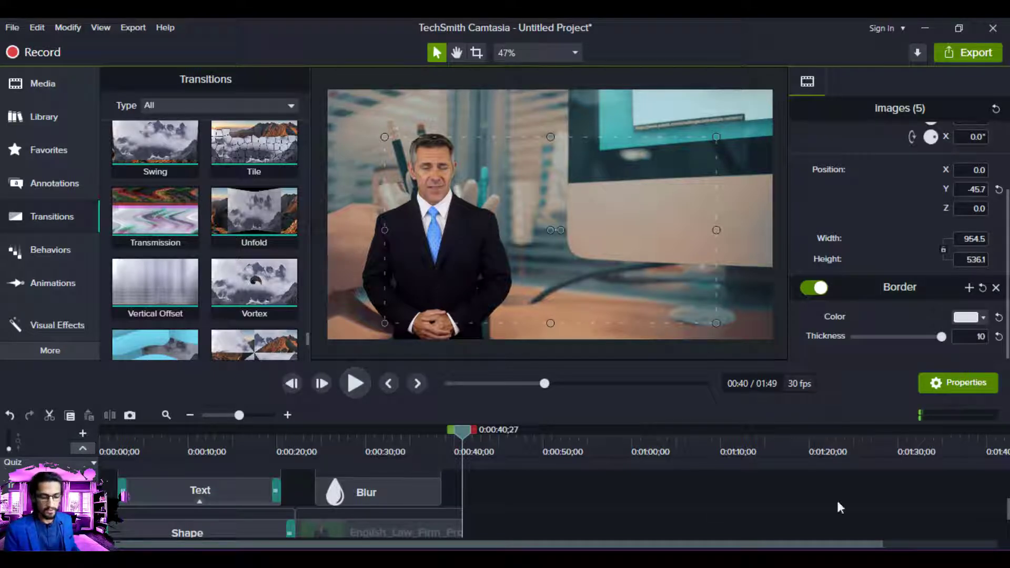
Shift the second Office_Work clip to start at 0:00:40;27 and extend the Video BG clip to meet it
scroll(1005, 529, "down", 2)
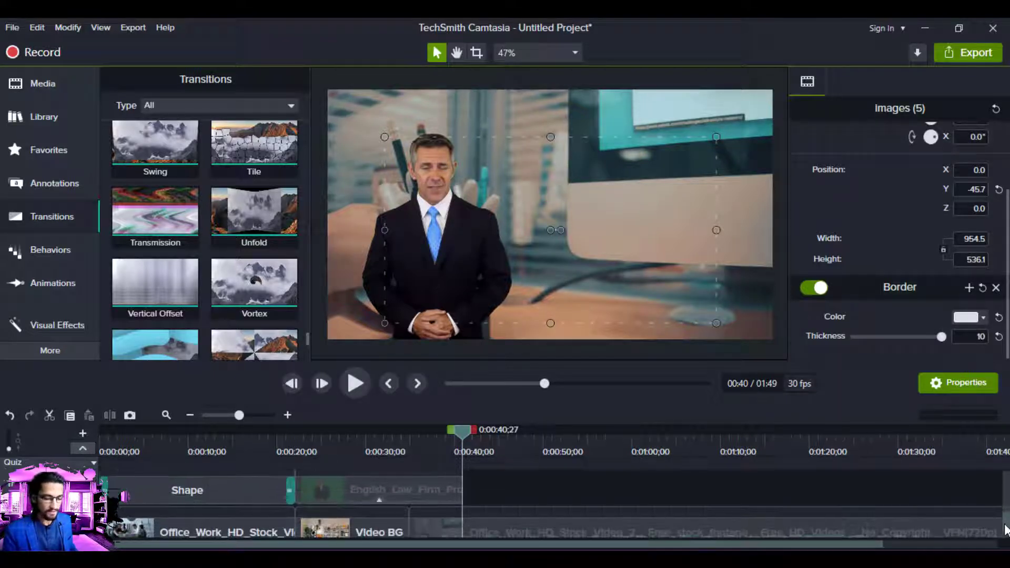
mouse_move(1006, 530)
left_mouse_down()
mouse_move(1008, 494)
mouse_move(1008, 526)
left_mouse_up()
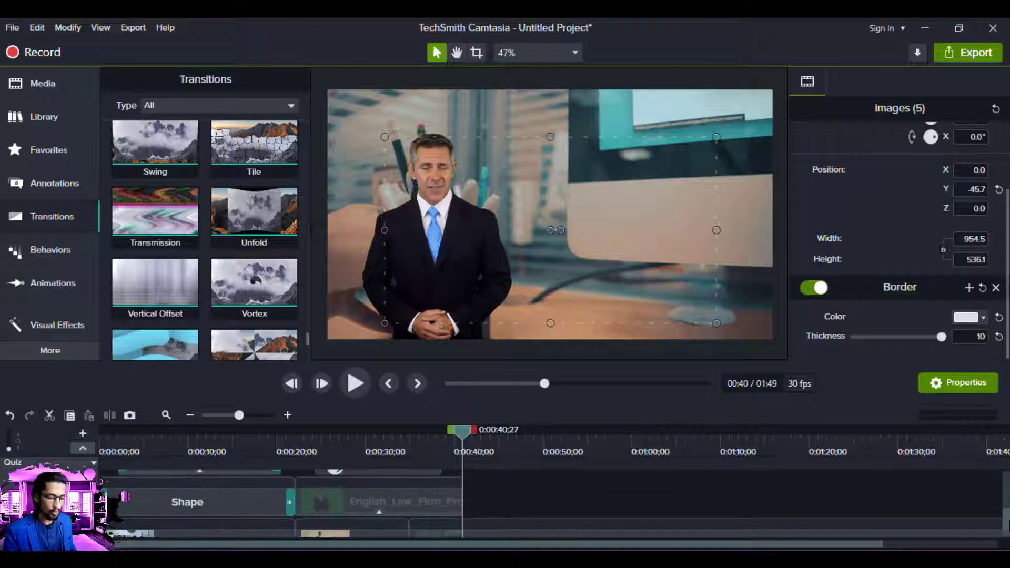
left_click(544, 533)
scroll(581, 529, "down", 1)
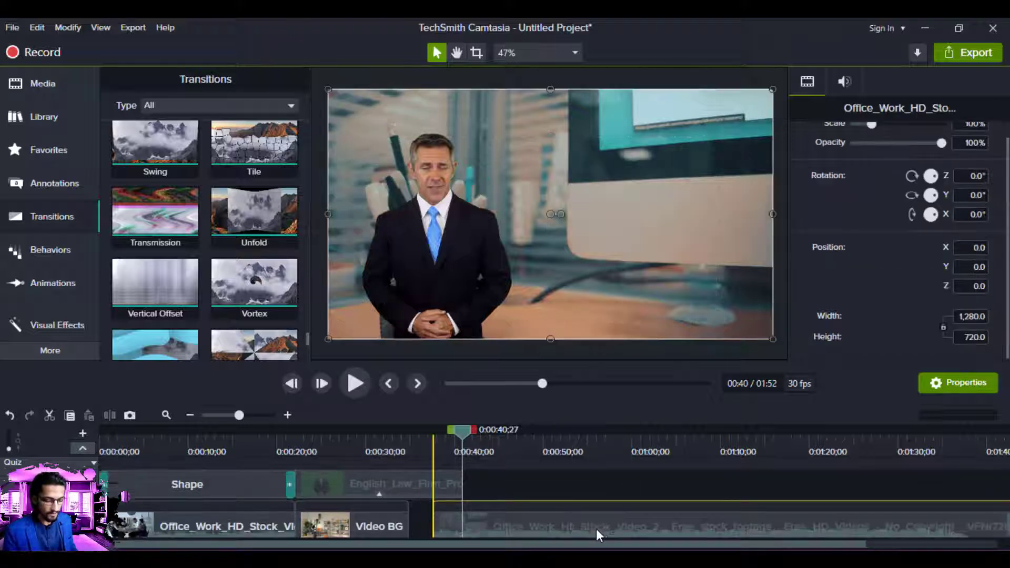
left_click_drag(596, 534, 609, 514)
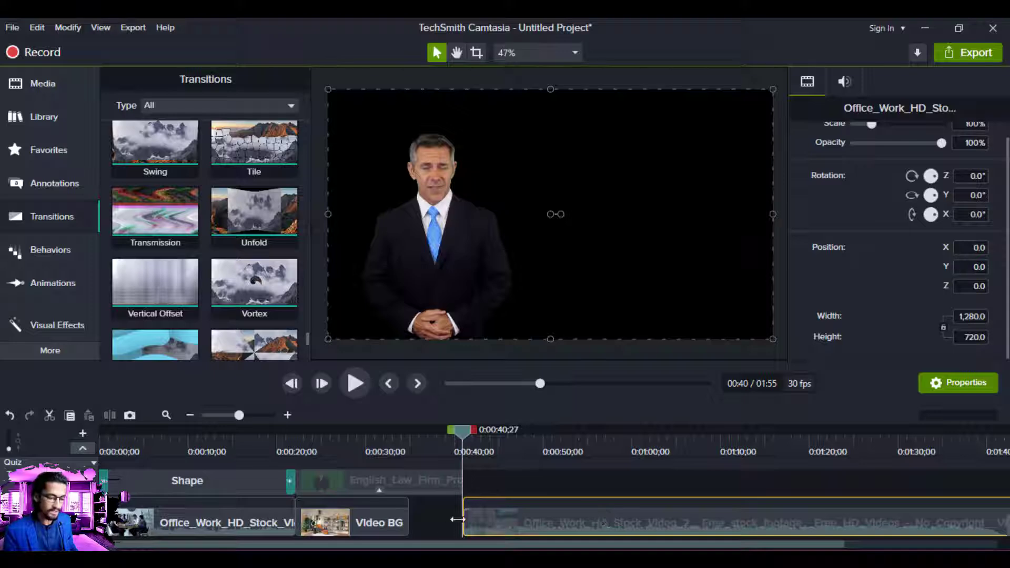
left_click_drag(408, 521, 463, 513)
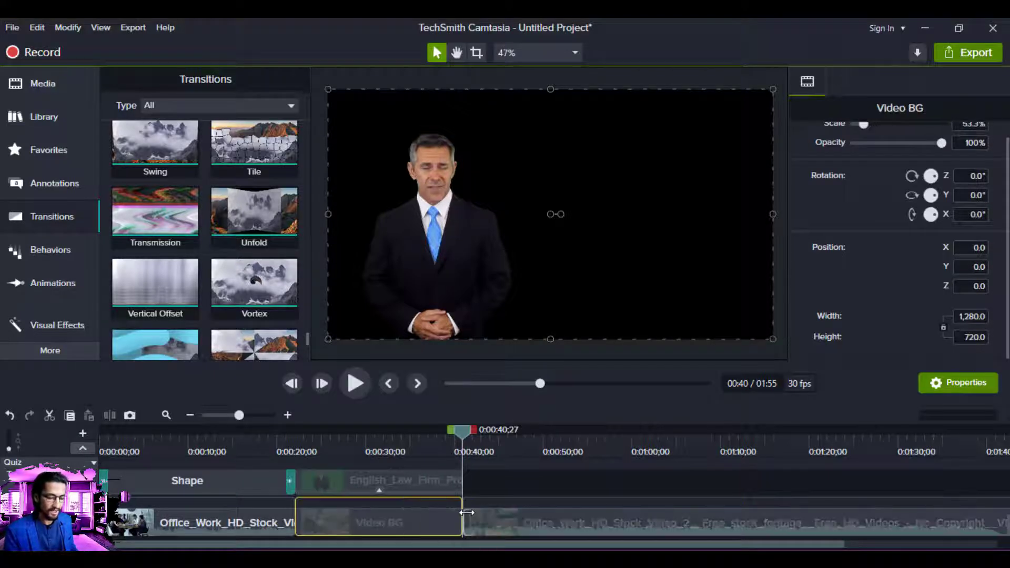
Extend the English_Law_Firm_Promo presenter clip well beyond the end of the Video BG clip
left_click(421, 449)
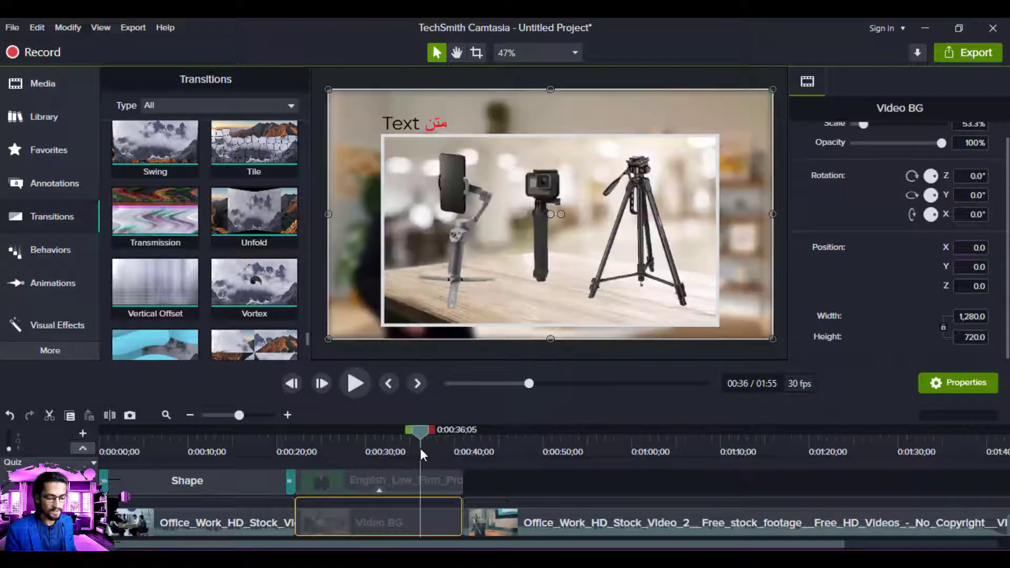
left_click(428, 436)
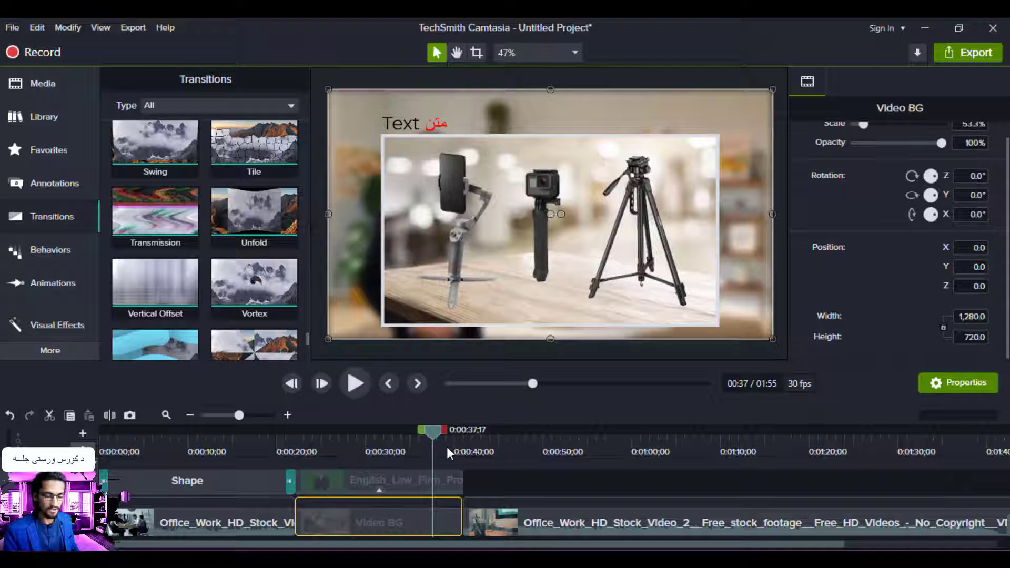
left_click(447, 447)
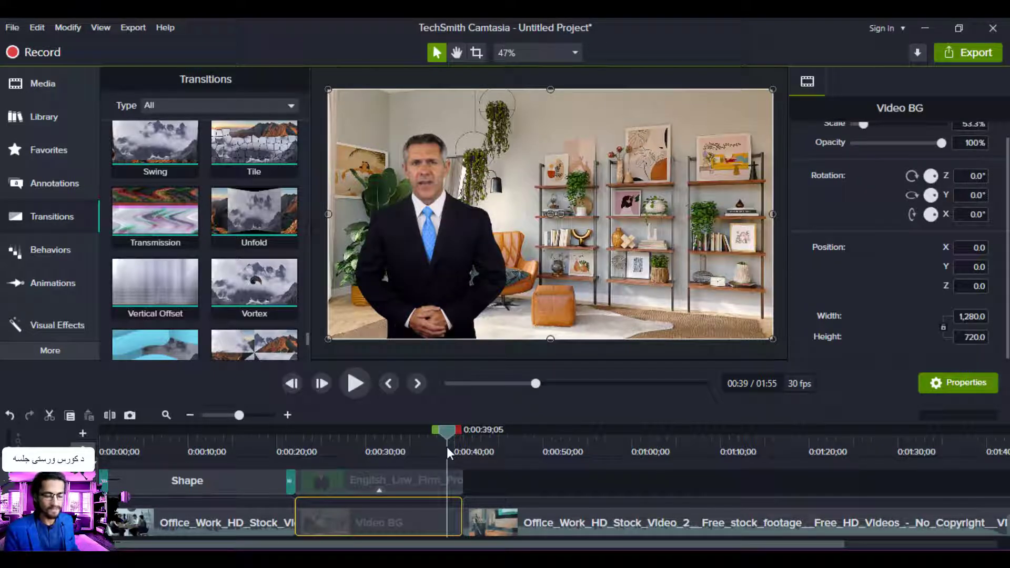
left_click_drag(444, 431, 806, 478)
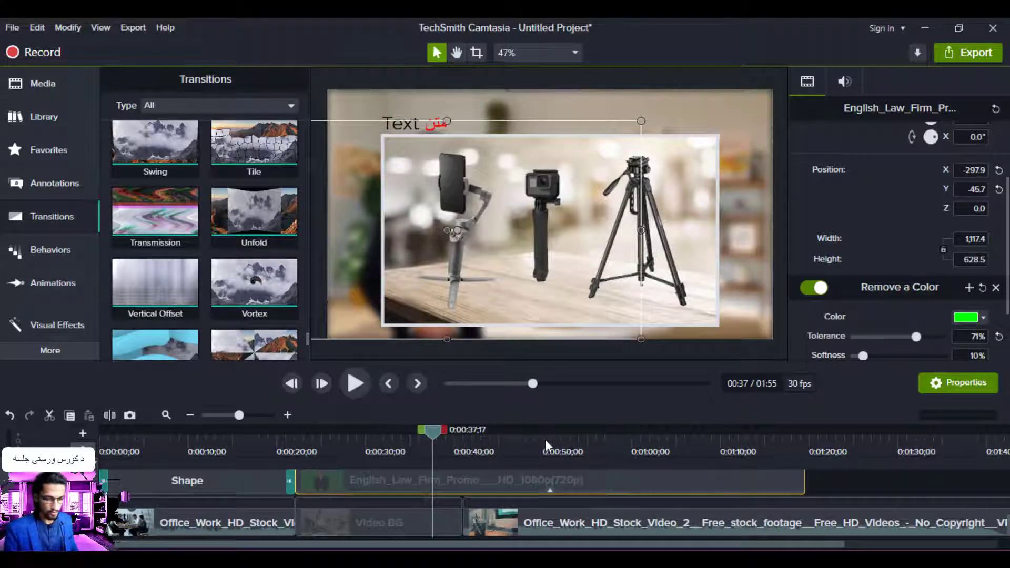
left_click(474, 449)
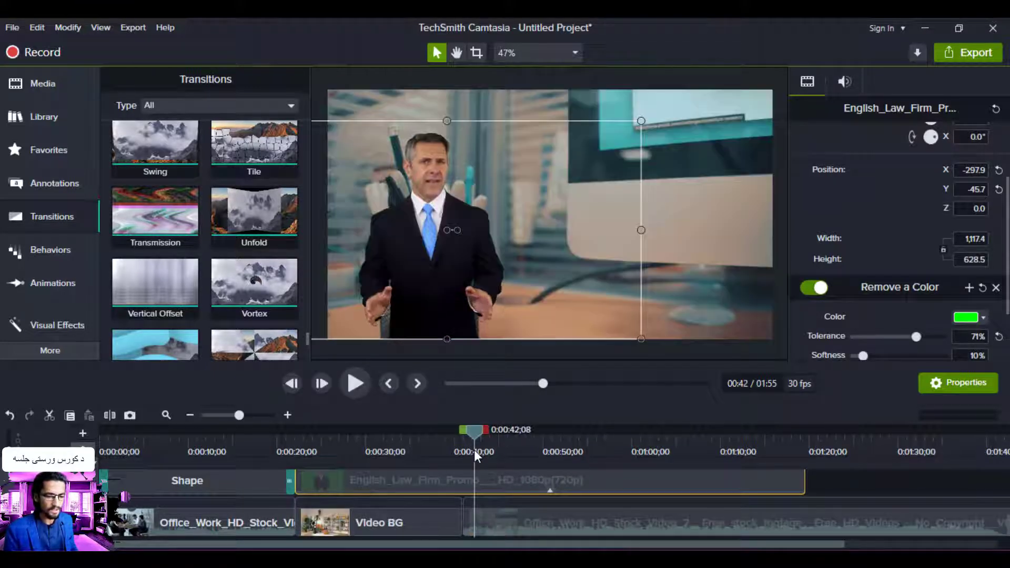
Trim the second Office_Work clip's start to the end of the presenter clip and extend Video BG to fill the gap
left_click(563, 505)
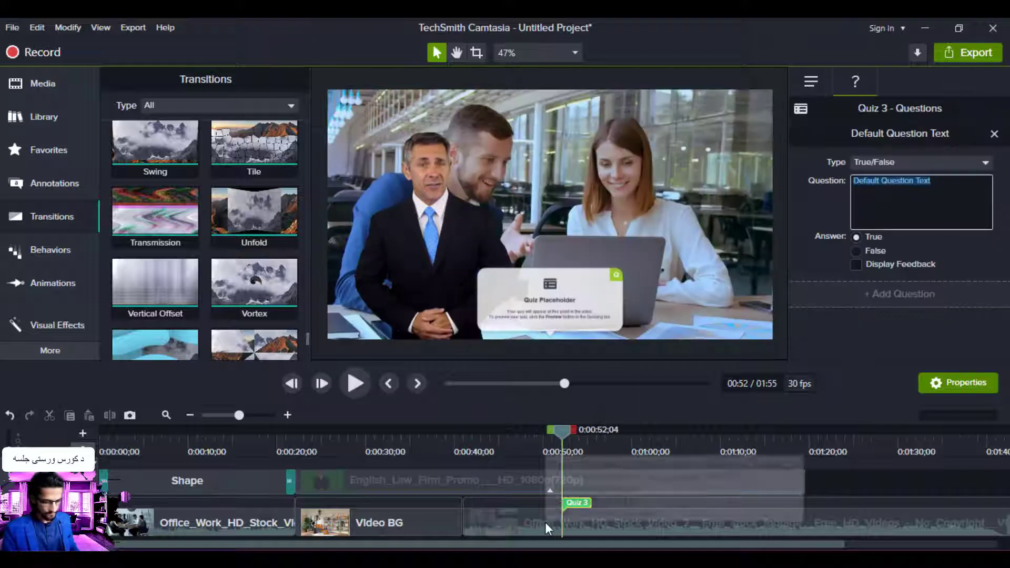
key("ctrl+z")
left_click(504, 525)
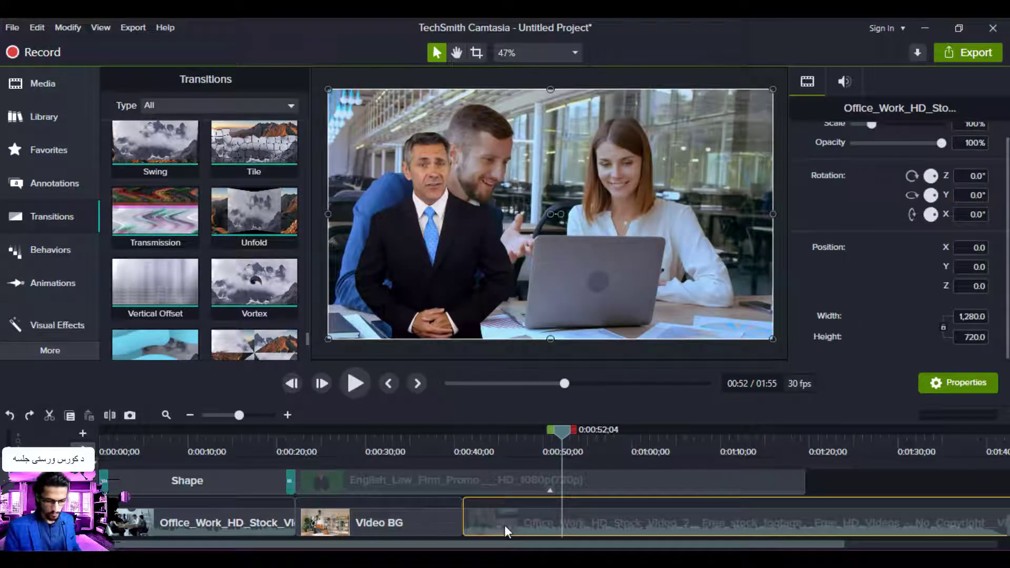
left_click_drag(504, 526, 805, 522)
left_click_drag(463, 518, 623, 508)
left_click_drag(463, 512, 805, 525)
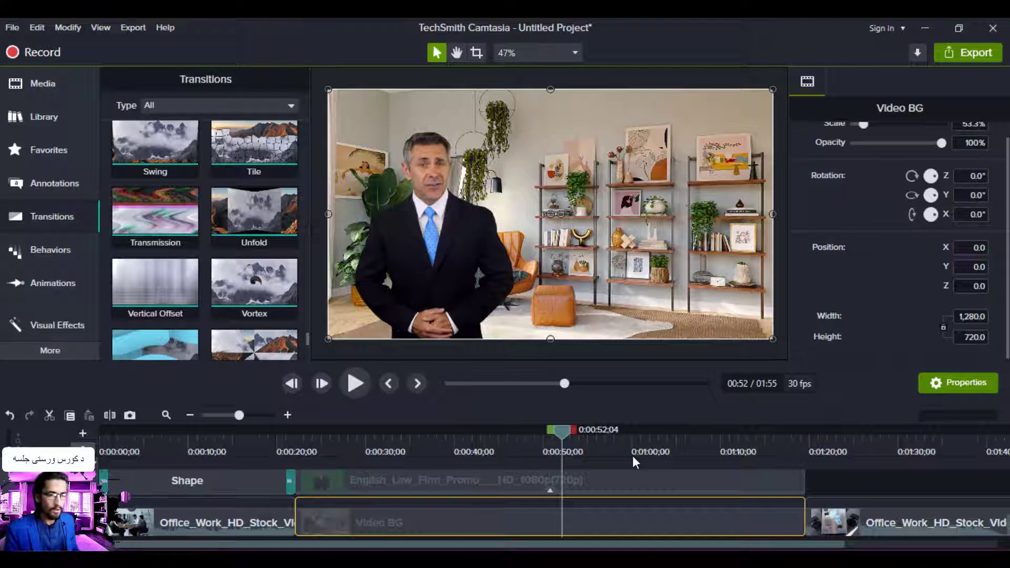
Add a red speech bubble callout after the Blur clip and, at 0:00:46;02, place it over the upper shelves beside the presenter
left_click(76, 148)
left_click(73, 171)
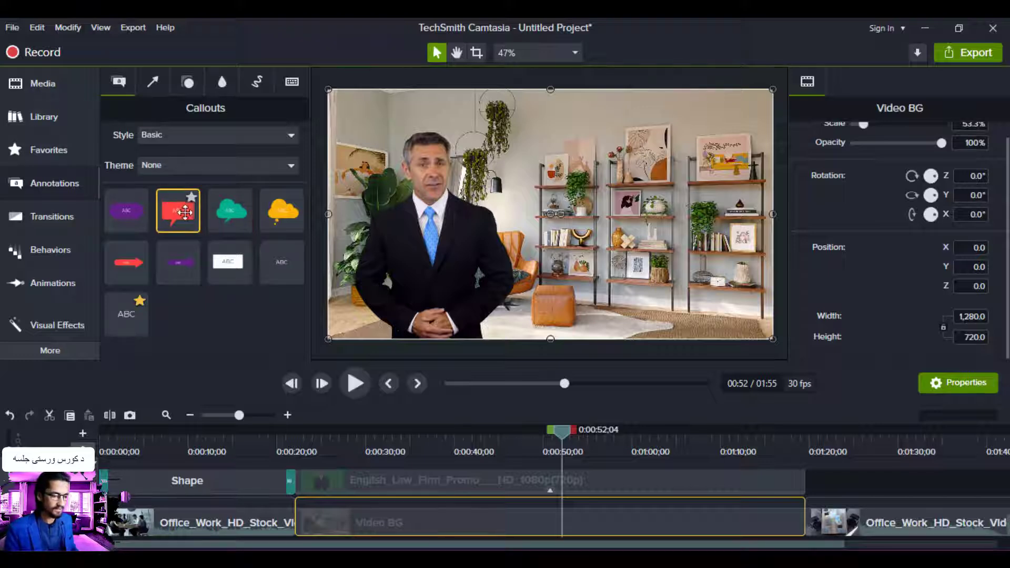
left_click_drag(186, 212, 495, 481)
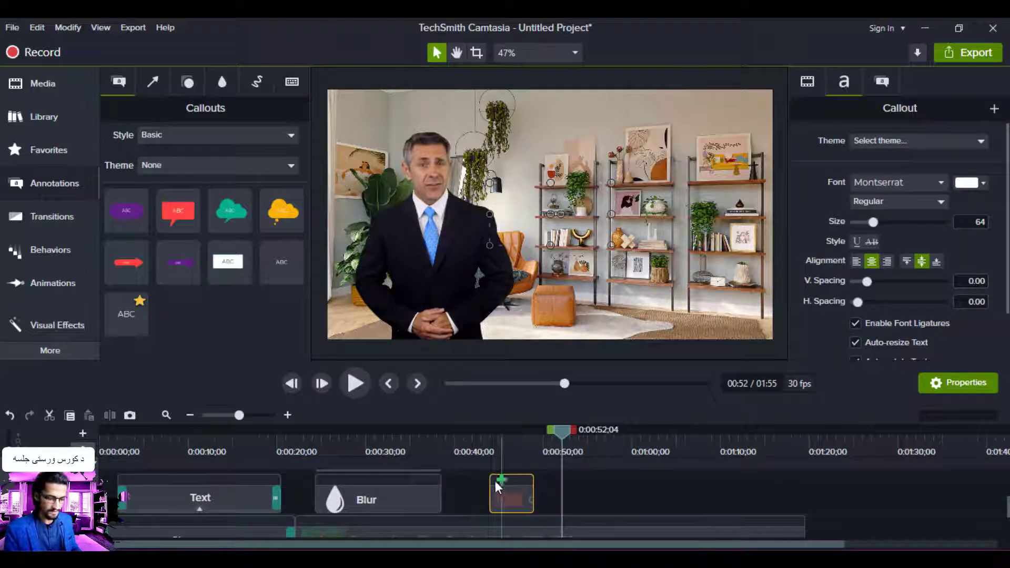
left_click(508, 447)
left_click_drag(543, 186, 679, 147)
Replace the speech bubble's placeholder text with "ستاسو پیغام" and shrink the bubble to roughly half its width
double_click(728, 135)
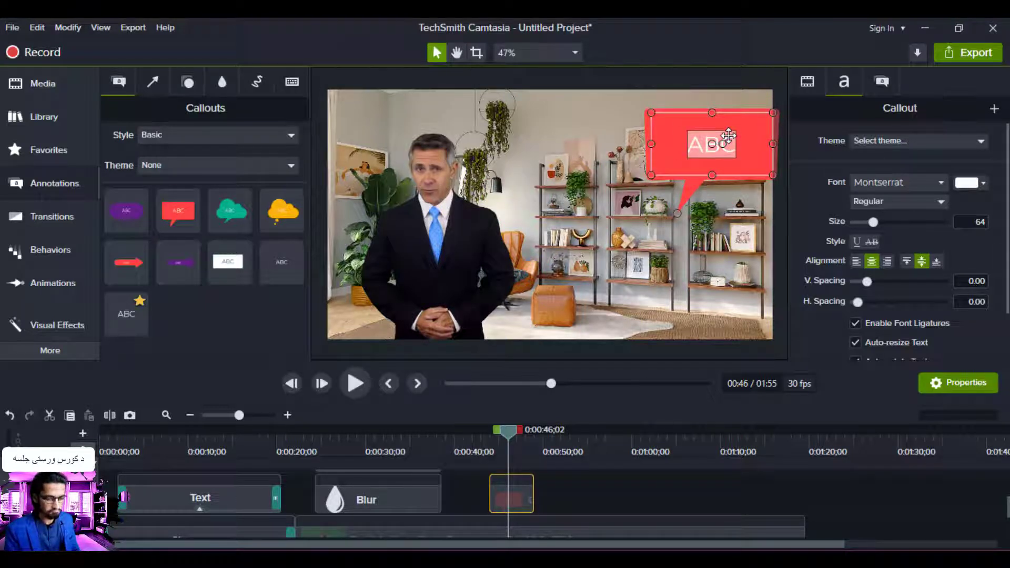
type("سشو پا")
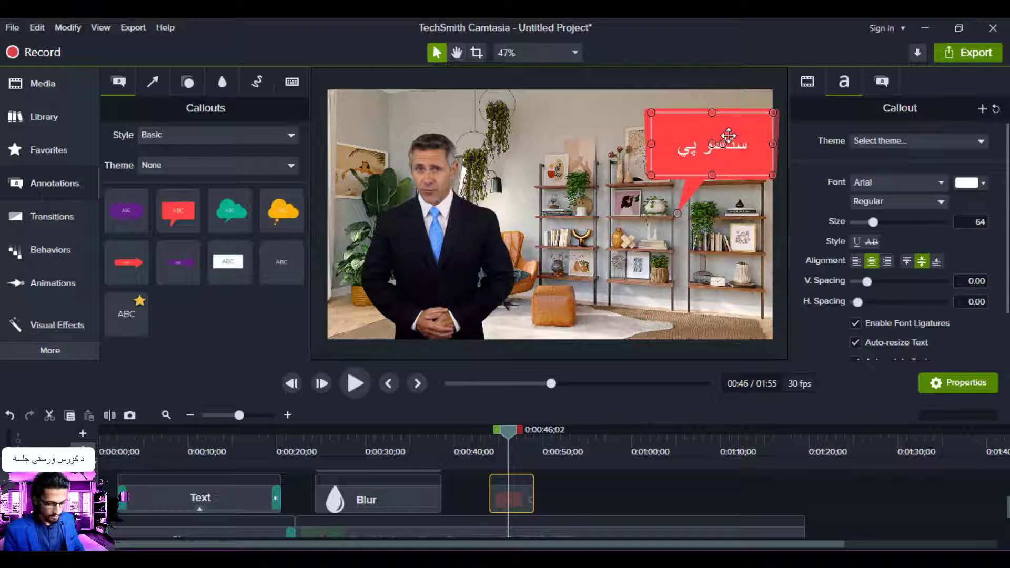
type("غام")
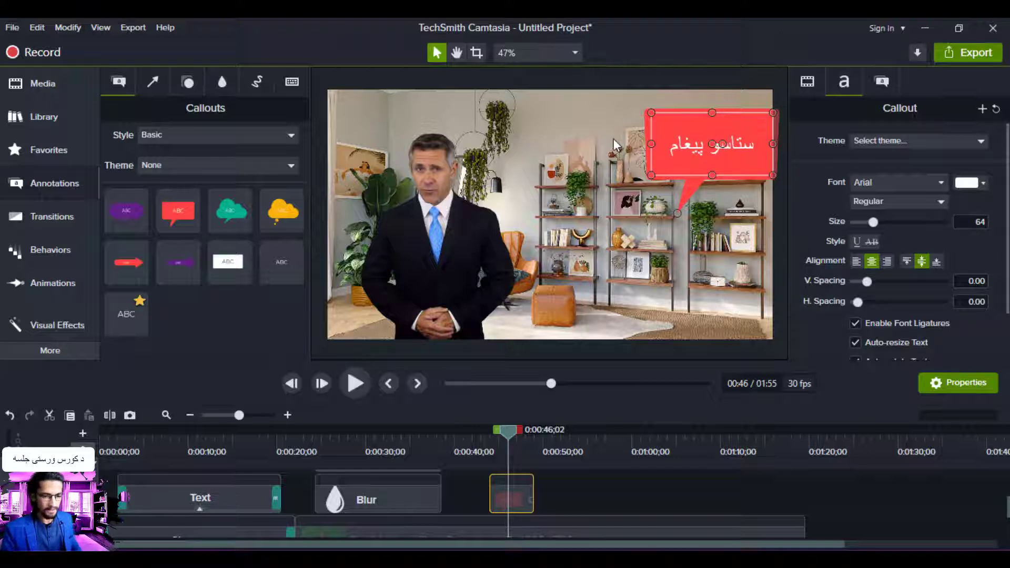
left_click_drag(774, 109, 703, 151)
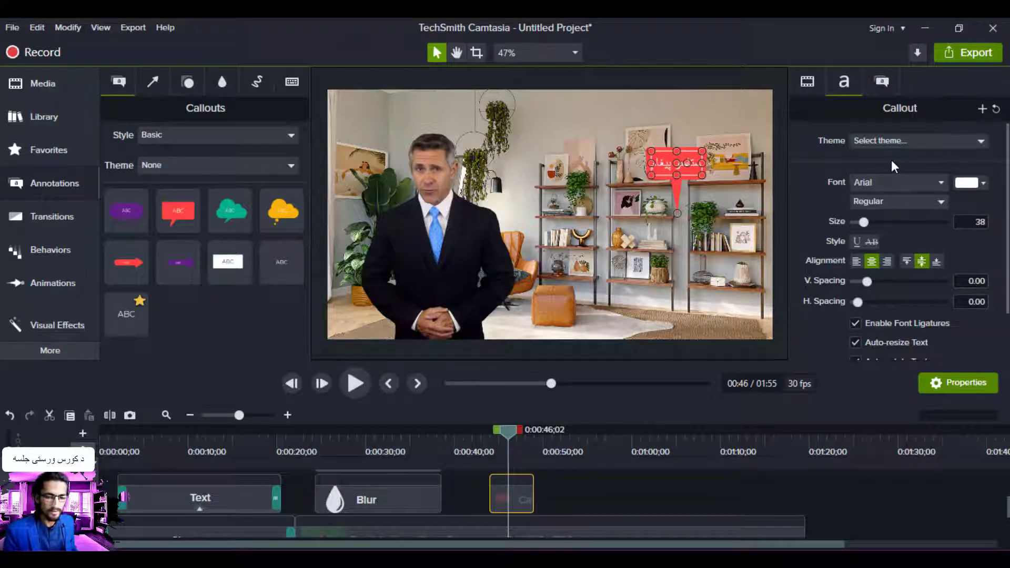
Keep the Speech Bubble 2 shape and set the callout's fill colour to pure red #FF0000
left_click(881, 82)
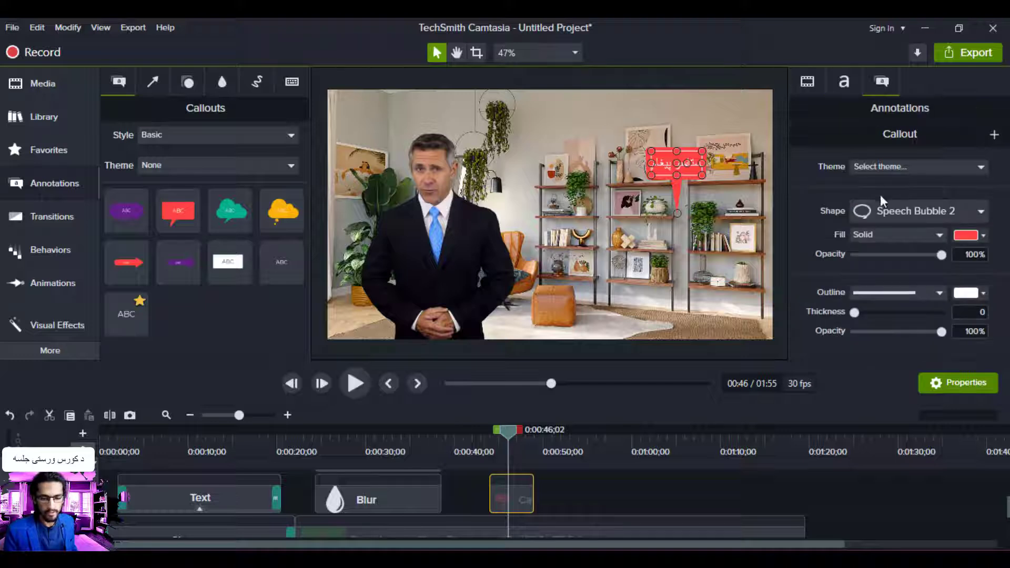
left_click(974, 216)
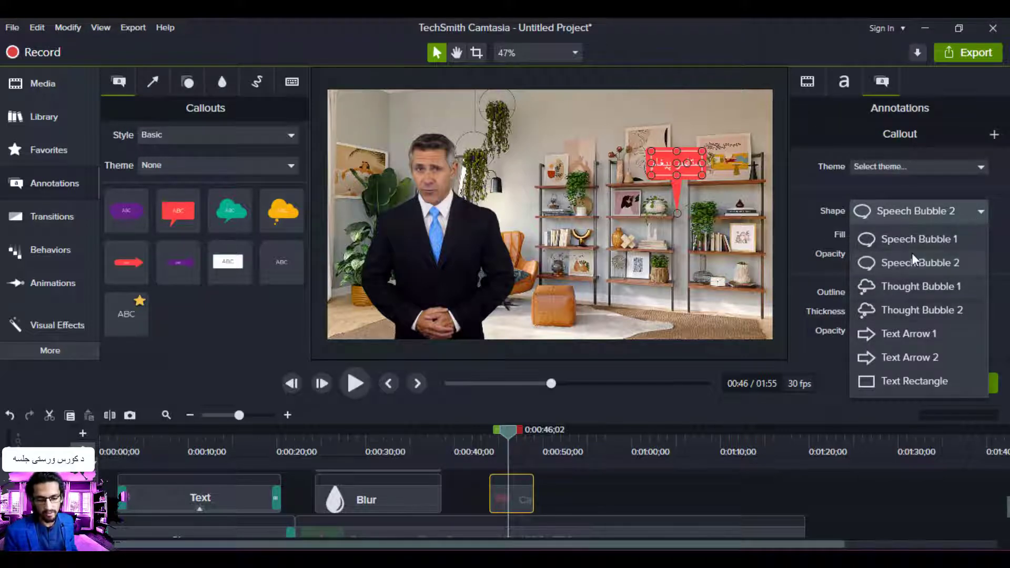
left_click(919, 184)
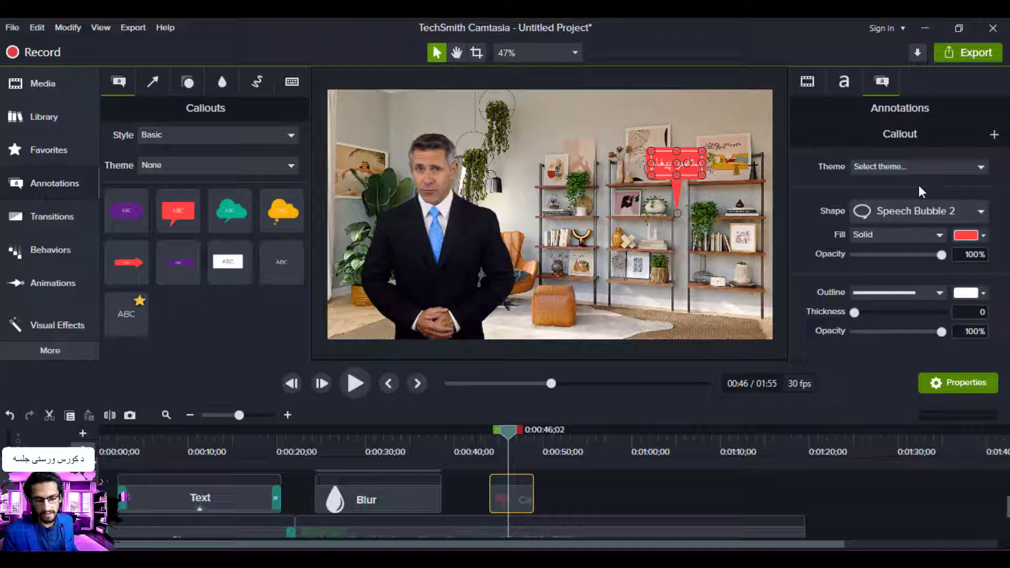
left_click(967, 236)
left_click_drag(918, 321, 980, 289)
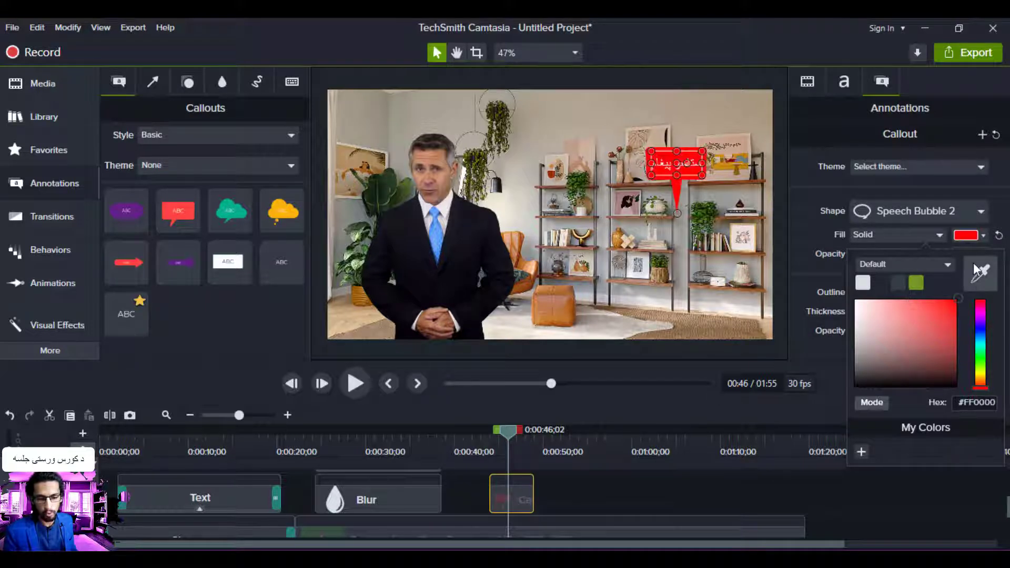
Give the speech bubble a dotted white outline with a thickness of 4
left_click(946, 136)
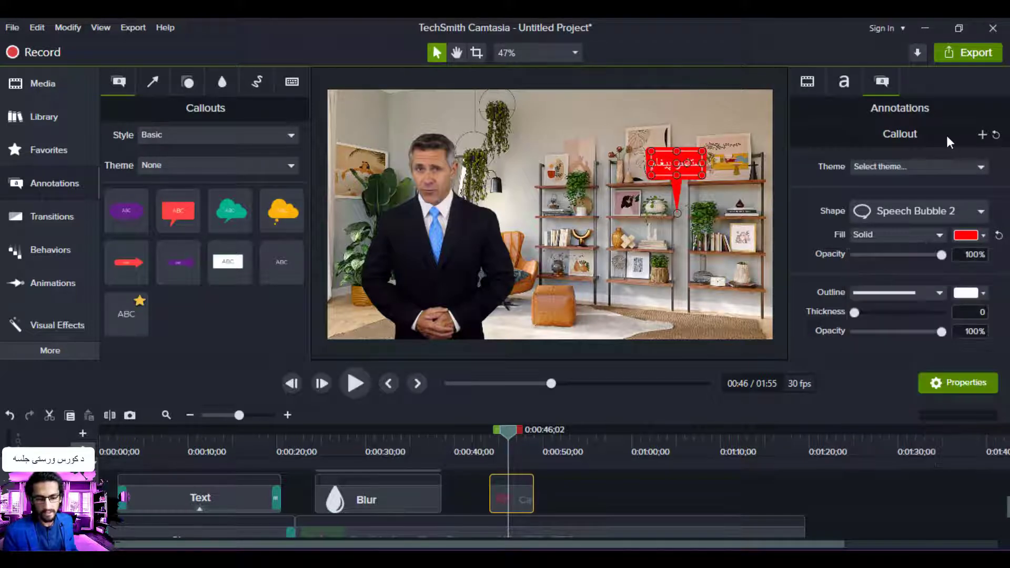
left_click(897, 296)
left_click(901, 332)
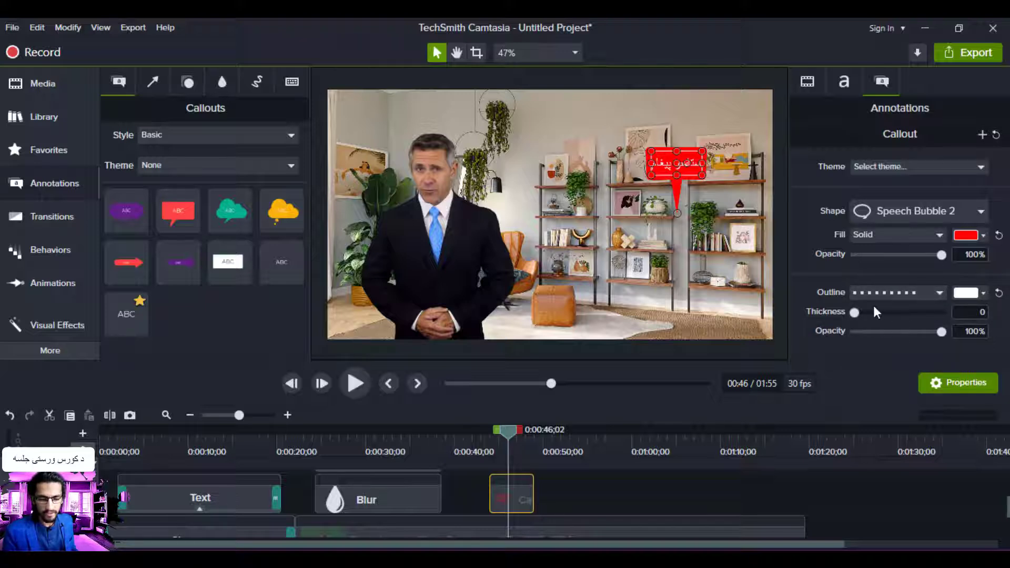
left_click_drag(875, 312, 858, 314)
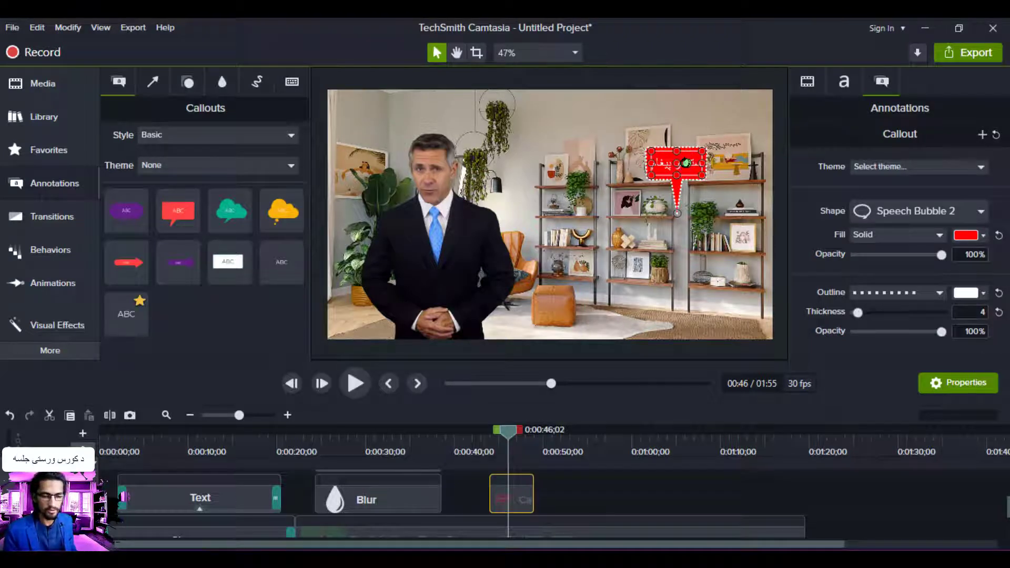
Rotate the speech bubble clockwise, place it beside the presenter's head with its tail towards him, and play it back from 0:00:44;05
left_click_drag(687, 163, 694, 204)
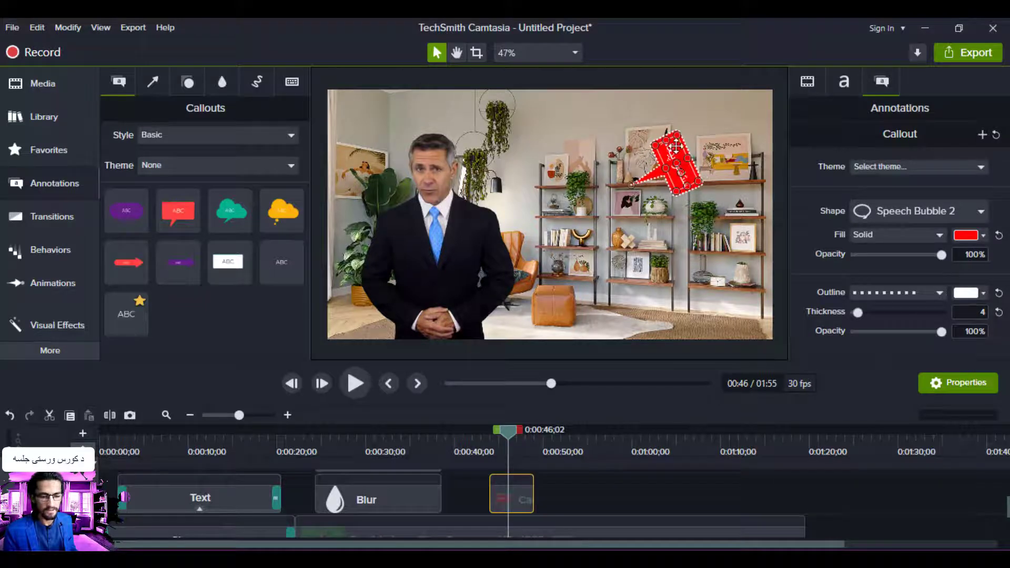
left_click_drag(676, 146, 511, 152)
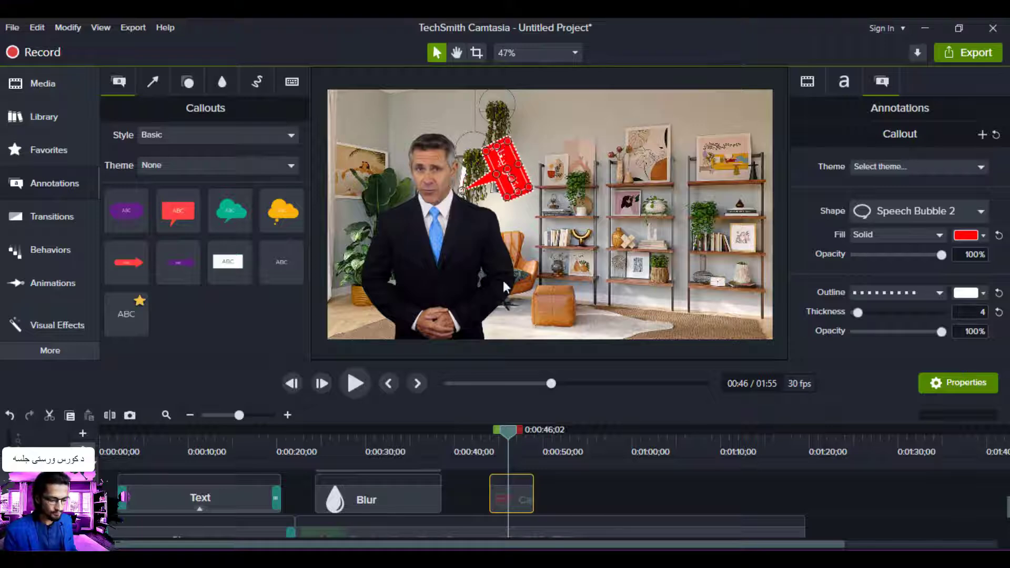
left_click(490, 453)
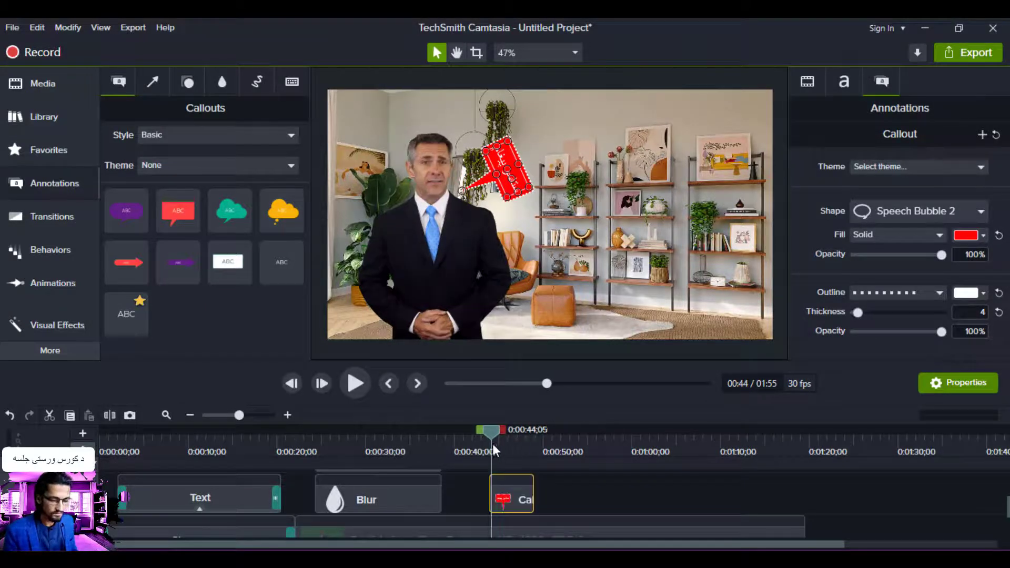
left_click(355, 380)
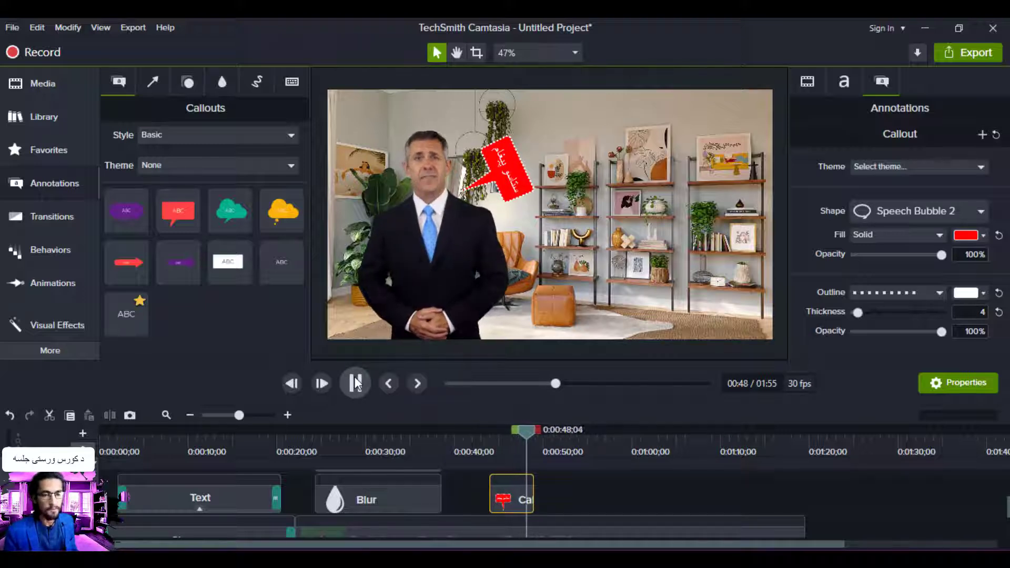
left_click(356, 379)
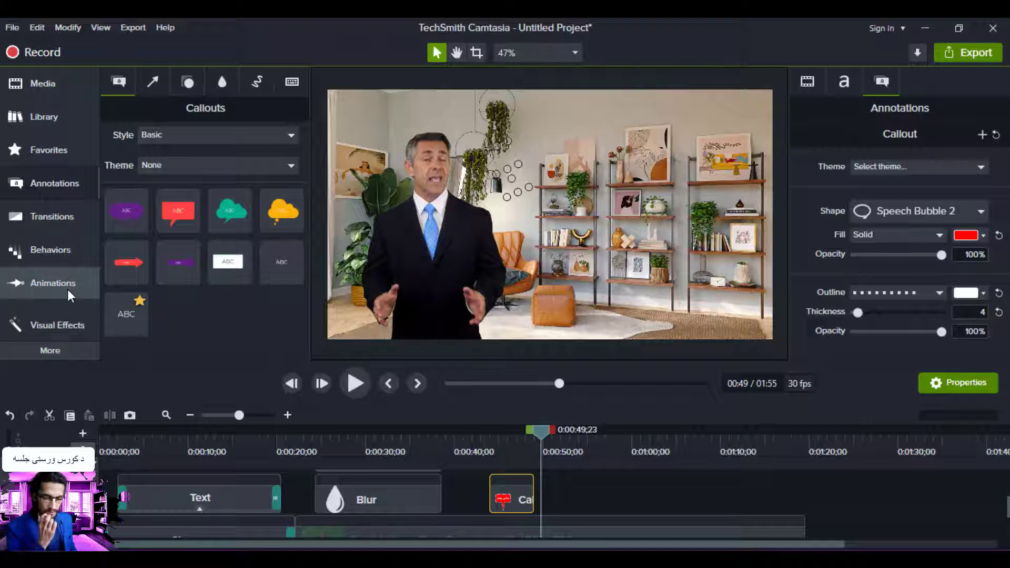
Add a white rectangle shape at 0:00:49;23, after the callout, and form it into a wide, low bar beside the presenter's hands
left_click(151, 80)
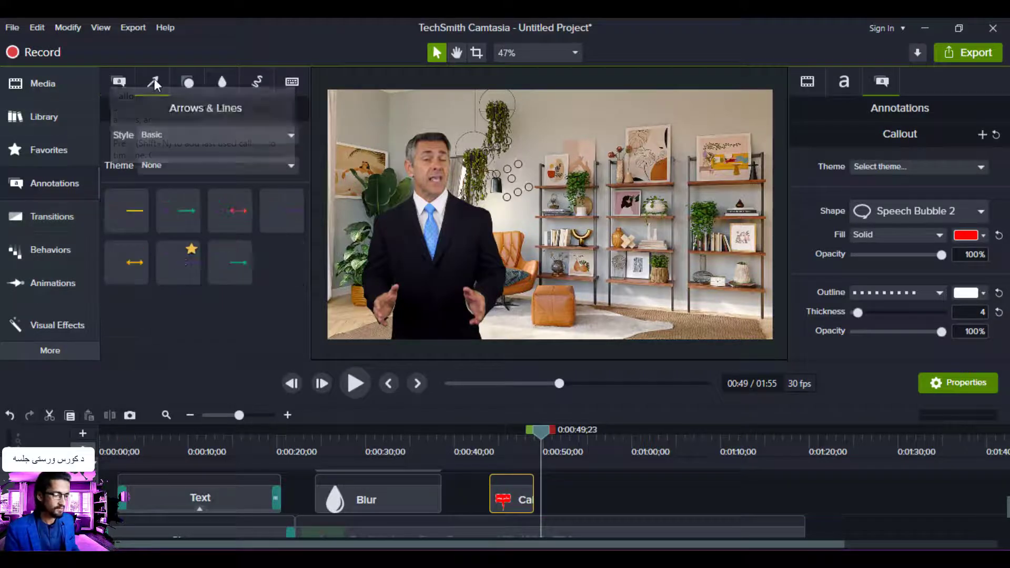
left_click(176, 75)
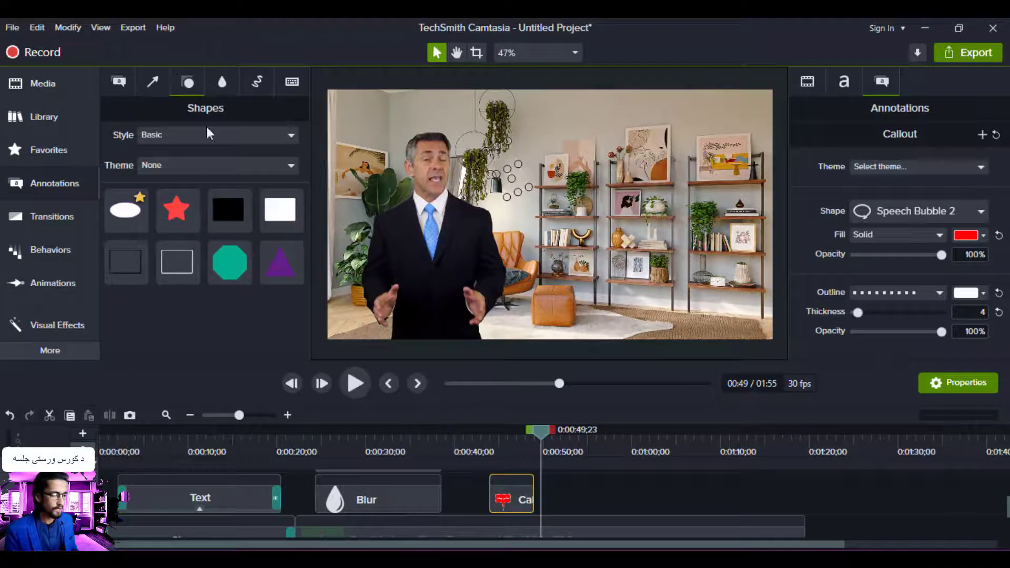
left_click_drag(276, 215, 631, 493)
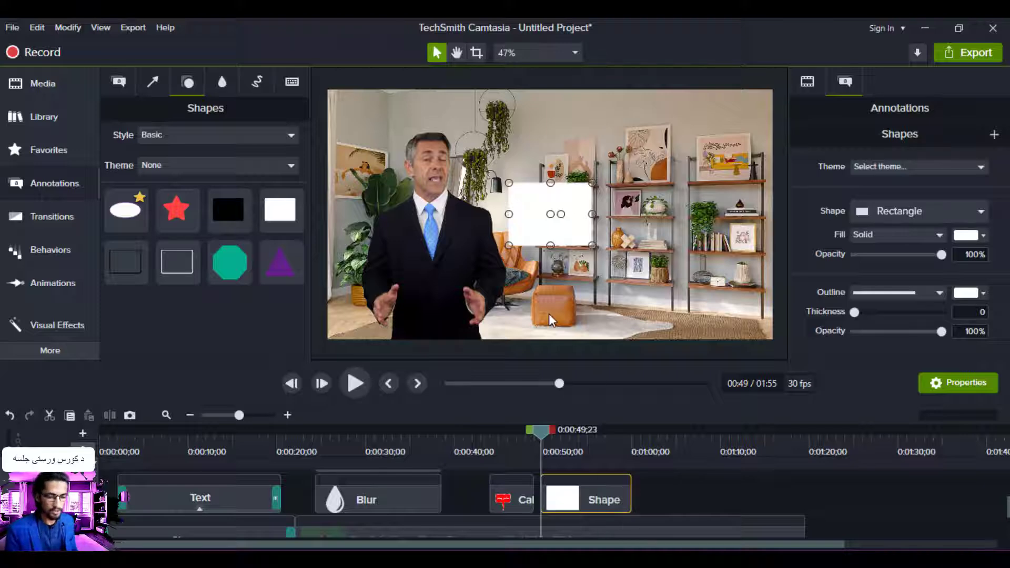
left_click_drag(562, 234, 727, 308)
left_click_drag(671, 290, 551, 290)
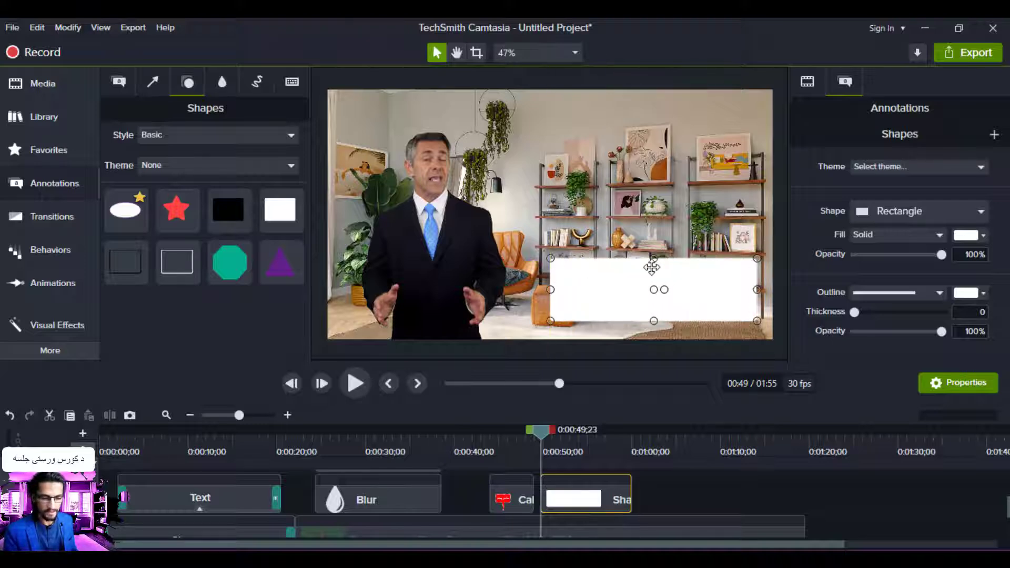
left_click_drag(654, 257, 654, 279)
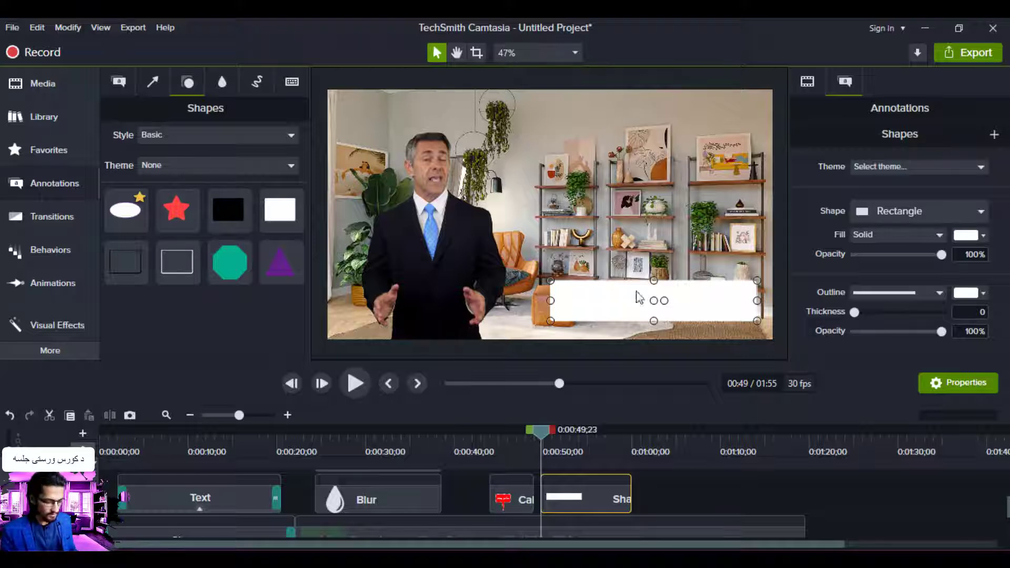
Duplicate the white bar onto the track directly above and narrow the copy to a small square at the bar's end nearest the presenter
left_click(586, 483)
key("ctrl+z")
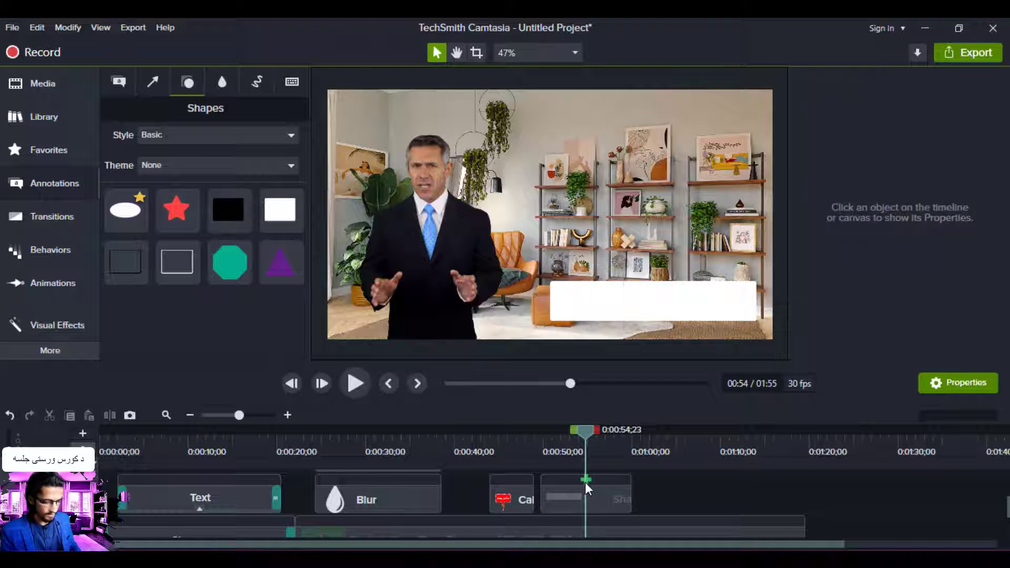
left_click(582, 500)
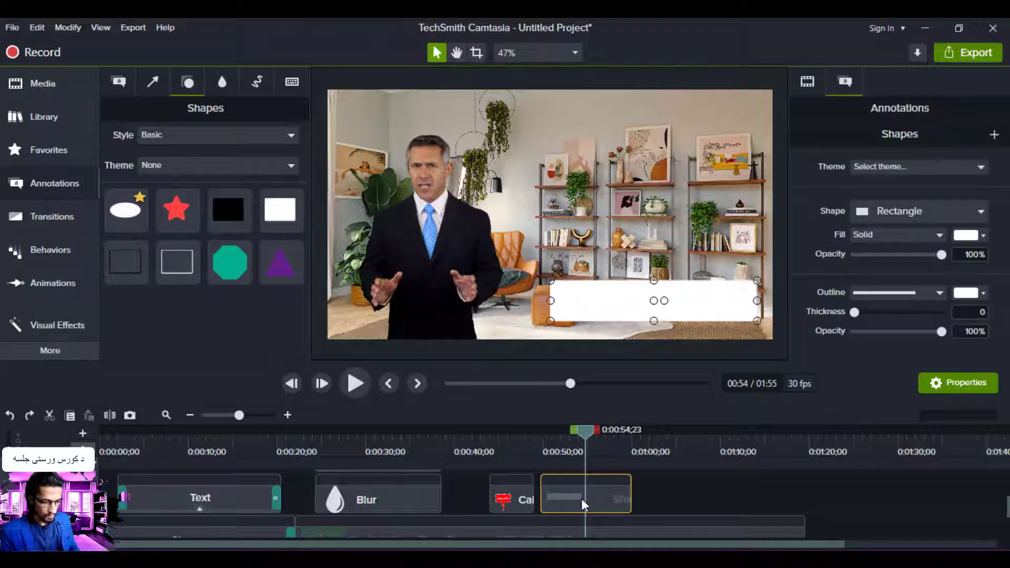
right_click(652, 476)
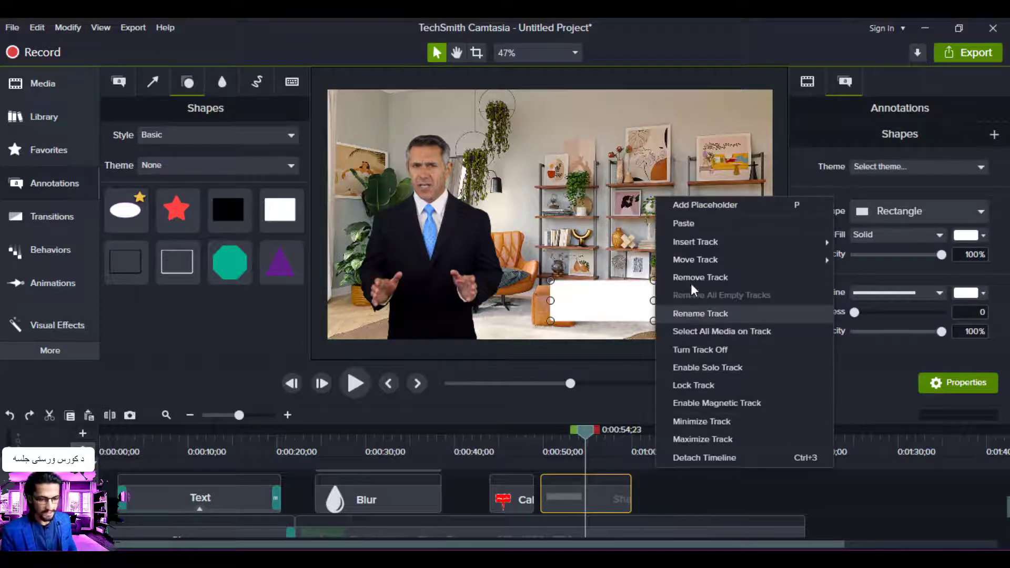
left_click(685, 224)
left_click_drag(683, 488, 567, 529)
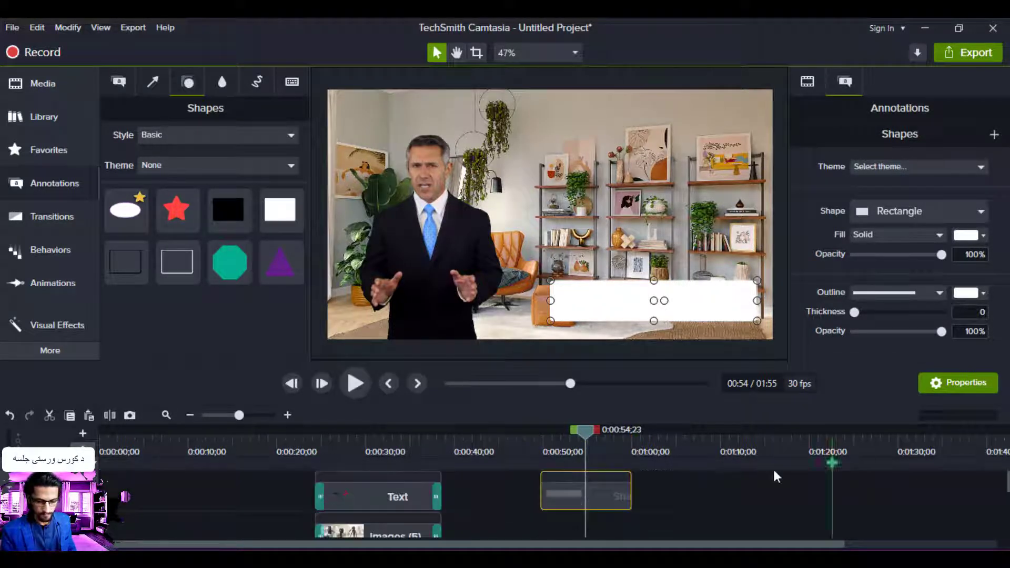
left_click_drag(579, 488, 576, 527)
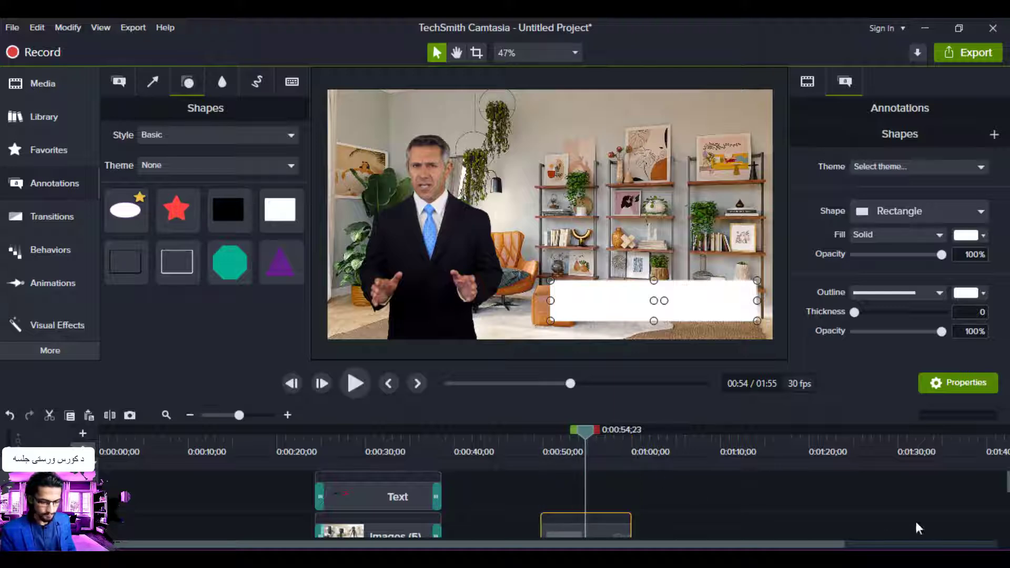
left_click_drag(1007, 484, 1007, 501)
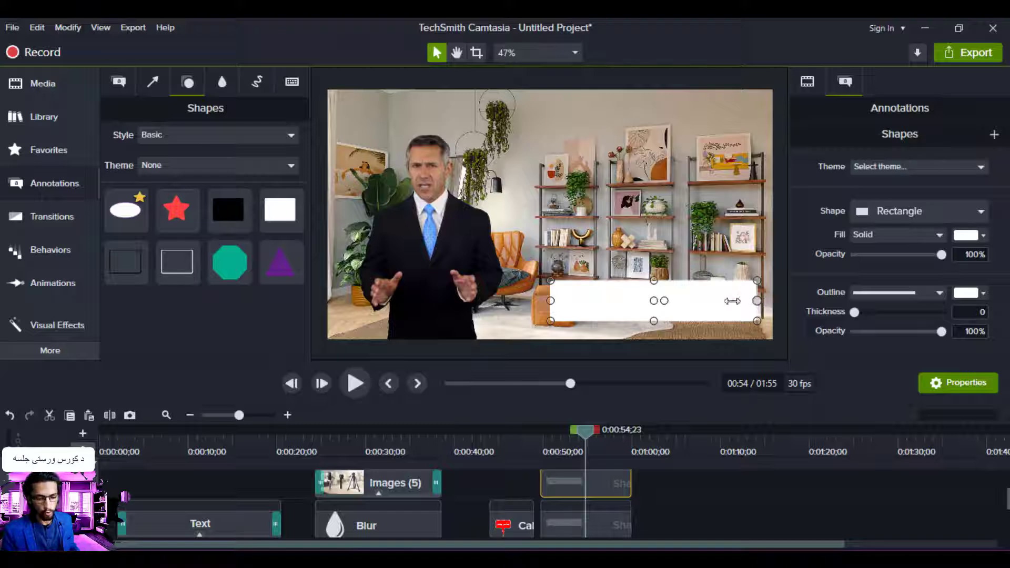
left_click_drag(732, 301, 591, 308)
left_click(982, 237)
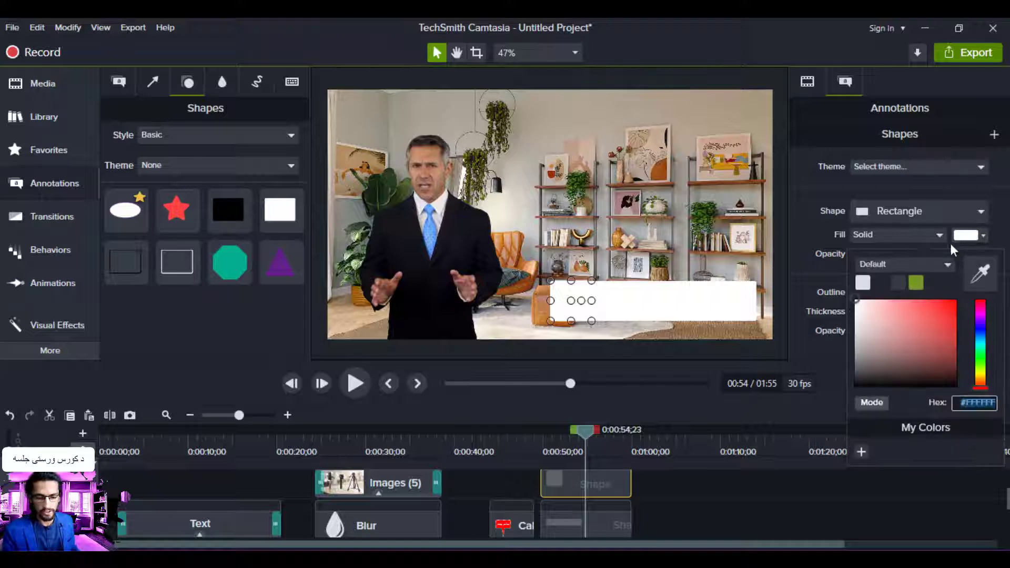
left_click(982, 302)
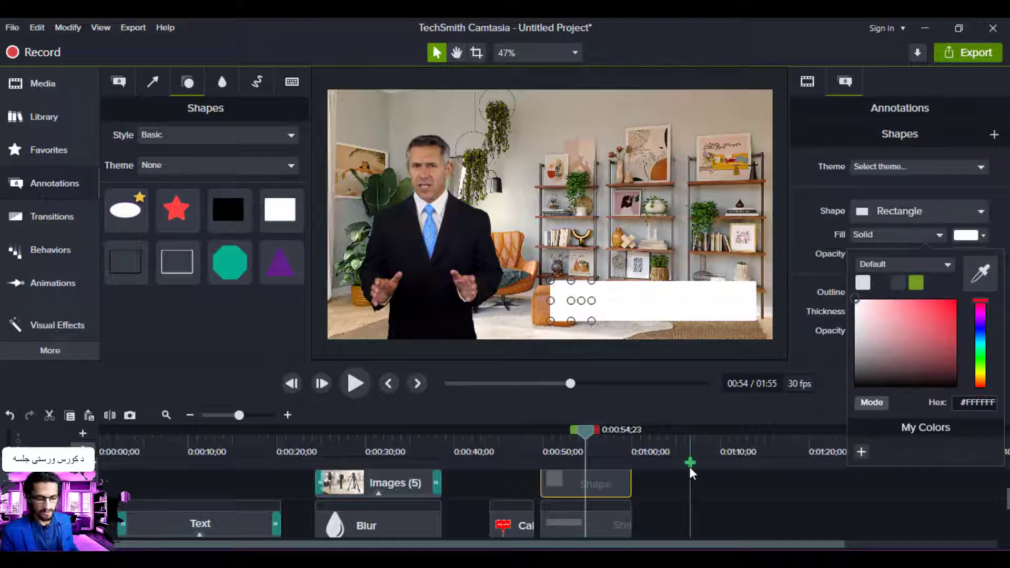
left_click(606, 481)
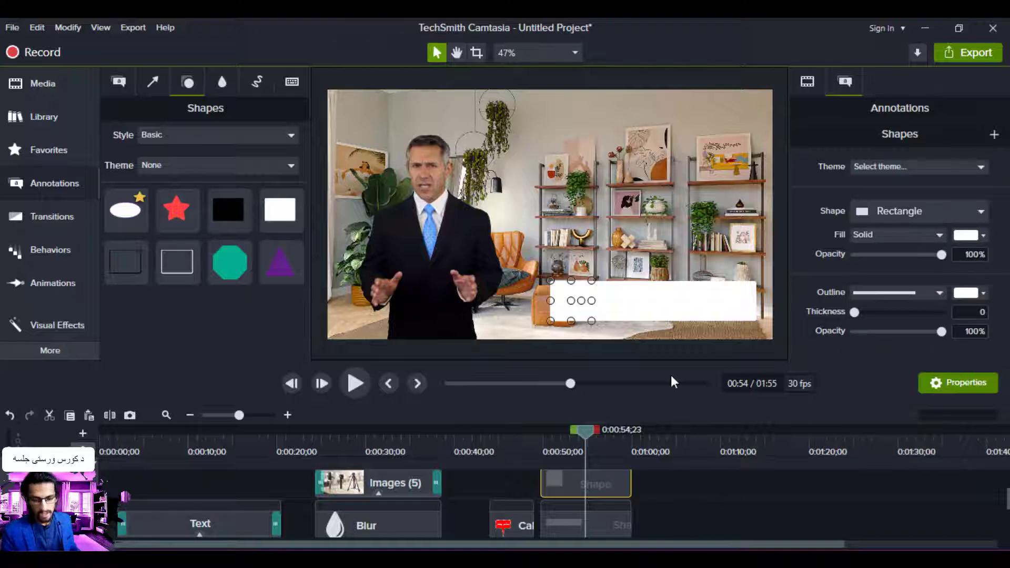
left_click(714, 463)
left_click(705, 485)
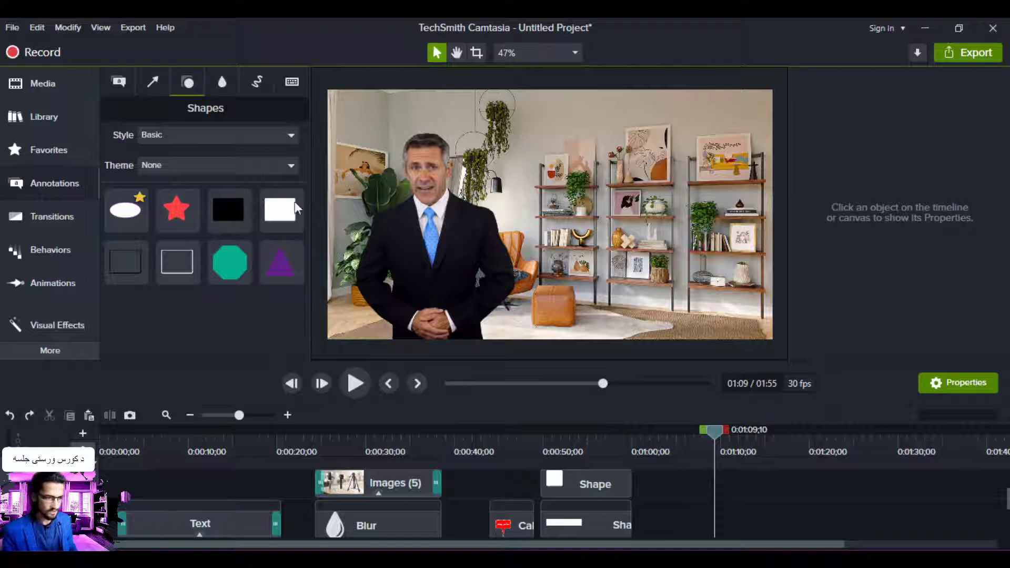
Hide the quiz track and, at 0:00:54;15, set the small square's solid fill to red #FF001E
left_click(100, 26)
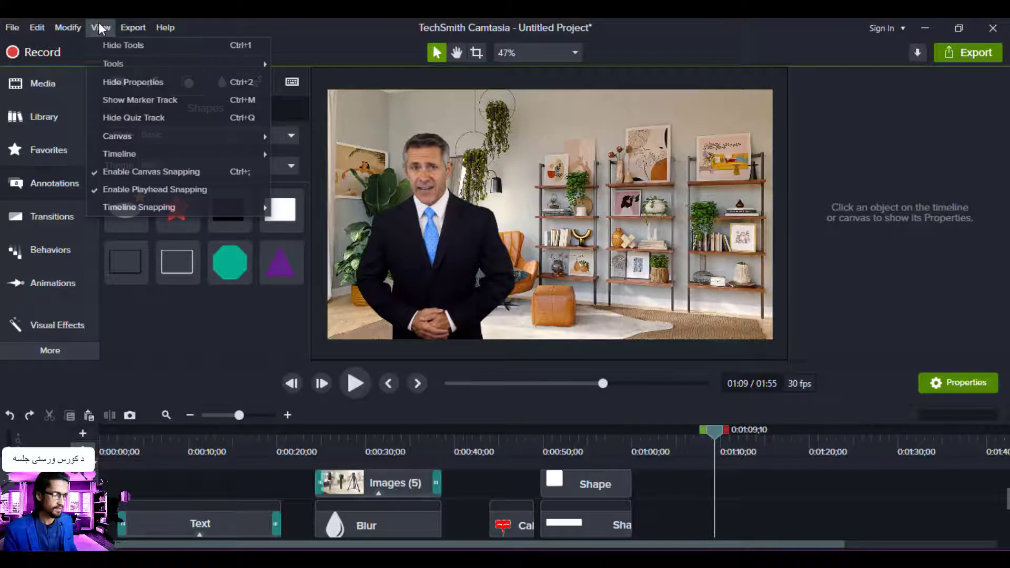
left_click(135, 117)
left_click(582, 472)
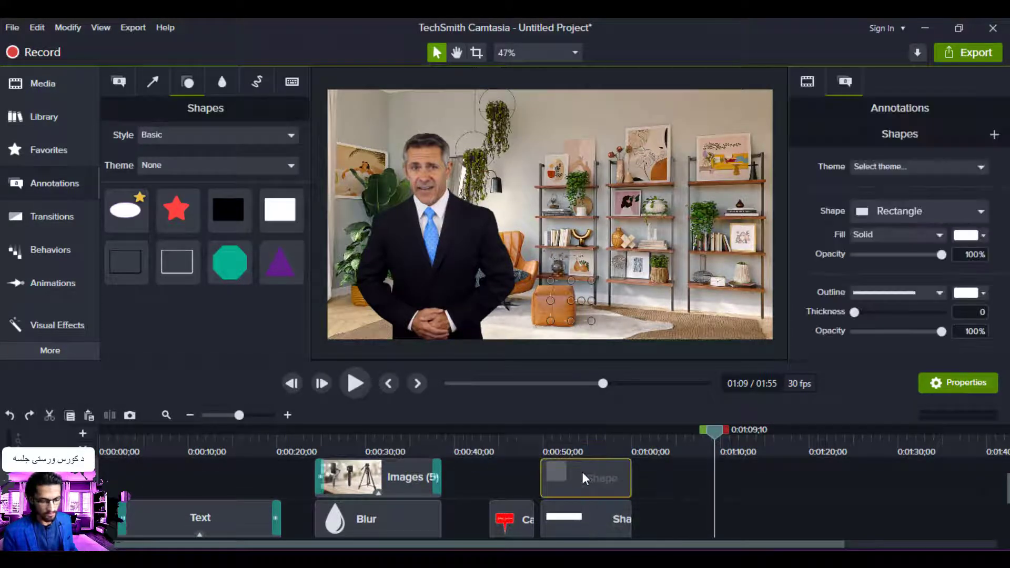
left_click(583, 447)
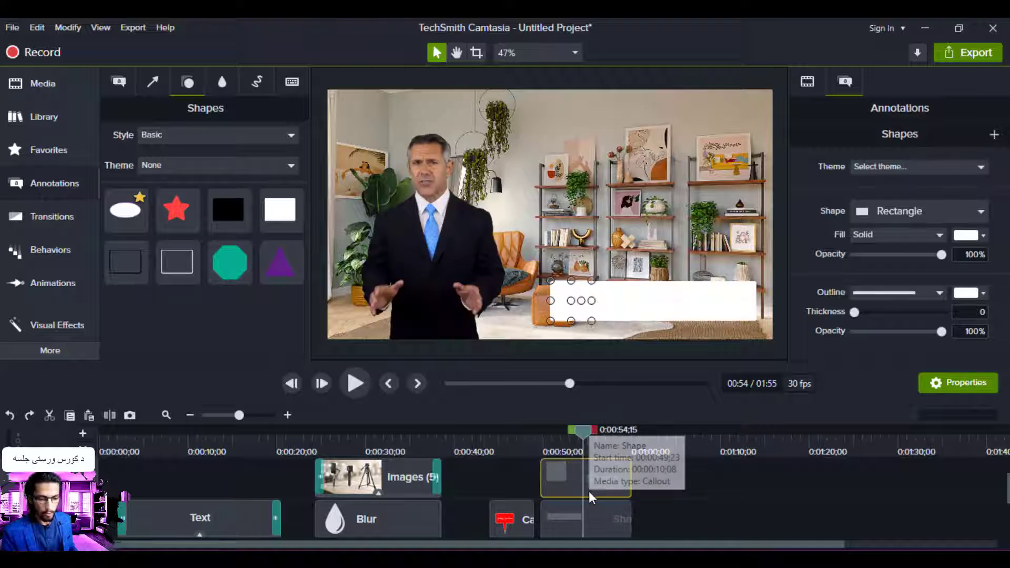
left_click(981, 234)
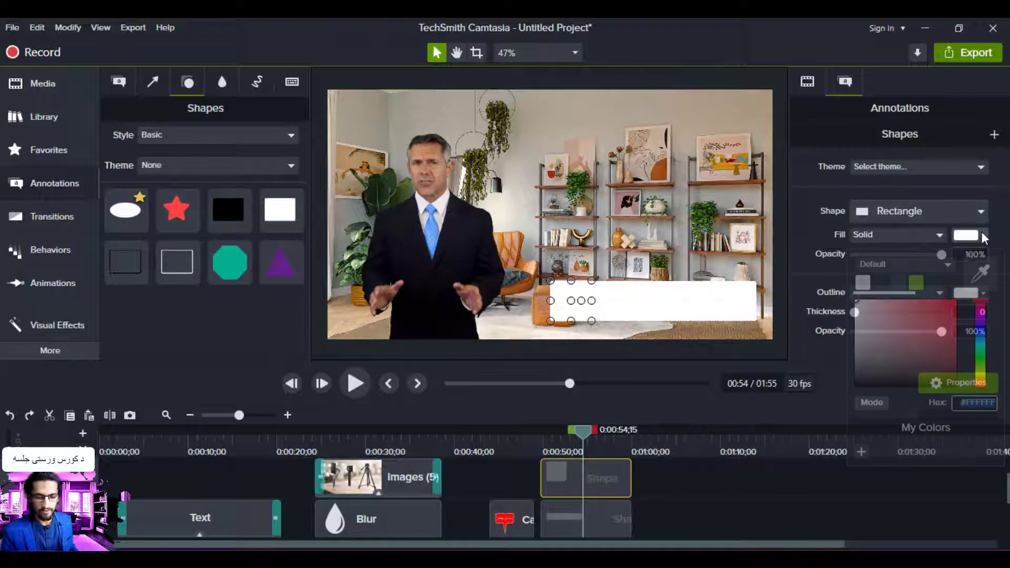
left_click(954, 310)
left_click_drag(956, 300, 968, 288)
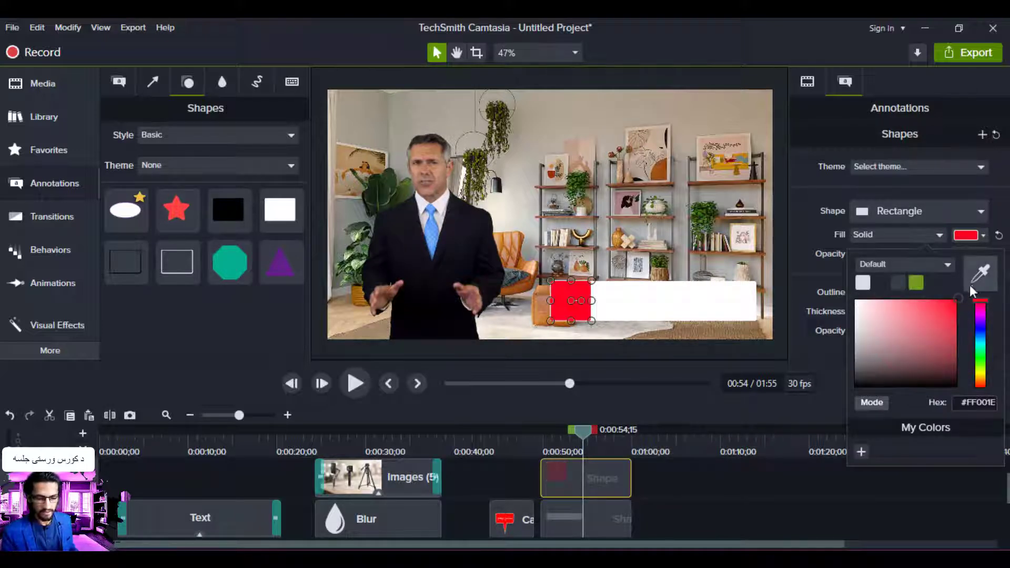
left_click(733, 499)
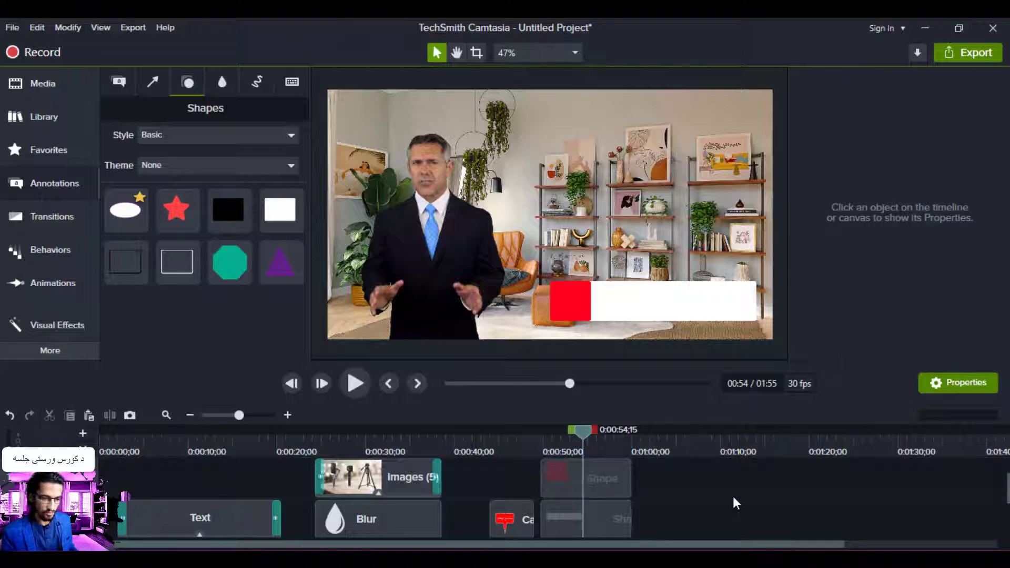
Add a yellow line on the track above the red square and place it as a short vertical stroke inside the white bar
left_click(565, 293)
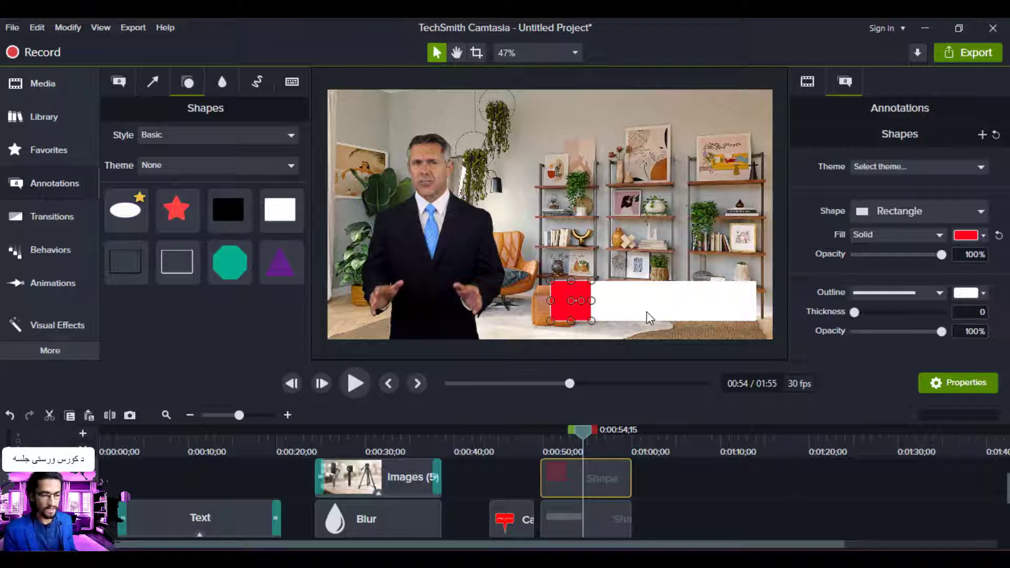
left_click(154, 82)
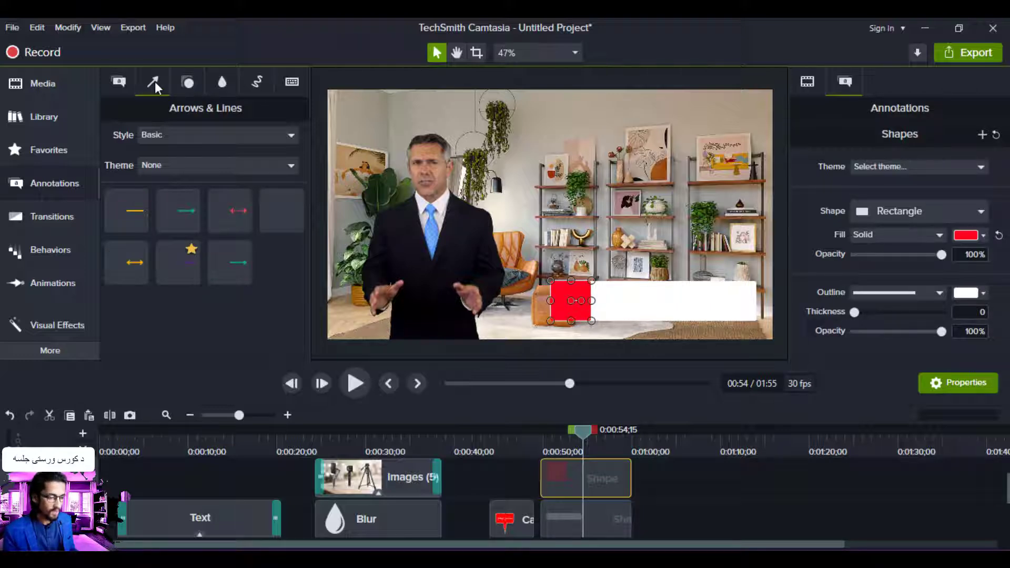
left_click_drag(132, 210, 567, 490)
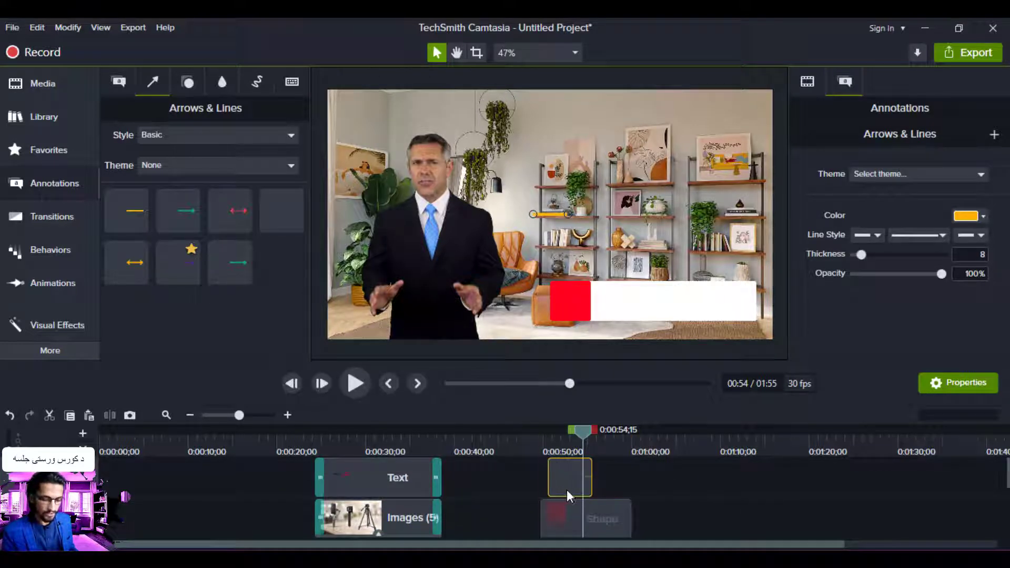
left_click(560, 449)
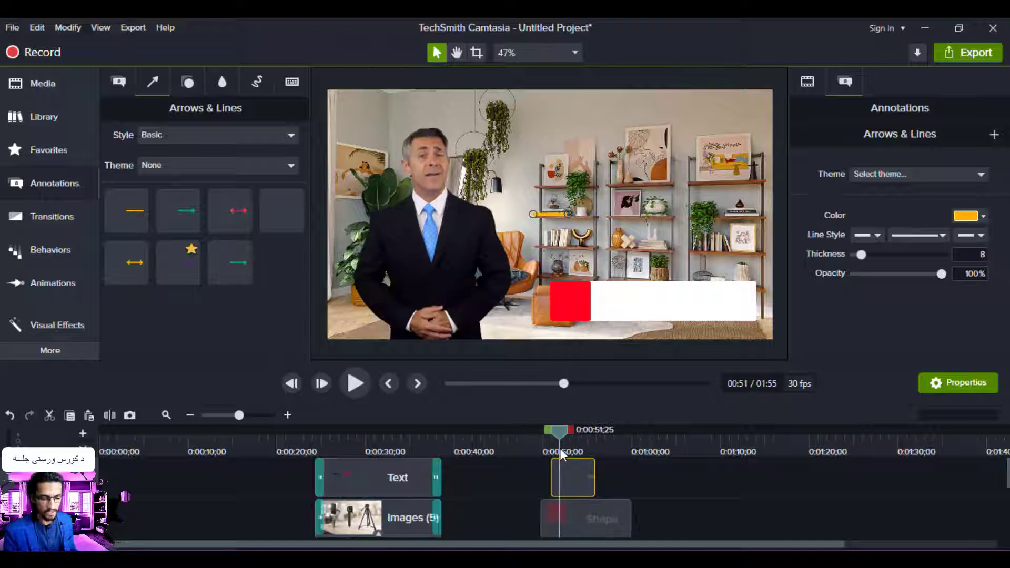
mouse_move(548, 215)
left_mouse_down()
mouse_move(570, 271)
mouse_move(683, 289)
mouse_move(692, 319)
mouse_move(675, 326)
left_mouse_up()
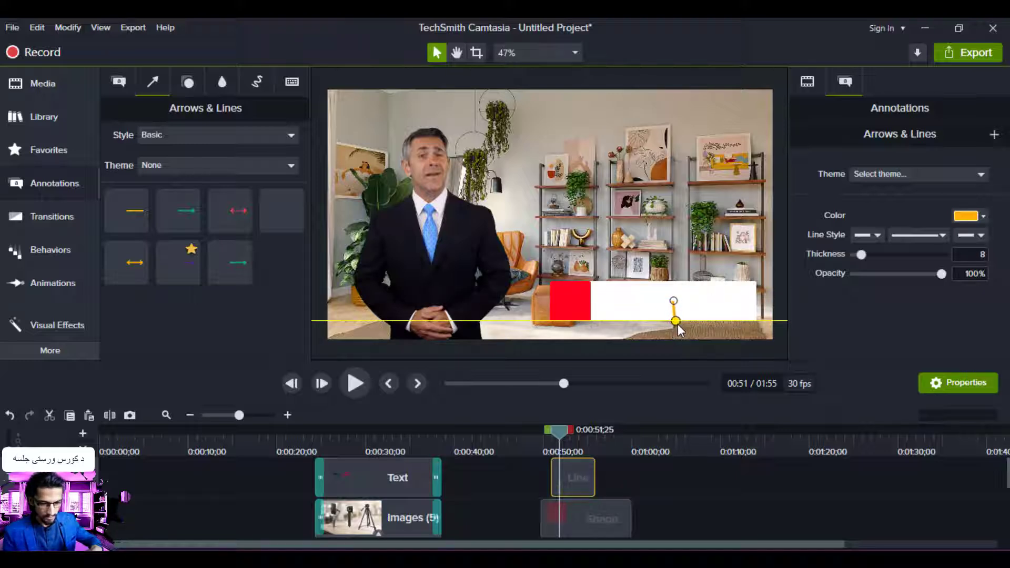
left_click_drag(677, 323, 677, 324)
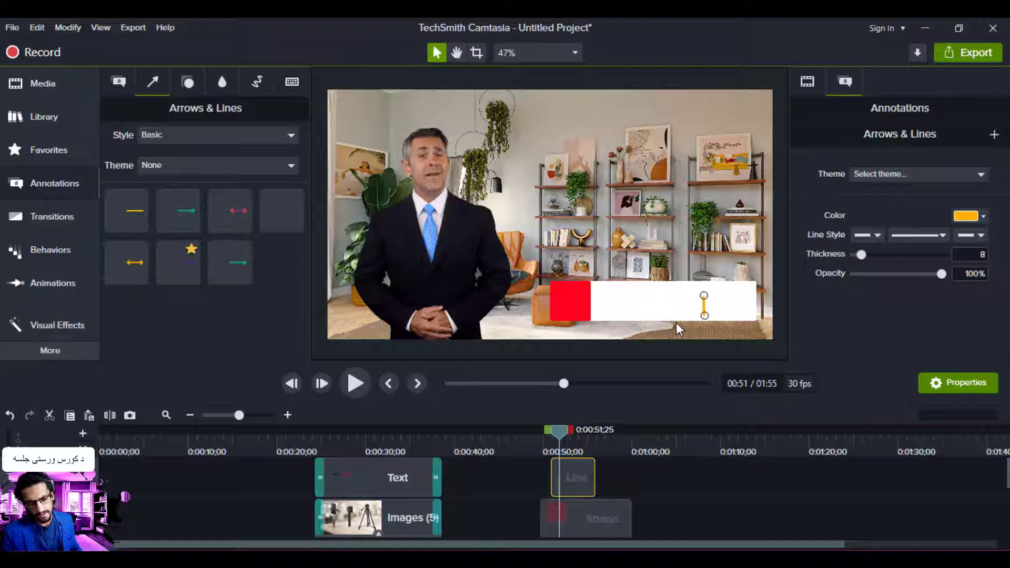
Nudge the short yellow line toward the white bar's end farthest from the red square and centre it vertically within the bar
key("Right")
key("Right")
key("Right")
key("Right")
key("Right")
key("Right")
key("Right")
key("Right")
key("Right")
key("Right")
key("Right")
key("Right")
key("Right")
key("Right")
key("Right")
key("Right")
key("Right")
key("Right")
key("Right")
key("Right")
key("Up")
key("Up")
key("Up")
key("Up")
key("Up")
key("Up")
key("Up")
key("Up")
key("Up")
key("Up")
key("Up")
key("Up")
key("Up")
key("Up")
key("Up")
key("Up")
key("Up")
key("Up")
key("Up")
key("Up")
key("Right")
key("Right")
key("Right")
key("Right")
key("Right")
key("Right")
key("Right")
key("Right")
key("Right")
key("Right")
key("Right")
key("Right")
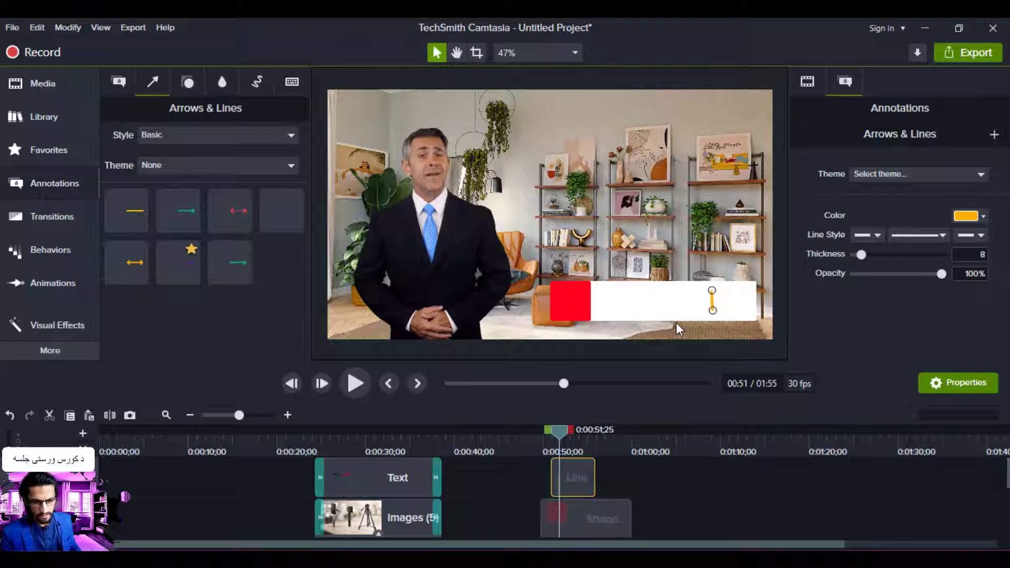
key("Right")
key("Right")
key("Right")
key("Right")
key("Right")
key("Right")
key("Right")
key("Right")
key("Right")
key("Right")
key("Right")
key("Right")
key("Right")
key("Right")
key("Right")
key("Right")
key("Right")
key("Right")
key("Right")
key("Right")
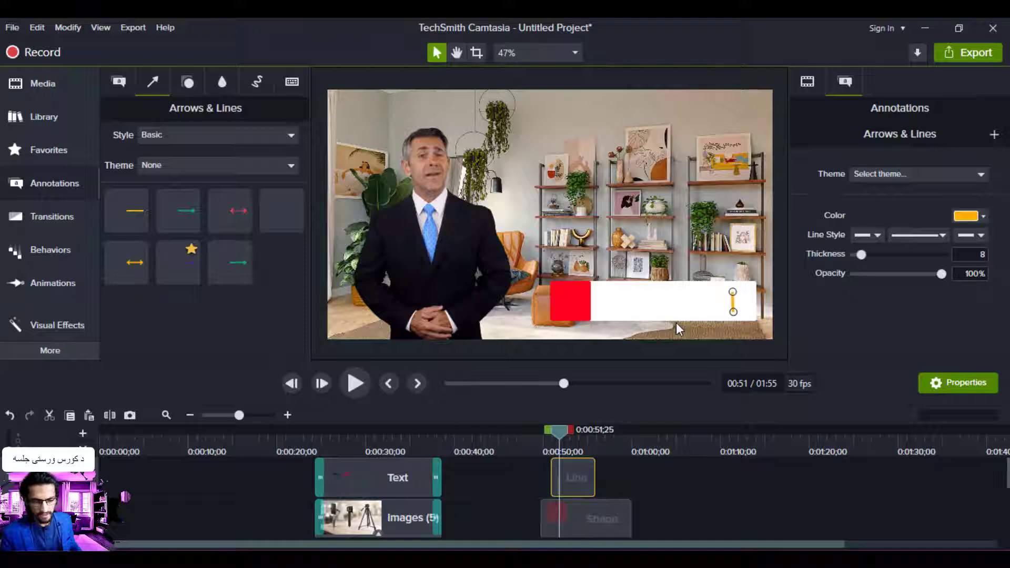
key("Left")
key("Left")
key("Left")
key("Left")
key("Left")
key("Left")
key("Left")
key("Left")
key("Left")
key("Left")
key("Left")
key("Left")
key("Left")
key("Left")
key("Left")
key("Left")
key("Left")
key("Left")
key("Left")
key("Left")
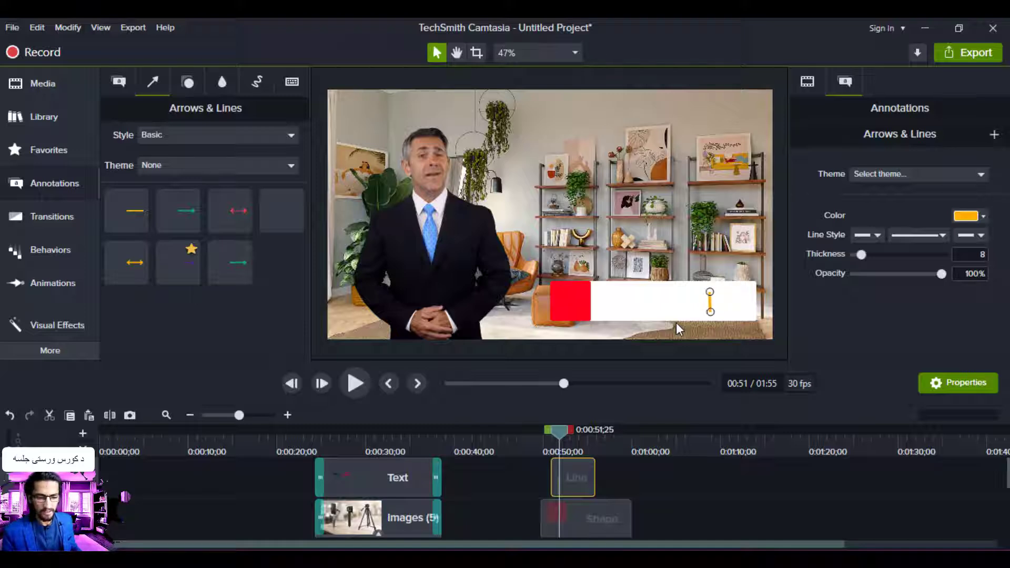
key("Right")
key("Right")
key("Right")
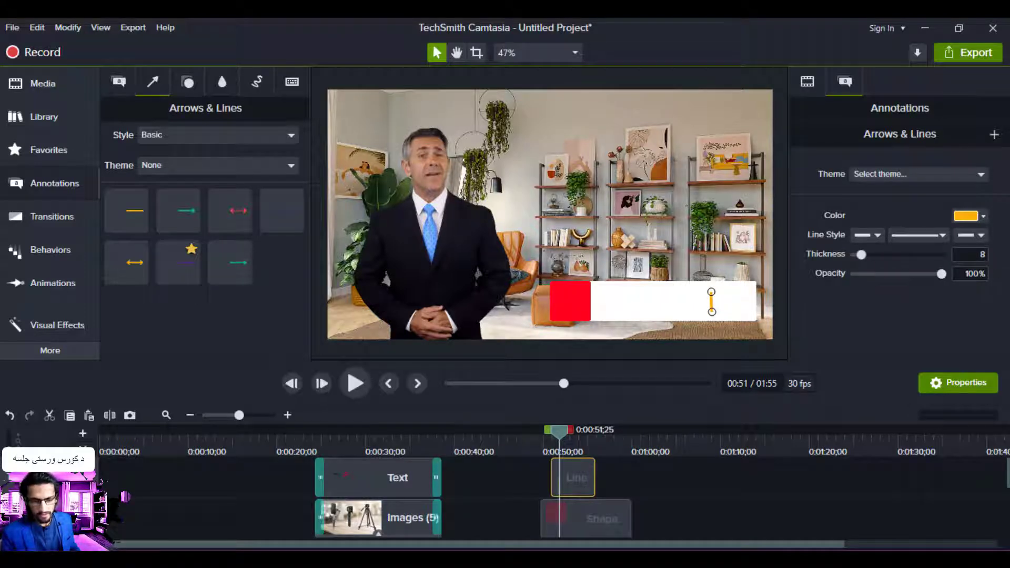
Set the short vertical line's thickness to 5 and its colour to red #FF0006
left_click(969, 255)
key("Down")
key("Down")
key("Down")
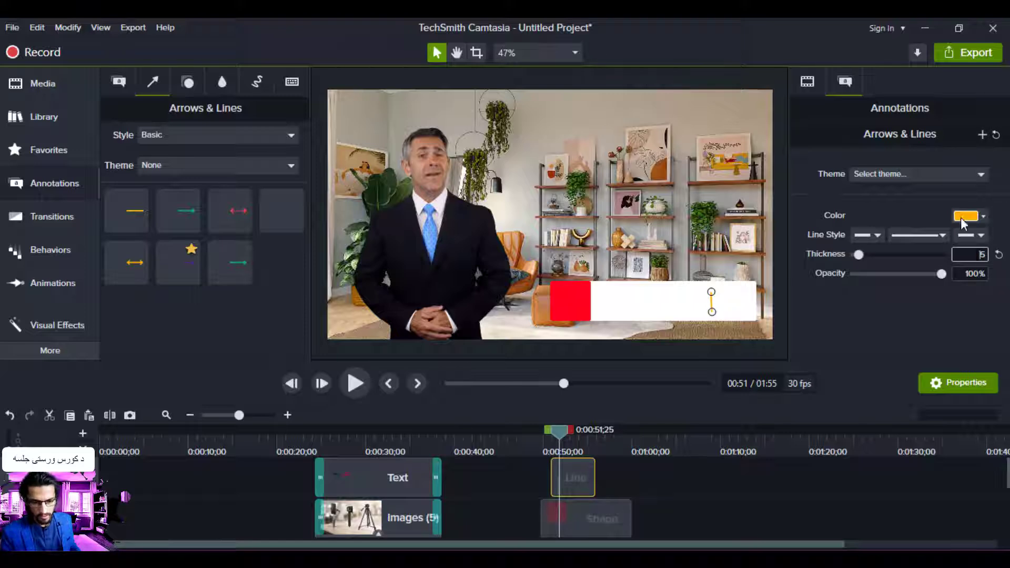
left_click(963, 217)
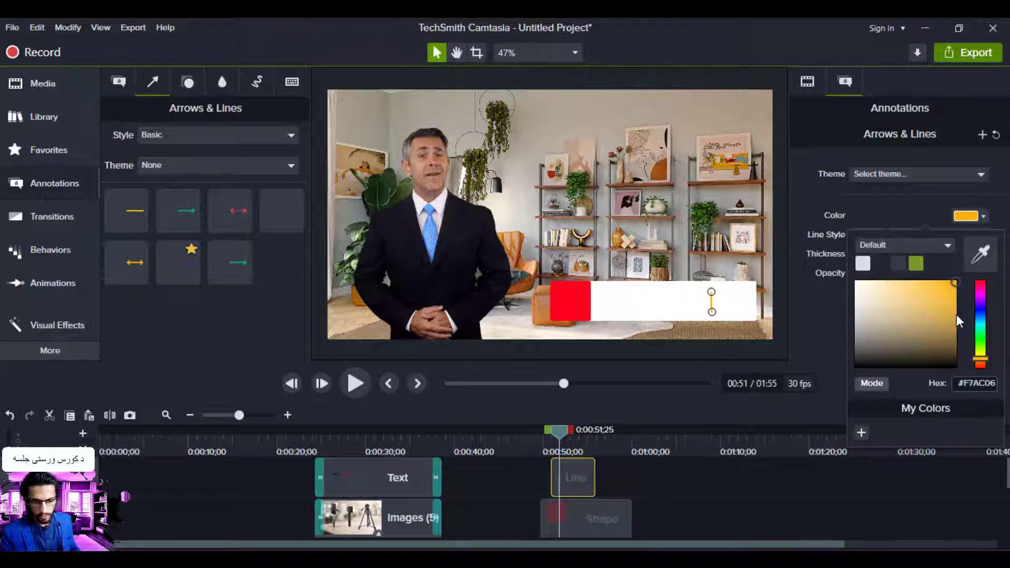
left_click_drag(976, 298, 990, 283)
left_click_drag(980, 283, 958, 276)
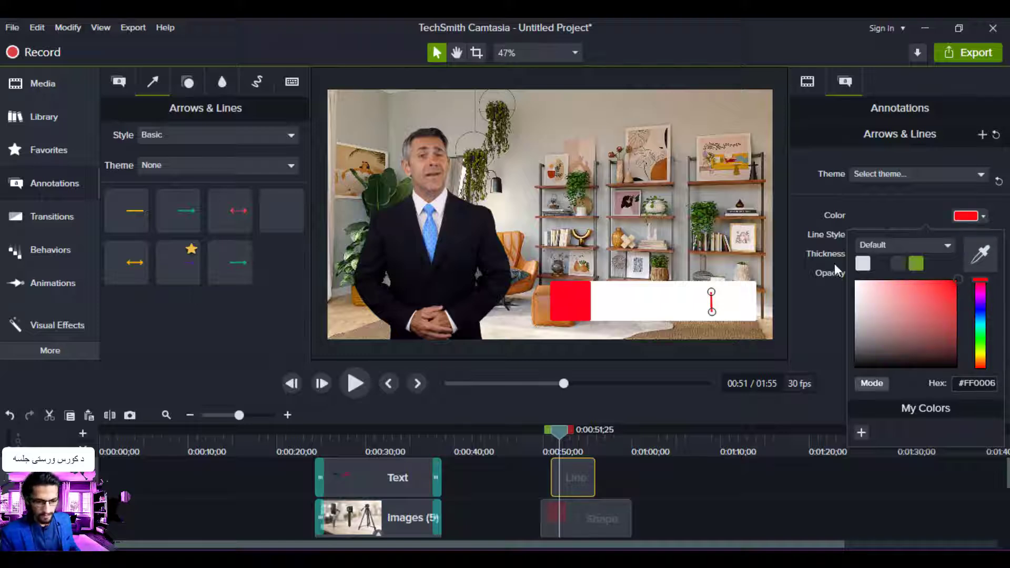
Lengthen the red line slightly at its upper end and extend its clip to finish together with the shape clip below
left_click(711, 290)
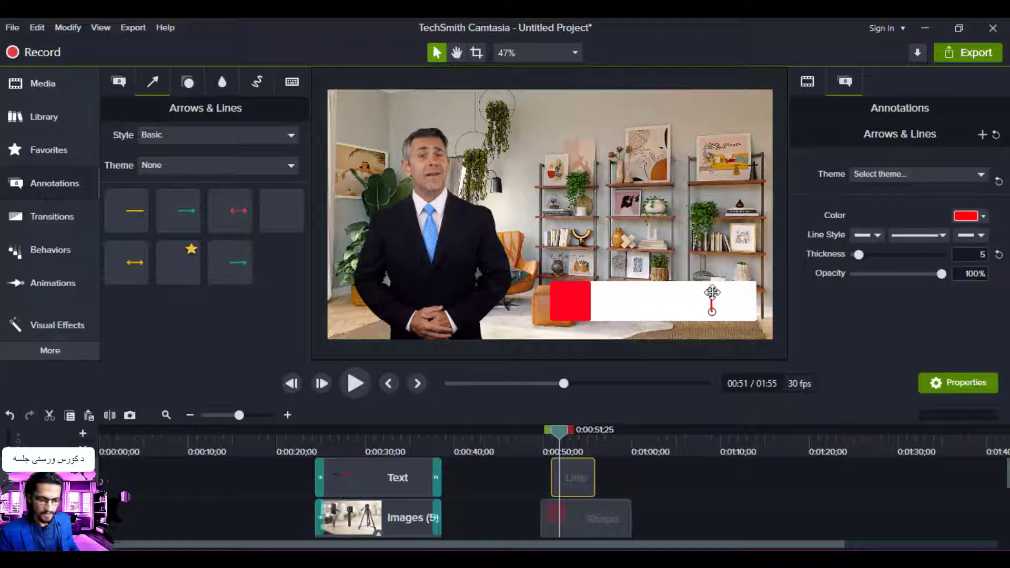
left_click_drag(711, 289, 712, 290)
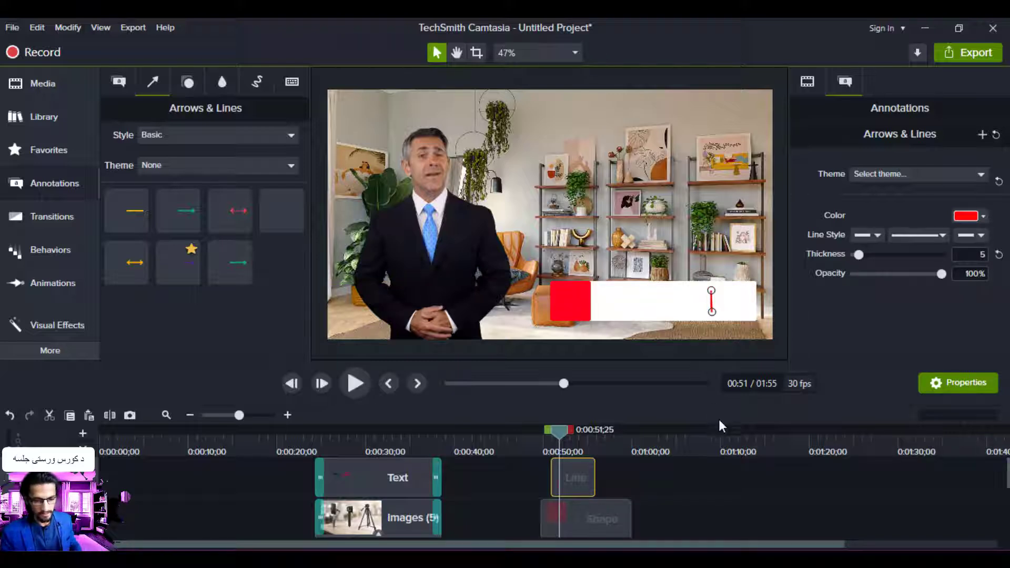
left_click(726, 475)
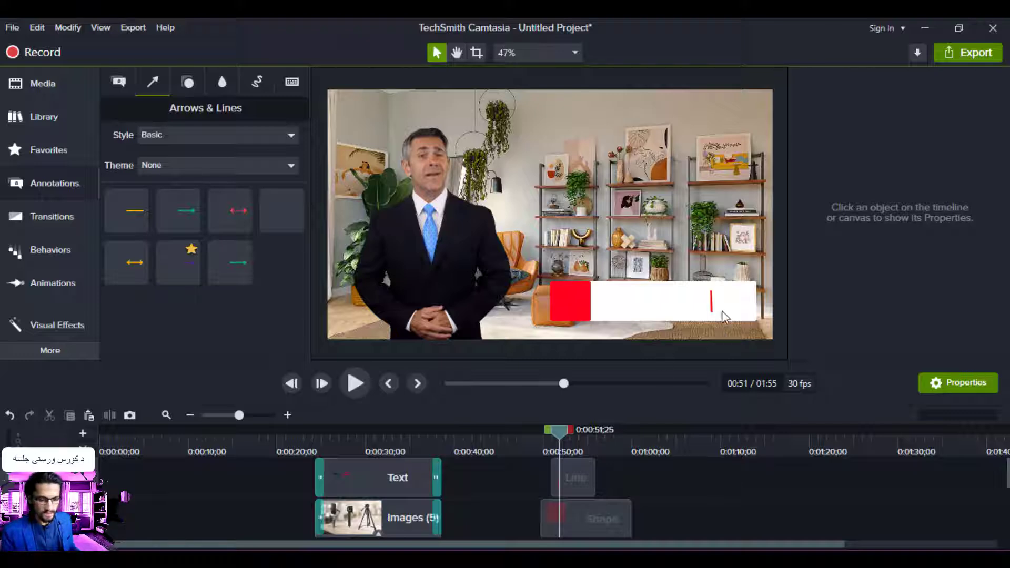
left_click_drag(595, 475, 630, 474)
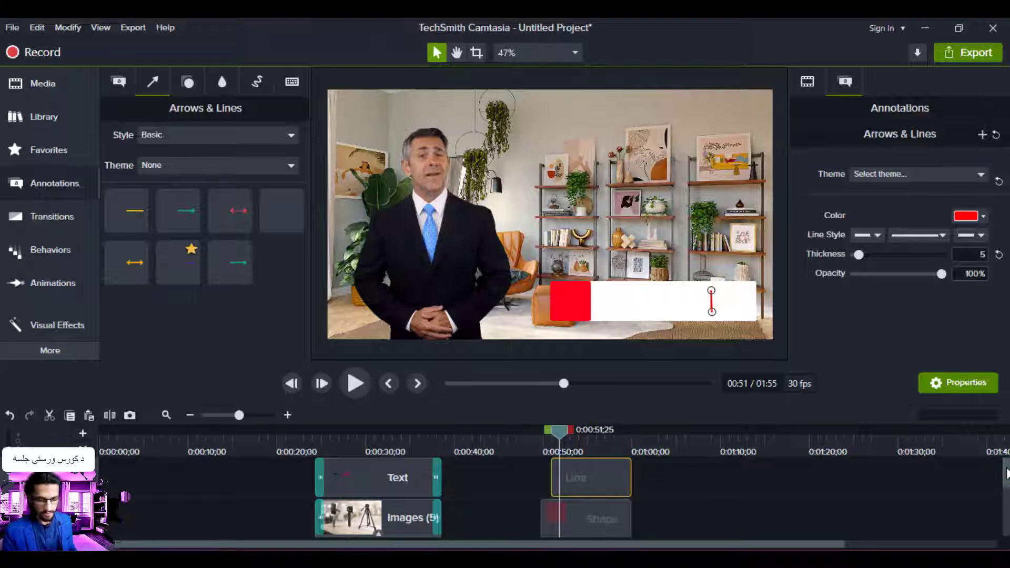
Add a text callout on a new track above the line clip at 0:00:51;25 and set its font colour to red #FF0000
left_click(82, 434)
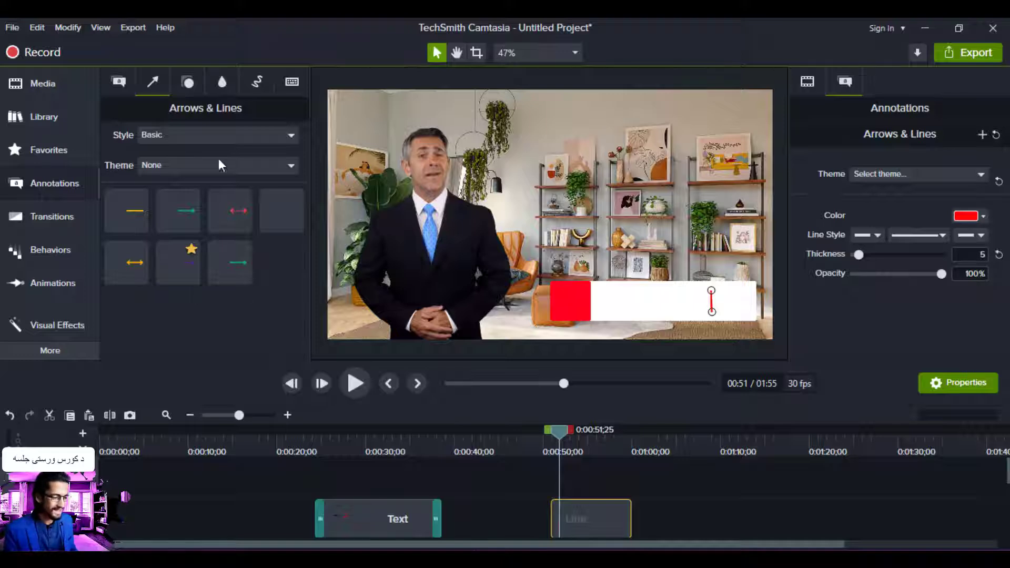
left_click(119, 82)
left_click_drag(135, 298, 631, 480)
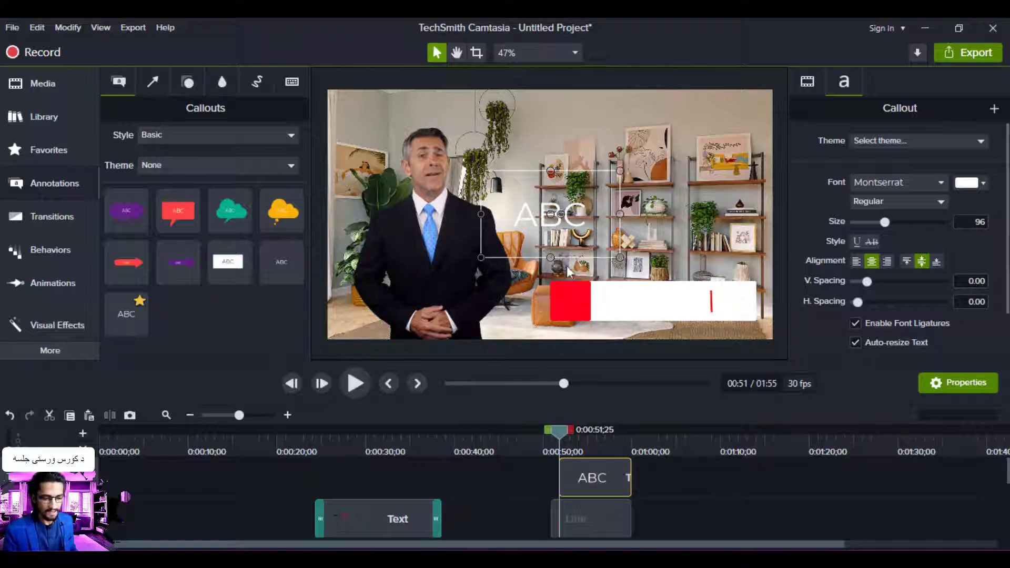
left_click(983, 183)
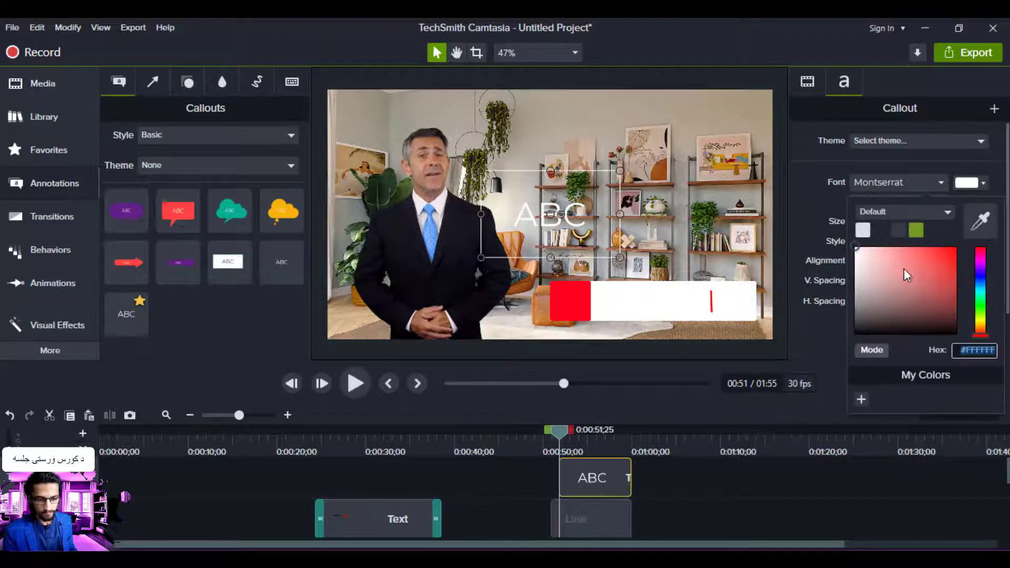
left_click_drag(904, 268, 971, 253)
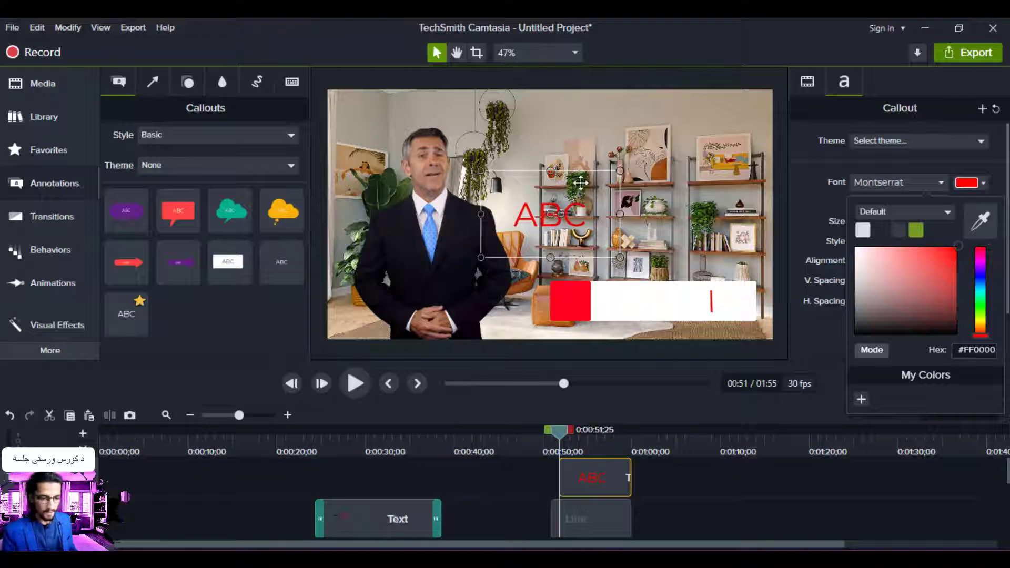
Shrink the callout into the white bar's narrow section beyond the red line, change its text to "نوم" and position it close to the line
left_click_drag(559, 209, 721, 294)
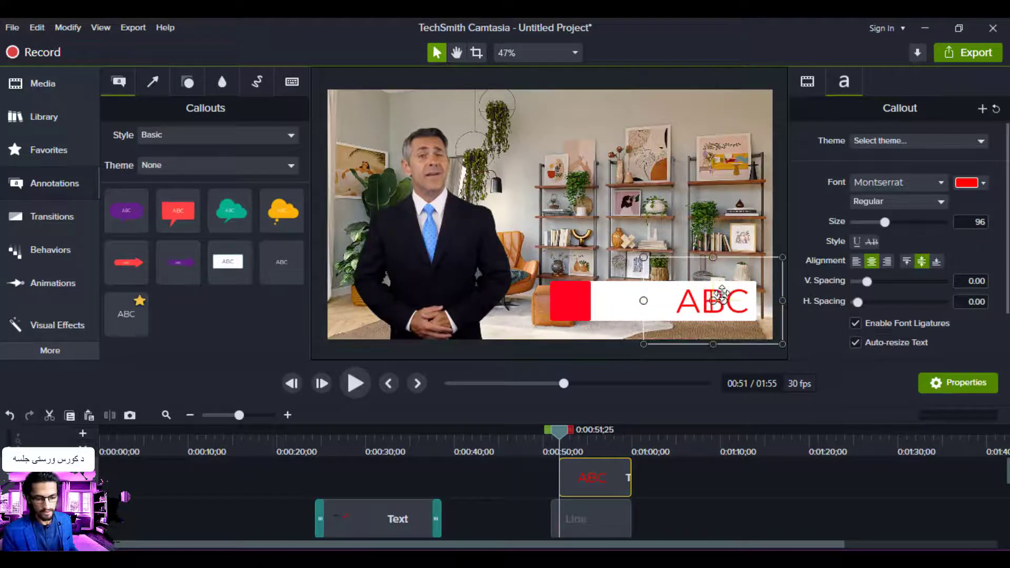
left_click_drag(645, 259, 722, 297)
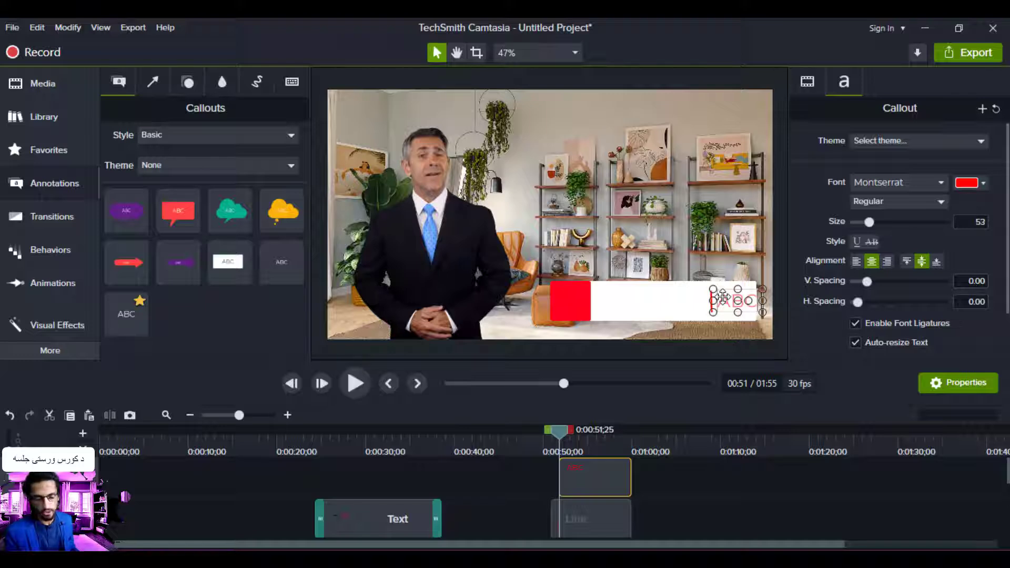
type("نوم")
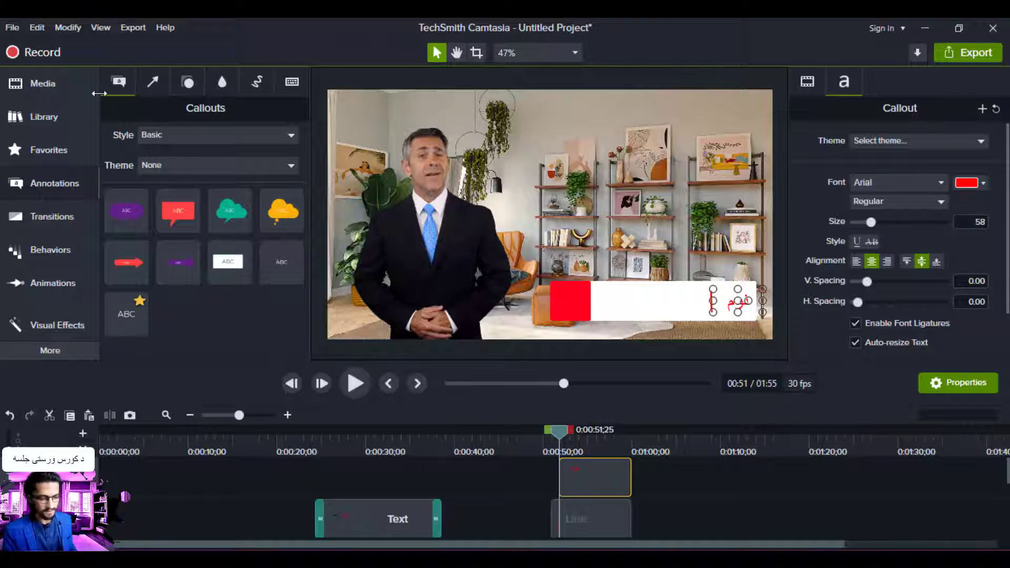
left_click(712, 500)
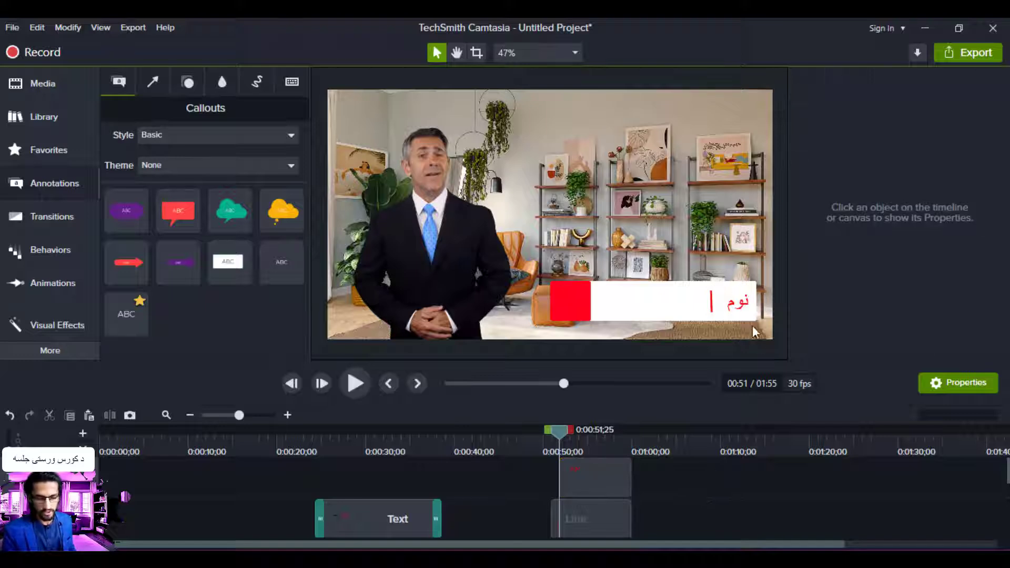
left_click(739, 303)
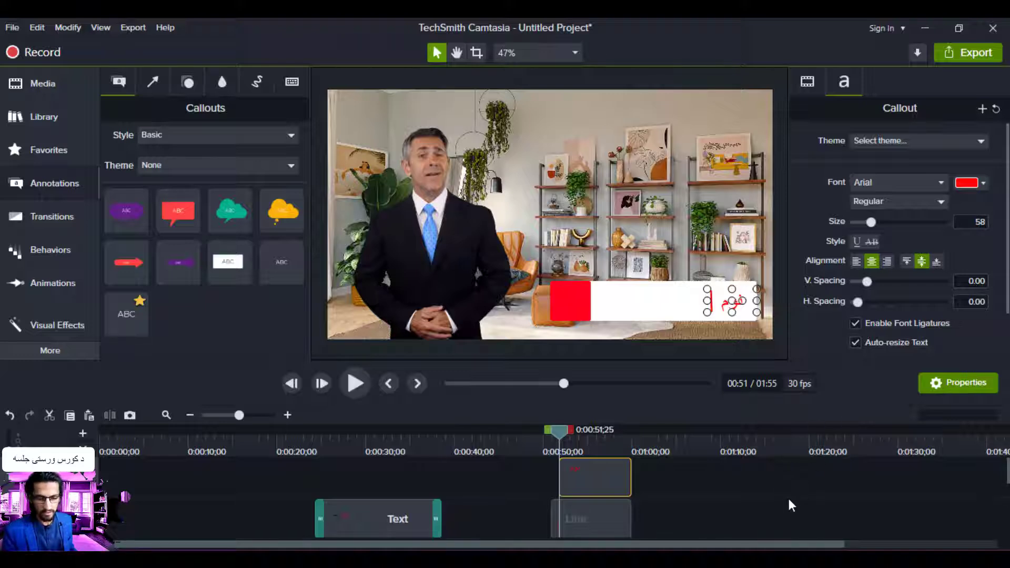
left_click(763, 500)
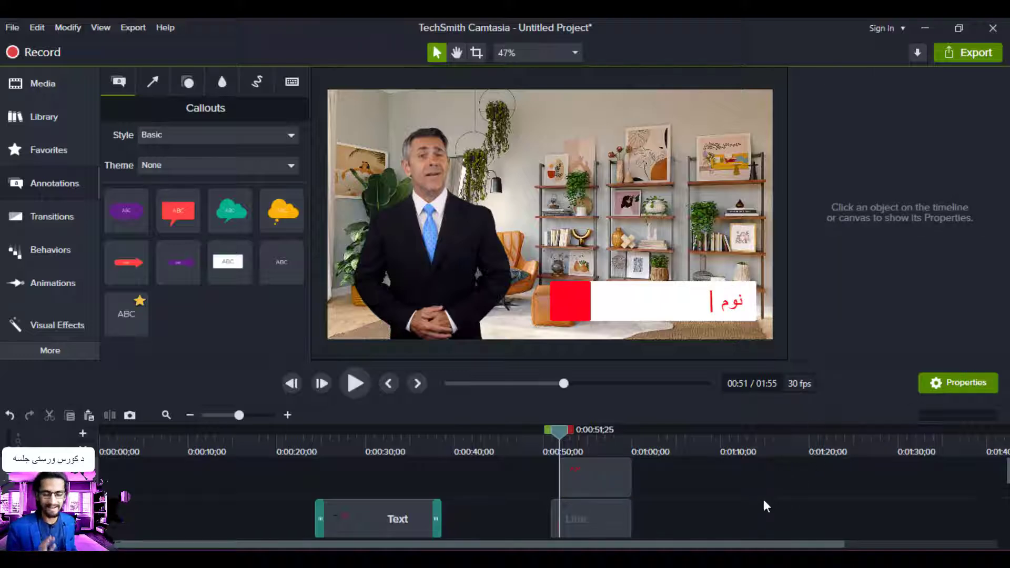
left_click(734, 298)
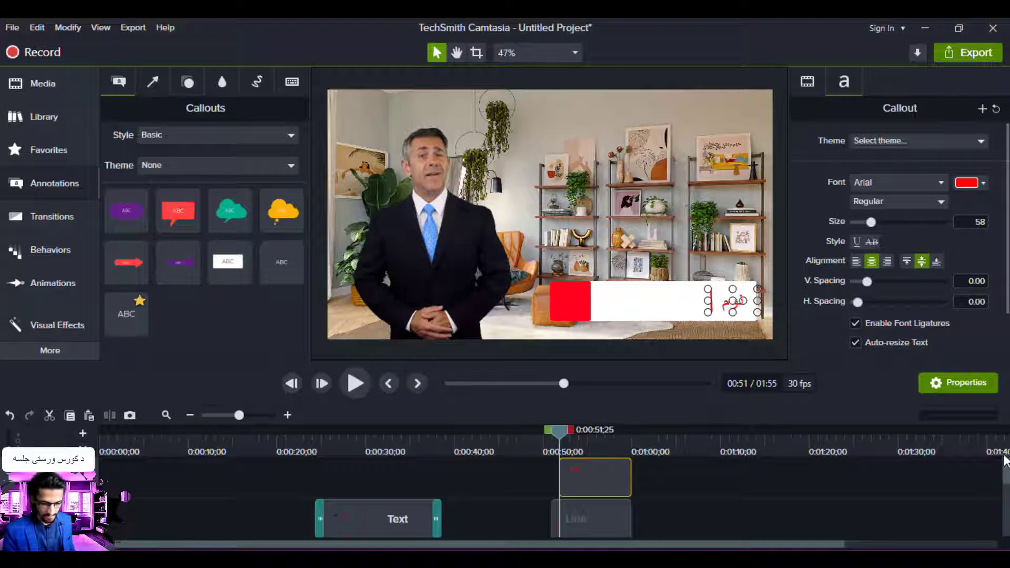
Duplicate the "نوم" text clip onto a new track directly above it, at the same time position
right_click(684, 485)
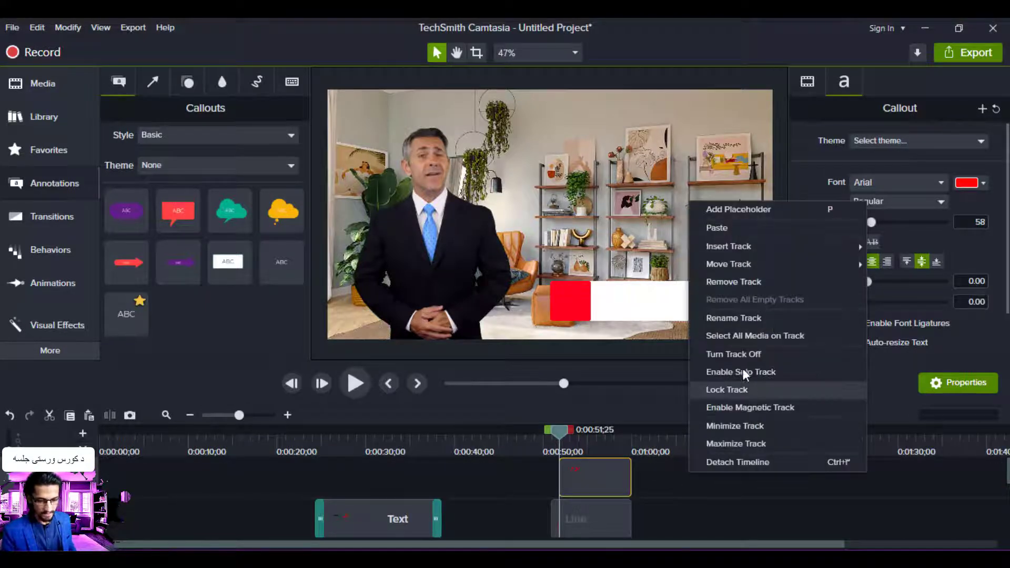
left_click(734, 282)
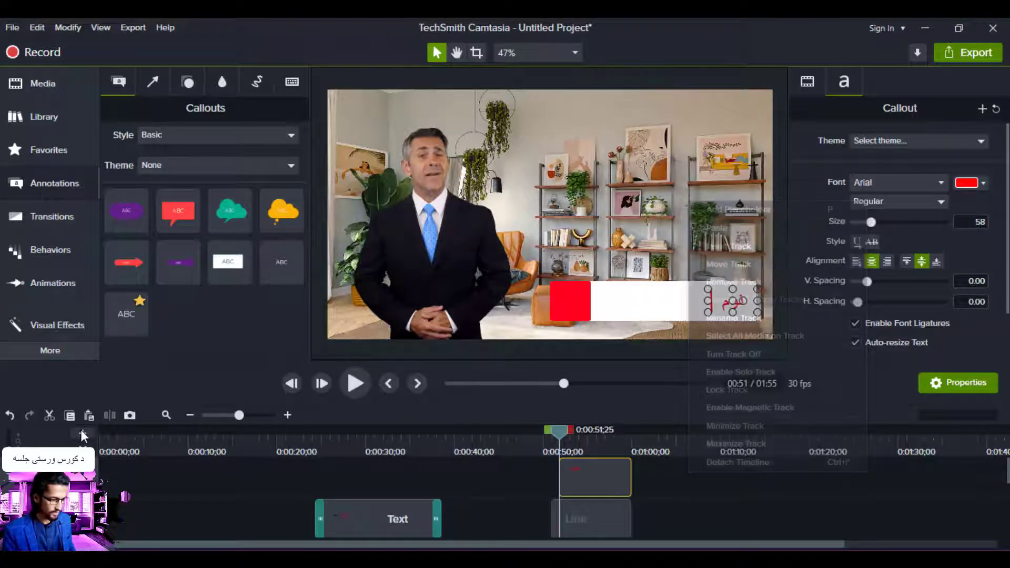
right_click(569, 473)
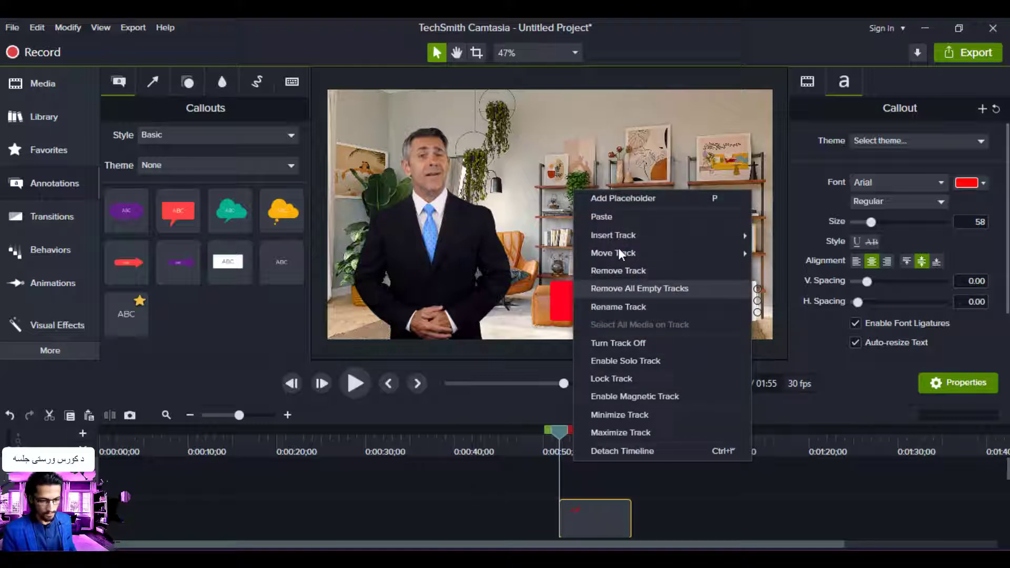
left_click(616, 216)
left_click_drag(596, 485, 581, 476)
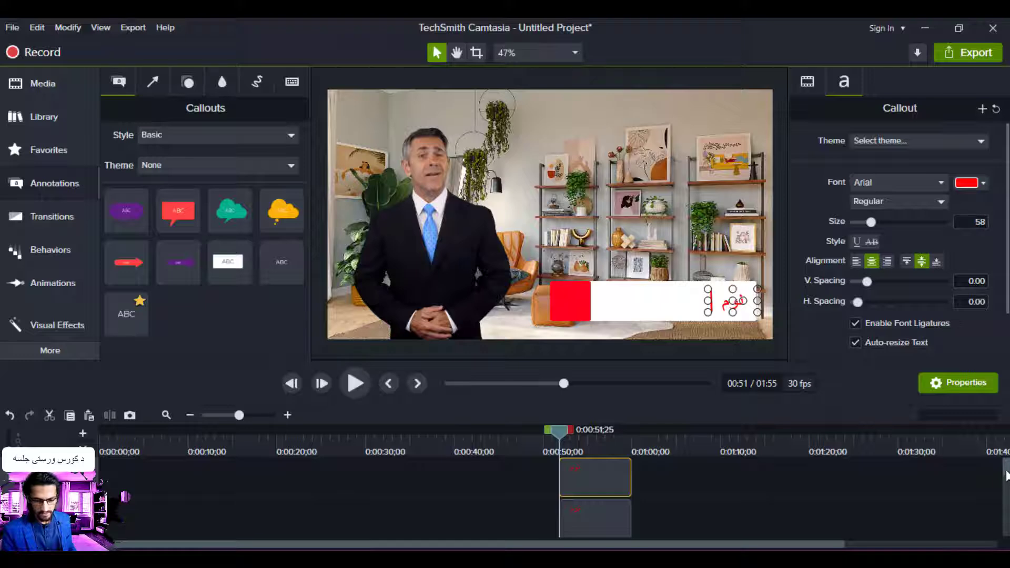
Extend the start of the duplicated text clip back to 0:00:49;23
scroll(1006, 500, "down", 2)
scroll(1006, 499, "down", 2)
scroll(1007, 492, "up", 3)
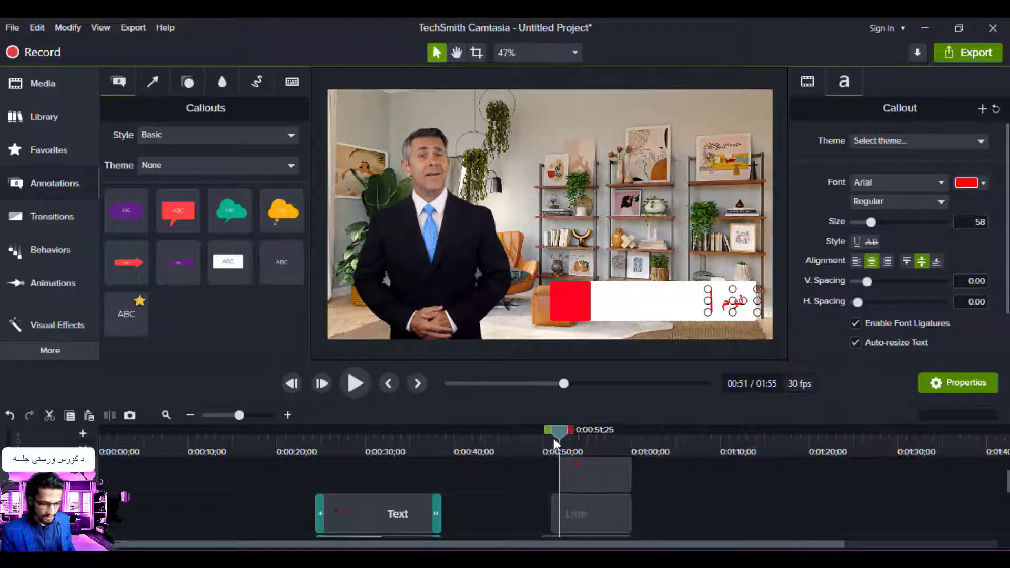
left_click_drag(554, 438, 542, 436)
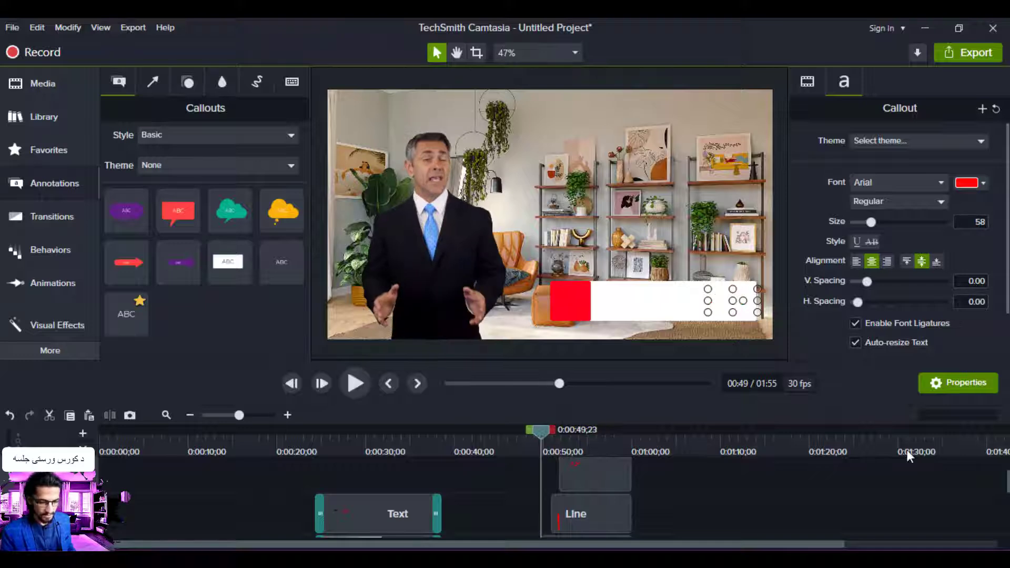
scroll(596, 505, "up", 1)
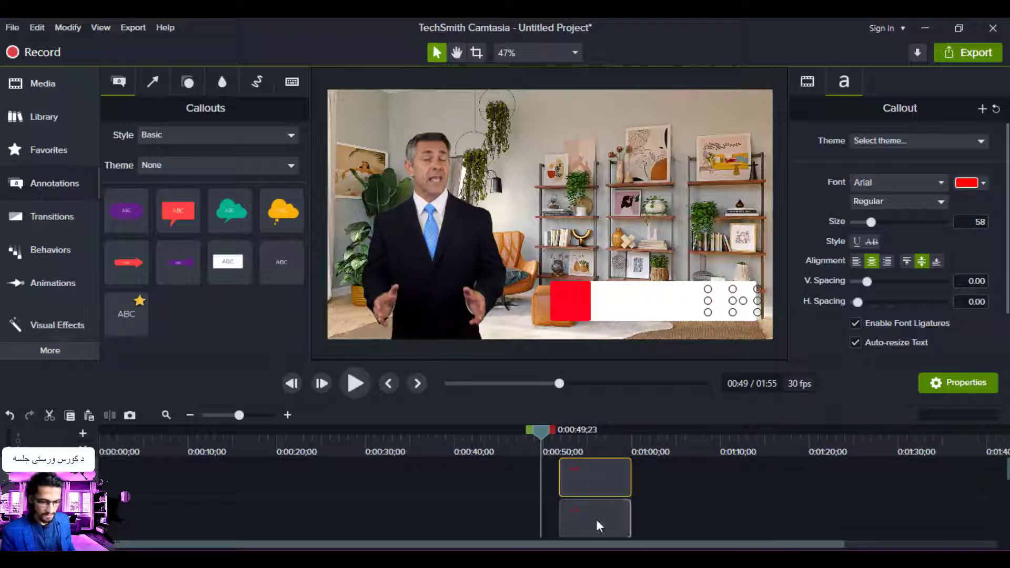
left_click(558, 478)
left_click(558, 478)
left_click_drag(560, 478, 546, 478)
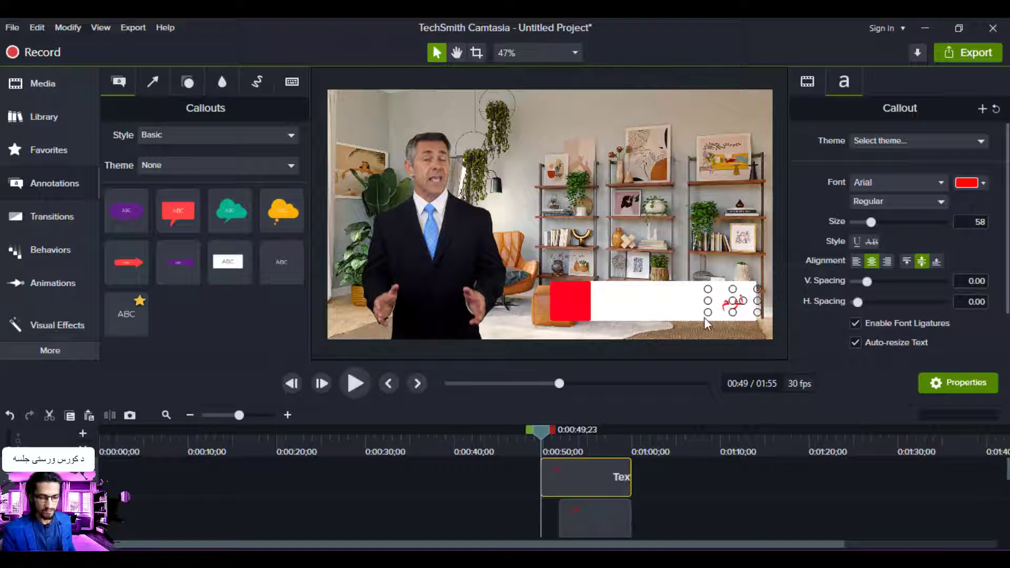
Move the duplicated "نوم" callout across the red line into the wide section of the white bar, near its upper edge
key("Left")
key("Left")
key("Left")
key("Left")
key("Left")
key("Left")
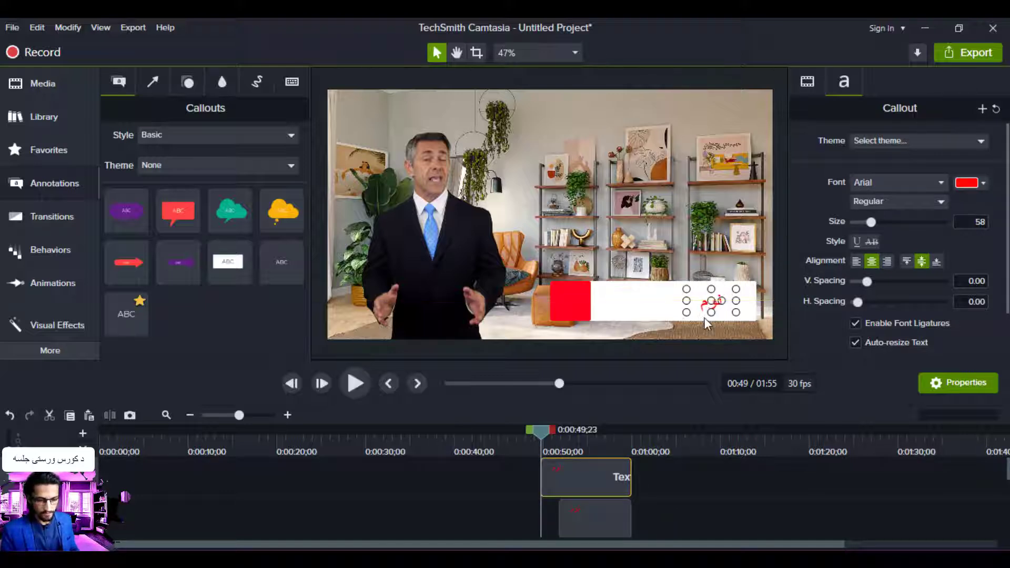
key("Left")
key("Left")
key("Left")
key("Left")
key("Left")
key("Left")
key("Left")
key("Left")
key("Left")
key("Left")
key("Left")
key("Left")
key("Left")
key("Left")
key("Left")
key("Left")
key("Left")
key("Left")
key("Left")
key("Left")
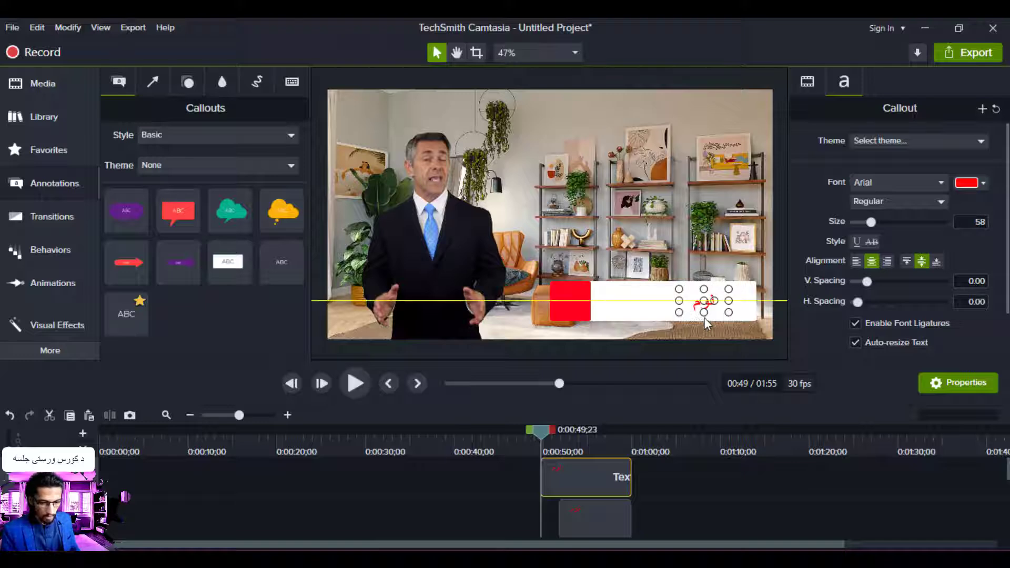
mouse_move(489, 301)
left_mouse_down()
mouse_move(726, 301)
mouse_move(675, 294)
left_mouse_up()
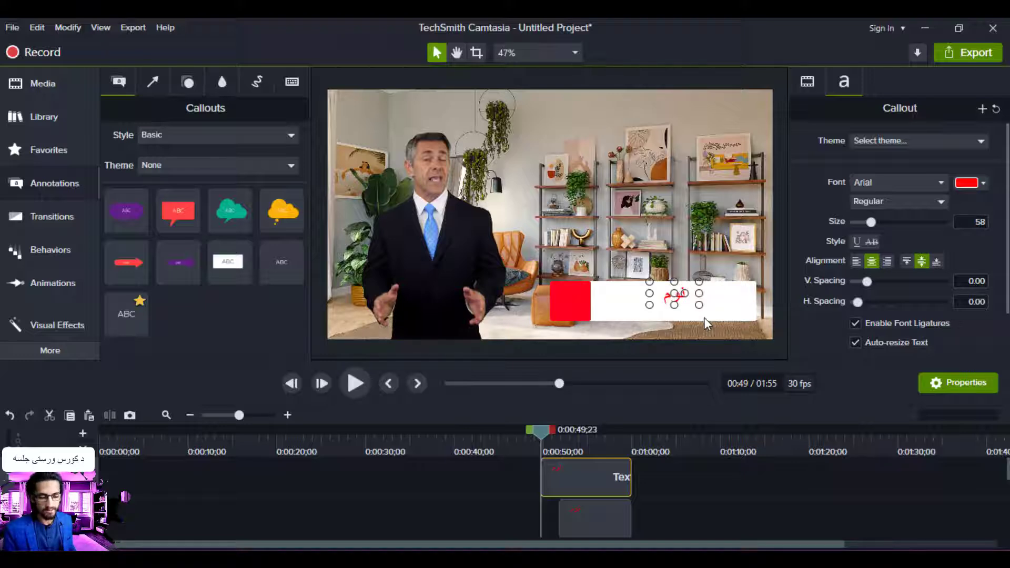
left_click_drag(684, 297, 682, 295)
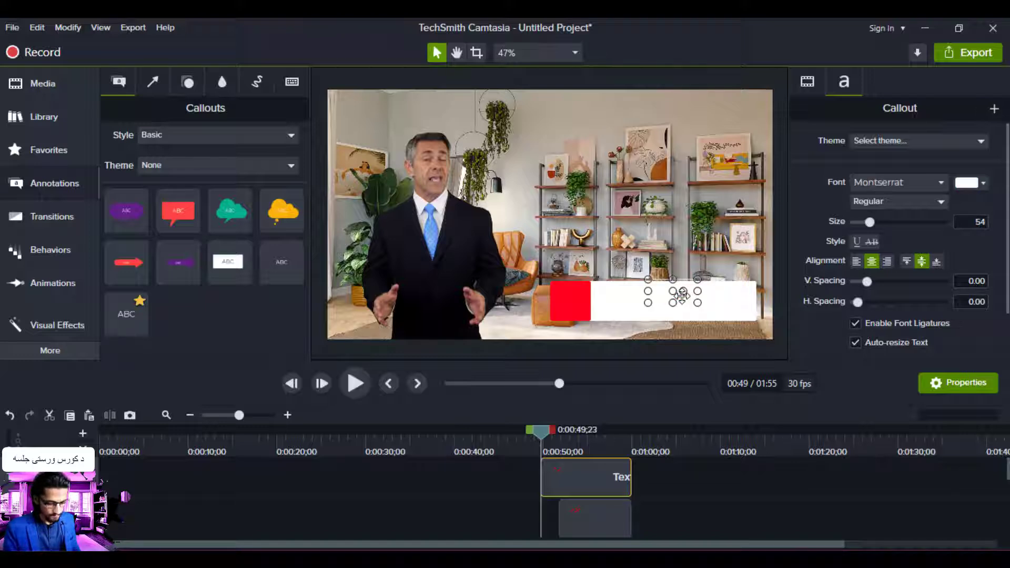
Change the duplicated callout's text to "زموږ خدمات" and widen its box so the text grows to size 43
type("زموږ")
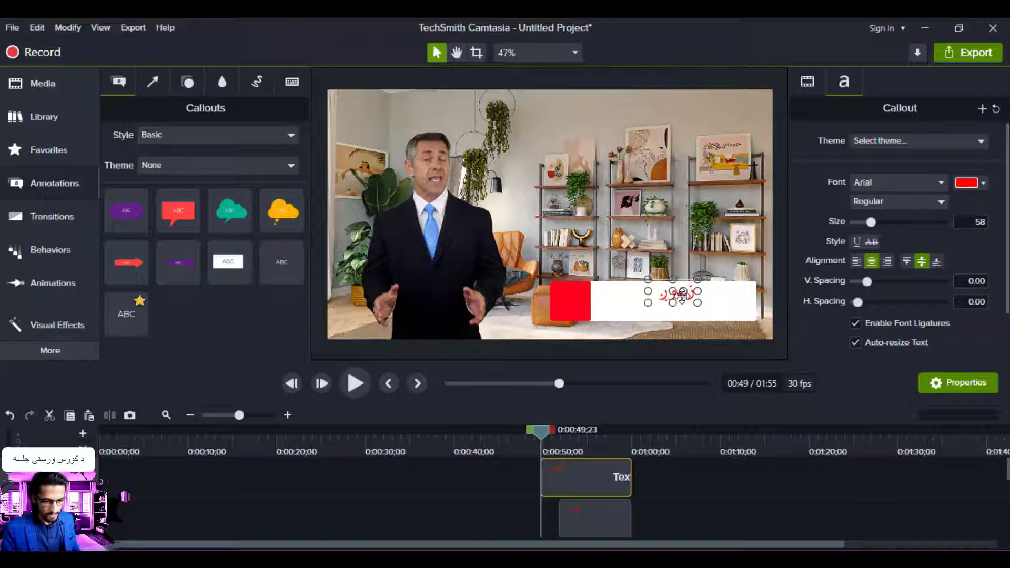
type(" خدمات")
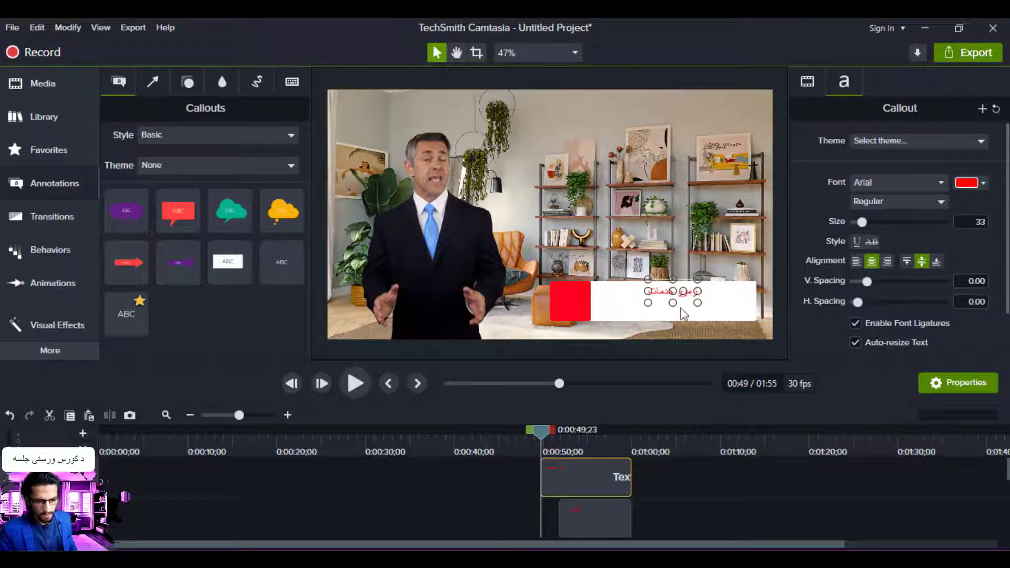
mouse_move(648, 291)
left_mouse_down()
mouse_move(623, 291)
mouse_move(632, 291)
left_mouse_up()
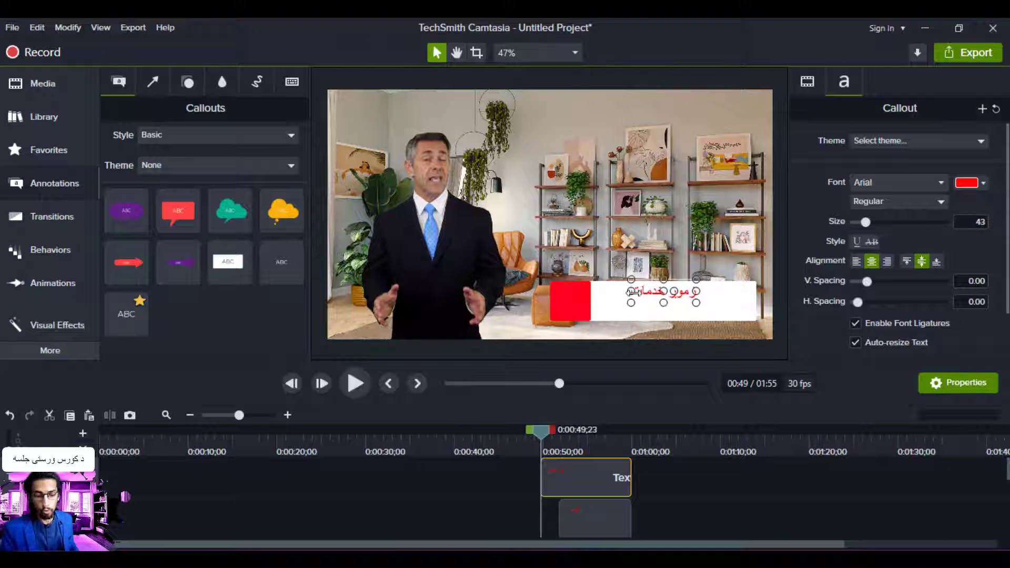
At 0:00:52;05, position the "زموږ خدمات" callout close beside the red line, just inside the white bar's upper edge
key("Left")
key("Left")
key("Left")
key("Left")
key("Left")
key("Left")
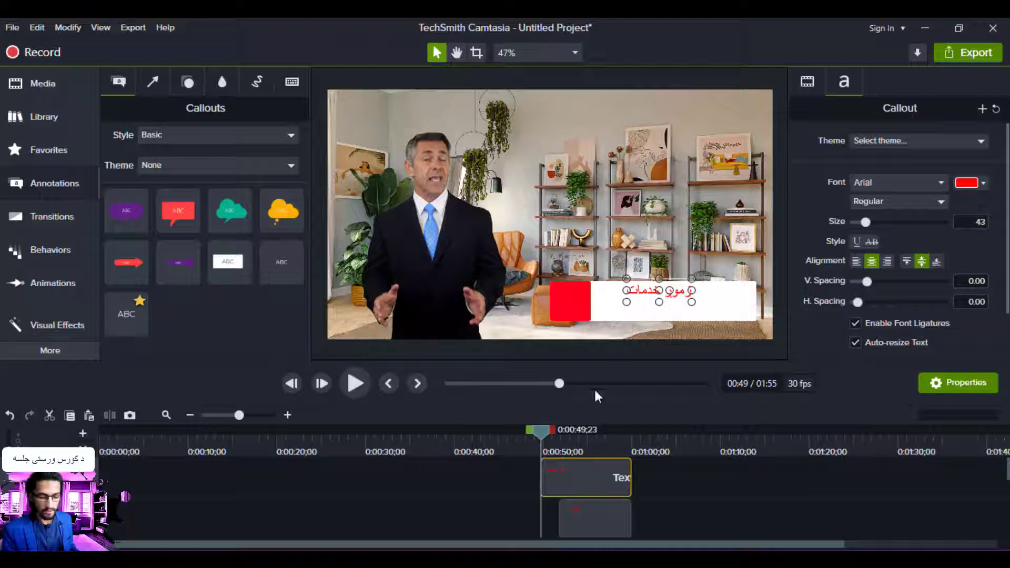
left_click(563, 447)
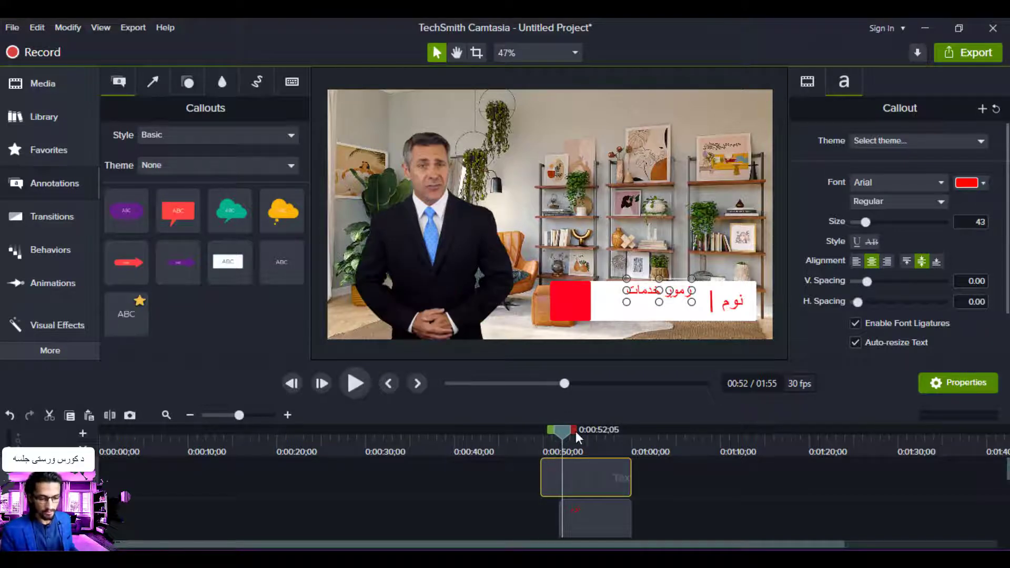
key("Right")
key("Right")
key("Right")
key("Right")
key("Down")
key("Down")
key("Down")
key("Down")
key("Down")
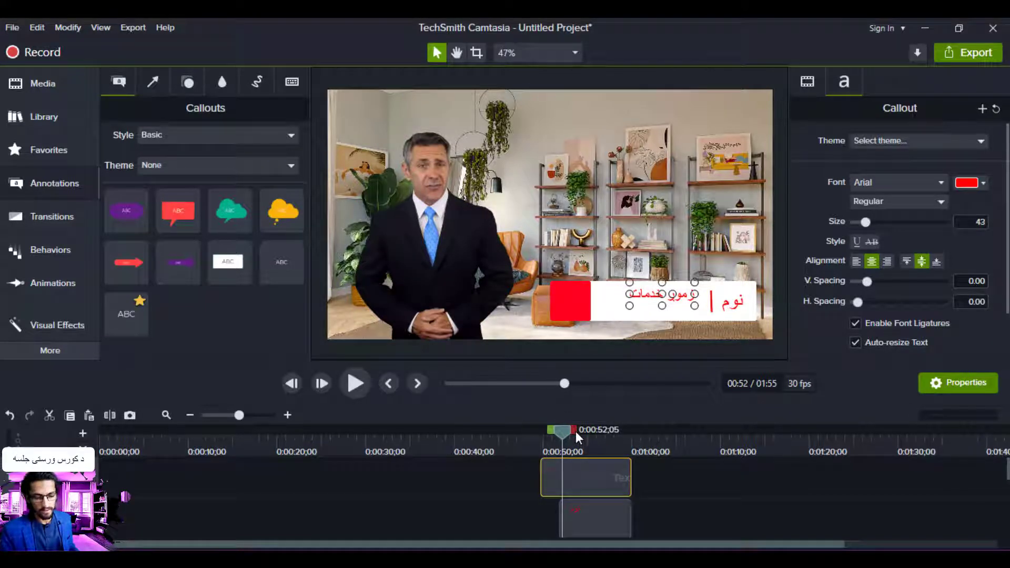
key("Right")
key("Right")
key("Right")
key("Right")
key("Right")
key("Right")
key("Right")
key("Right")
key("Up")
key("Up")
key("Up")
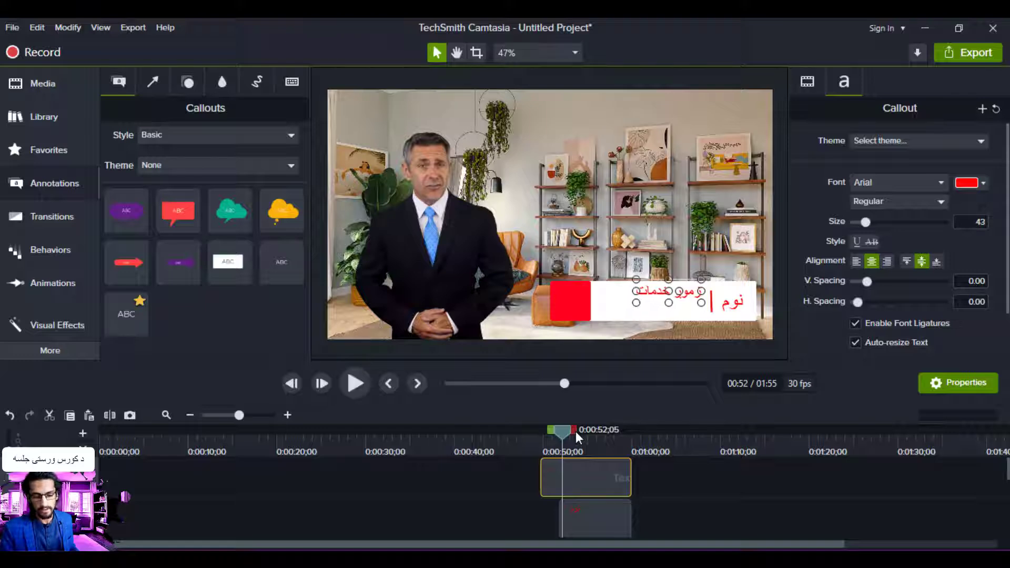
key("Down")
key("Down")
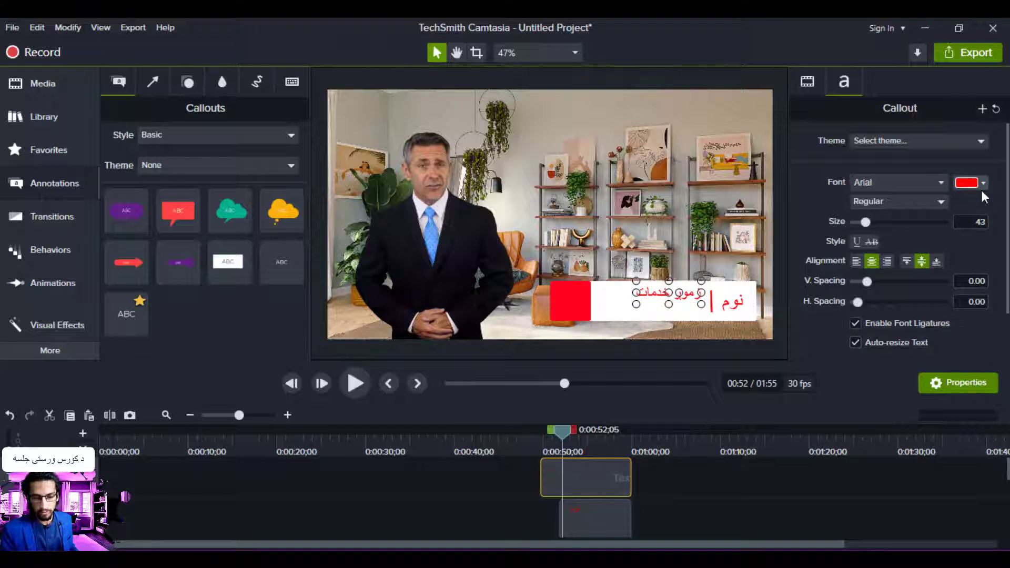
Set the "زموږ خدمات" callout's font colour to black #000000
left_click(983, 184)
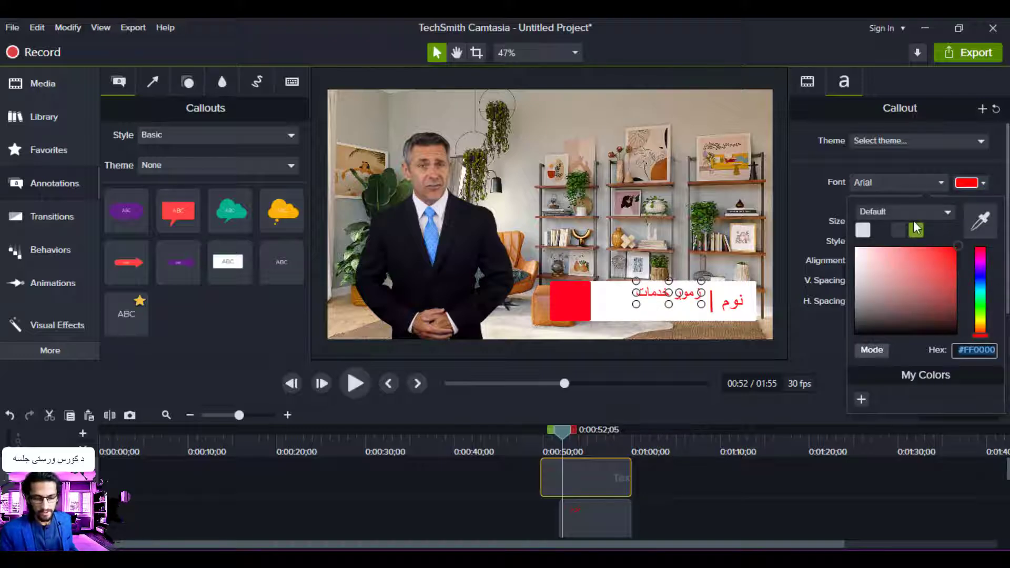
left_click(915, 230)
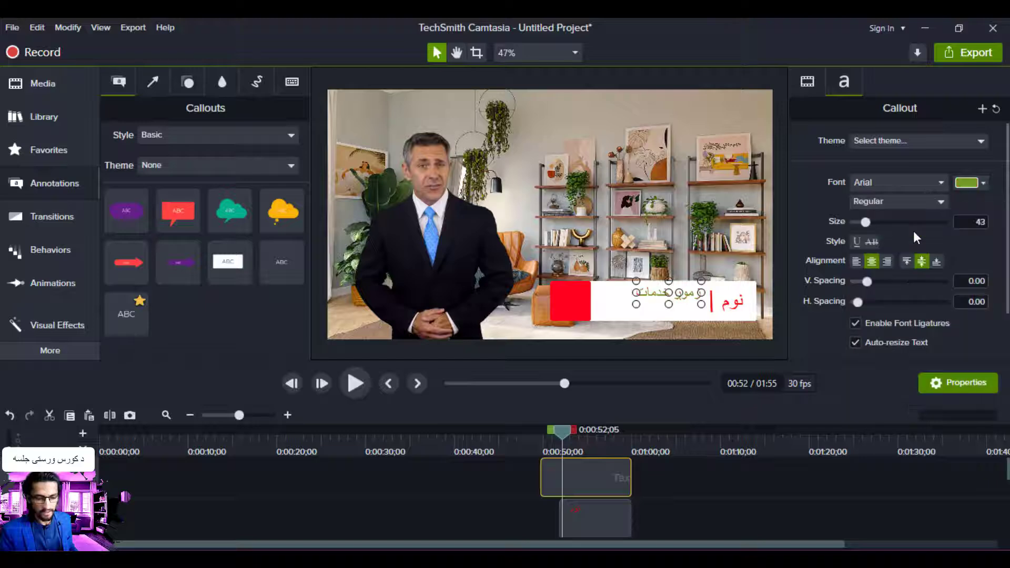
left_click(971, 188)
left_click_drag(929, 310, 929, 340)
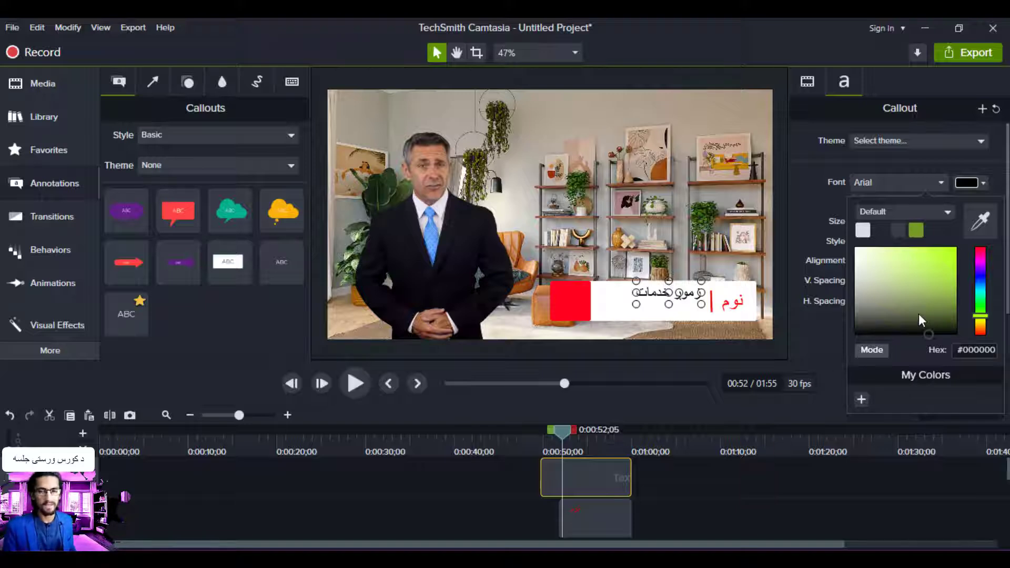
left_click(981, 279)
mouse_move(953, 253)
left_mouse_down()
mouse_move(982, 256)
mouse_move(980, 320)
mouse_move(981, 282)
mouse_move(981, 298)
left_mouse_up()
left_click(982, 291)
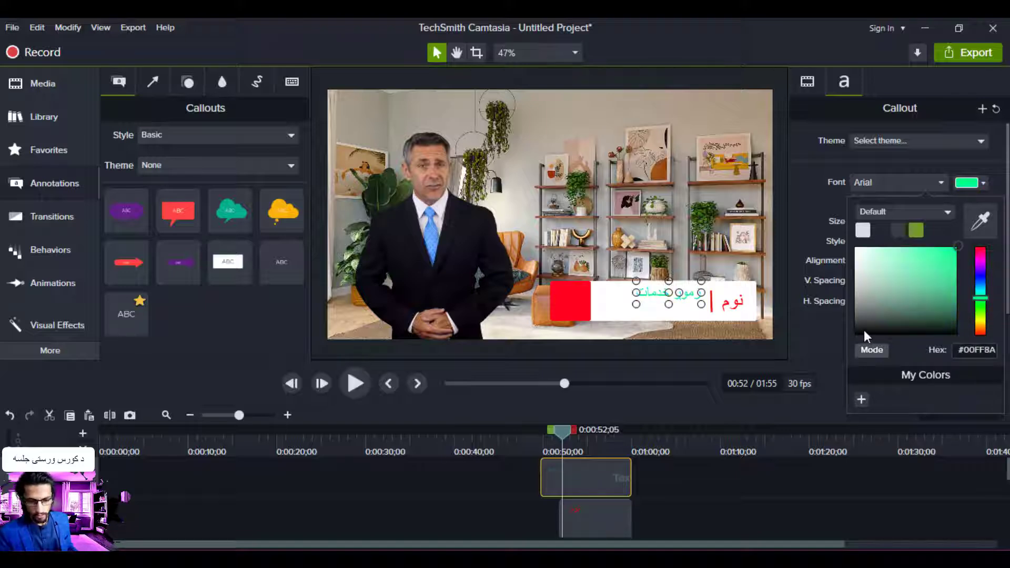
left_click_drag(864, 331, 856, 338)
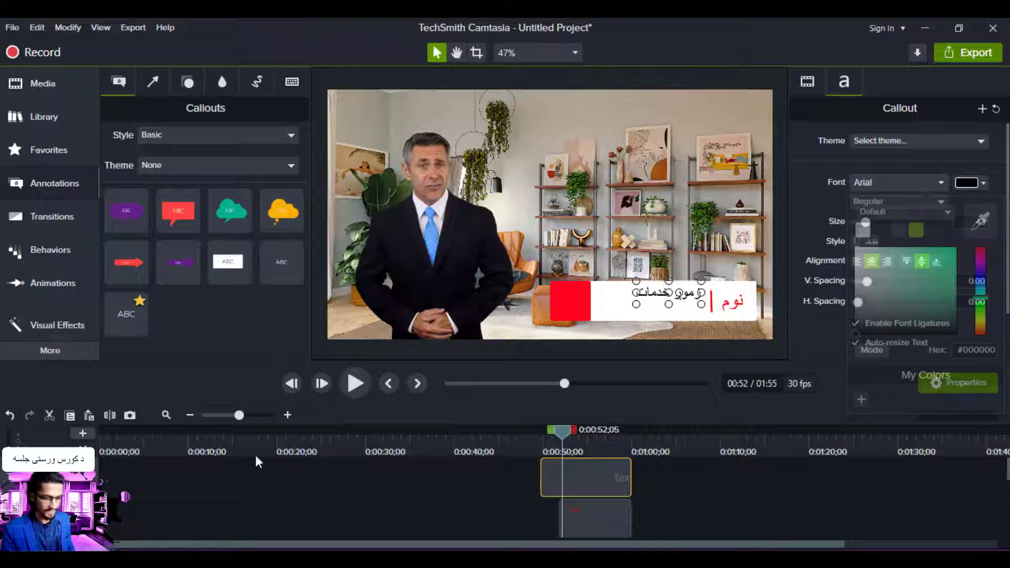
Duplicate the black "زموږ خدمات" clip onto the track above, aligned to the same start time
scroll(546, 483, "up", 1)
right_click(560, 485)
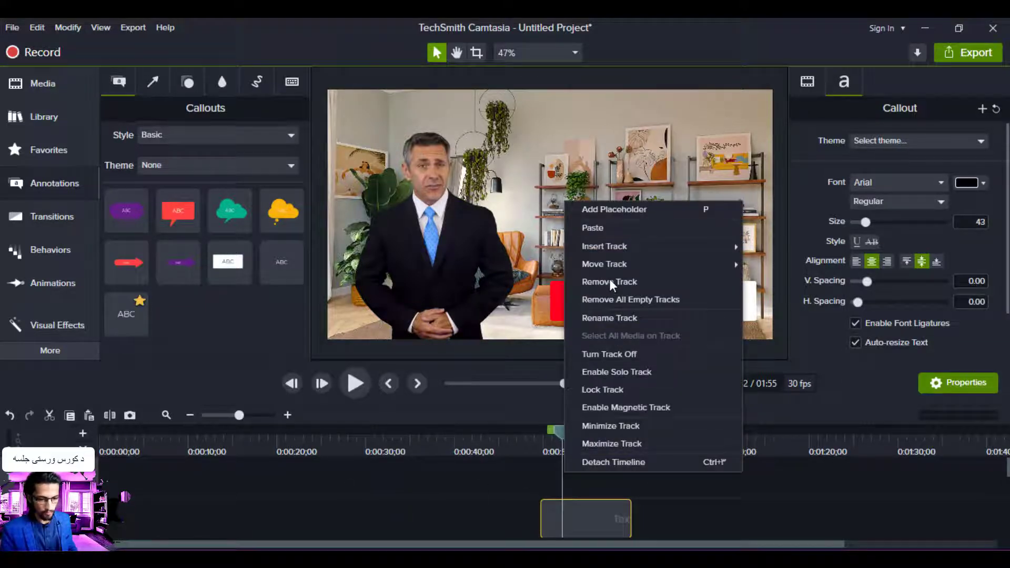
left_click(608, 225)
left_click_drag(607, 470, 584, 469)
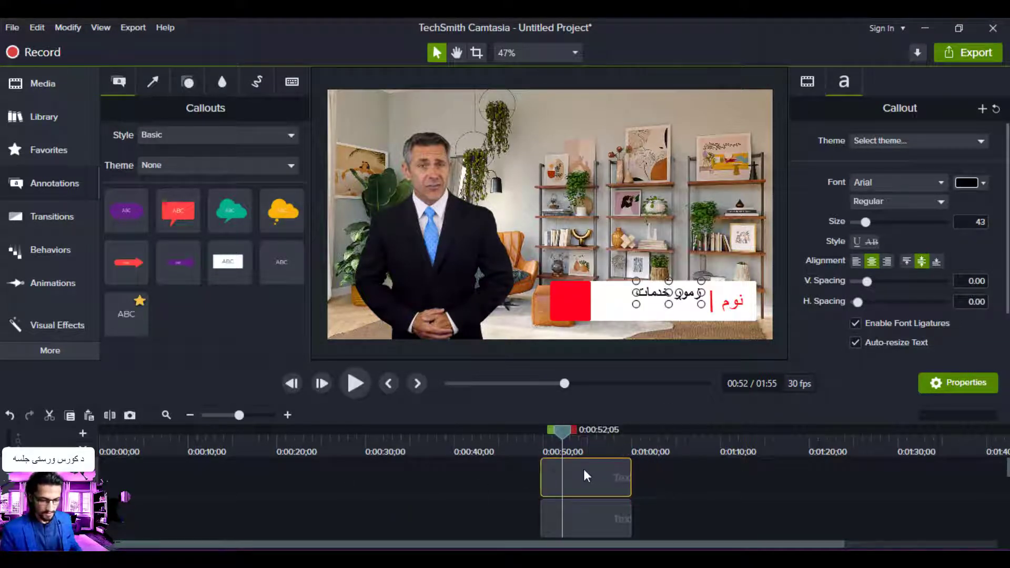
Move the duplicated "زموږ خدمات" text straight down to sit as a second line directly below the original
key("Down")
key("Down")
key("Down")
key("Down")
key("Down")
key("Down")
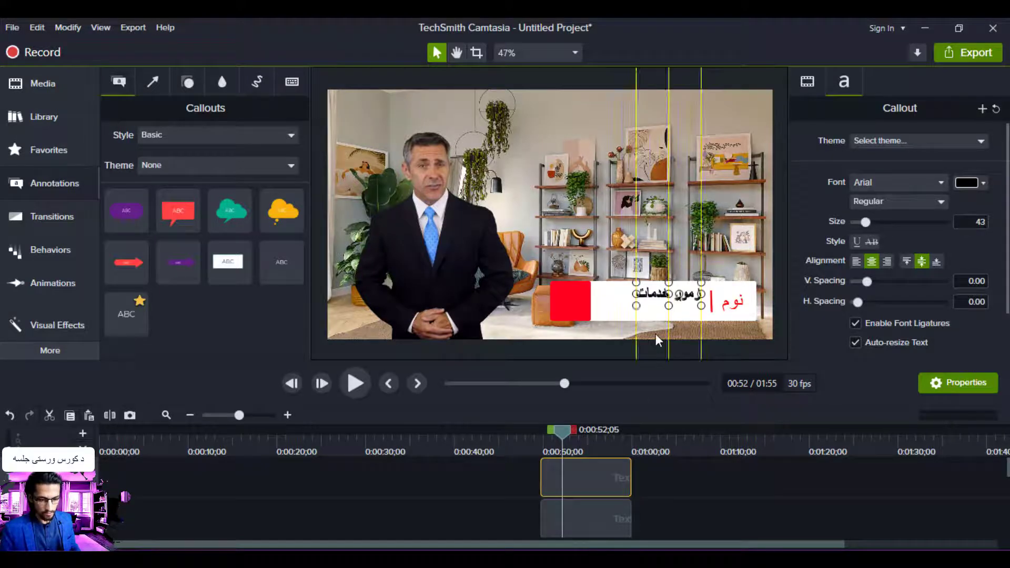
key("Down")
key("Down")
key("Down")
key("Down")
key("Down")
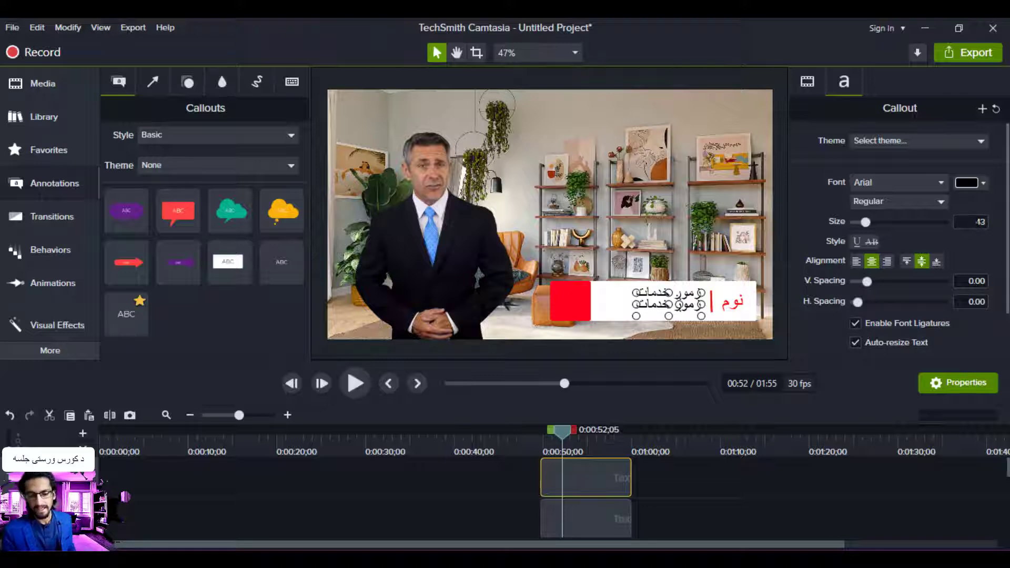
Set the second line's font size to 21 and widen its text box towards the red square
left_click(984, 222)
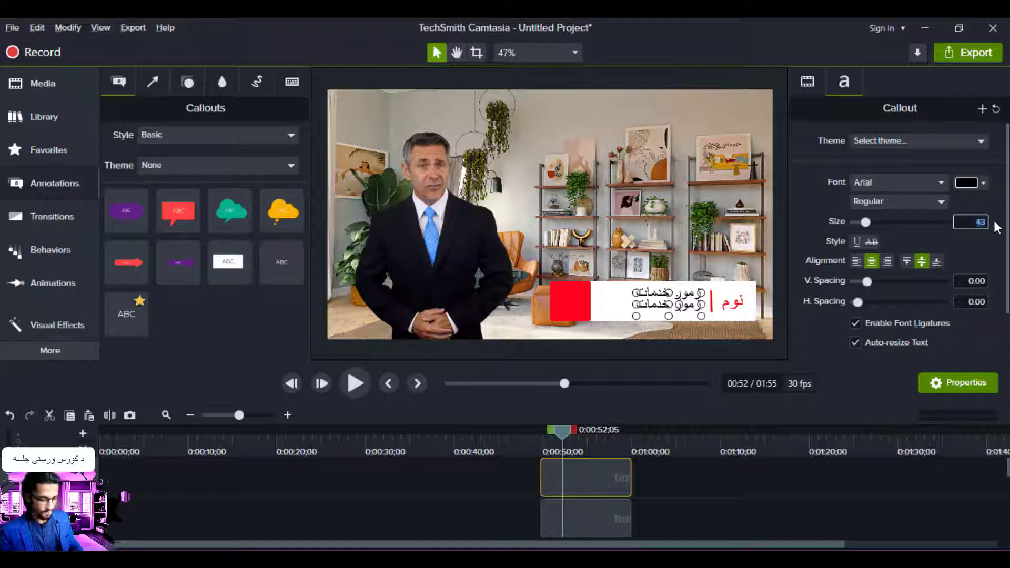
key("Return")
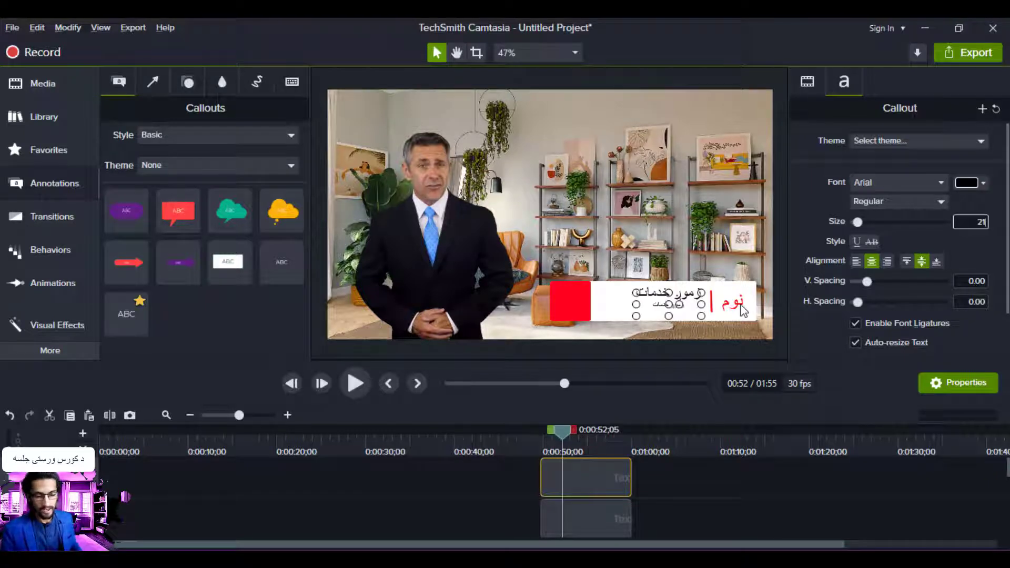
left_click_drag(703, 305, 706, 305)
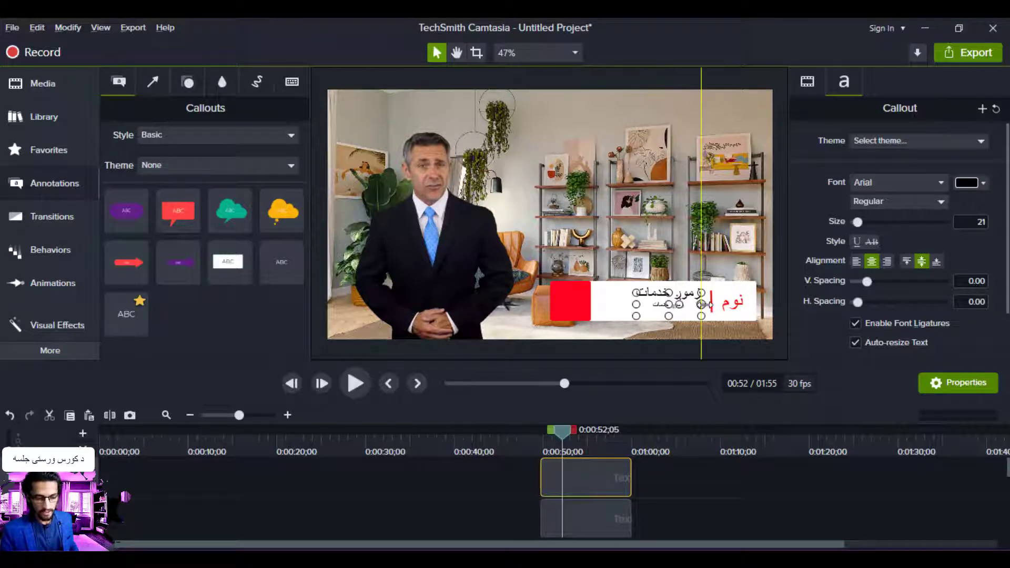
left_click_drag(637, 303, 637, 304)
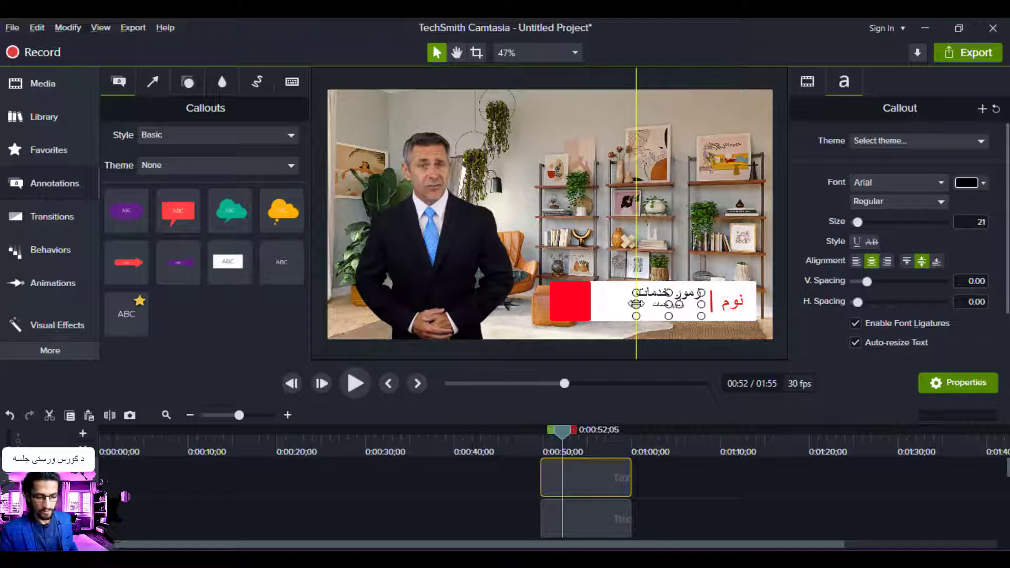
left_click_drag(595, 304, 603, 304)
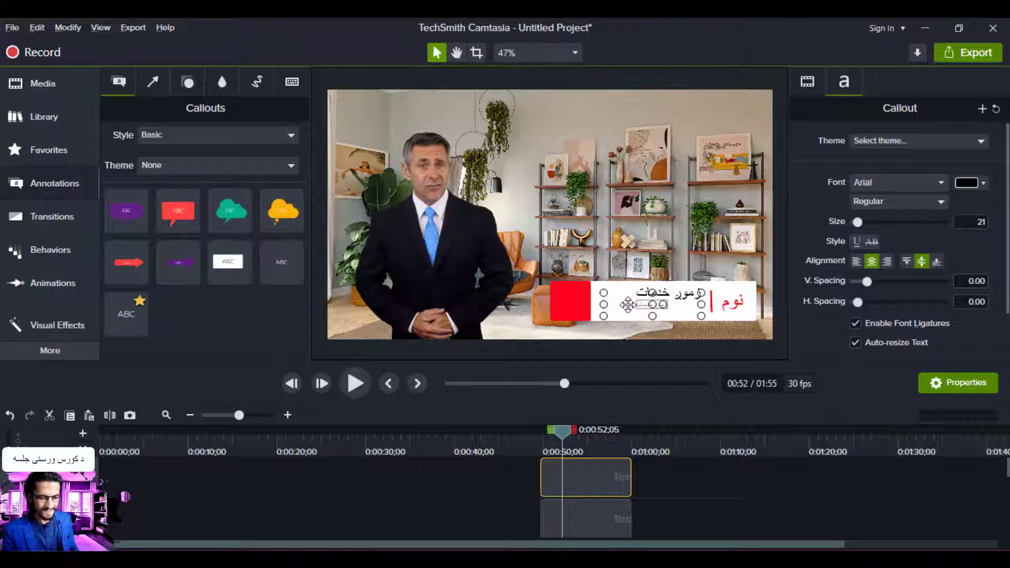
Replace the second line's text with the copied English sample paragraph and lower its box to the white bar's bottom edge
key("ctrl+v")
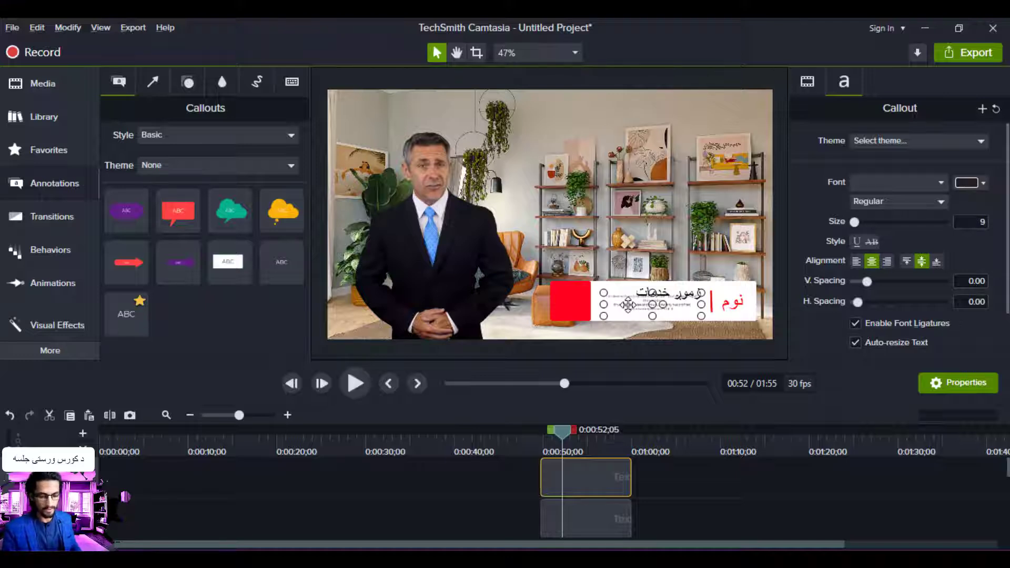
left_click(528, 48)
left_click(539, 149)
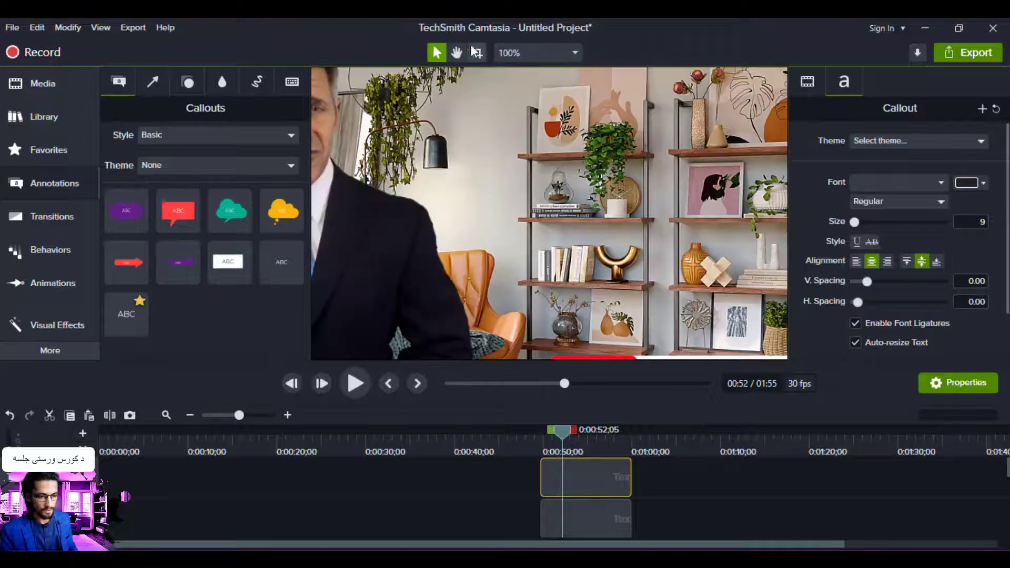
left_click(456, 53)
left_click_drag(574, 171, 497, 113)
left_click_drag(668, 242, 518, 85)
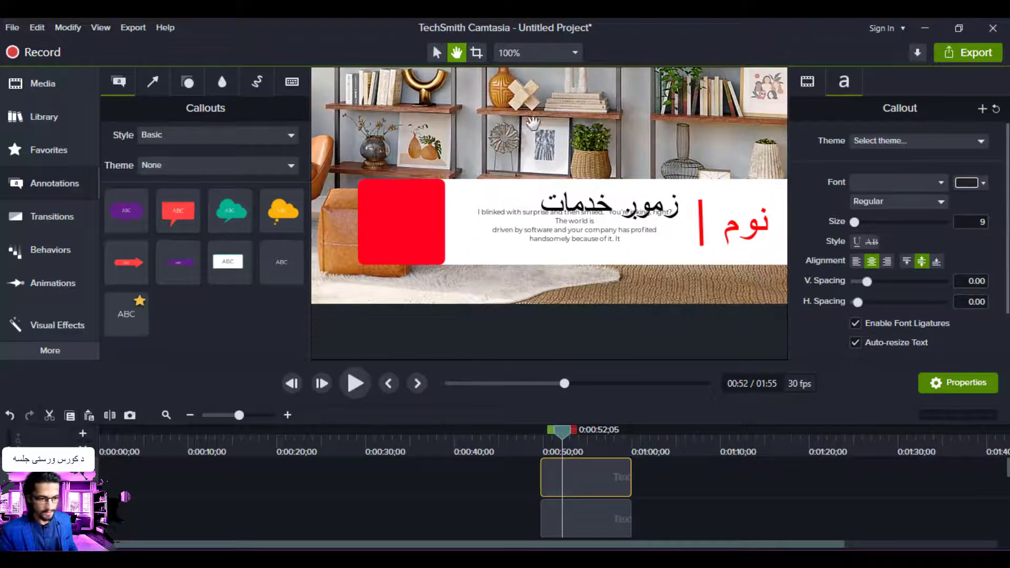
left_click_drag(578, 256, 549, 251)
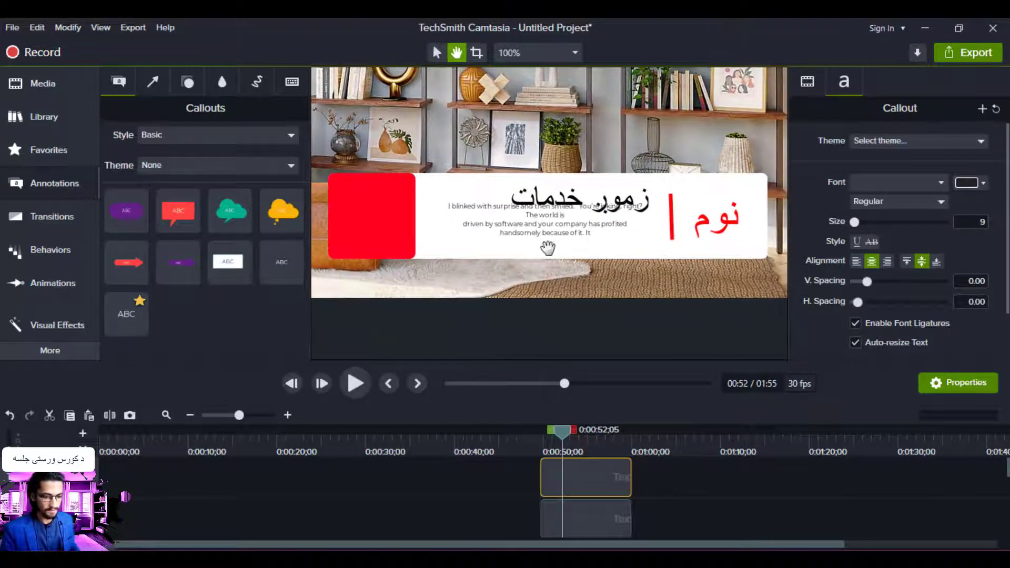
left_click(436, 53)
left_click(521, 227)
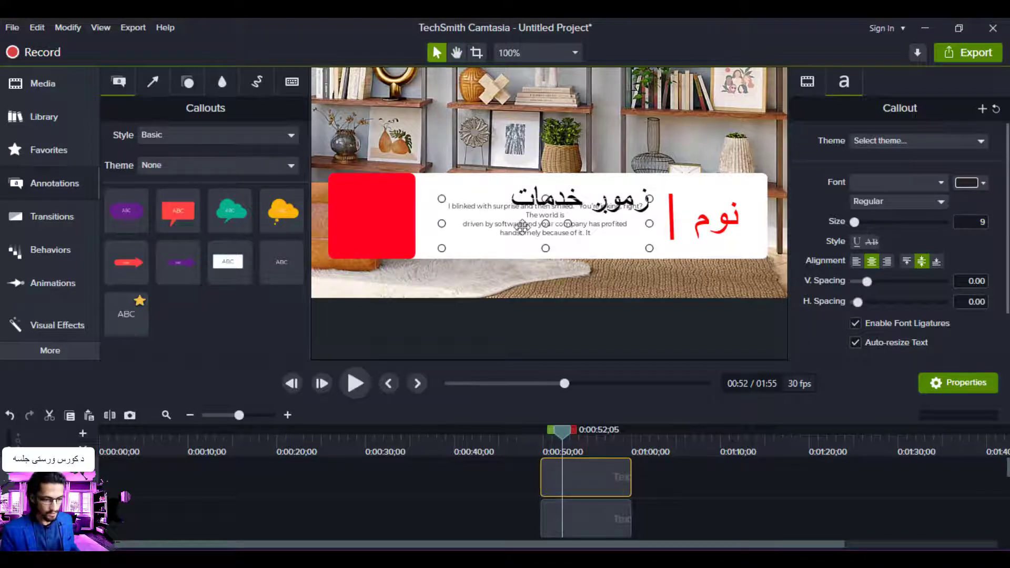
left_click_drag(510, 221, 510, 232)
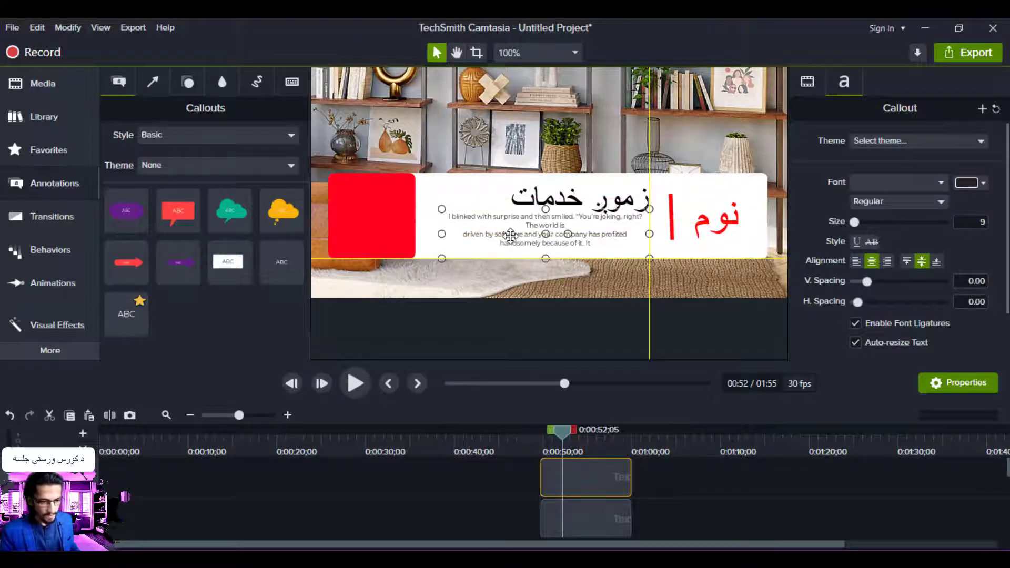
Delete the line "driven by software and your company has profited" from the pasted paragraph
double_click(506, 238)
left_click(503, 244)
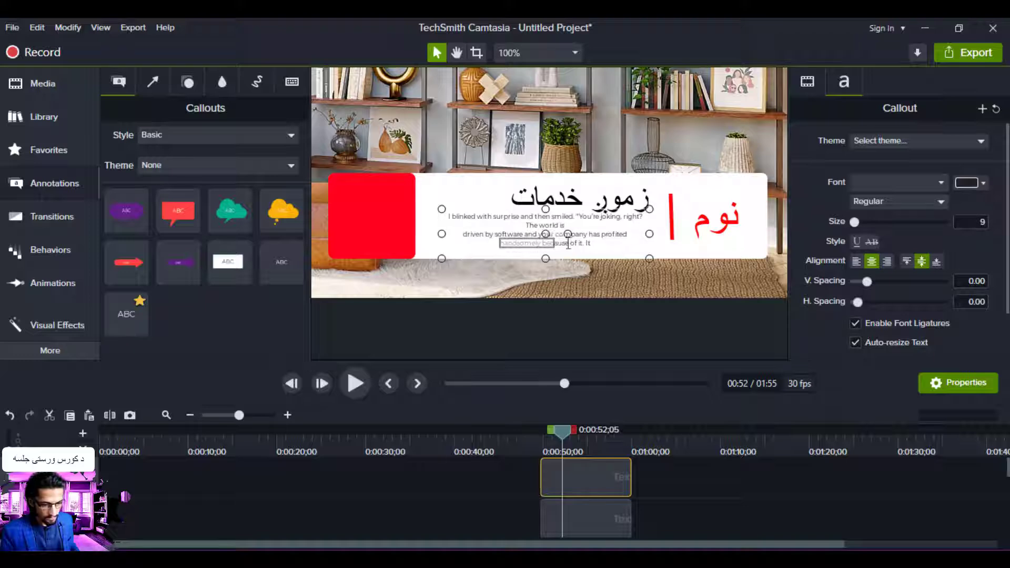
left_click_drag(630, 235, 465, 236)
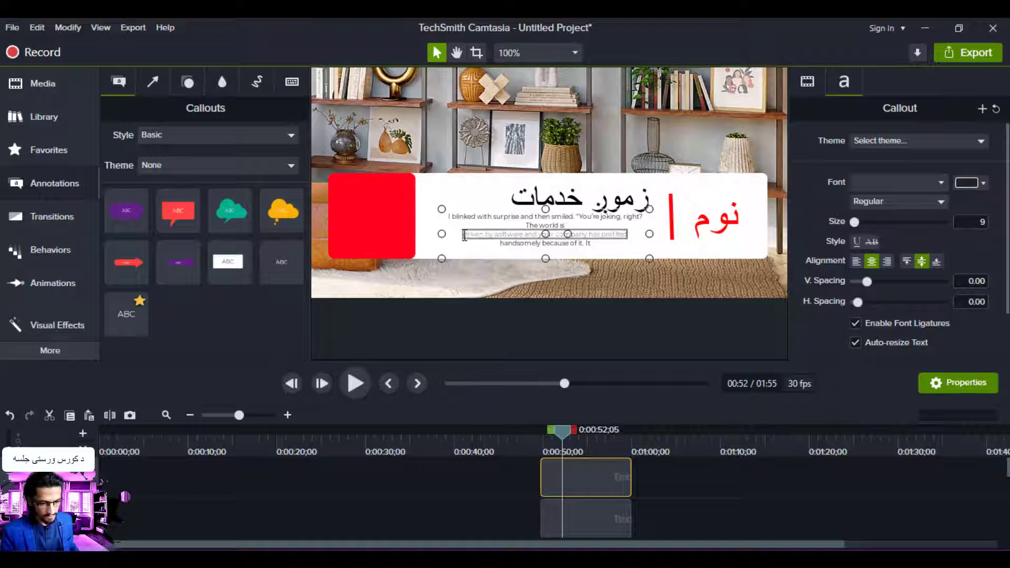
key("BackSpace")
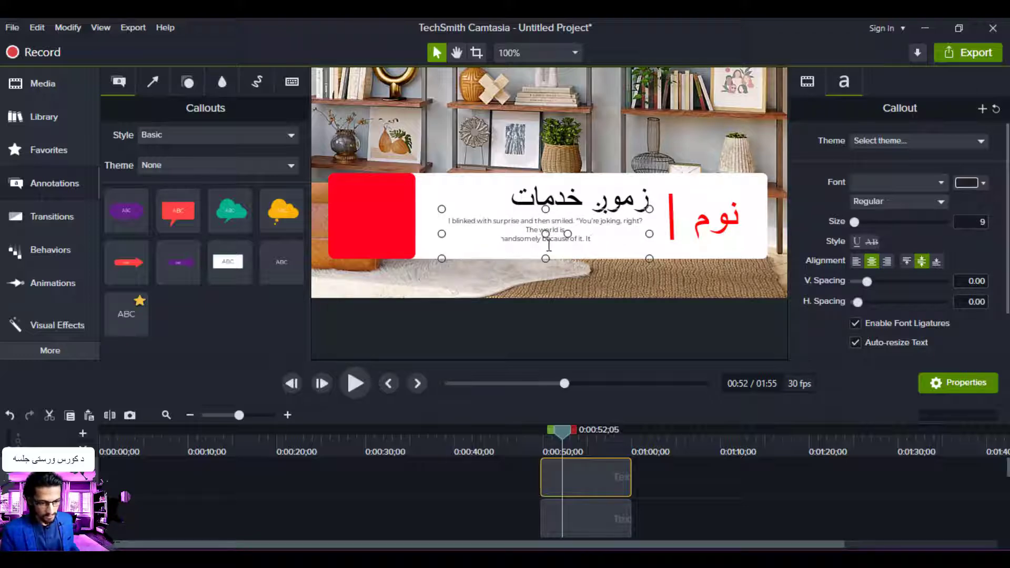
Delete the line "handsomely because of it. It" from the English description and set the remaining text's font size to 21
left_click_drag(486, 244, 499, 240)
key("BackSpace")
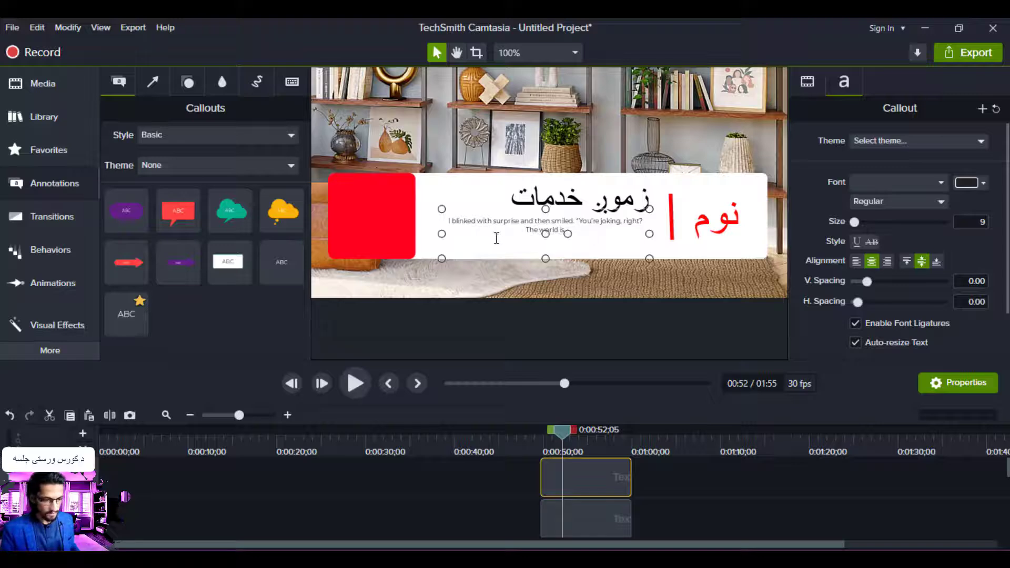
key("ctrl+a")
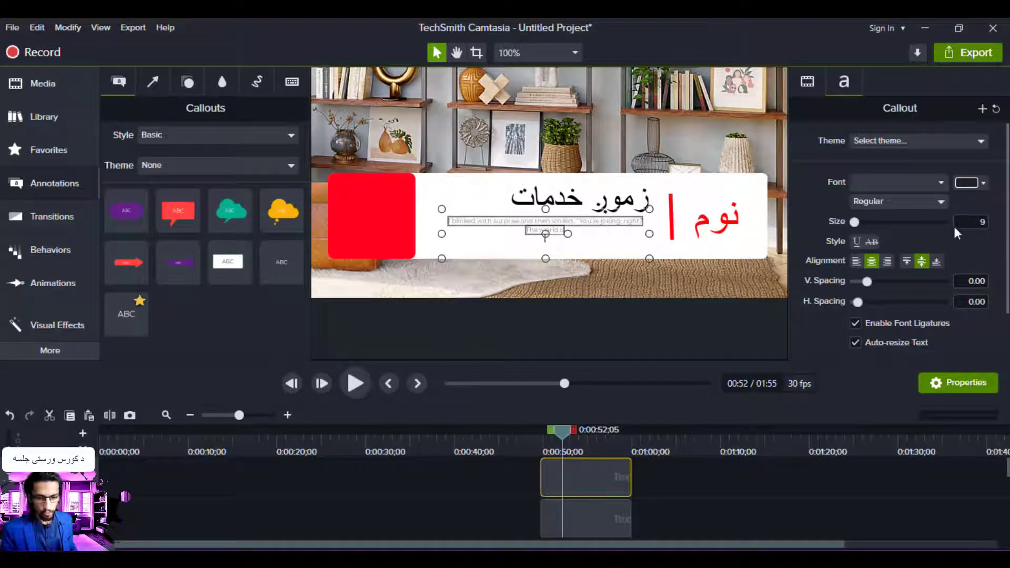
left_click_drag(979, 222, 1000, 224)
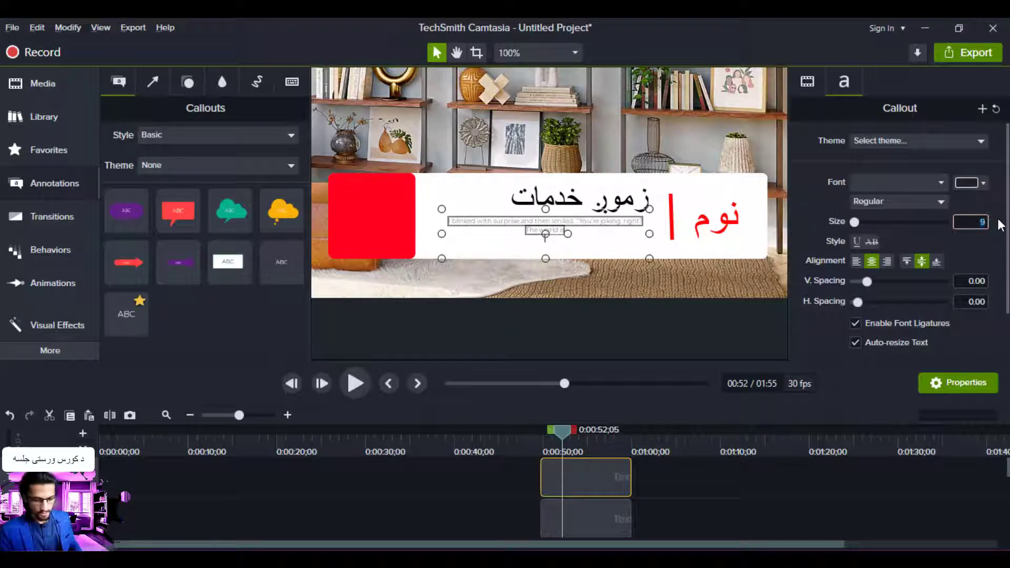
type("21")
key("Return")
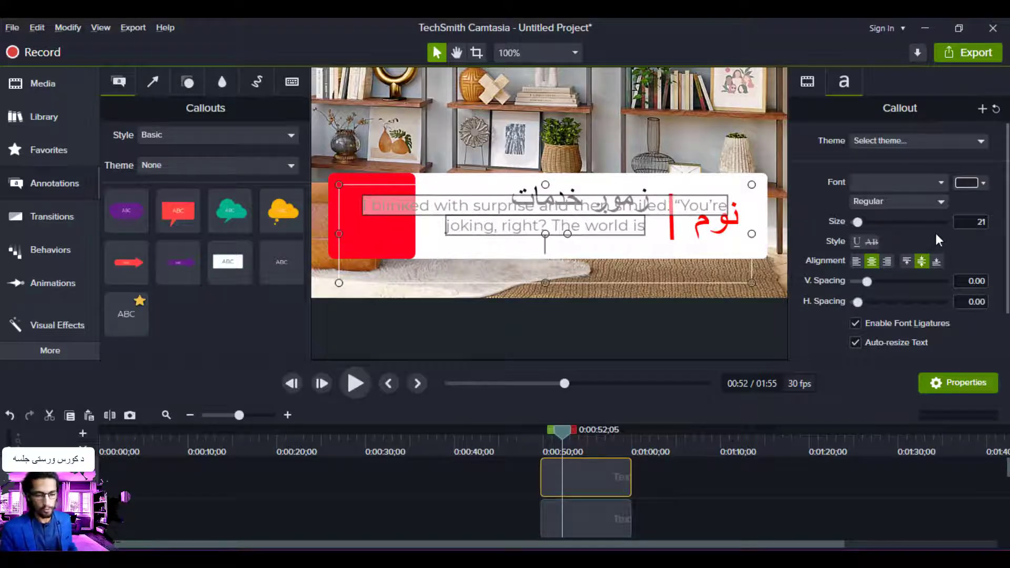
Reduce the English description's font size to 14 and narrow its text box to fit between the red square and the red line
scroll(963, 222, "down", 1)
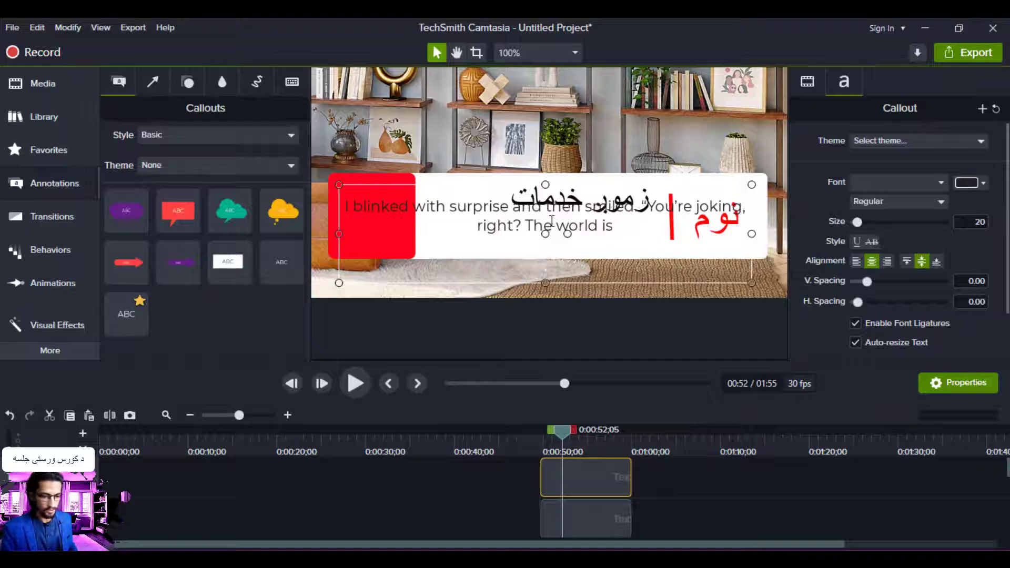
left_click(670, 488)
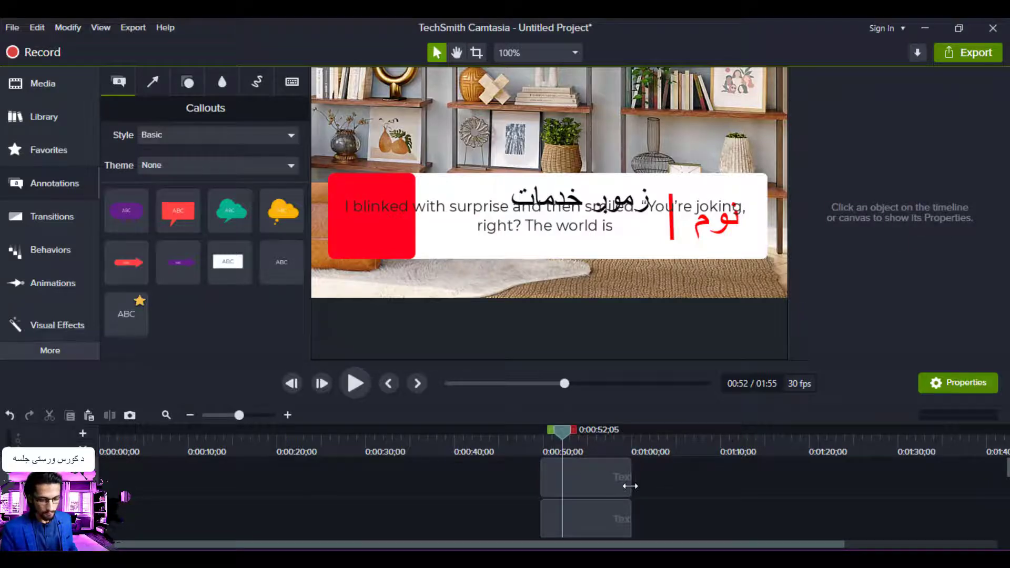
left_click(599, 467)
scroll(964, 222, "down", 2)
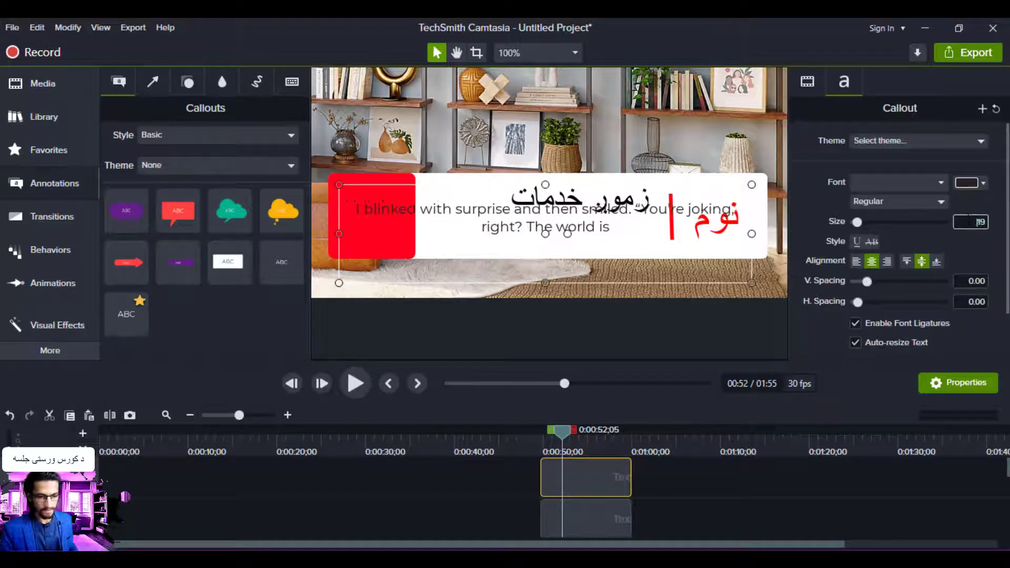
scroll(969, 222, "down", 4)
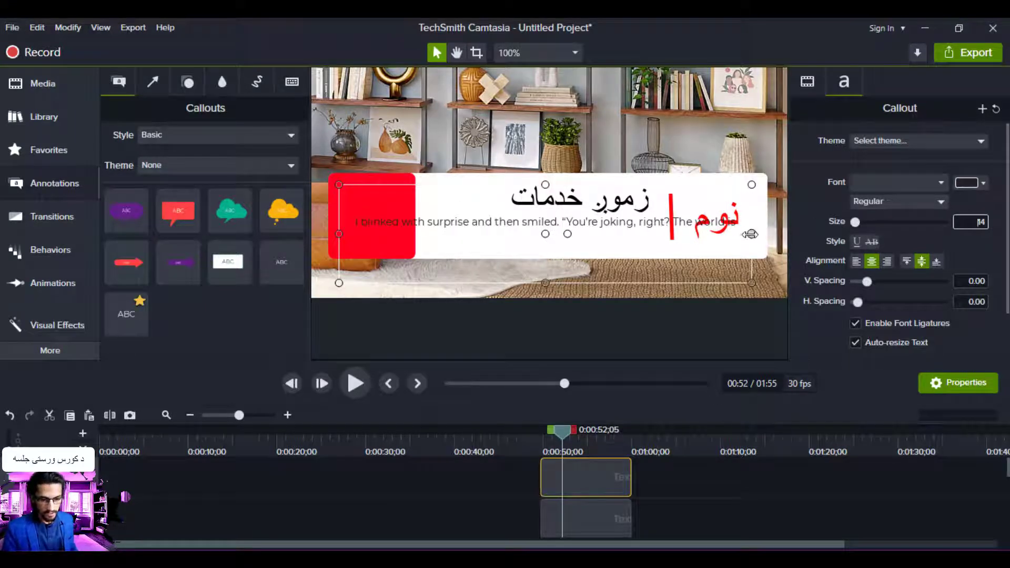
left_click_drag(752, 226, 669, 223)
left_click_drag(339, 233, 454, 243)
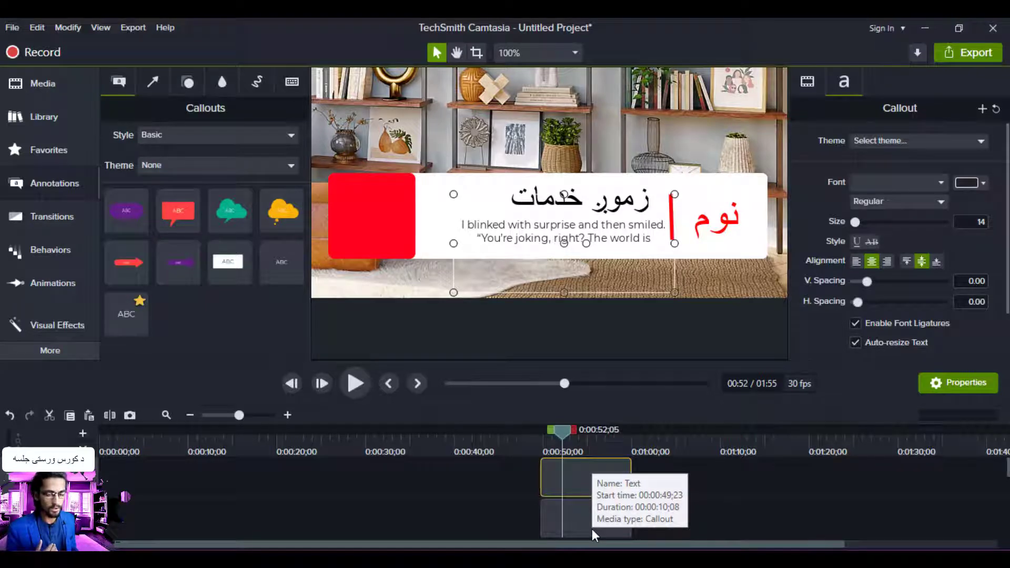
Apply the Jump And Fall behavior to the English description text and to the "زموږ خدمات" heading
left_click(58, 251)
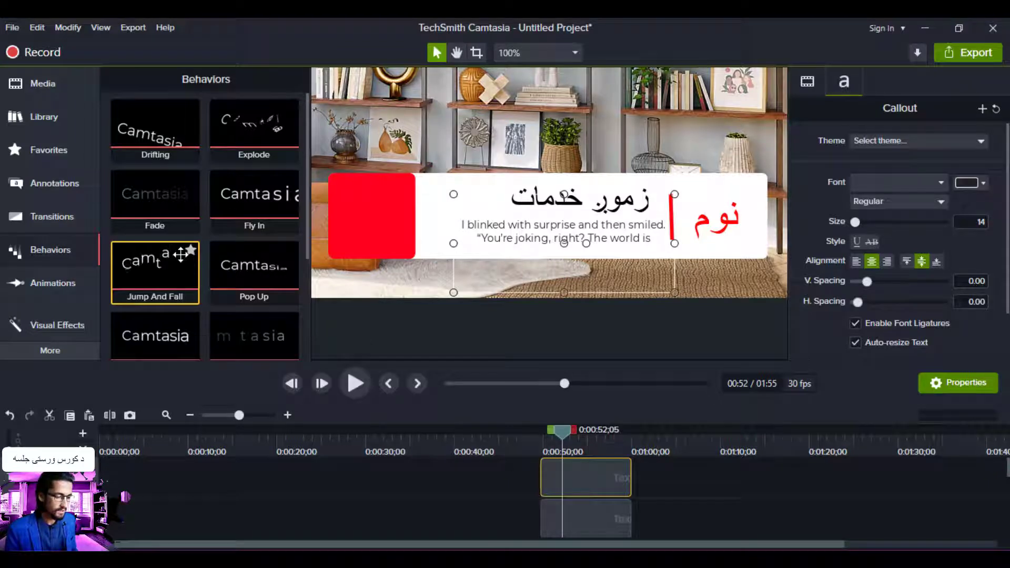
left_click_drag(174, 257, 587, 477)
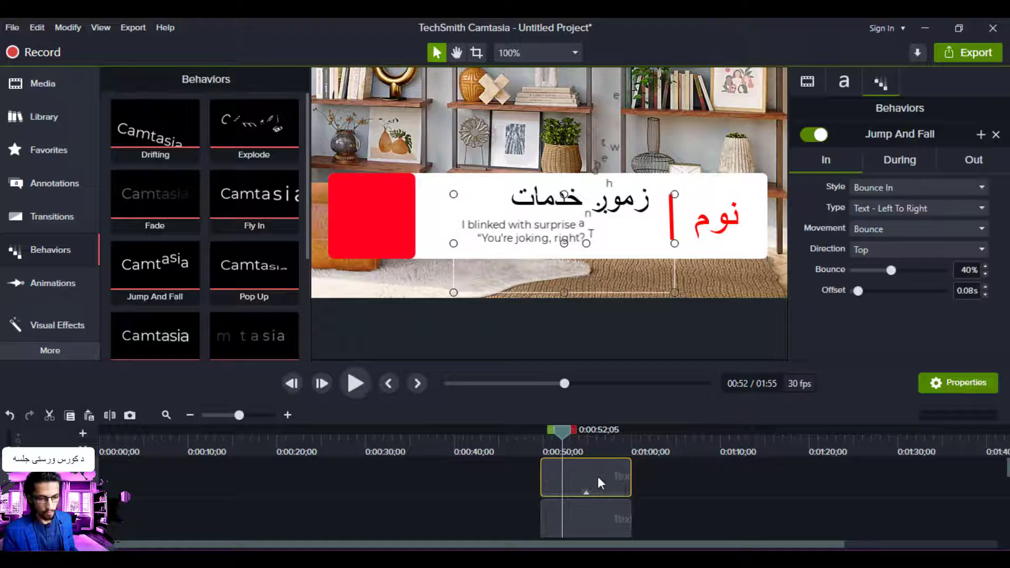
left_click_drag(1007, 475, 1008, 483)
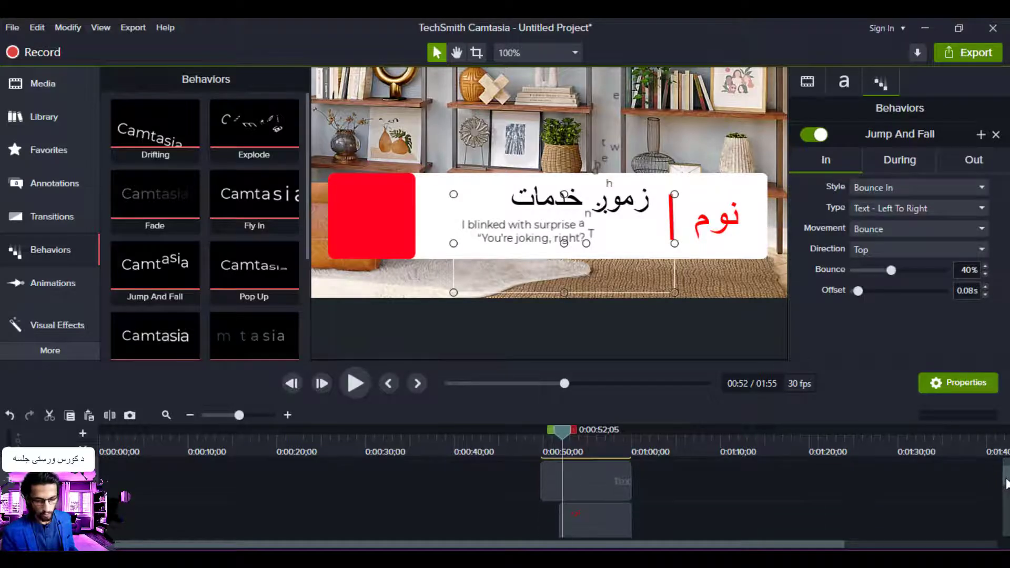
left_click(607, 493)
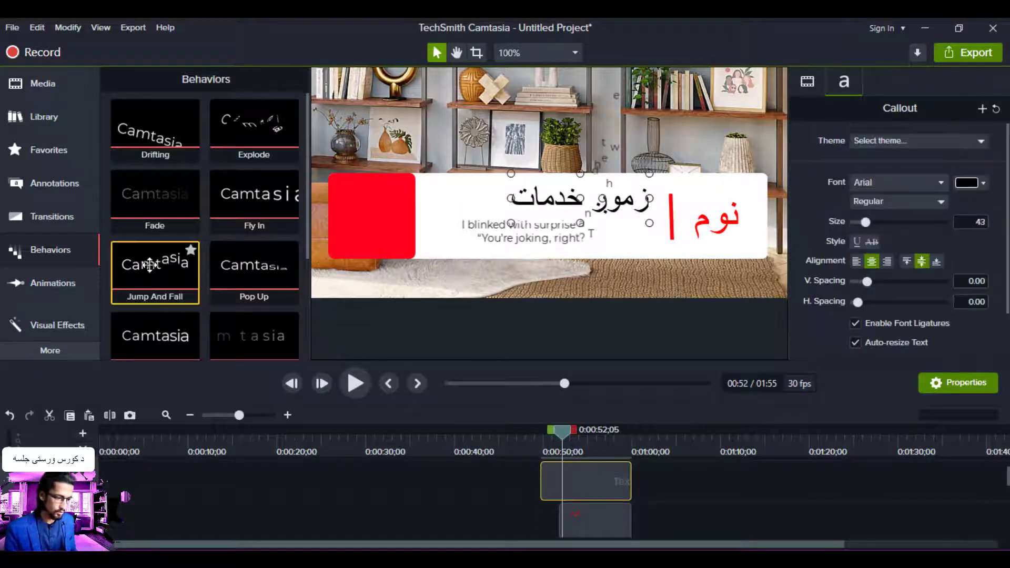
left_click_drag(155, 266, 597, 493)
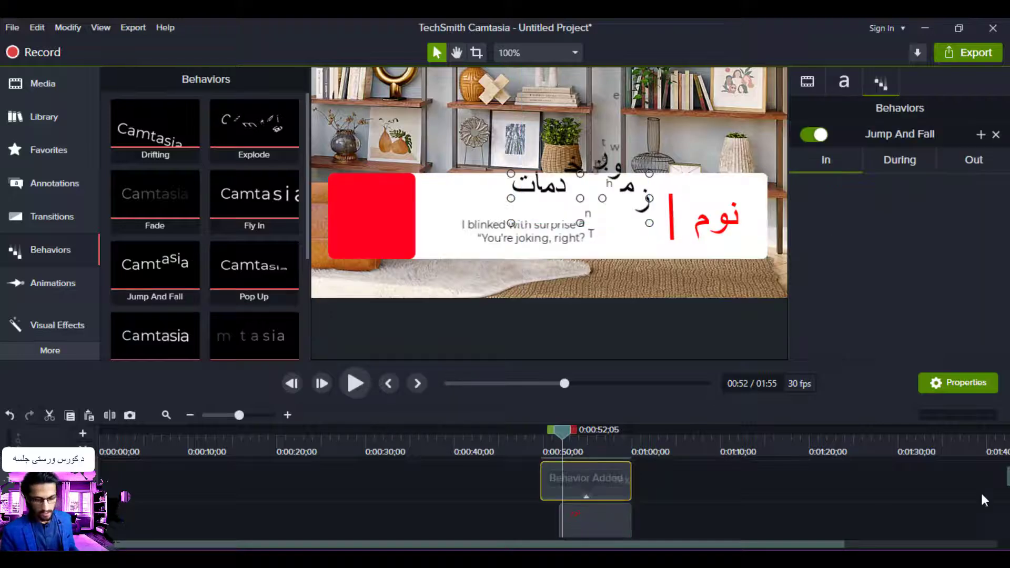
Apply the Explode behavior to the red "نوم" text
mouse_move(1007, 483)
left_mouse_down()
mouse_move(1007, 498)
mouse_move(1007, 484)
left_mouse_up()
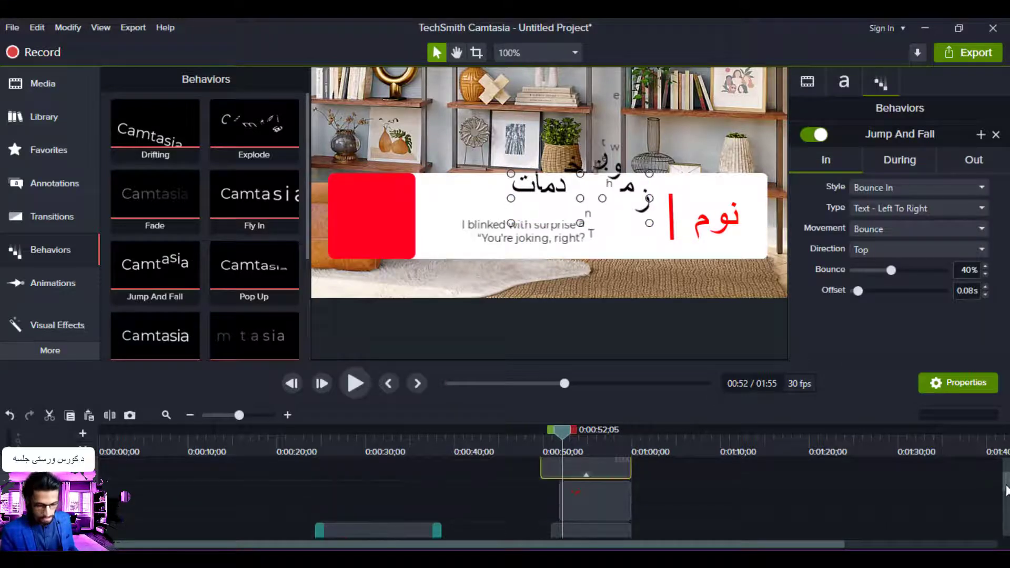
left_click(601, 488)
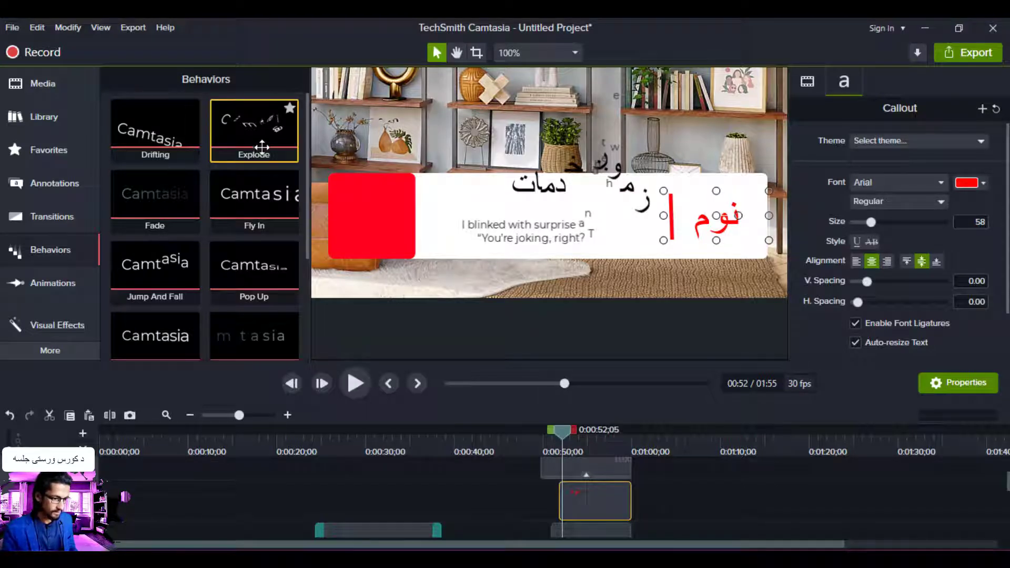
key("ctrl+a")
left_click_drag(569, 470, 583, 496)
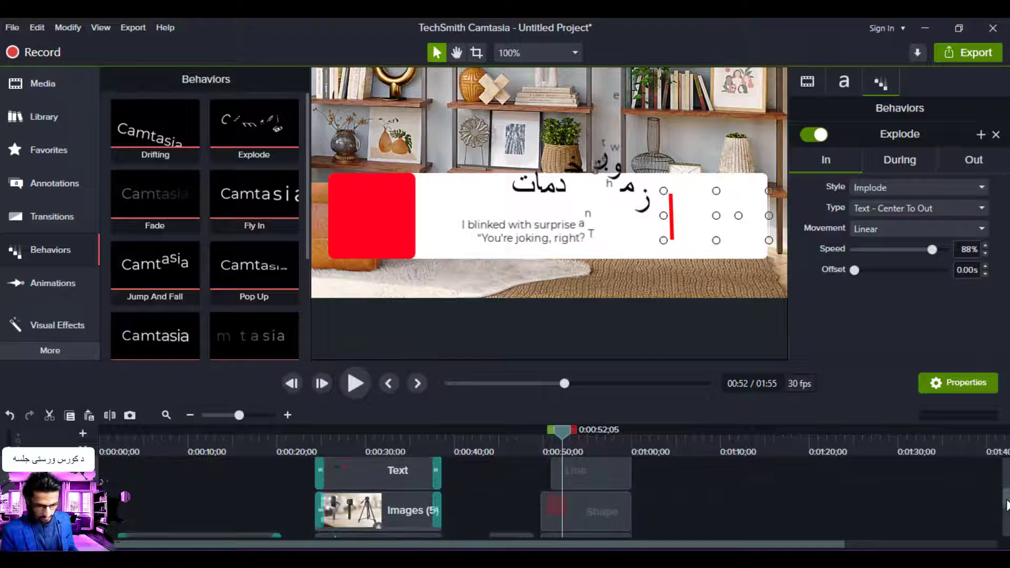
Add the Transmission transition to both ends of the red line clip and the red square clip
left_click(617, 477)
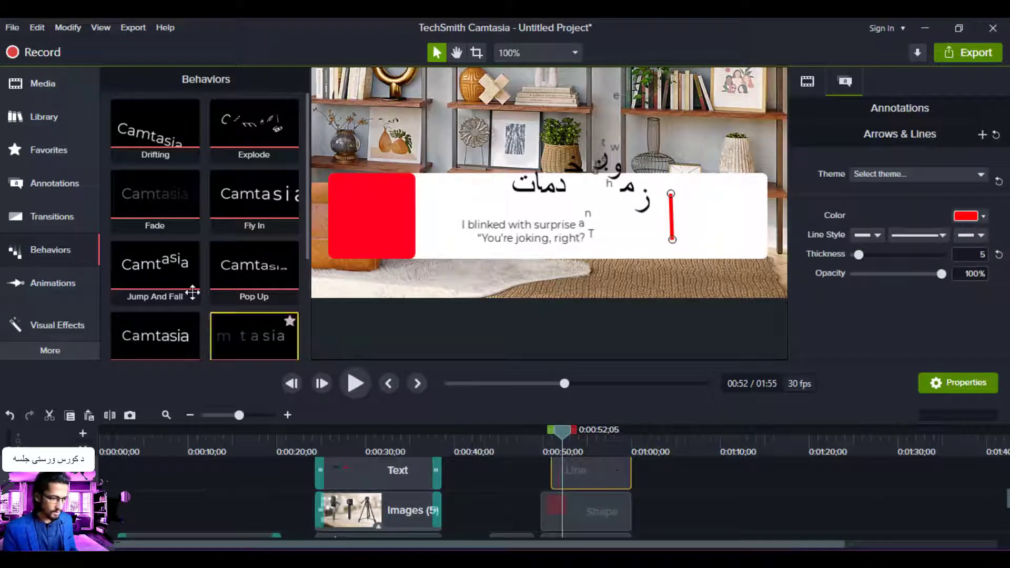
left_click(52, 188)
left_click(52, 217)
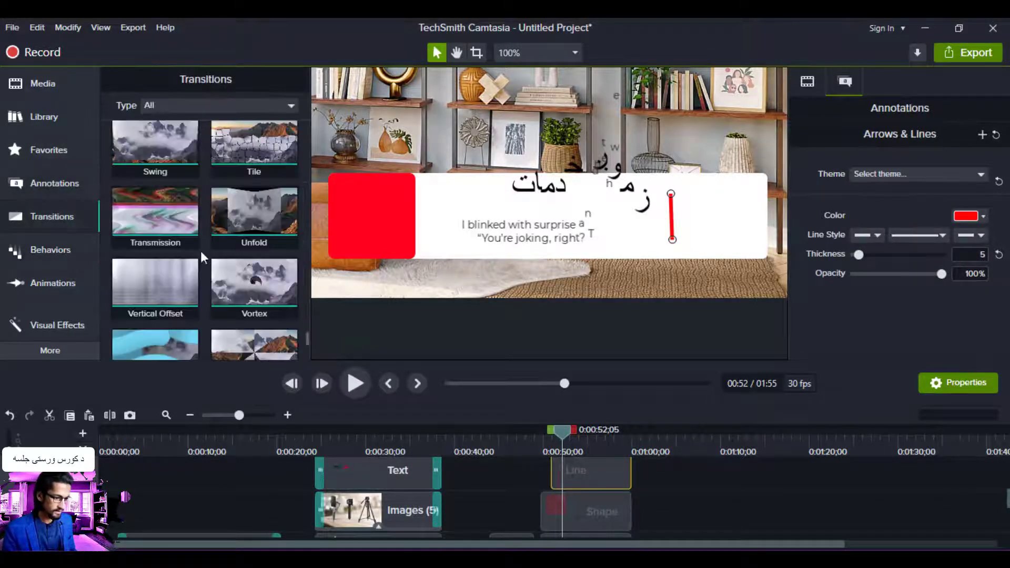
left_click(194, 215)
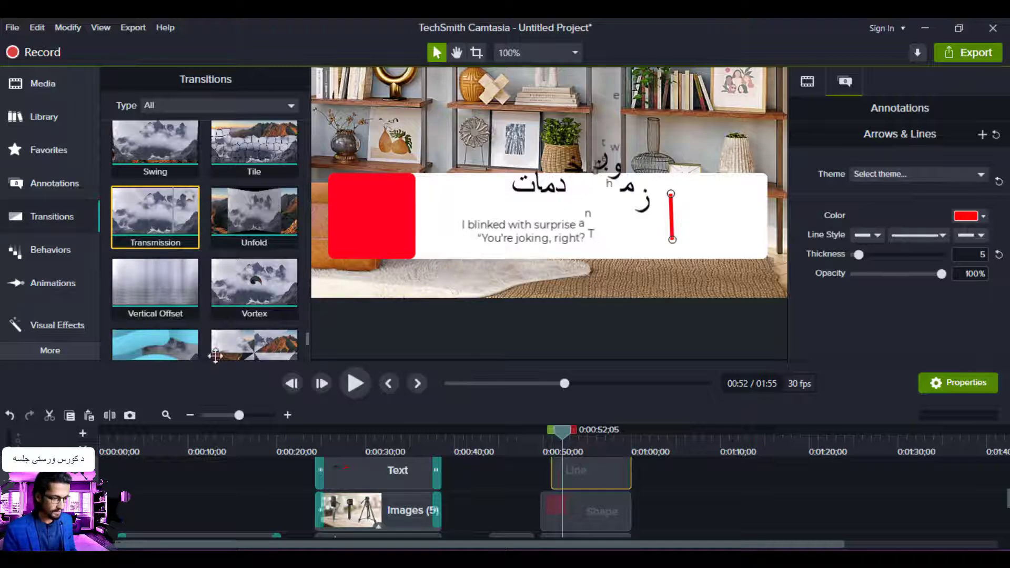
left_click(192, 288)
left_click_drag(467, 427, 588, 480)
left_click(158, 222)
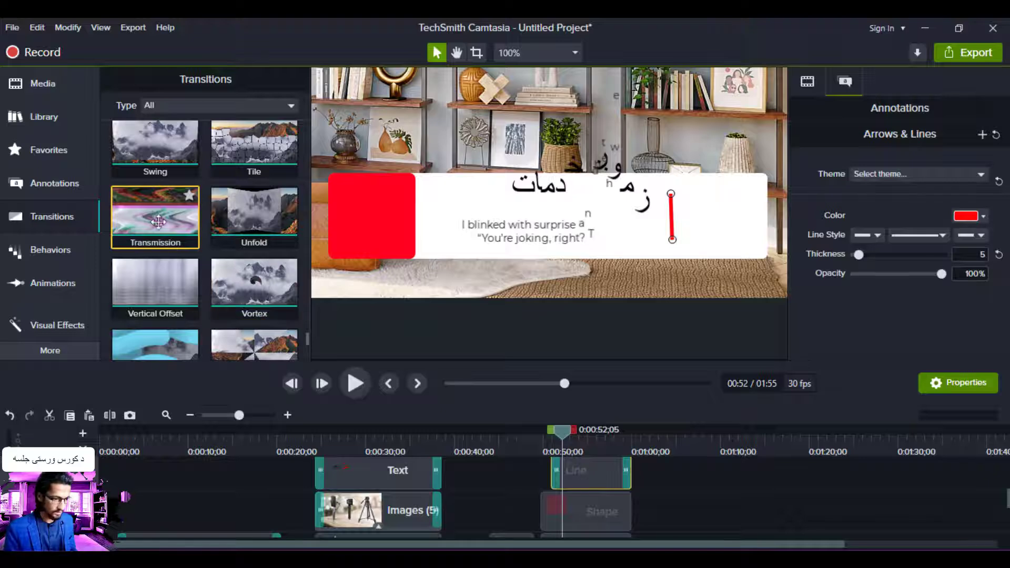
left_click_drag(142, 281, 593, 520)
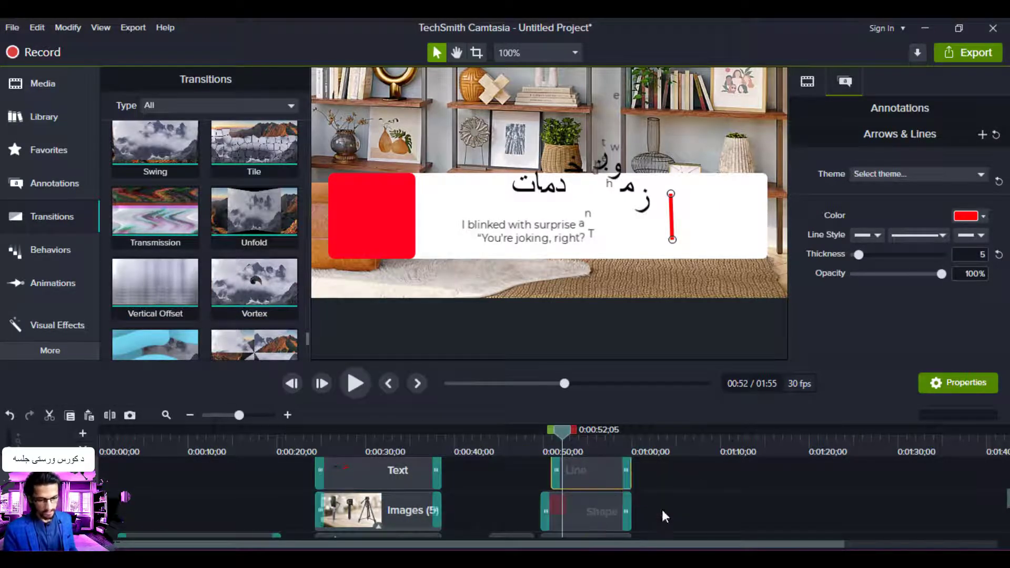
Group the red square, red line and three banner texts, and inspect the group's editable text properties
left_click_drag(661, 507, 538, 333)
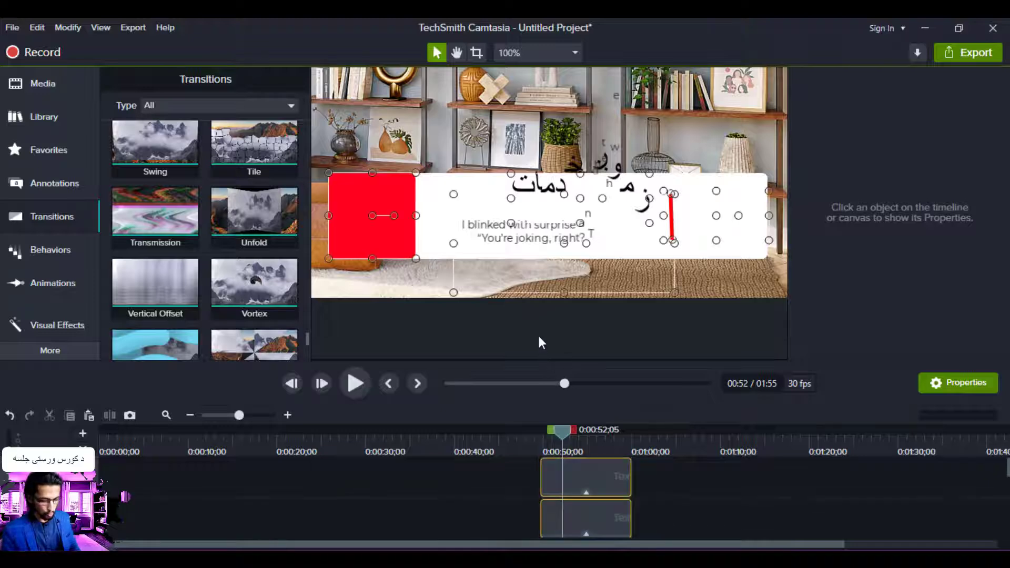
key("ctrl+g")
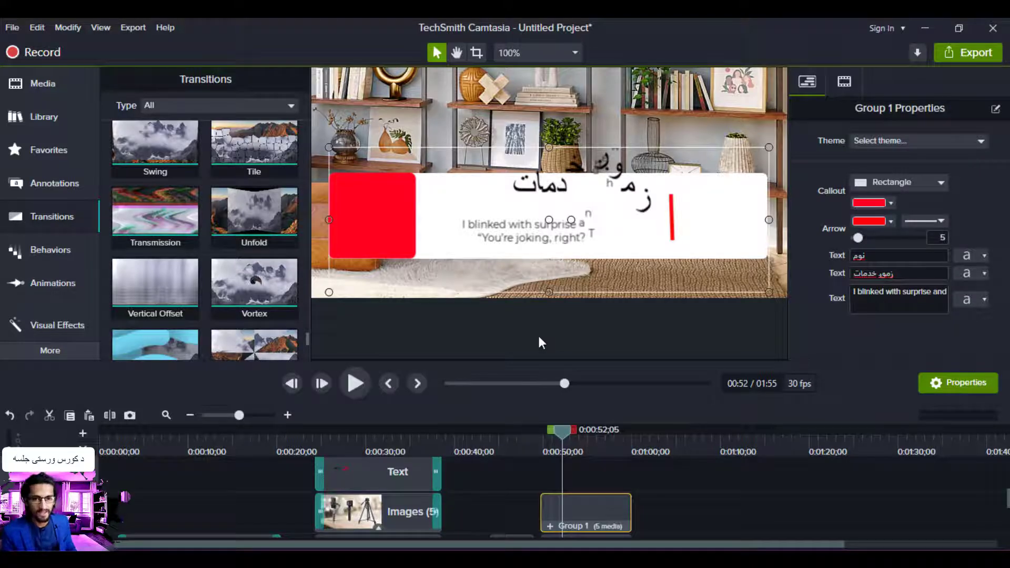
left_click(874, 258)
left_click(855, 273)
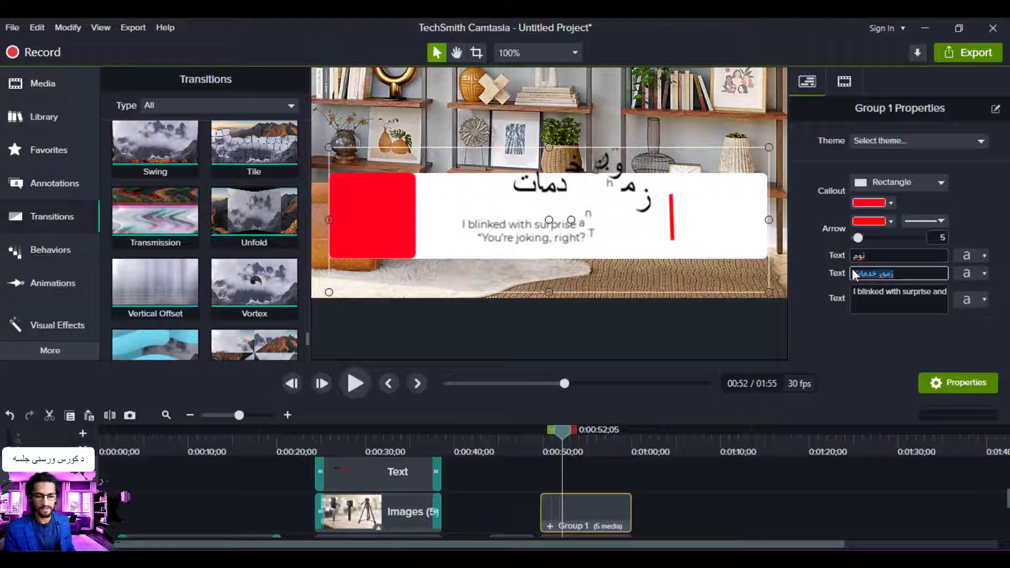
left_click(883, 292)
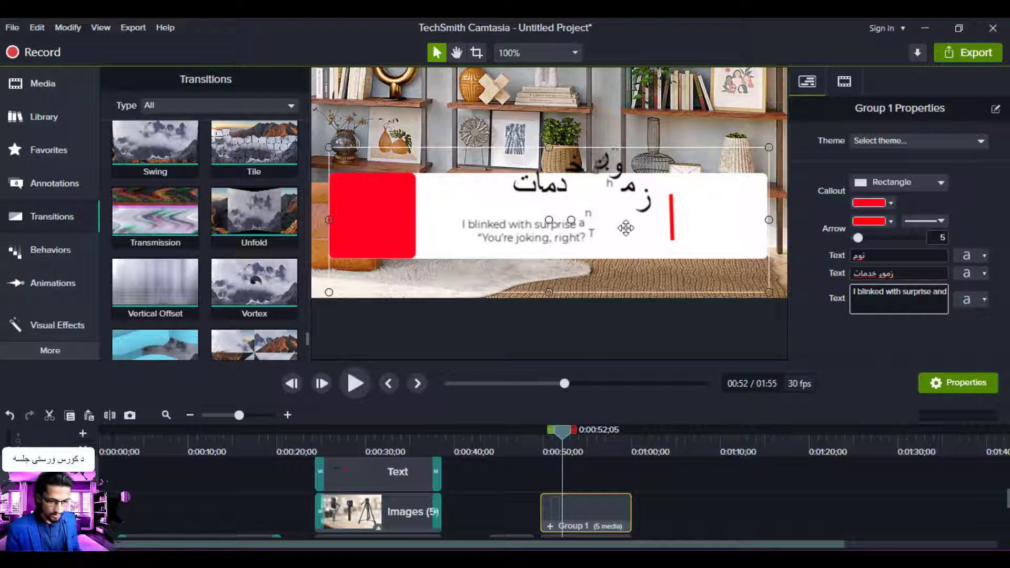
Fit the whole frame in the preview and play back the banner animation from about 0:00:48;20
left_click(452, 188)
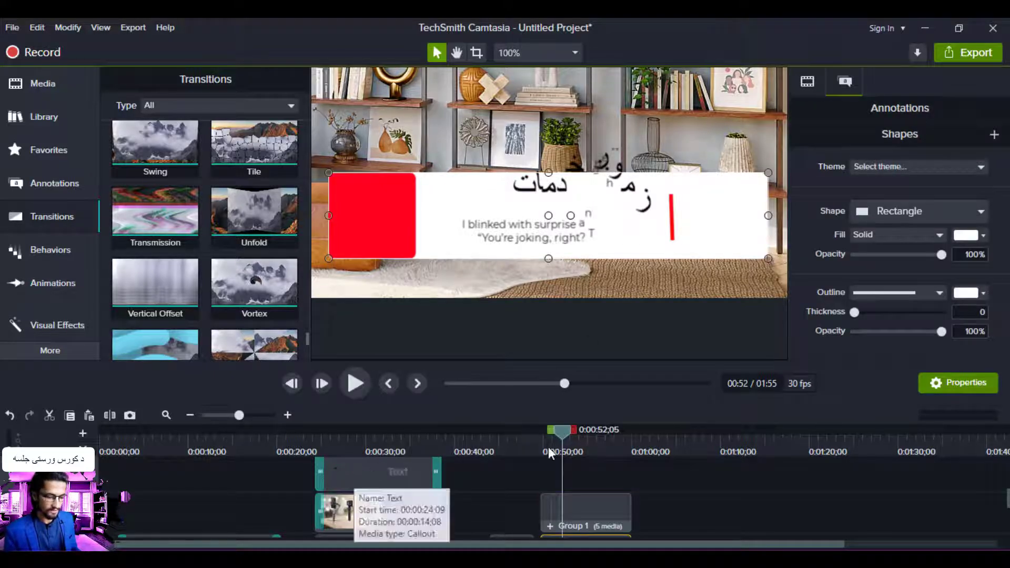
left_click(518, 55)
left_click(523, 75)
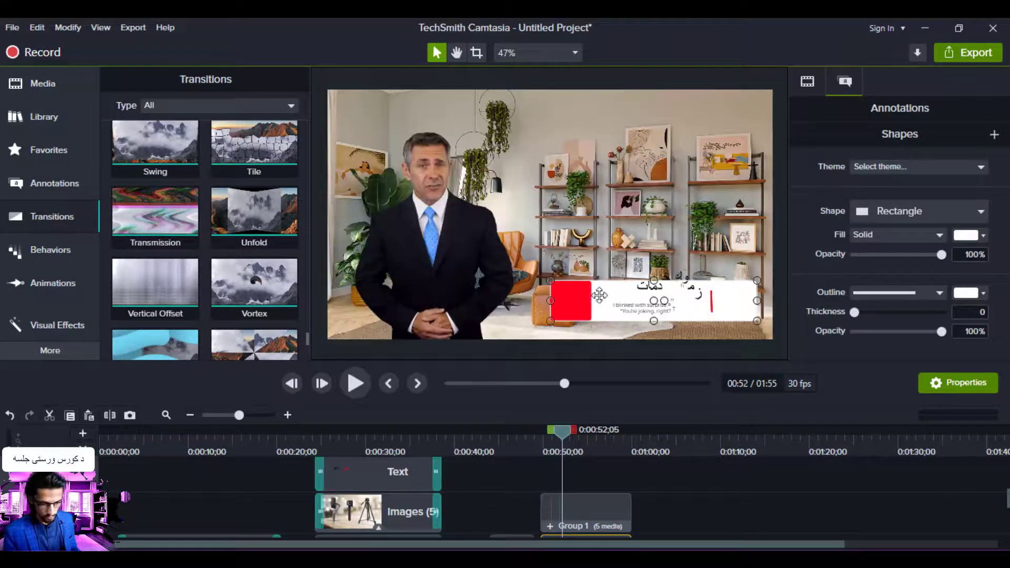
left_click_drag(567, 432, 534, 433)
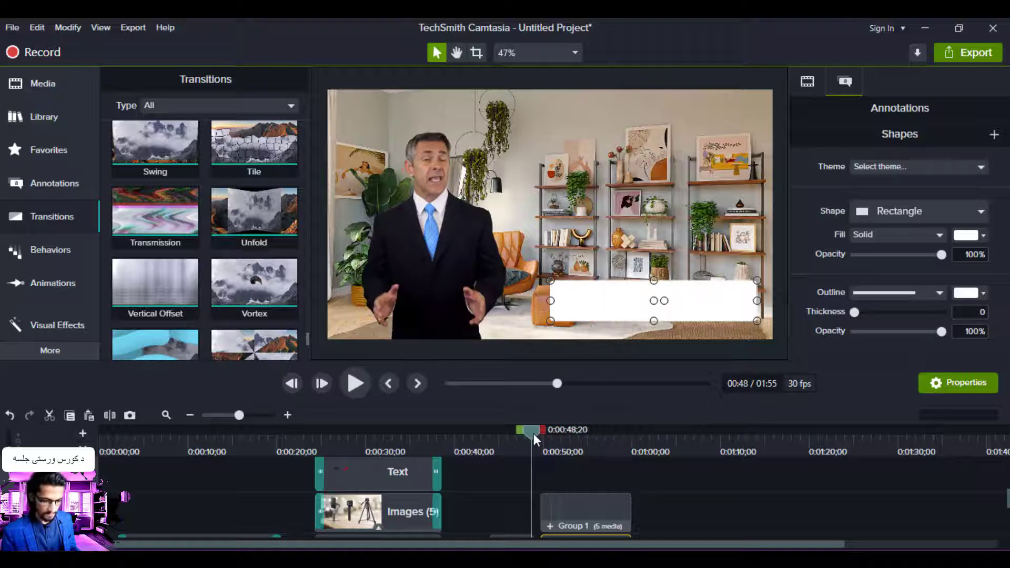
left_click(367, 388)
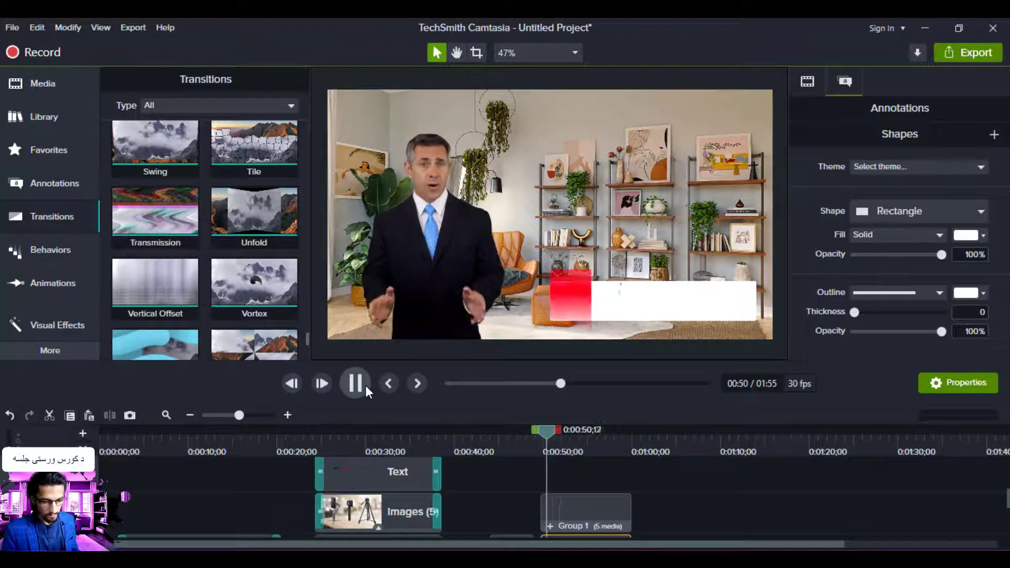
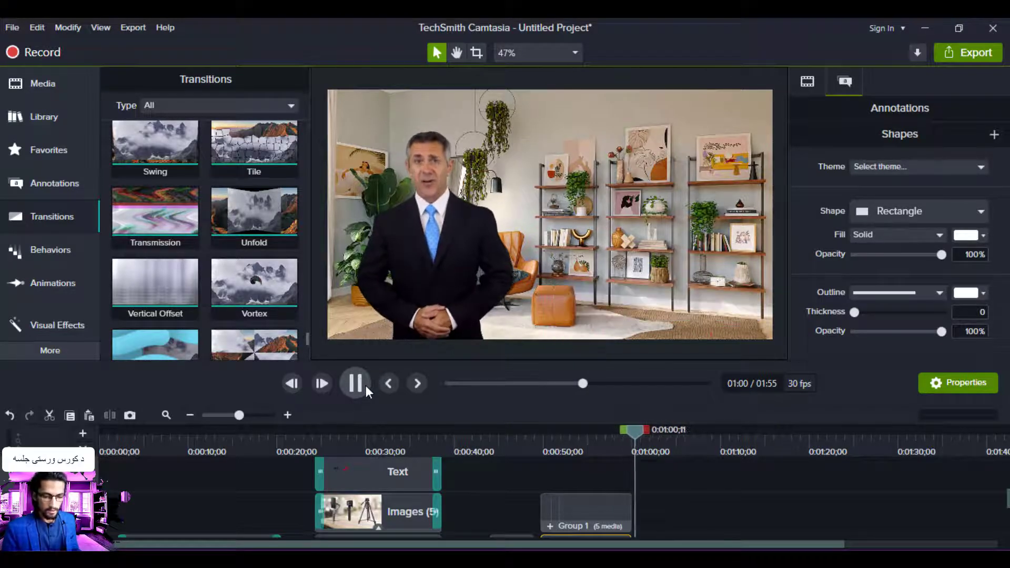
left_click(365, 386)
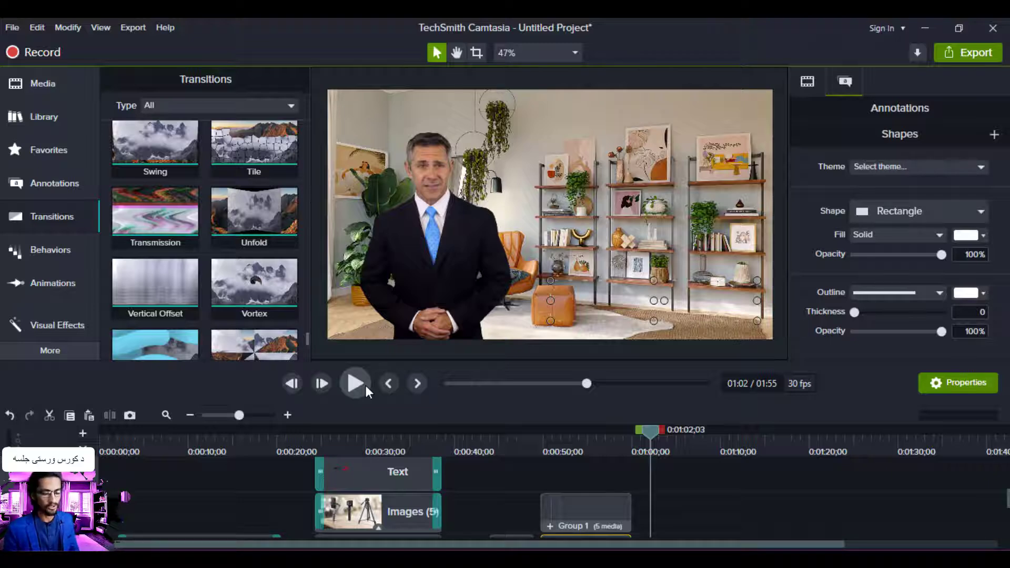
Split the presenter and Video BG clips at 0:01:02;03 and group their two second parts
left_click(549, 213)
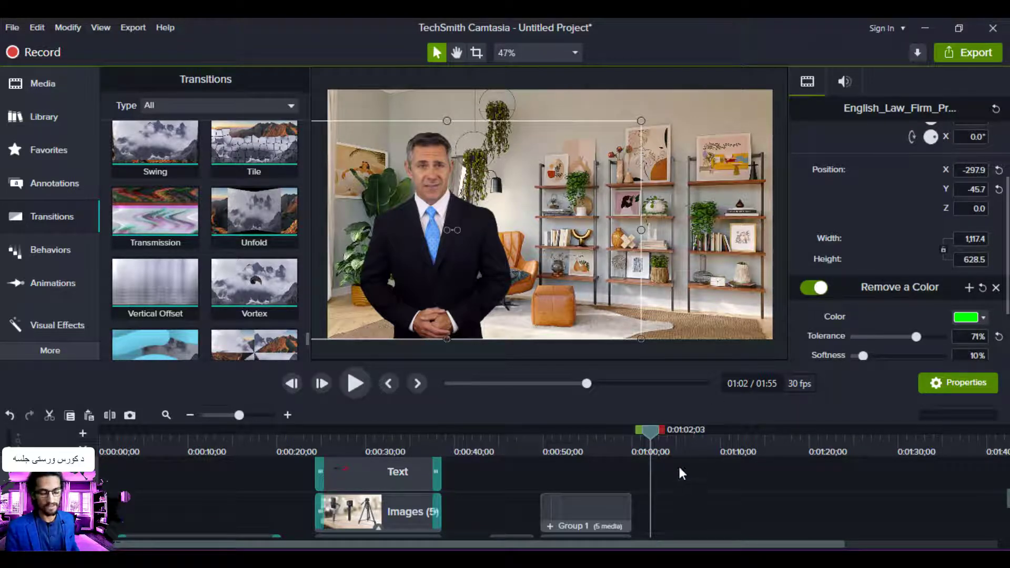
left_click_drag(1008, 498, 1004, 532)
scroll(1004, 537, "up", 1)
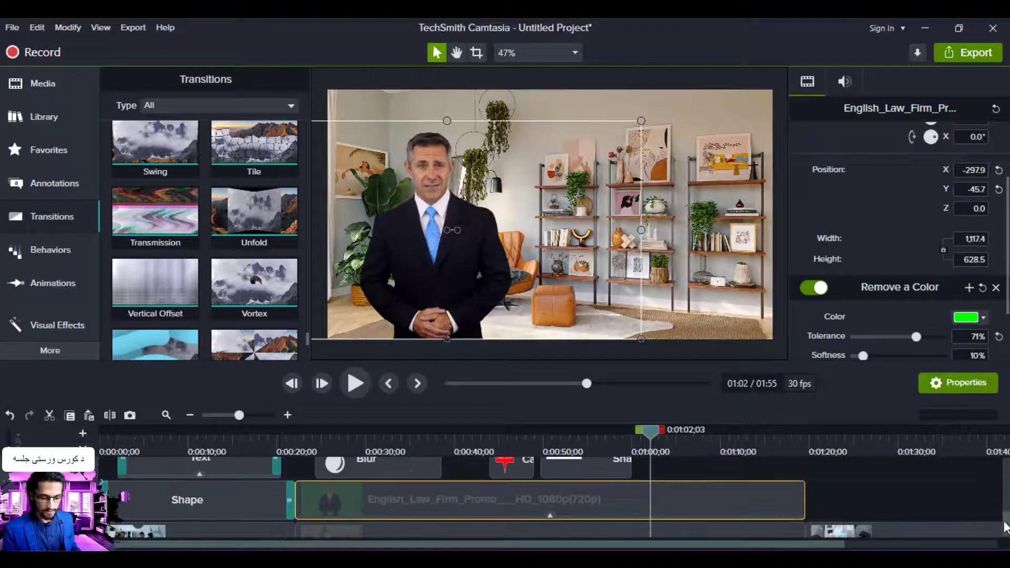
left_click(758, 532, "ctrl")
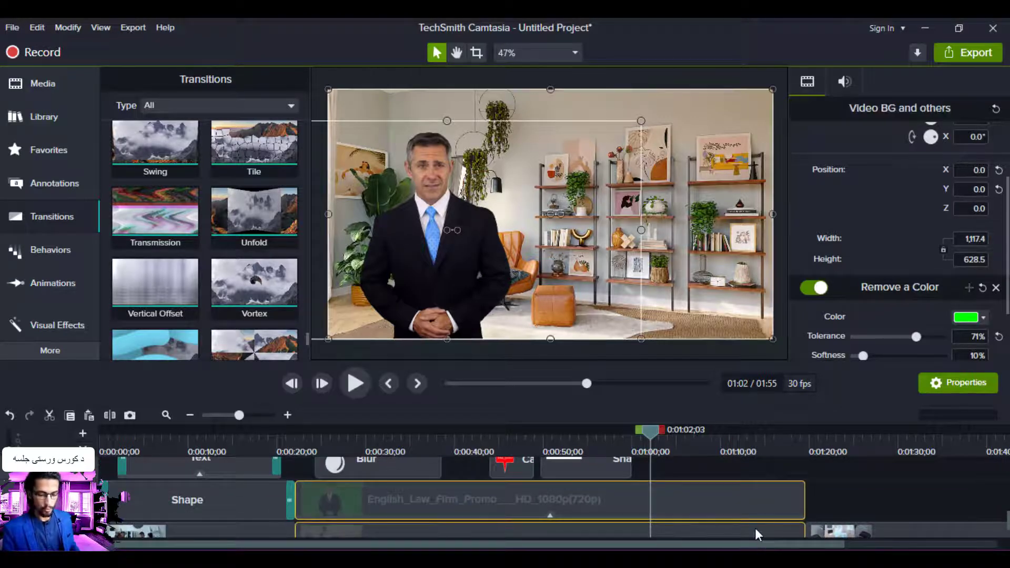
left_click(110, 415)
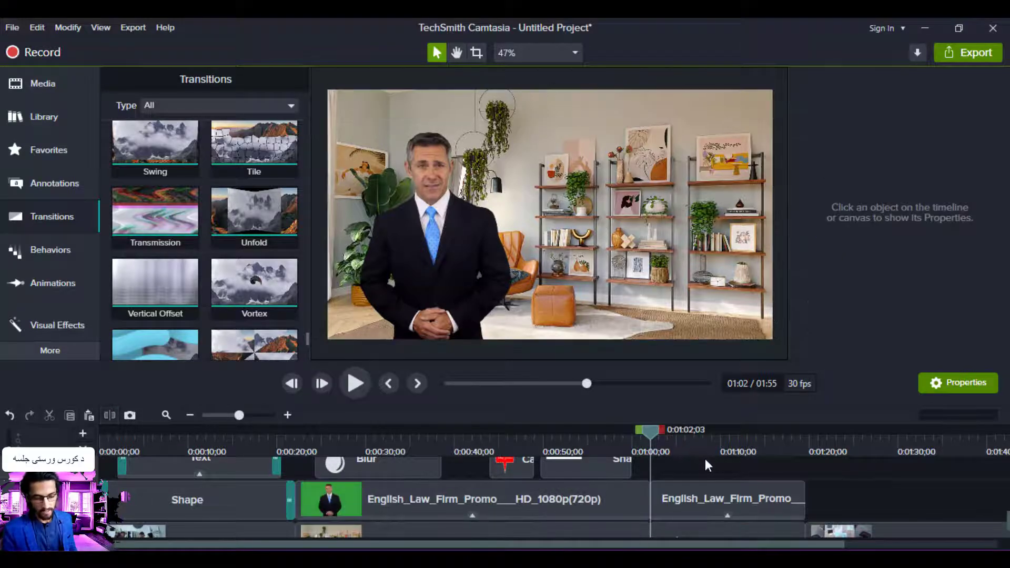
left_click(706, 498)
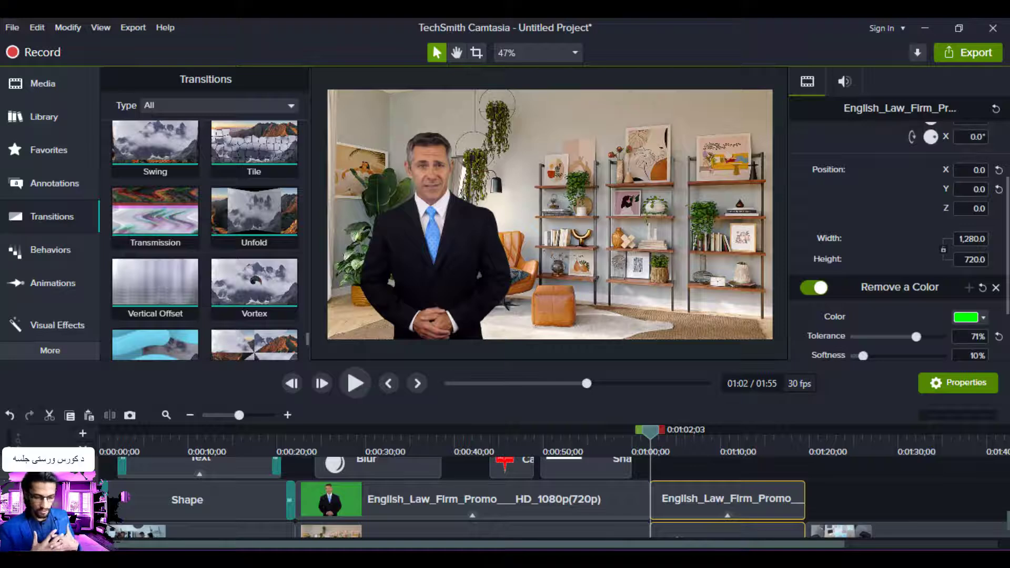
key("ctrl+g")
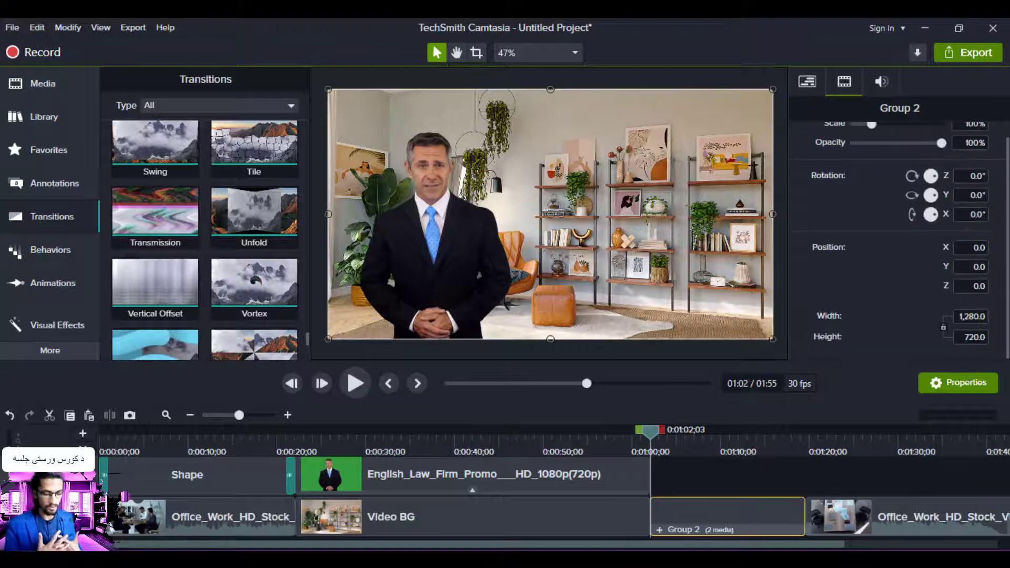
Add a white text rectangle callout above Group 2 and adjust its clip to run from about 0:01:06 to 0:01:13
left_click(671, 452)
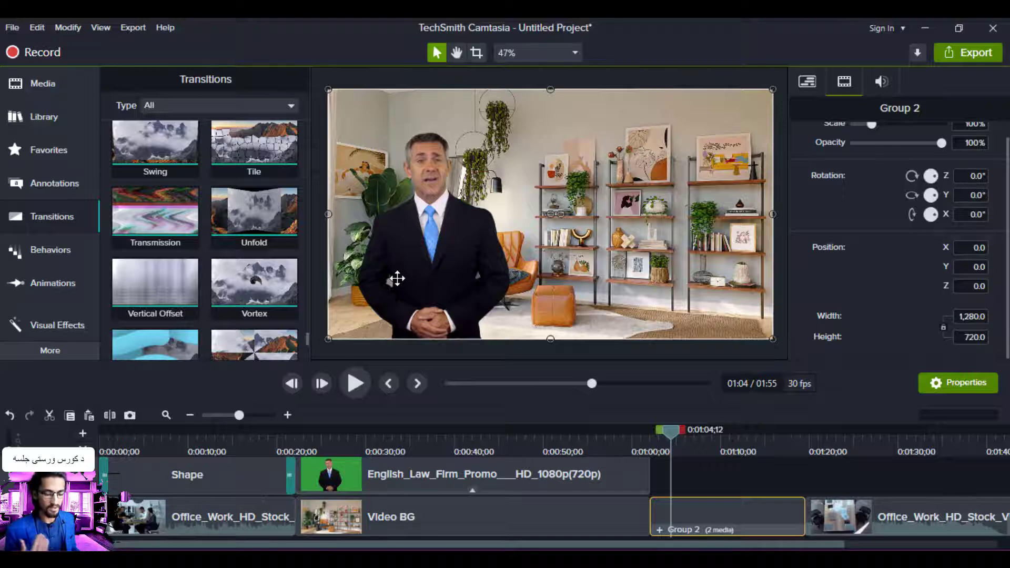
left_click(47, 179)
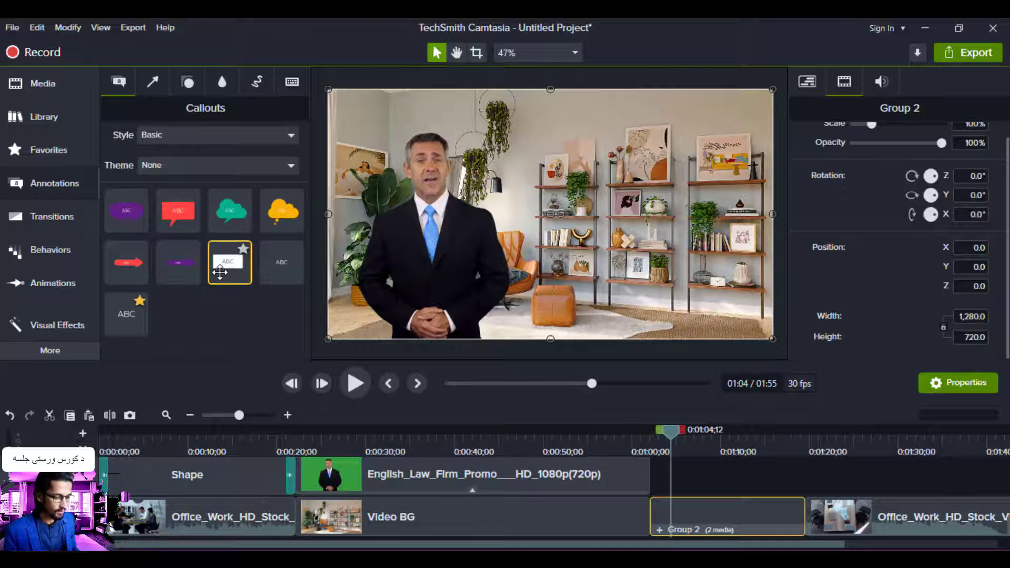
mouse_move(226, 266)
left_mouse_down()
mouse_move(750, 542)
mouse_move(671, 482)
left_mouse_up()
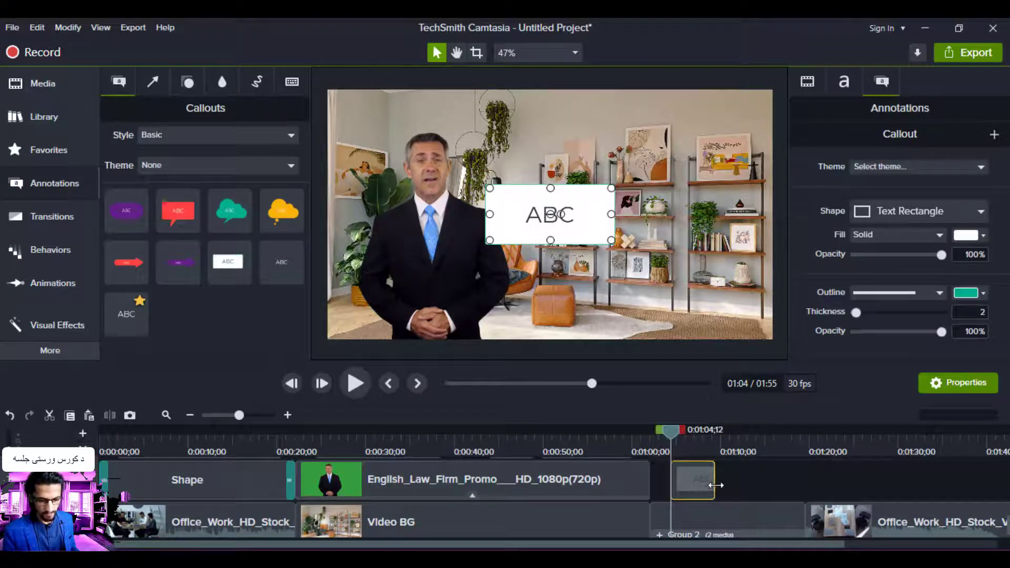
left_click_drag(717, 485, 744, 479)
left_click_drag(721, 478, 744, 479)
left_click_drag(724, 478, 727, 478)
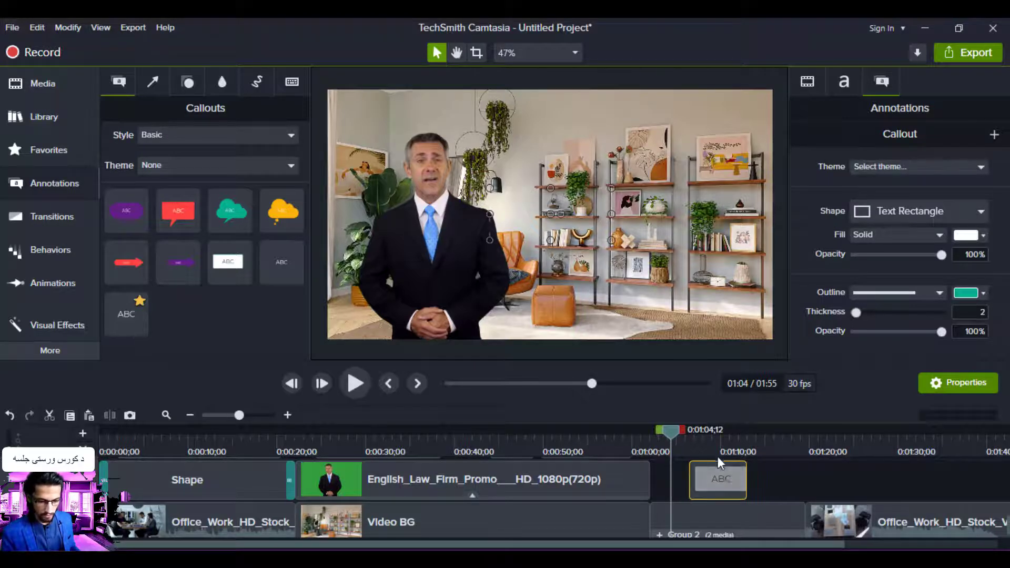
Place the callout over the presenter's torso and replace its text with the pasted line "and then smiled. “You’re joking,"
left_click(715, 452)
left_click_drag(553, 233, 453, 297)
double_click(454, 297)
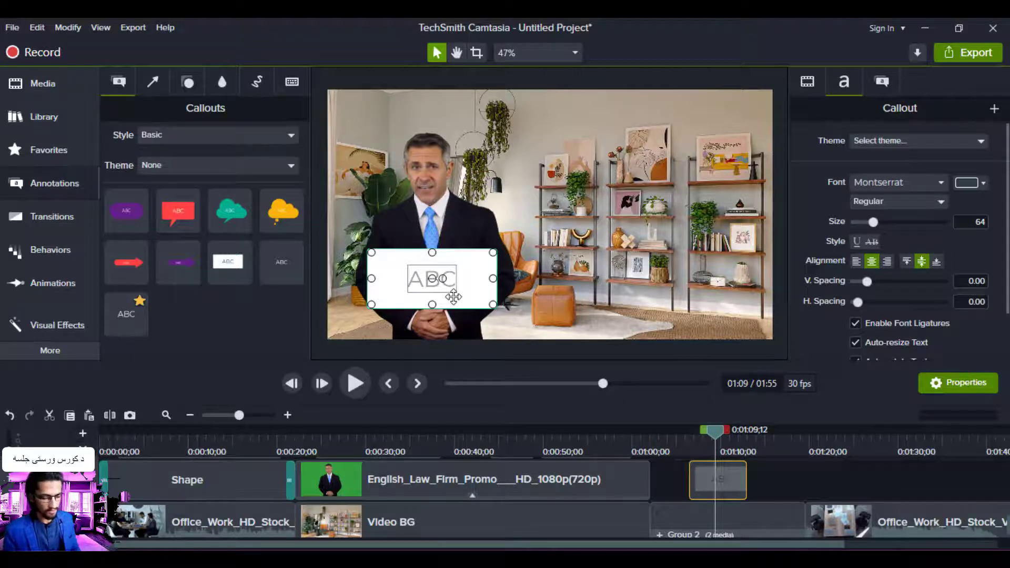
key("ctrl+v")
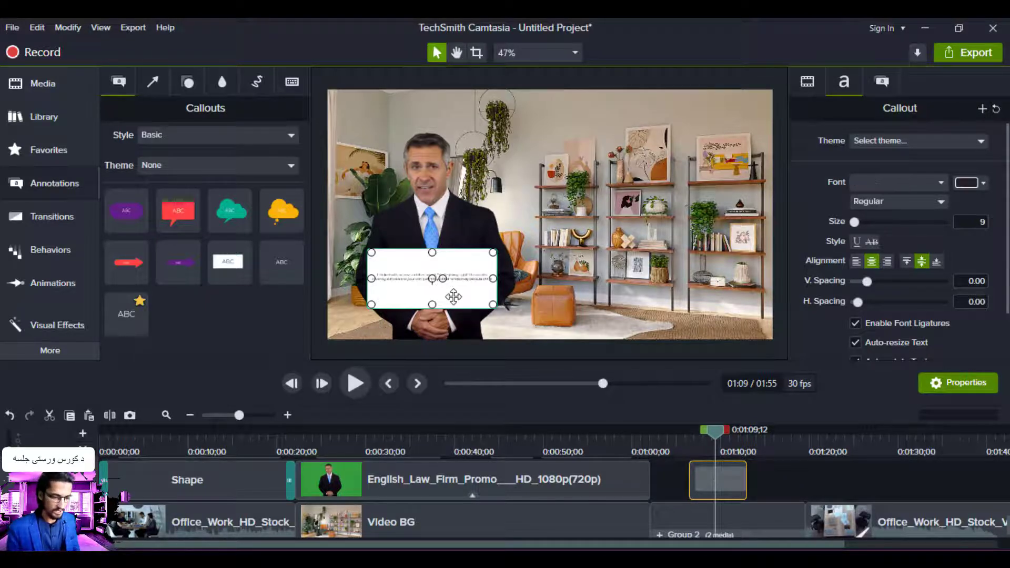
key("ctrl+a")
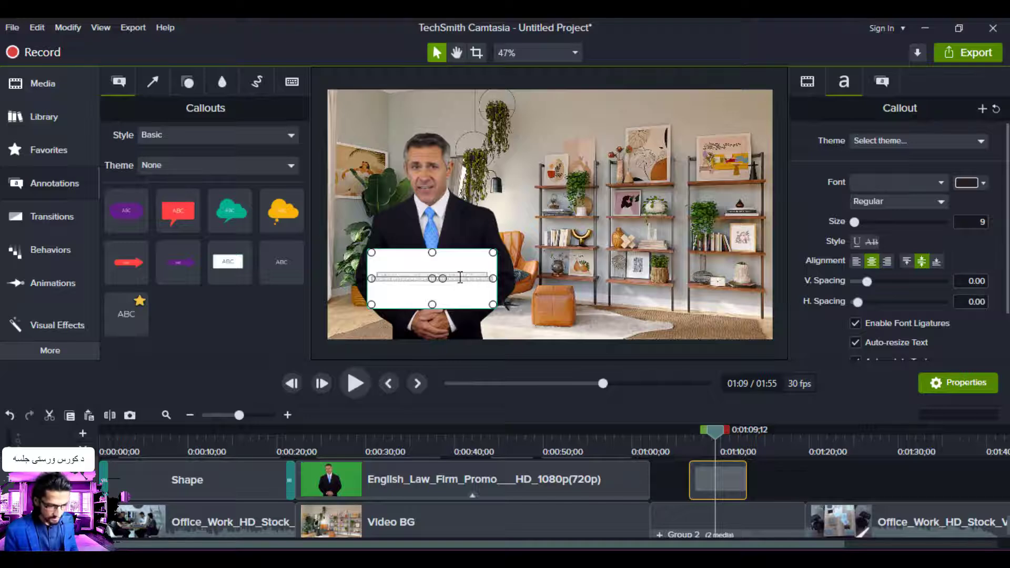
left_click_drag(459, 277, 426, 276)
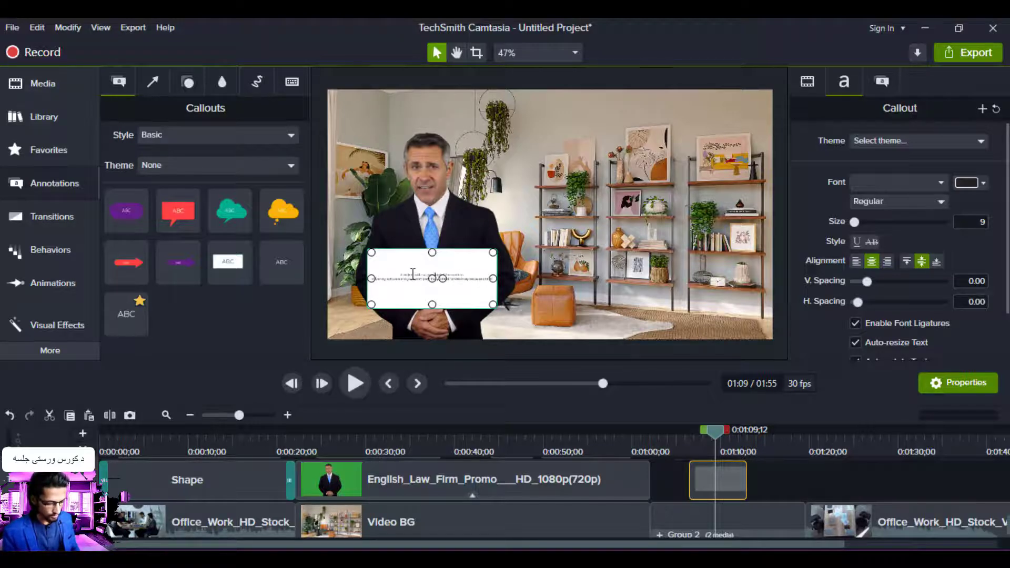
key("ctrl+a")
key("BackSpace")
key("ctrl+v")
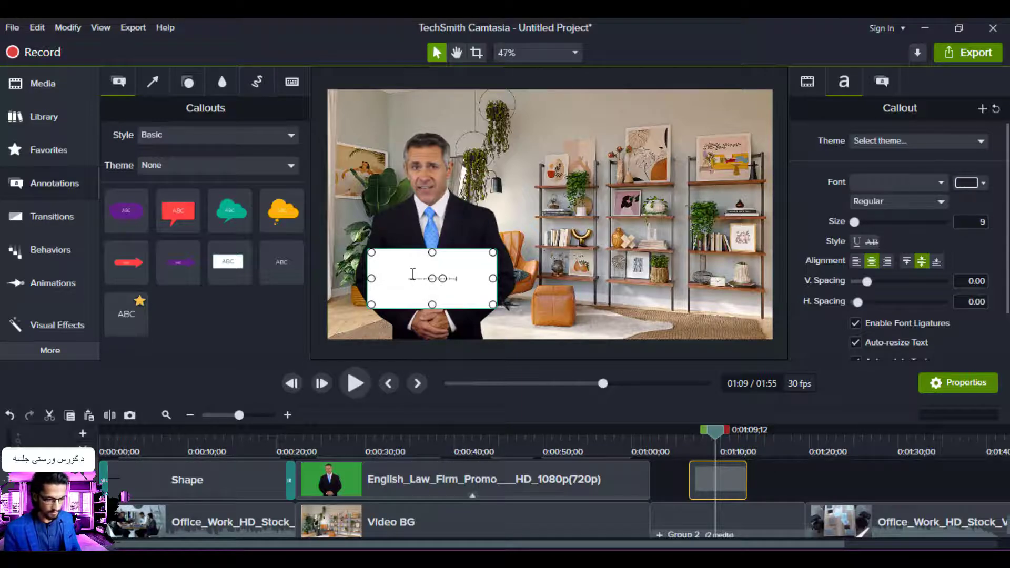
Set the caption text to size 37 and fit its box to a single line across the presenter's lower body
key("ctrl+a")
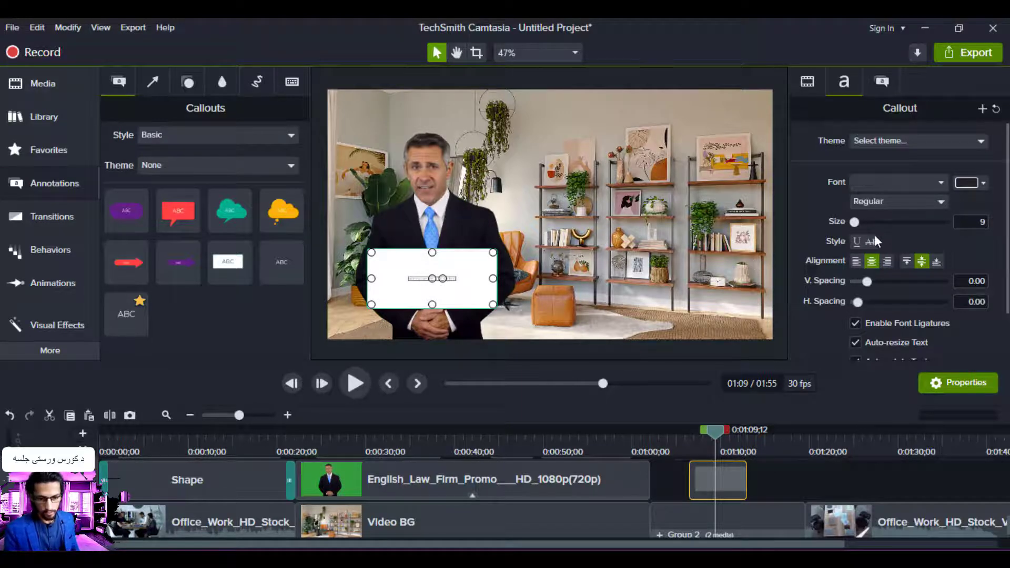
left_click_drag(854, 222, 872, 222)
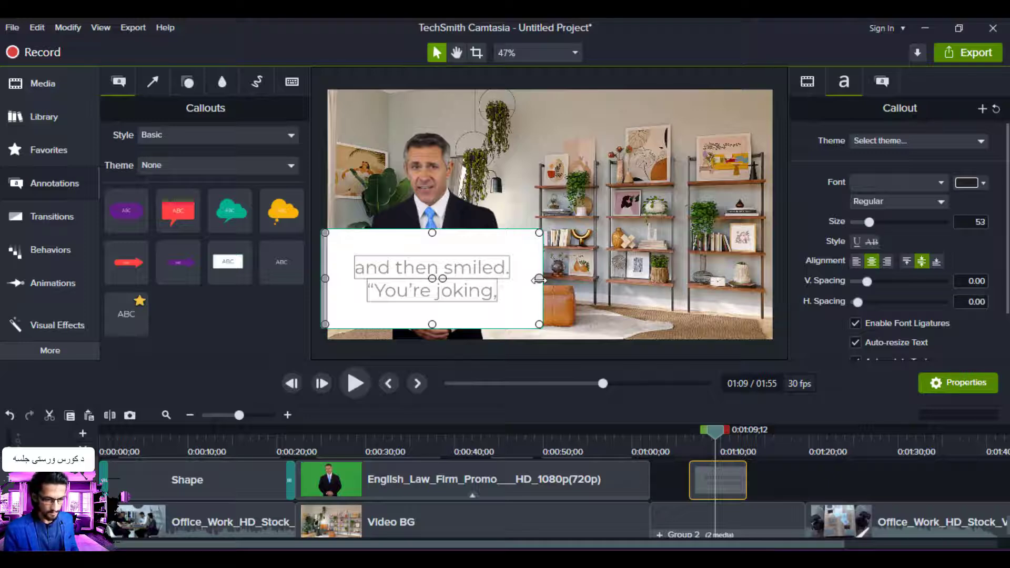
left_click_drag(540, 279, 653, 290)
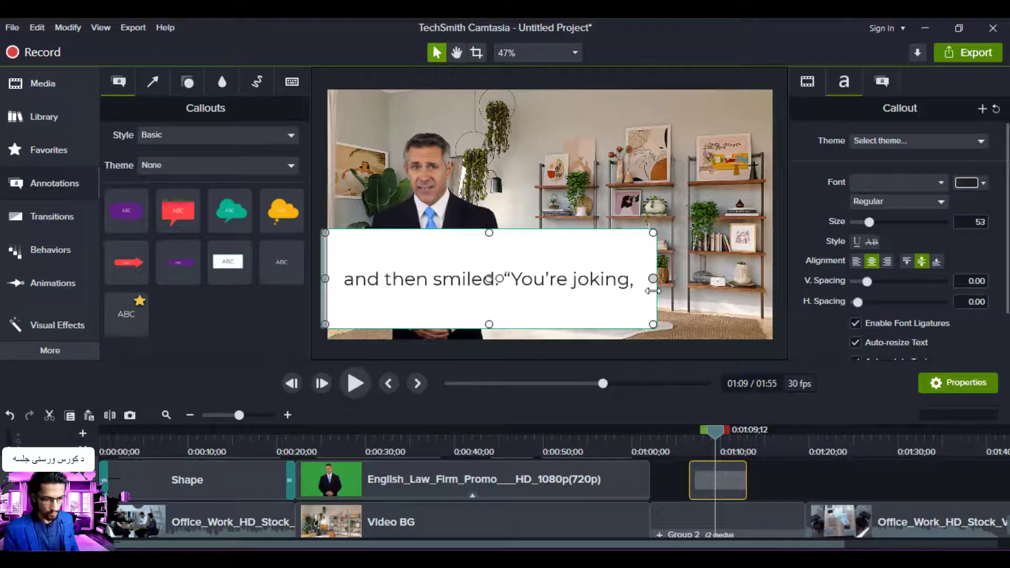
left_click_drag(653, 233, 524, 314)
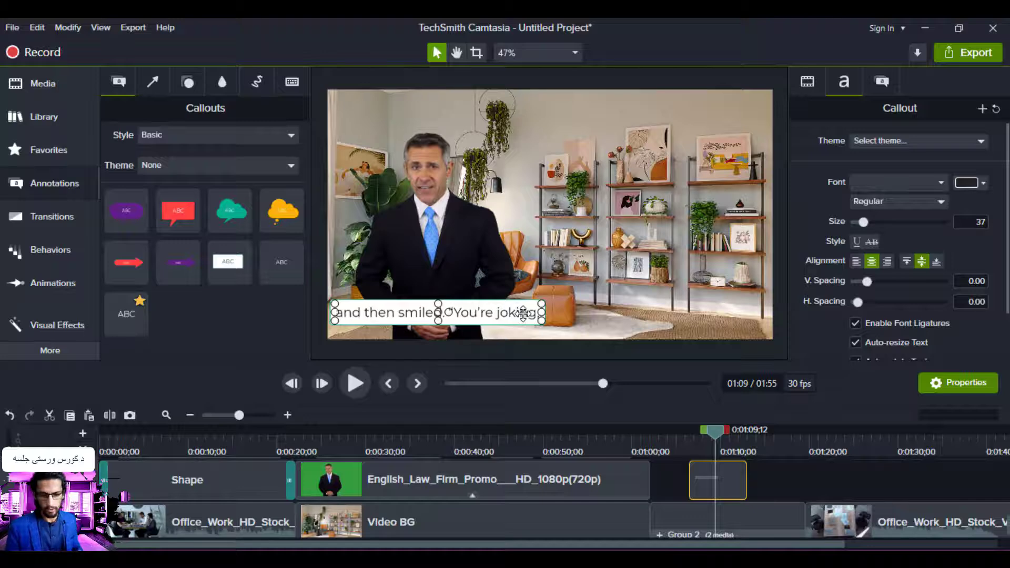
left_click(795, 494)
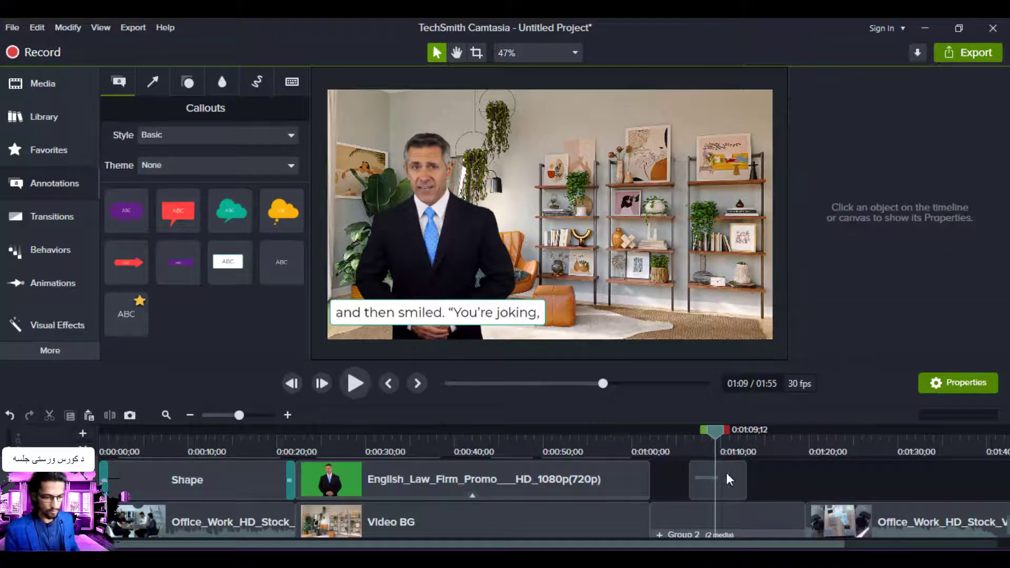
Change the caption box's outline to a bright red dotted line
left_click(712, 475)
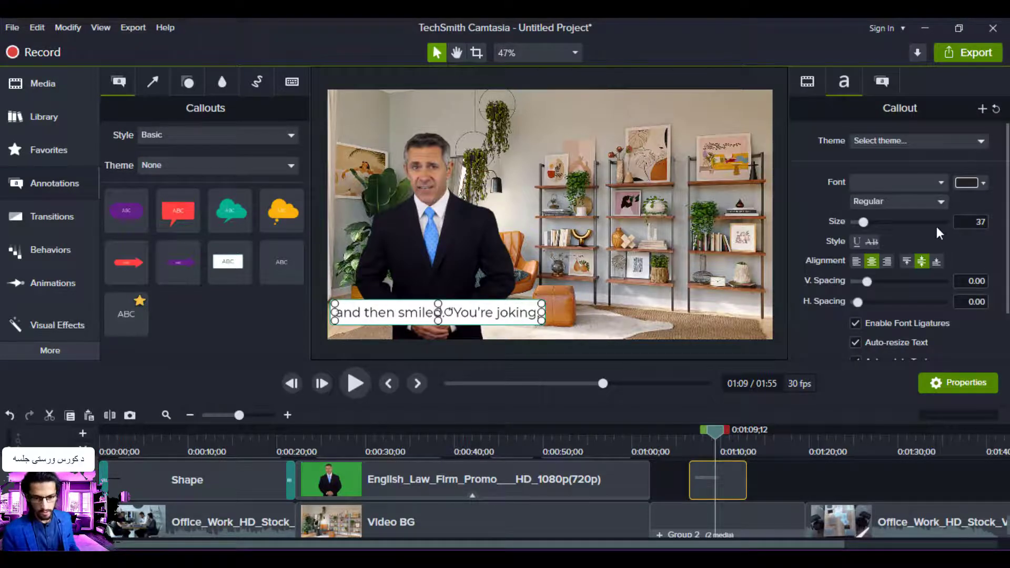
left_click(881, 83)
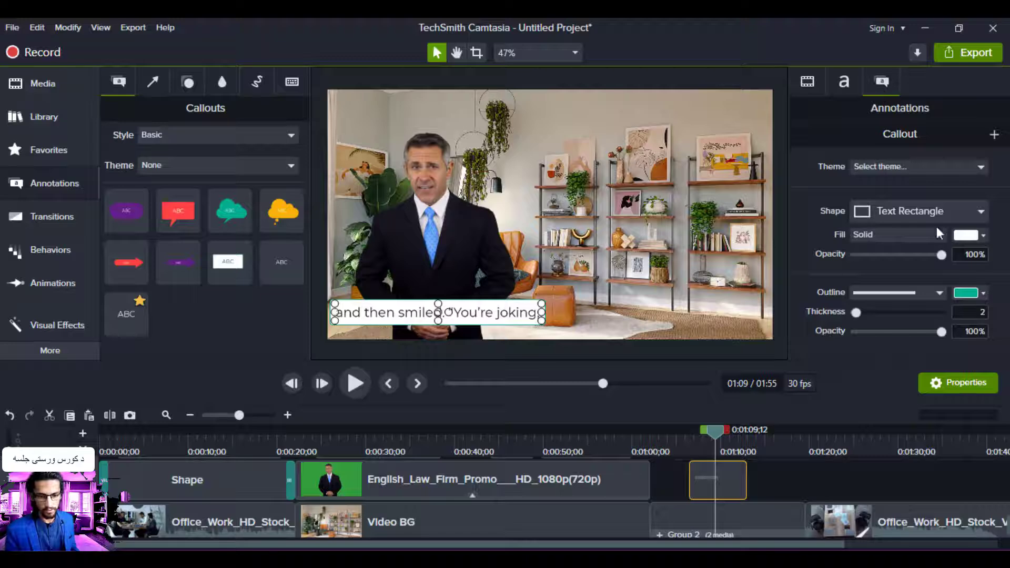
left_click(968, 293)
left_click(980, 370)
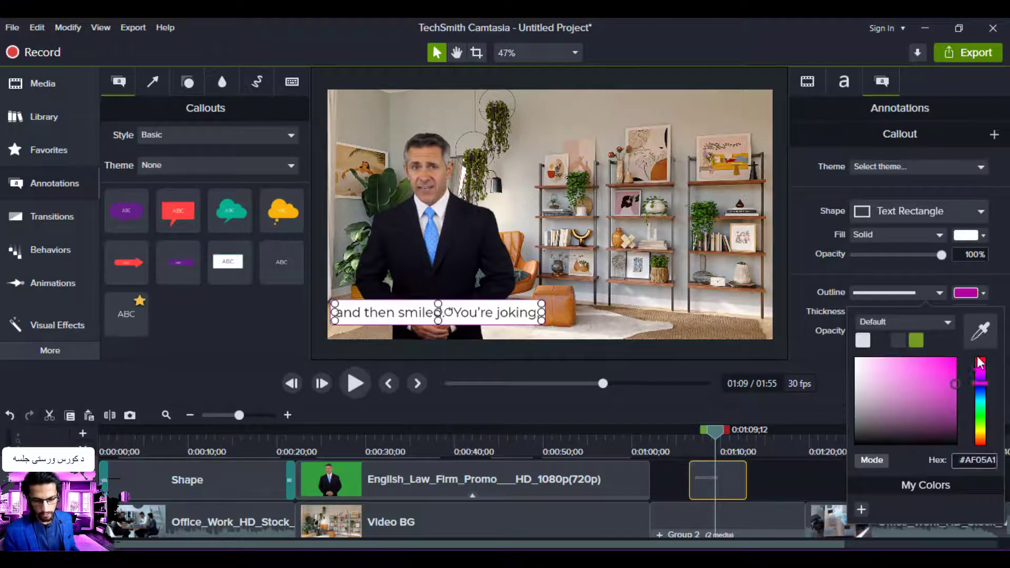
left_click_drag(982, 370, 979, 359)
left_click(956, 357)
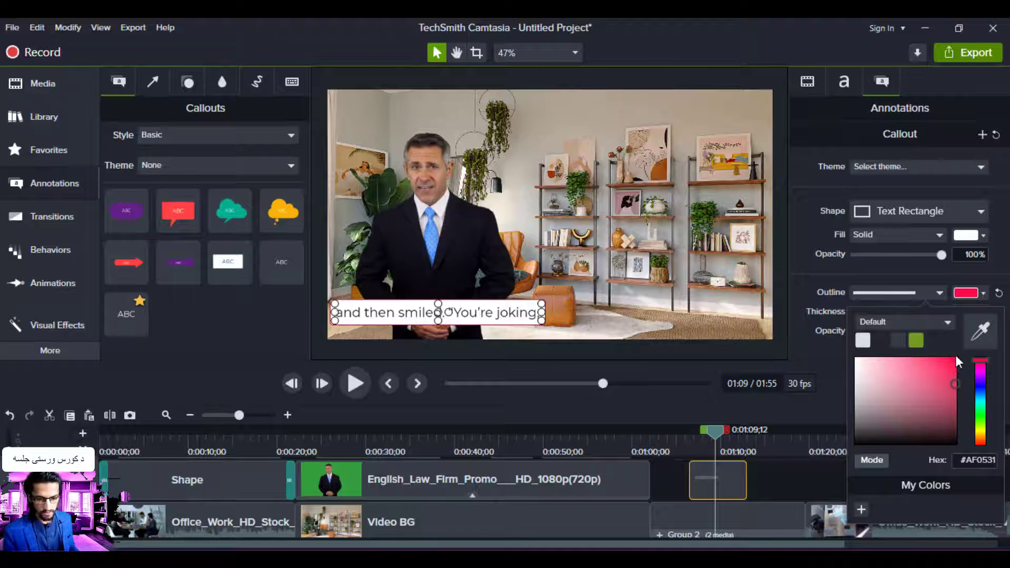
left_click(938, 293)
left_click(907, 334)
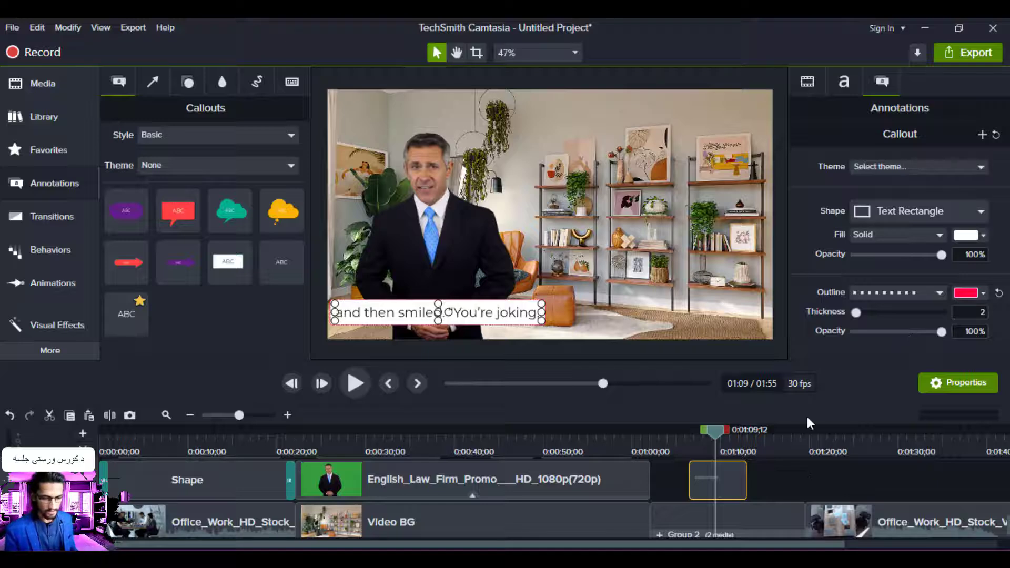
Try the Swing transition on both ends of the caption clip and play it back from 0:01:06;12
left_click(53, 257)
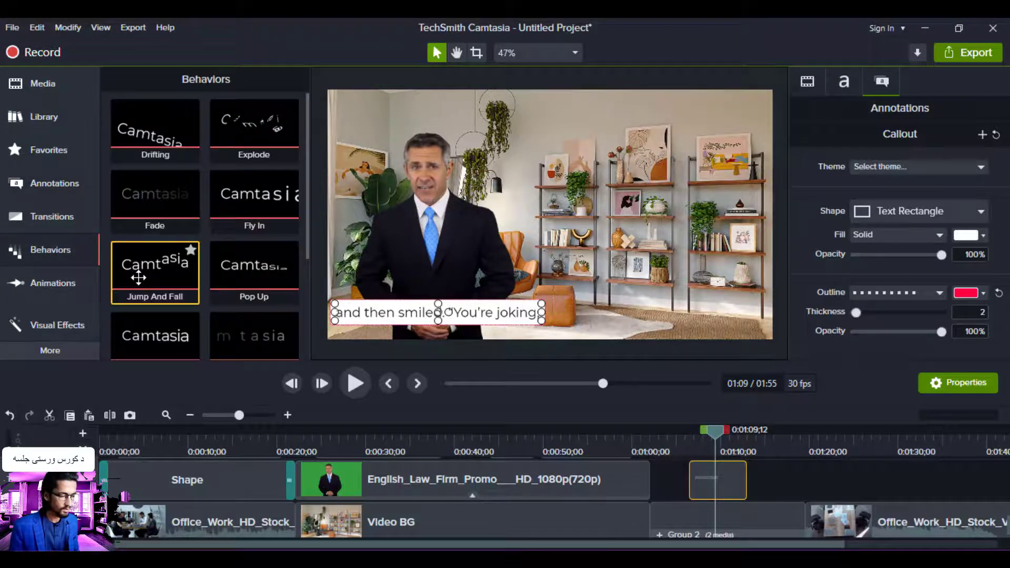
left_click(33, 221)
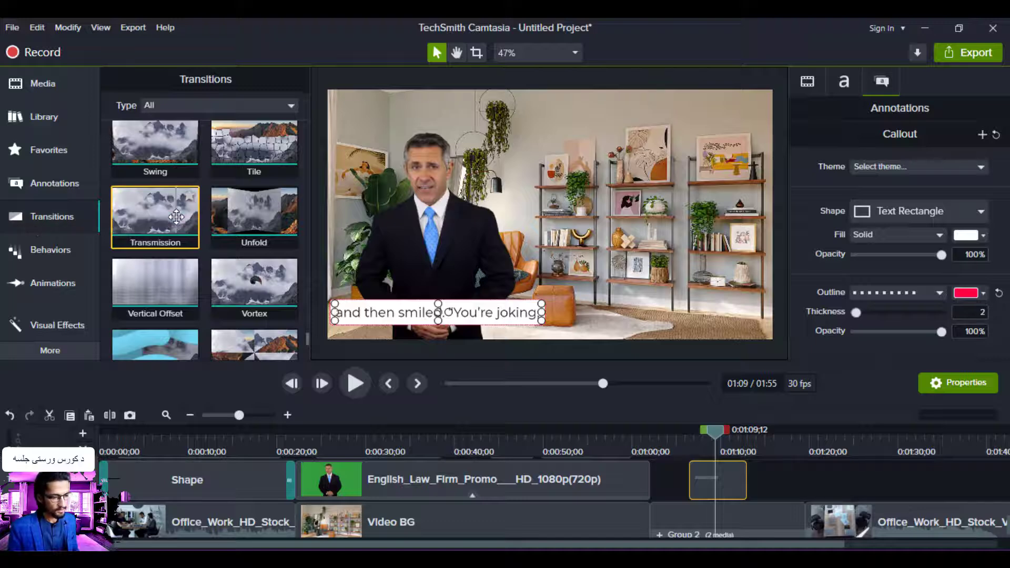
mouse_move(176, 217)
left_mouse_down()
mouse_move(573, 509)
mouse_move(208, 252)
mouse_move(168, 203)
left_mouse_up()
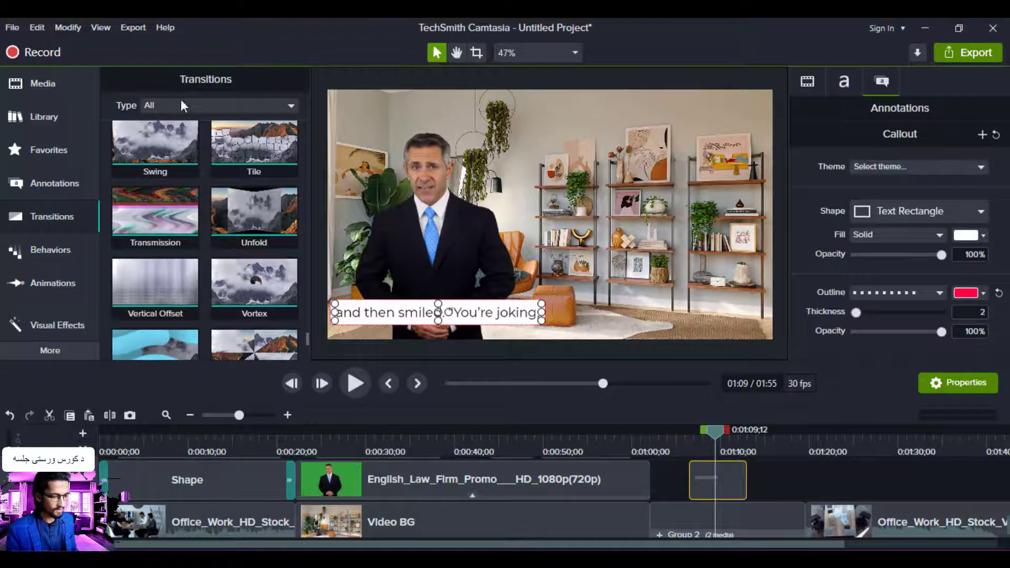
left_click(154, 133)
left_click_drag(154, 134, 718, 475)
left_click(689, 445)
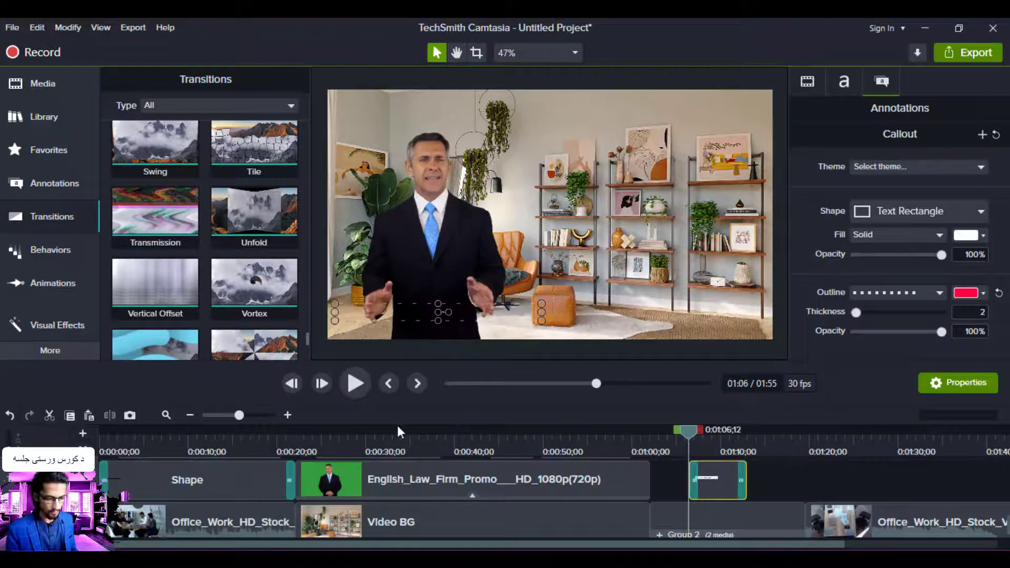
left_click(354, 384)
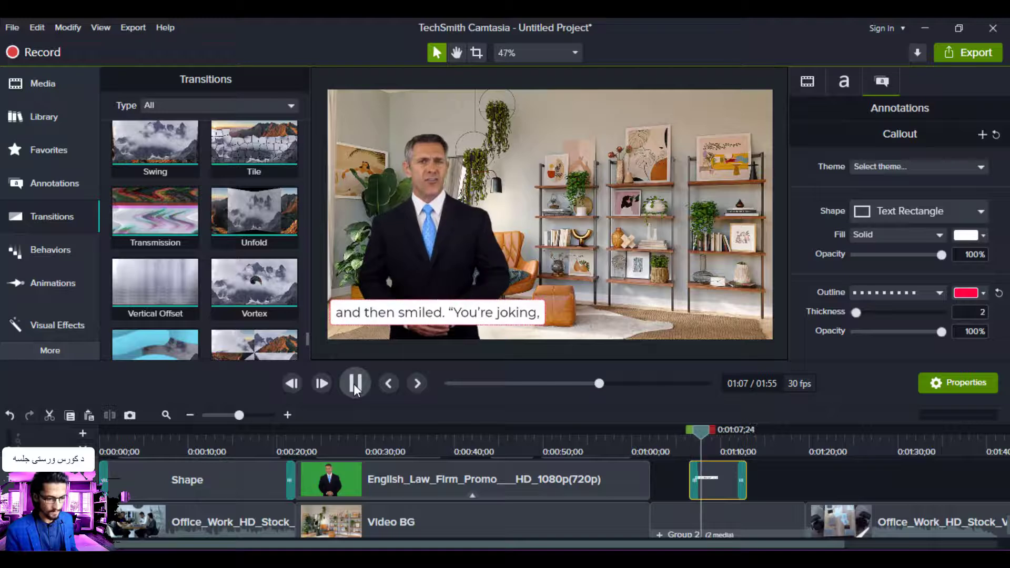
left_click(353, 384)
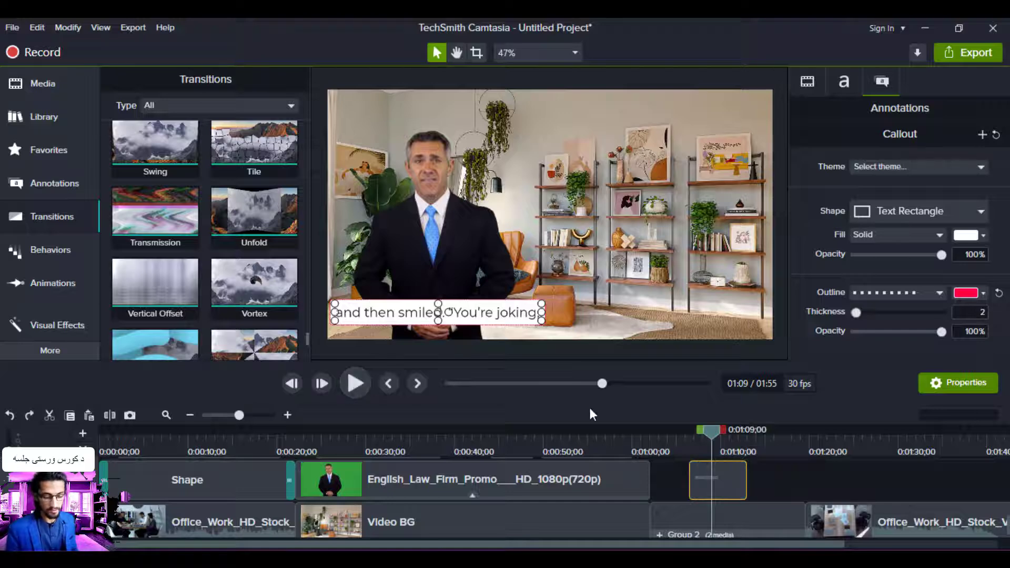
Split the Group 2 clip at the caption clip's start (0:01:06;15) and at its end (0:01:13;00)
left_click(687, 447)
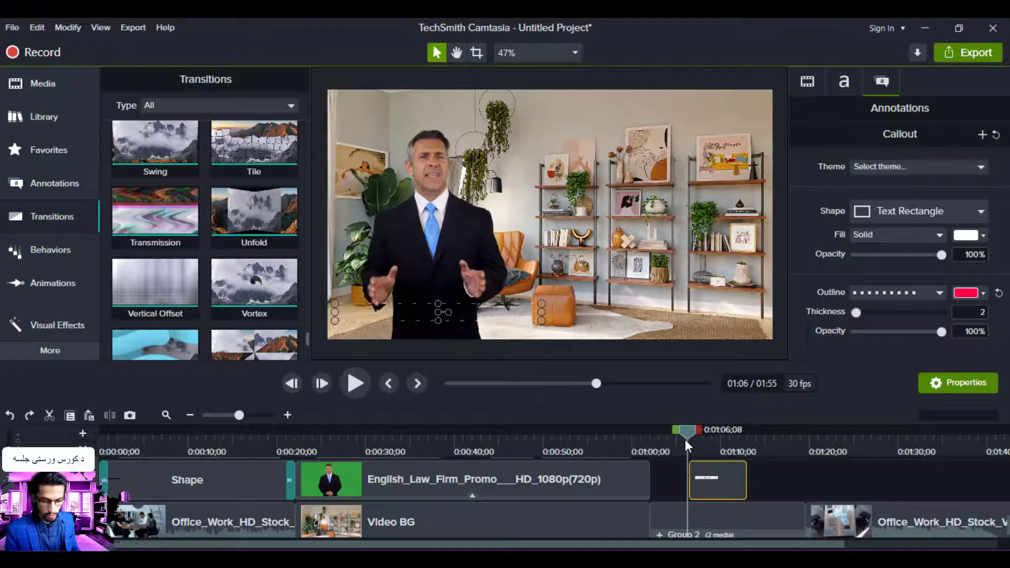
left_click(689, 435)
left_click(708, 513)
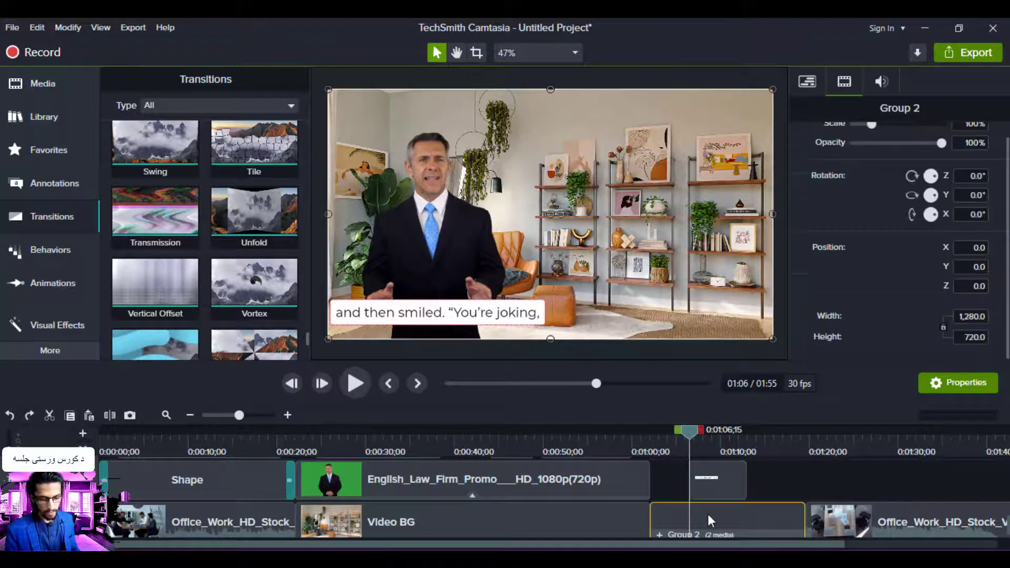
left_click(111, 416)
left_click(750, 450)
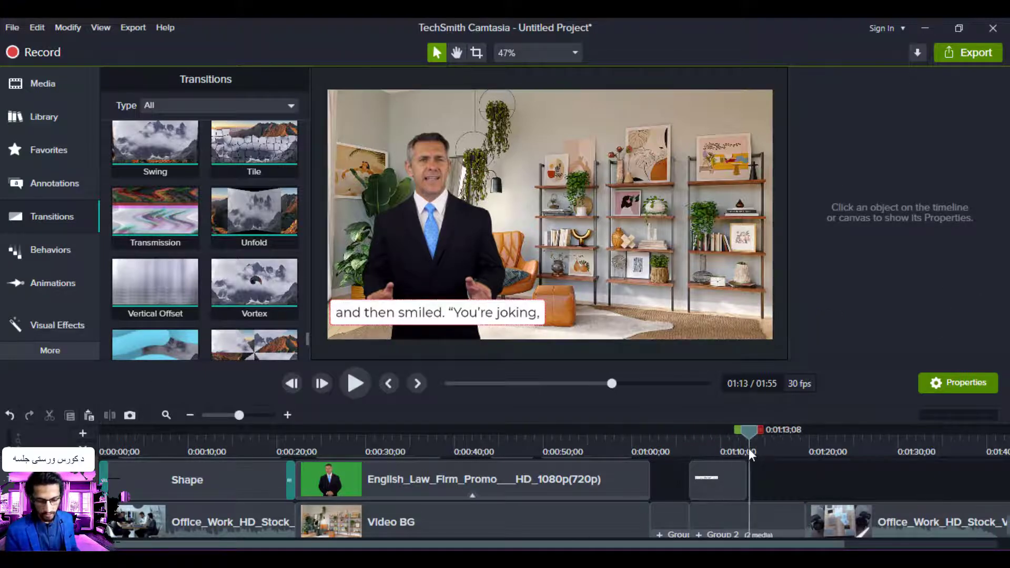
left_click_drag(749, 448, 747, 438)
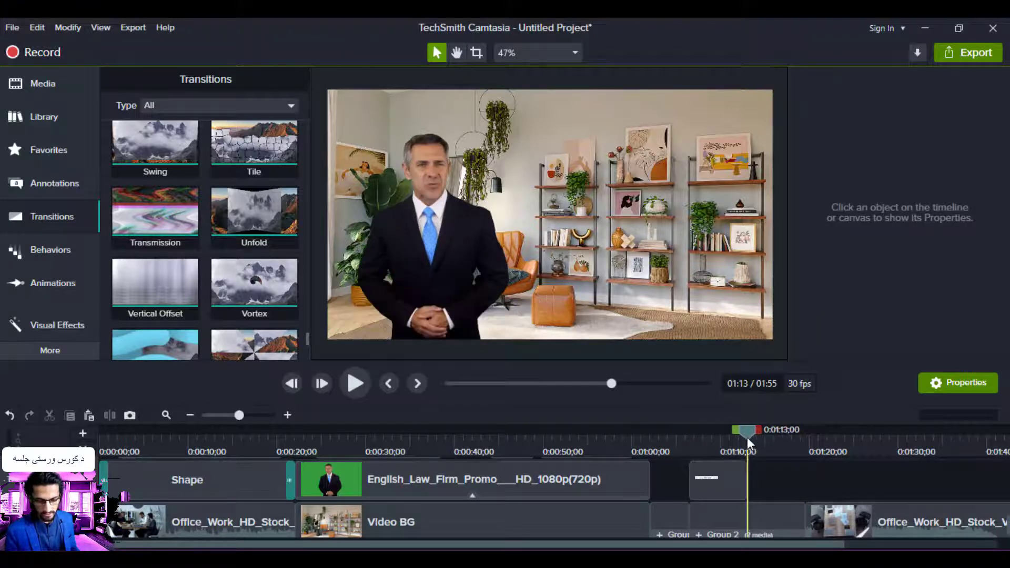
left_click(721, 518)
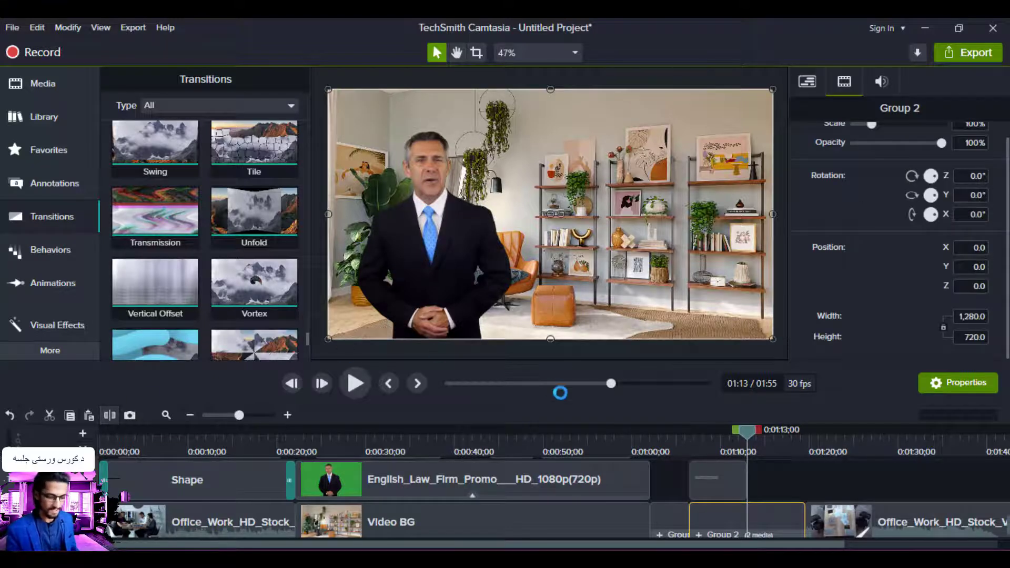
Move the caption clip up one track and add a Spotlight annotation beneath it covering the same time span
mouse_move(716, 486)
left_mouse_down()
mouse_move(714, 466)
mouse_move(715, 475)
left_mouse_up()
left_click(715, 493)
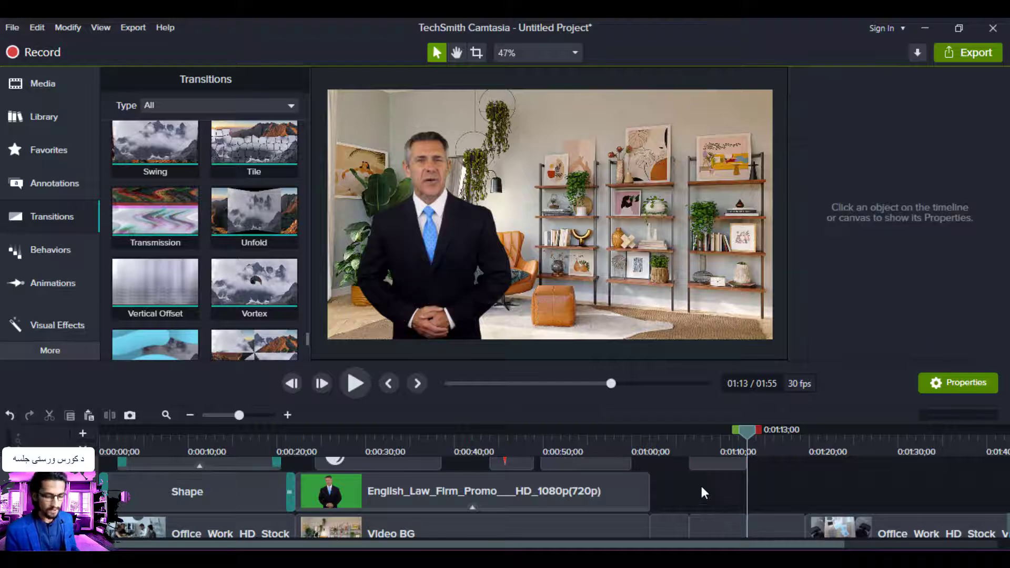
left_click(48, 174)
left_click(187, 82)
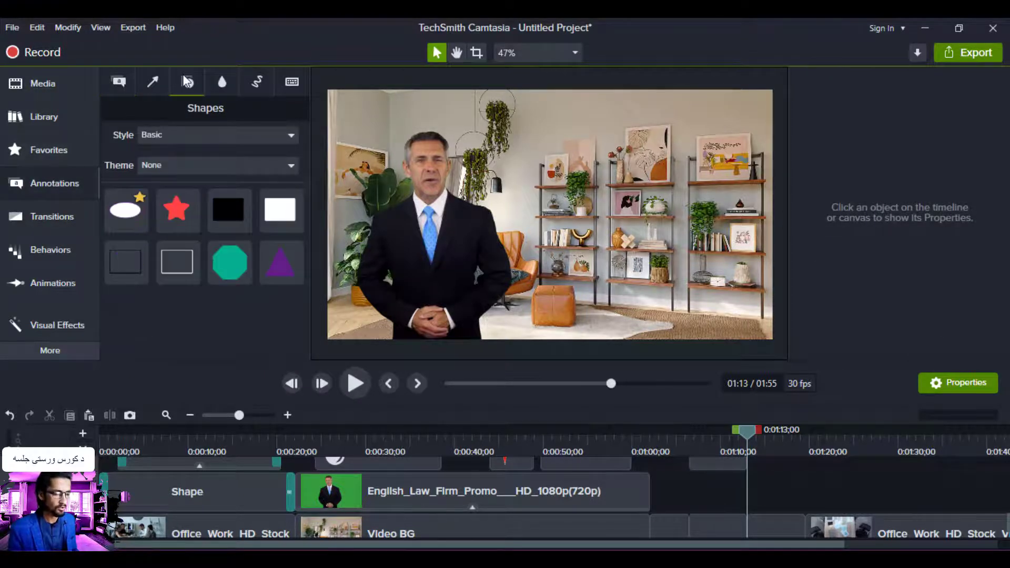
left_click(212, 80)
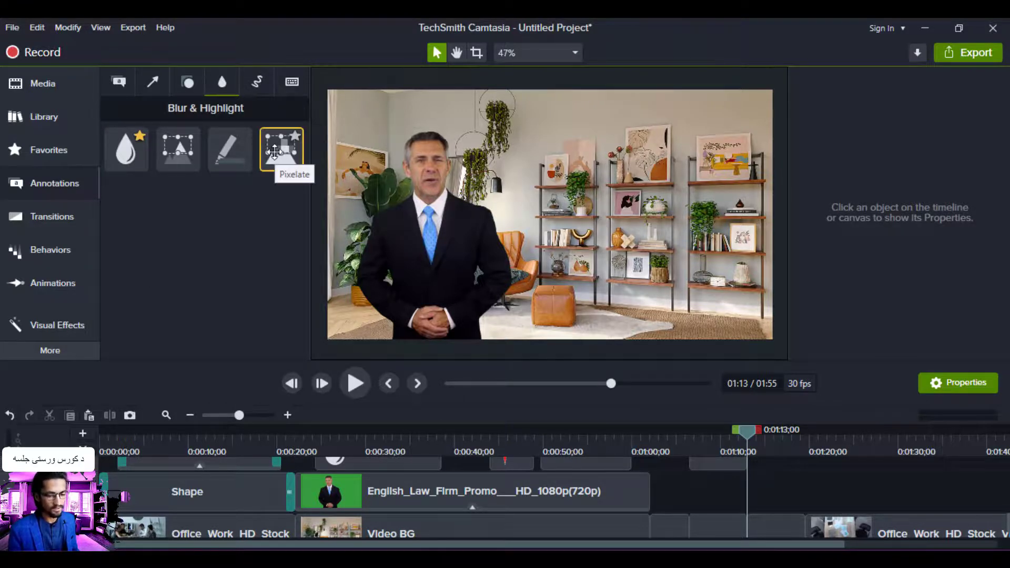
left_click_drag(274, 152, 746, 496)
left_click(721, 444)
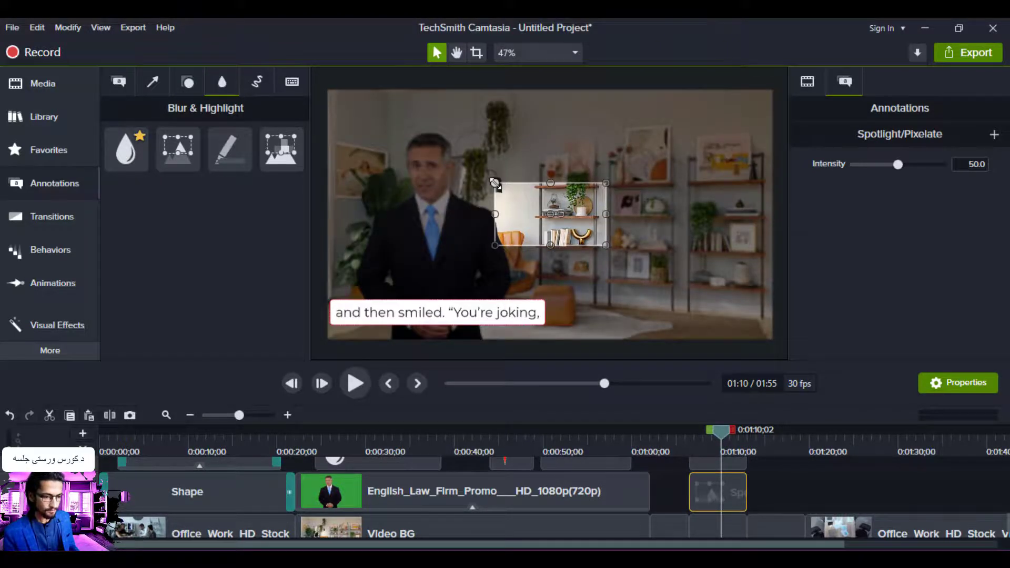
Reposition and resize the spotlight area so it closely frames the caption box across the presenter's lower body
left_click_drag(547, 216, 350, 315)
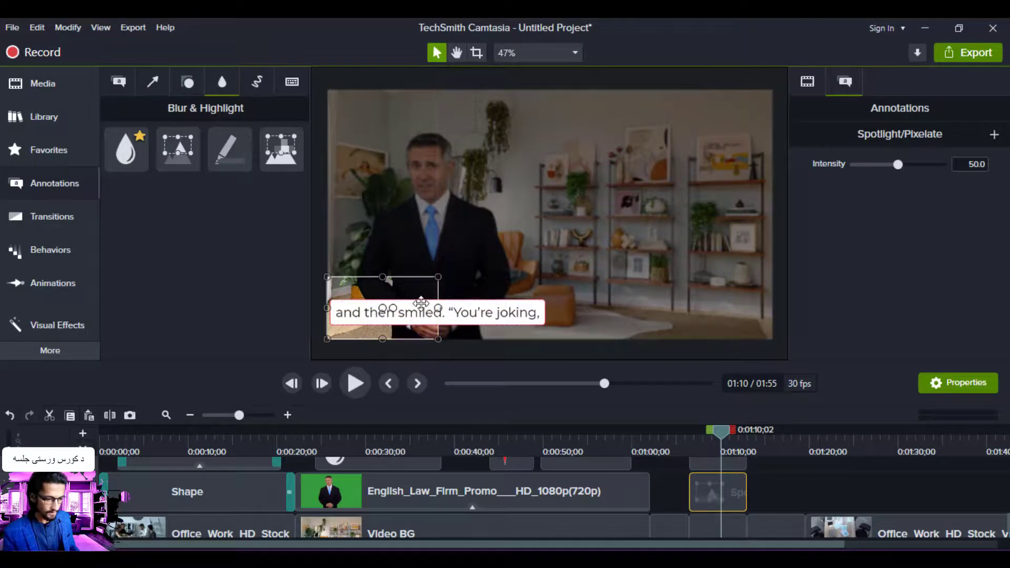
left_click_drag(440, 309, 553, 323)
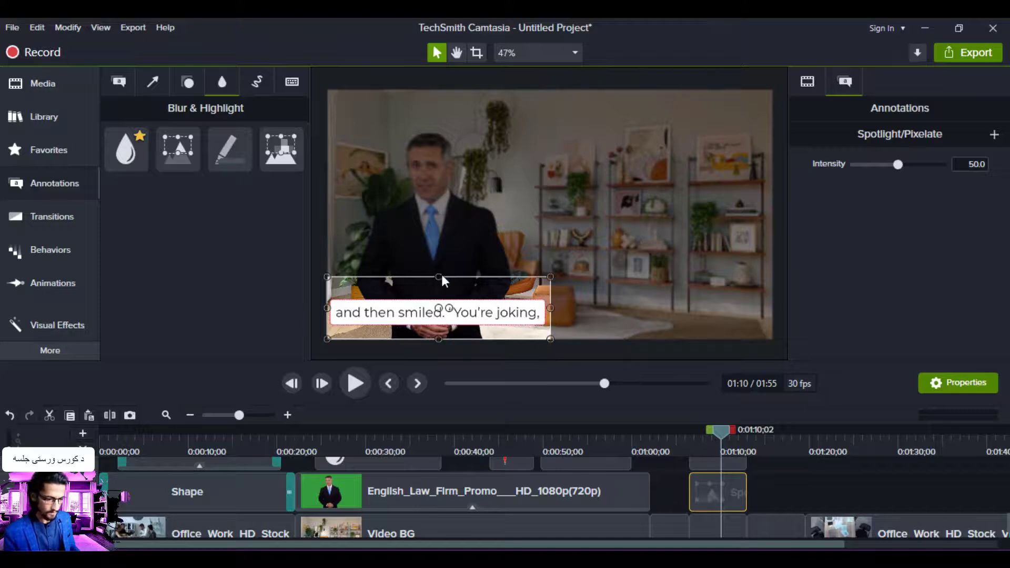
left_click_drag(440, 278, 439, 296)
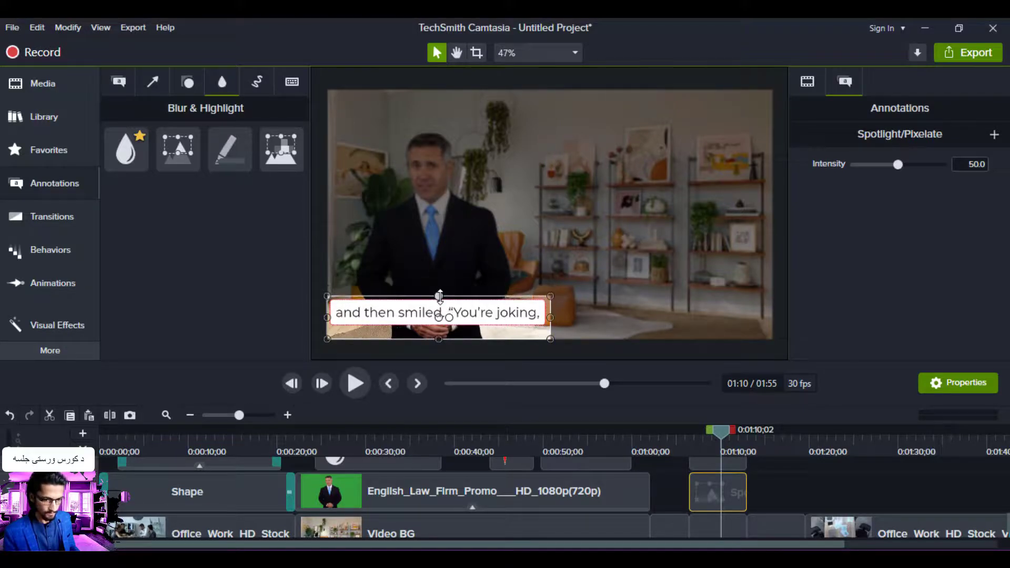
left_click_drag(439, 340, 438, 329)
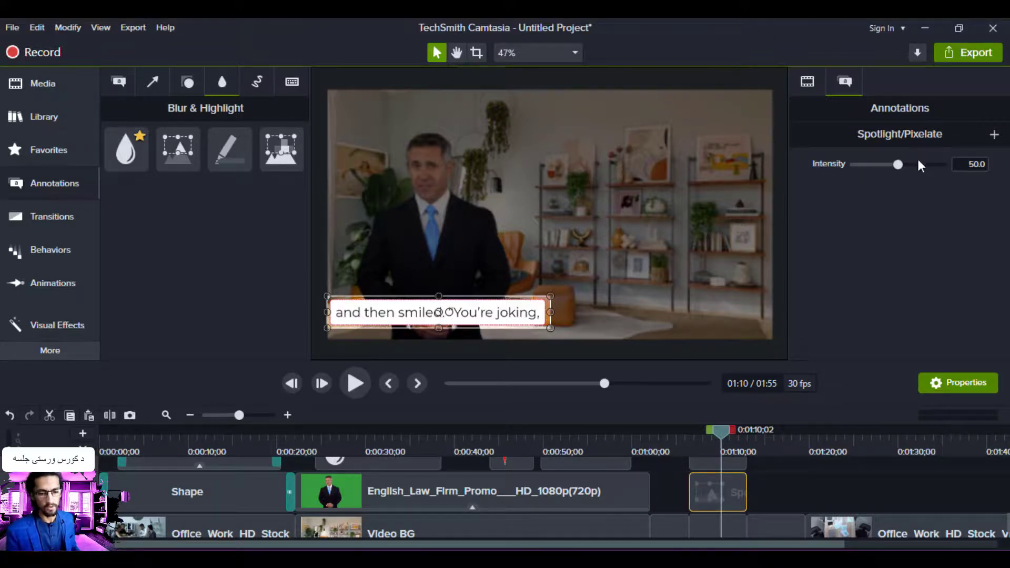
Raise the spotlight's intensity to 81.4 and play the segment back from 0:01:03;09
left_click_drag(918, 162, 926, 169)
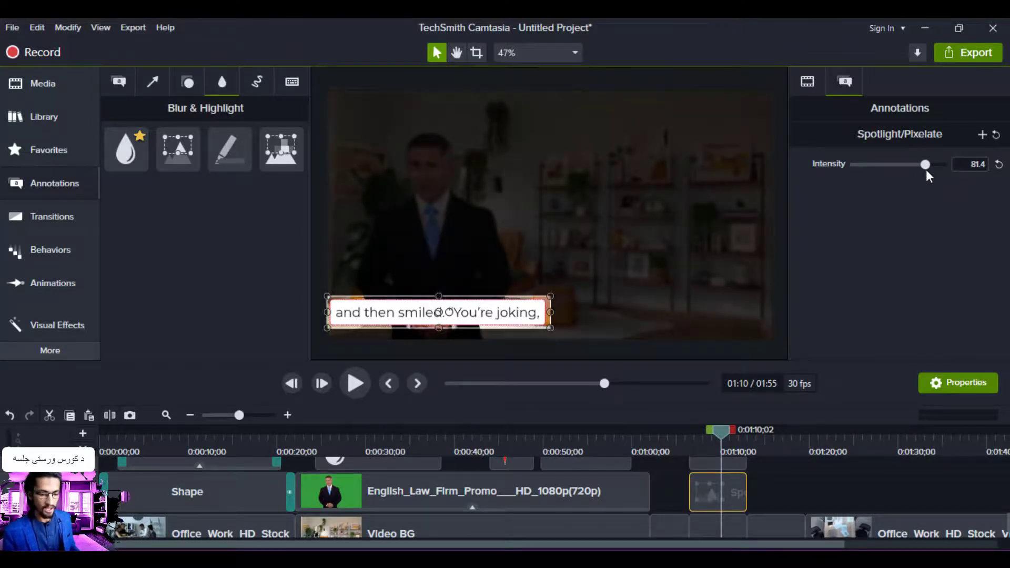
left_click_drag(720, 430, 655, 447)
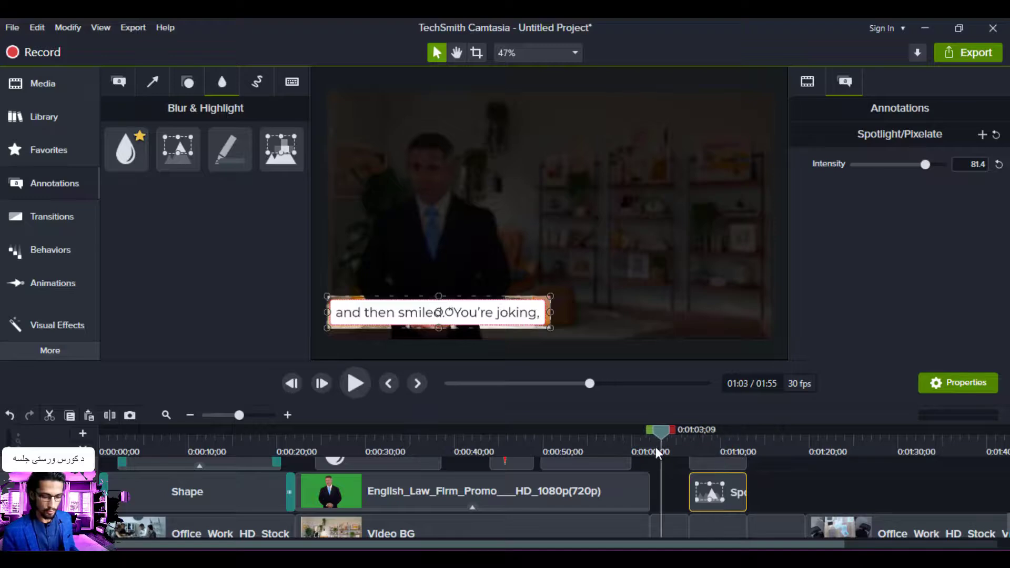
left_click(356, 383)
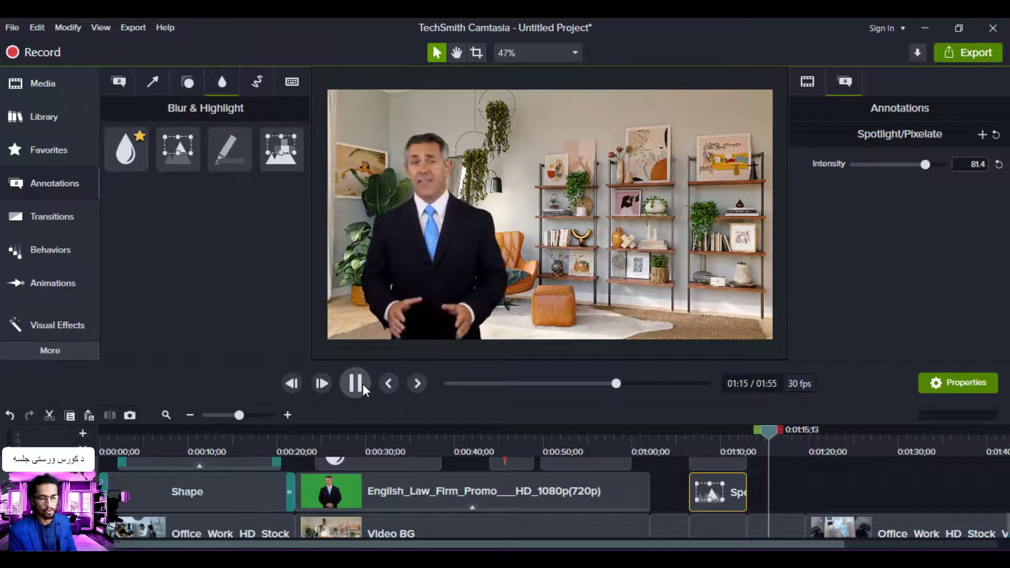
left_click(362, 384)
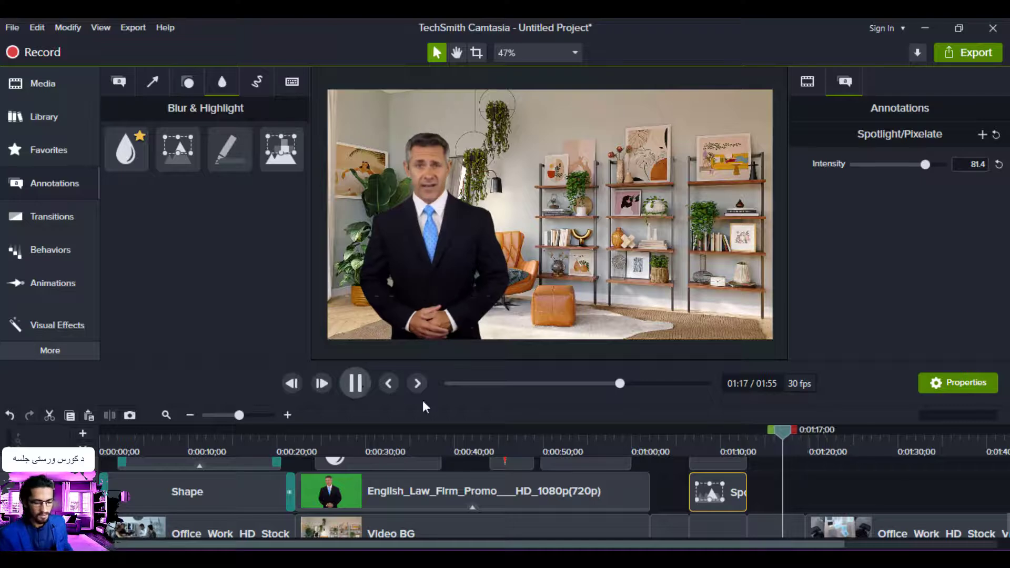
Delete the red-outlined caption box from the spotlight segment
left_click(720, 466)
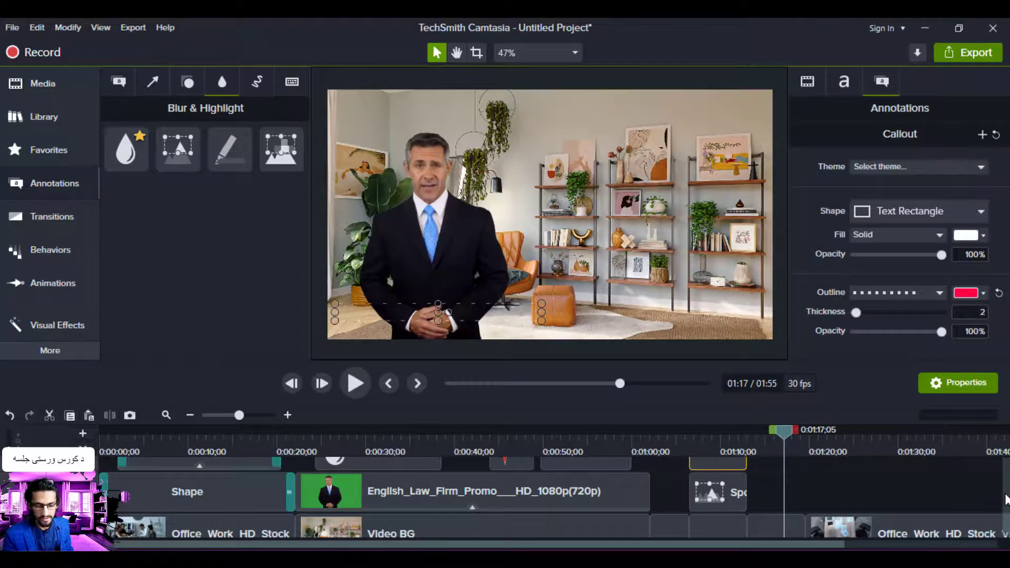
scroll(1006, 500, "up", 2)
scroll(1006, 505, "down", 3)
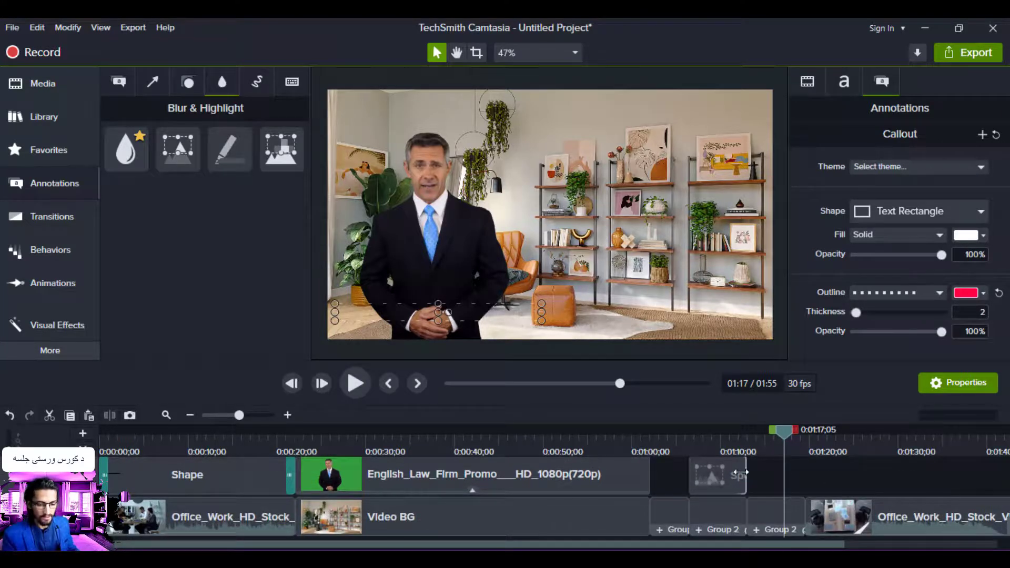
scroll(1006, 471, "up", 2)
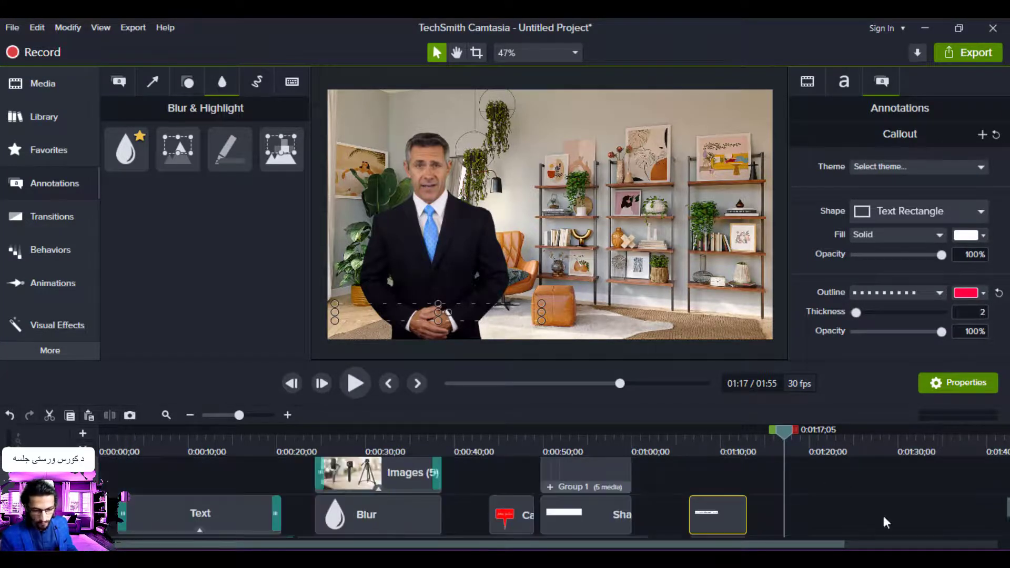
left_click(694, 519)
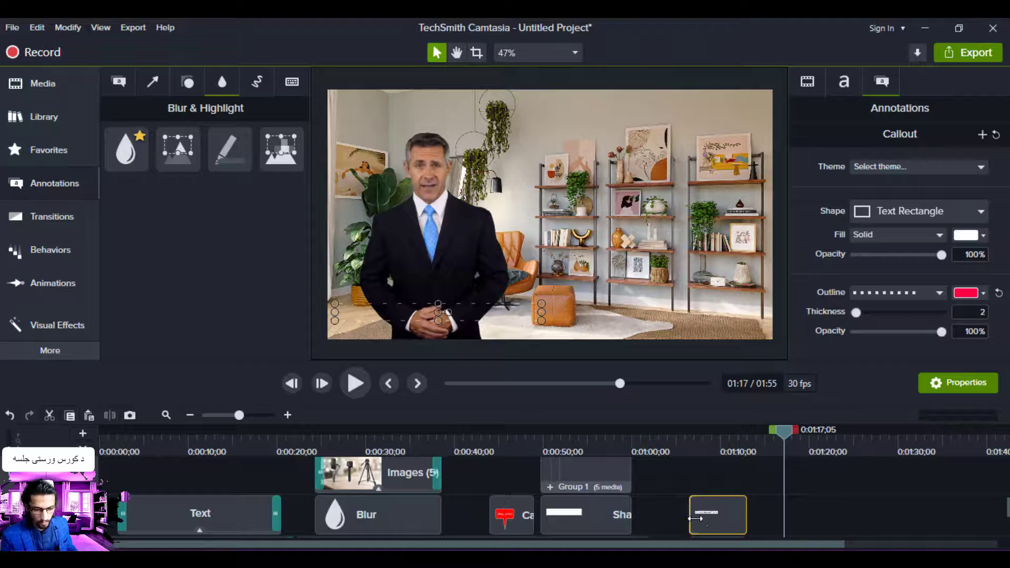
left_click(702, 452)
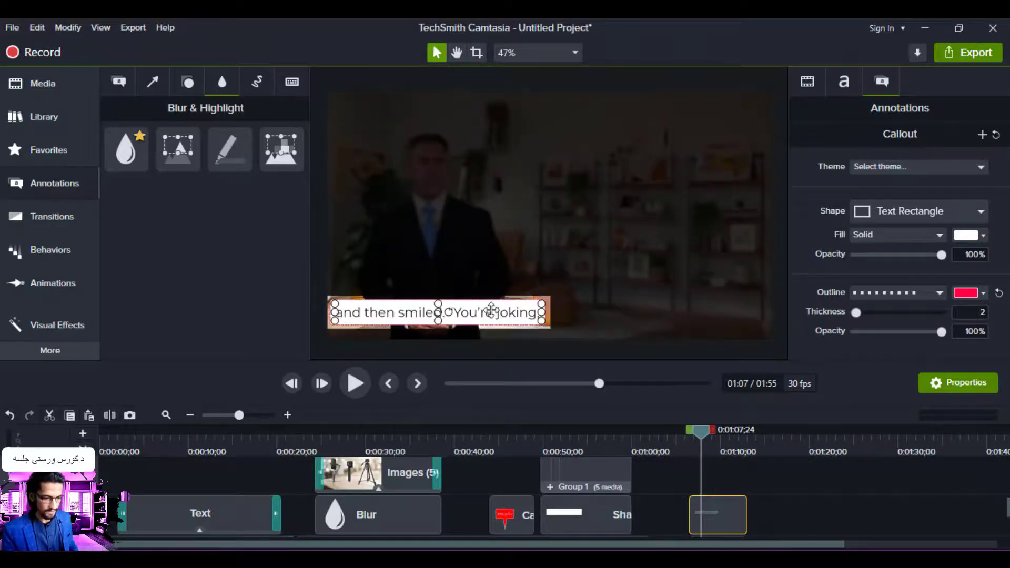
double_click(492, 311)
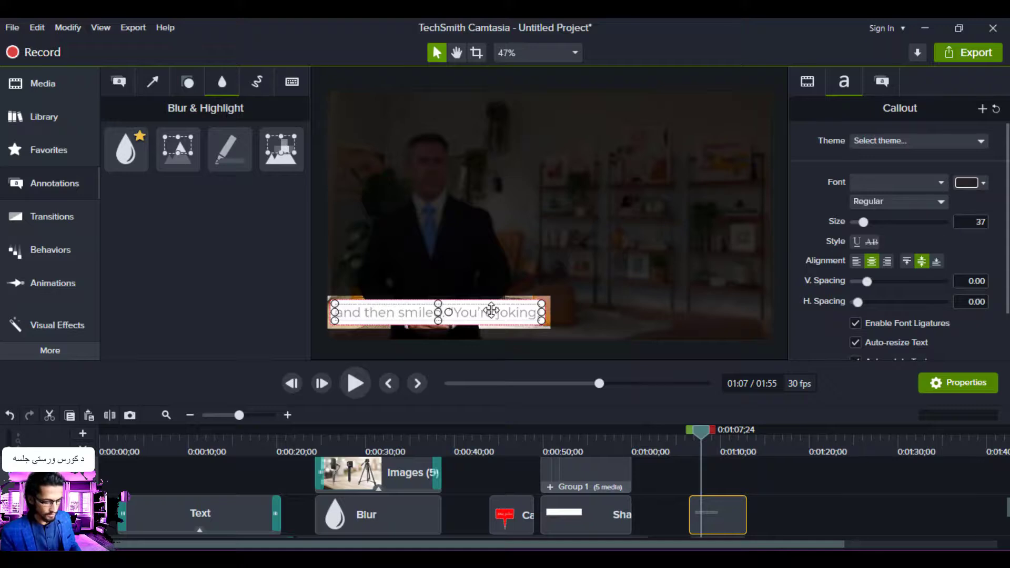
key("BackSpace")
left_click(469, 303)
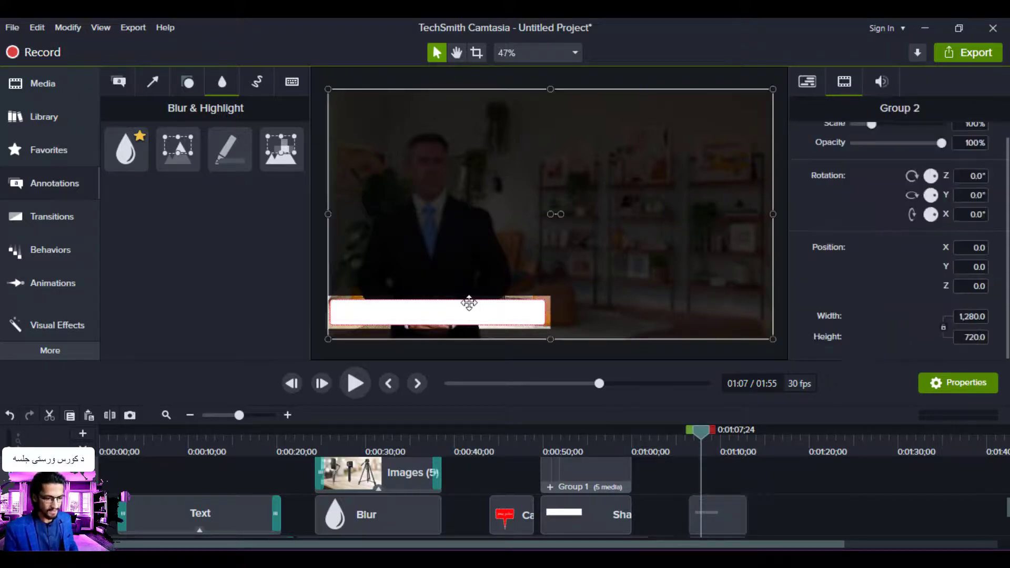
left_click(469, 315)
key("Delete")
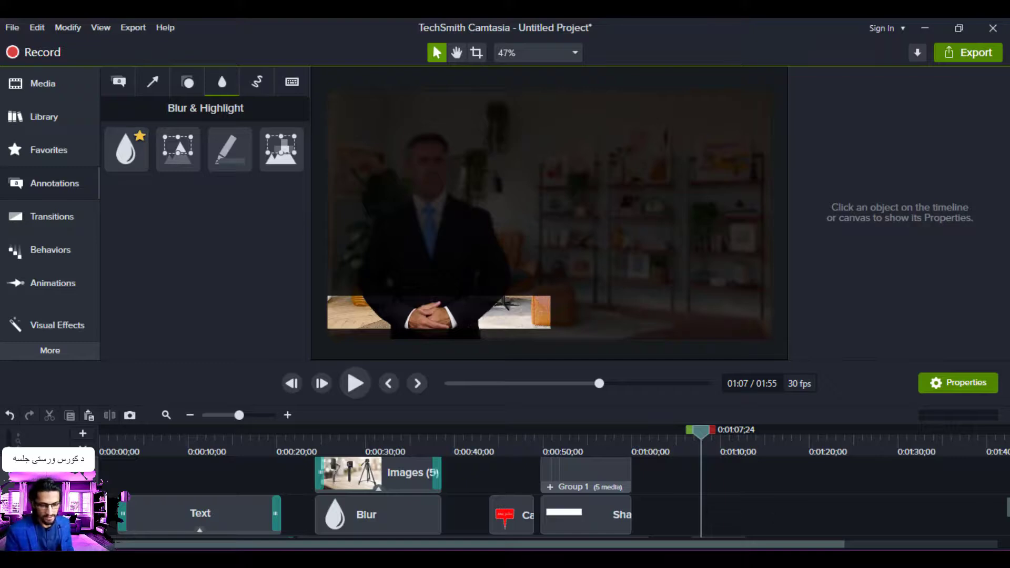
Add a plain white ABC text callout over the darkened segment, matching the spotlight clip's span on the track above it
left_click(618, 510)
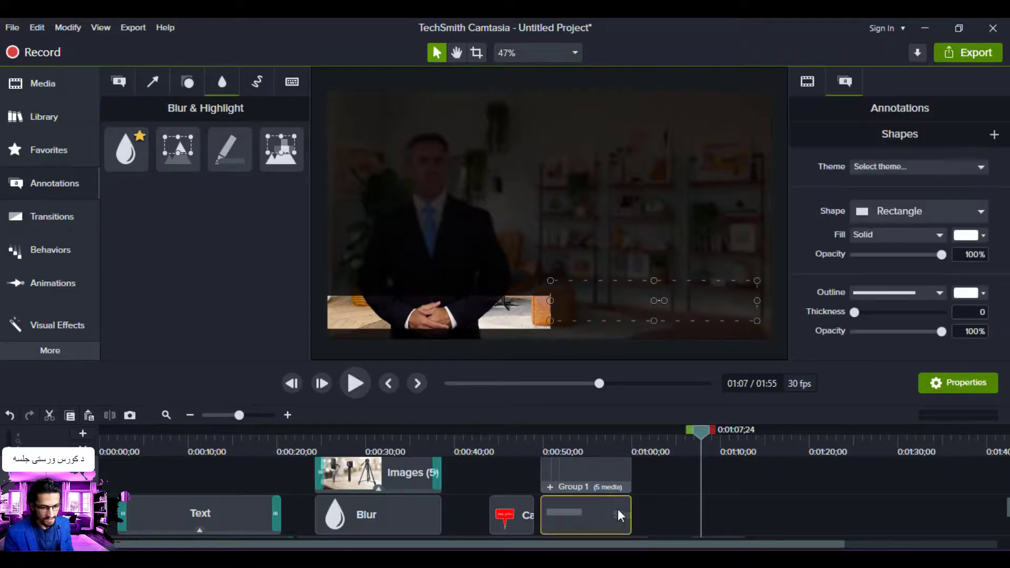
left_click(592, 435)
left_click_drag(592, 436, 717, 482)
scroll(1003, 508, "down", 5)
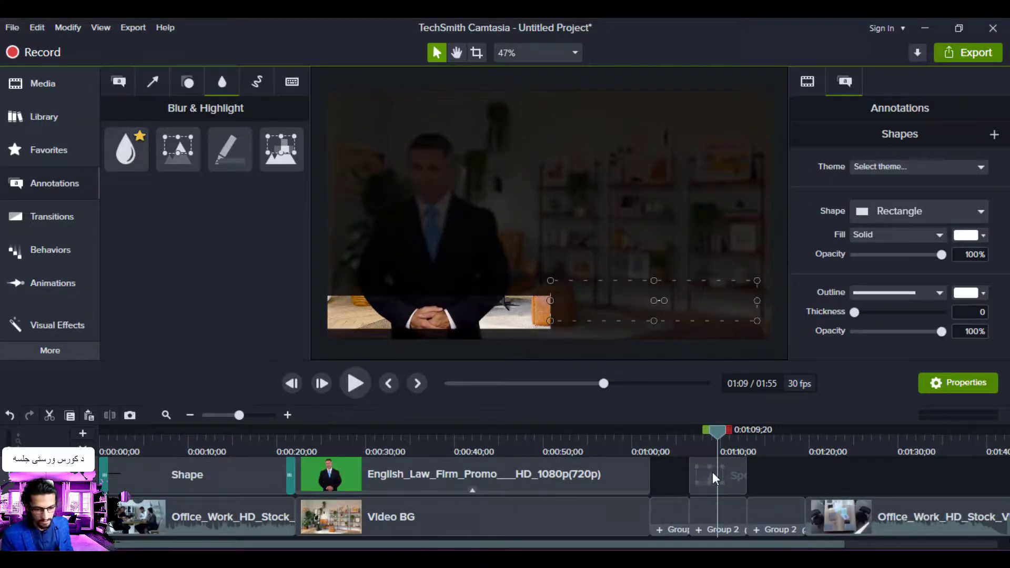
left_click_drag(712, 473, 711, 473)
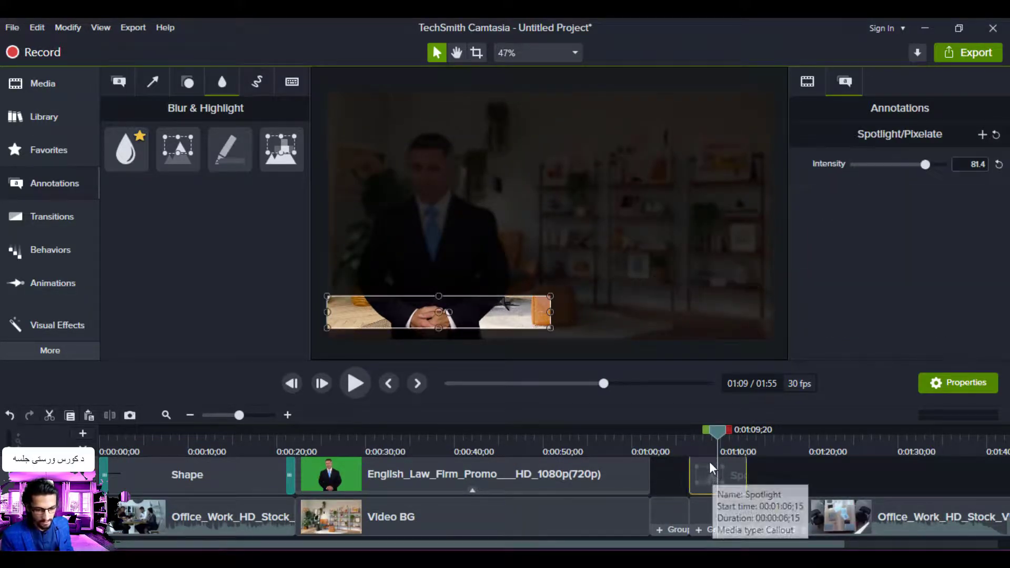
left_click(134, 84)
left_click_drag(126, 310, 695, 481)
left_click_drag(576, 226, 517, 227)
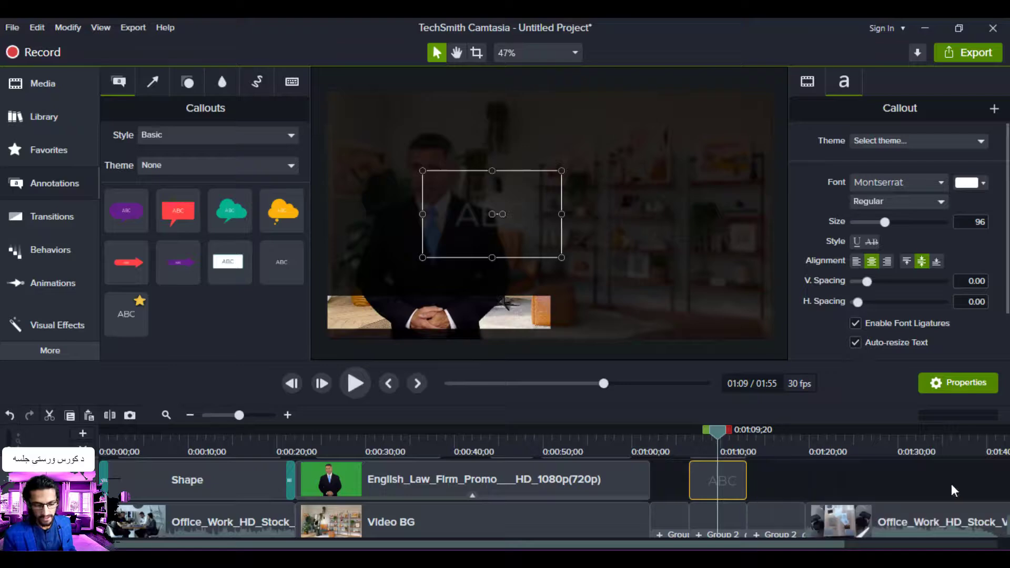
scroll(724, 449, "up", 2)
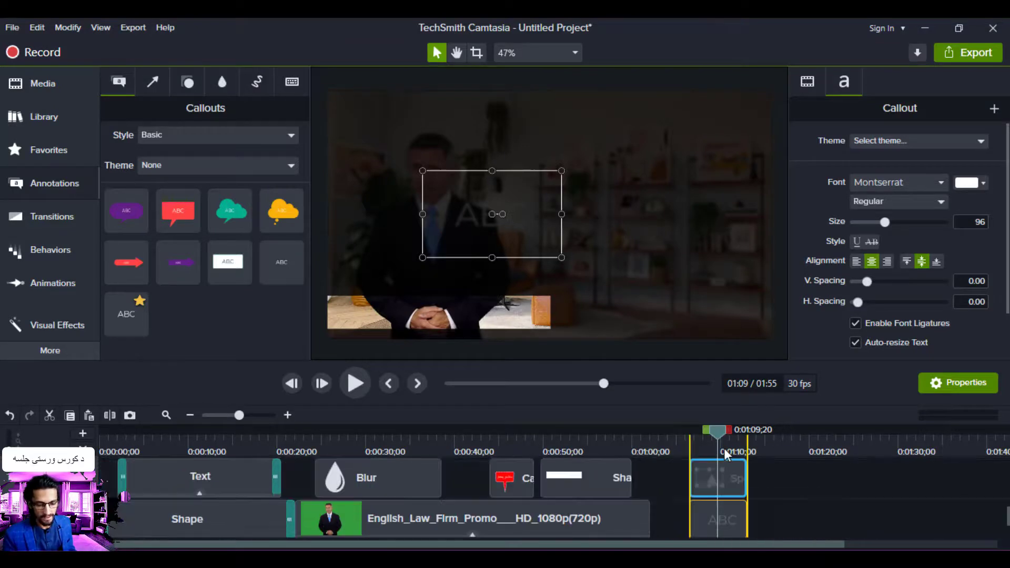
scroll(725, 463, "up", 2)
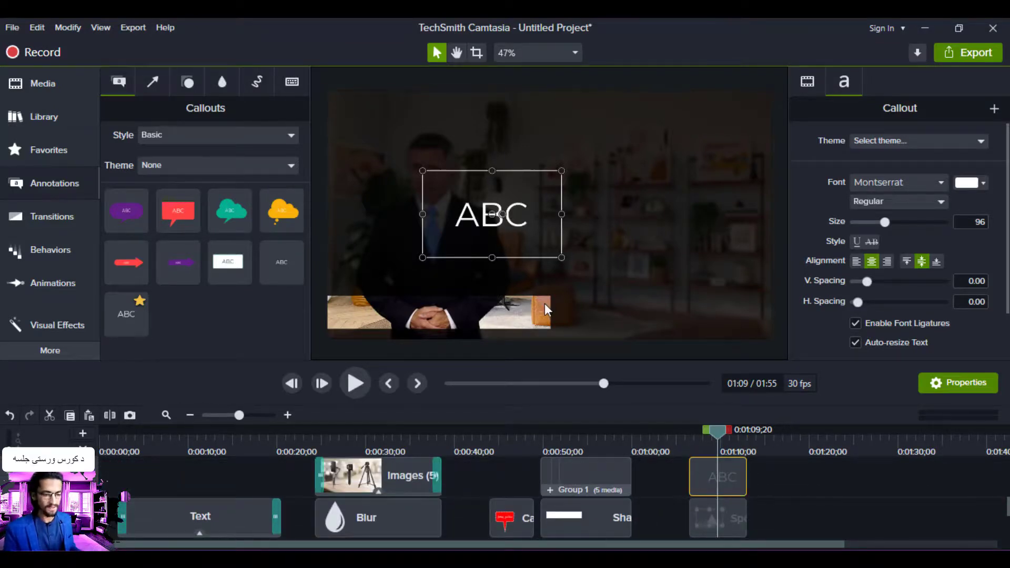
Move the spotlight area below the edge of the frame so that the whole picture is darkened
left_click(364, 211)
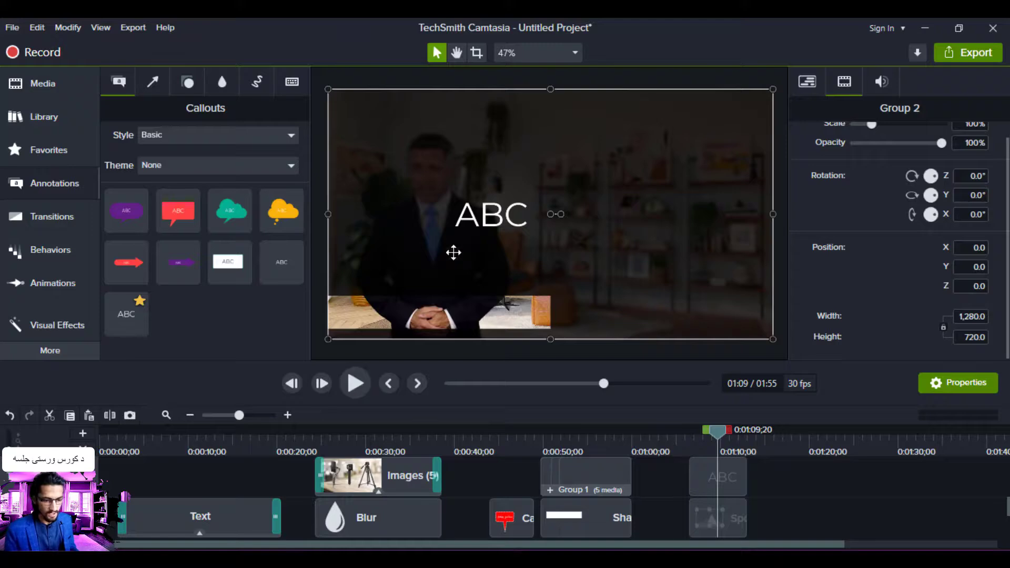
left_click(710, 513)
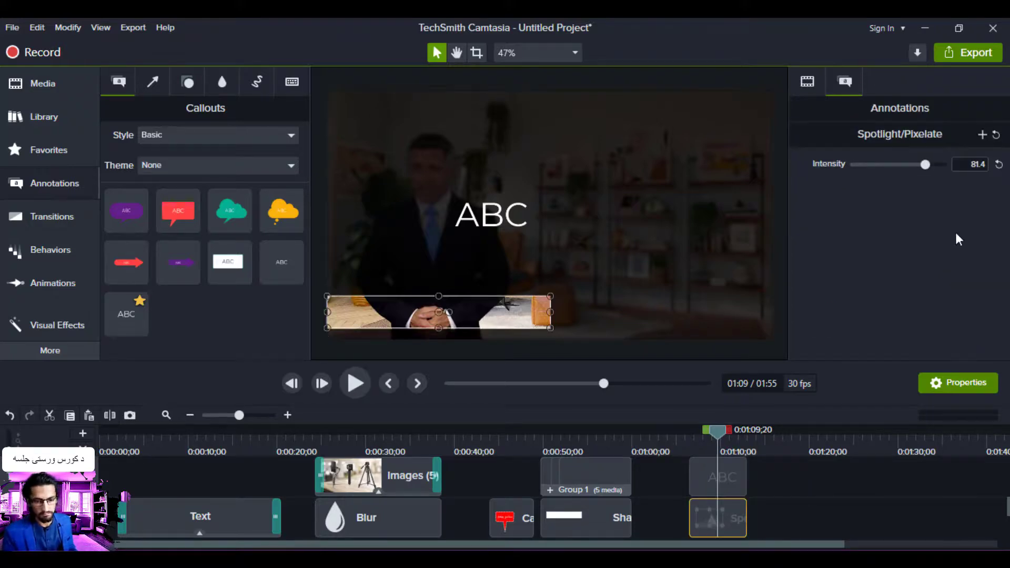
left_click_drag(440, 295, 440, 326)
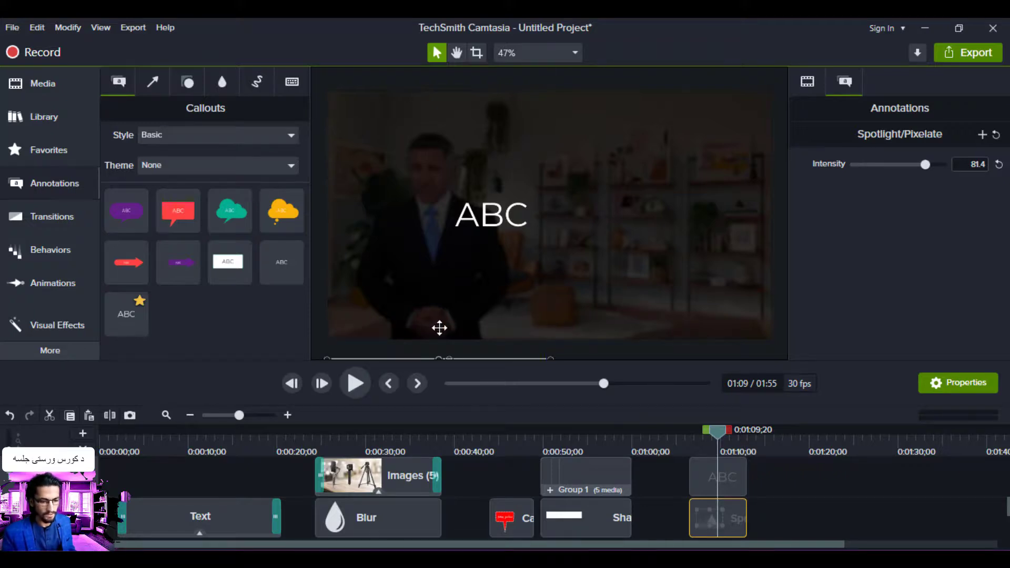
Replace the ABC callout text with the copied phrase "and then smiled. “You’re joking," and widen its box to about twice the width
left_click(500, 224)
key("ctrl+v")
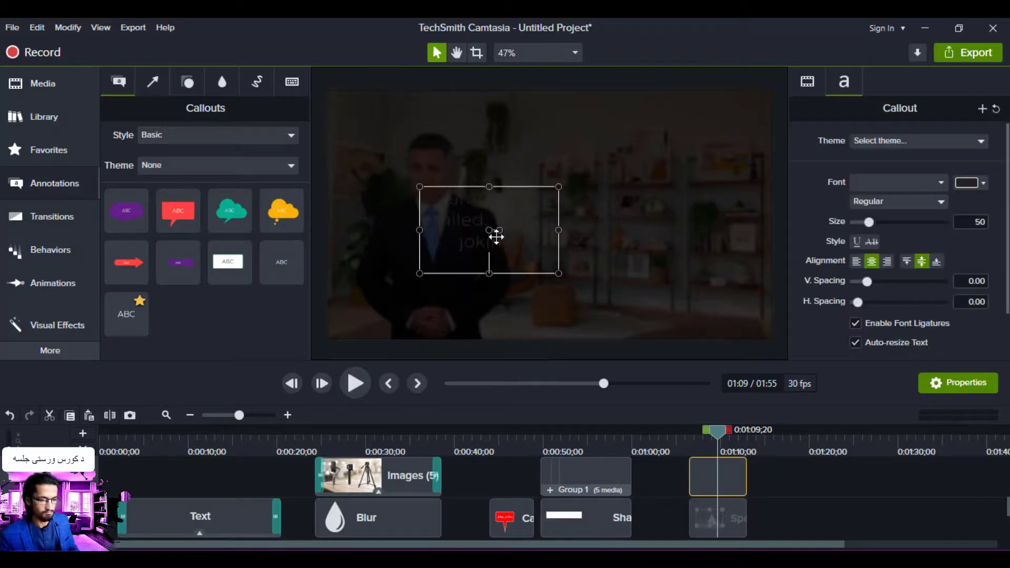
key("ctrl+a")
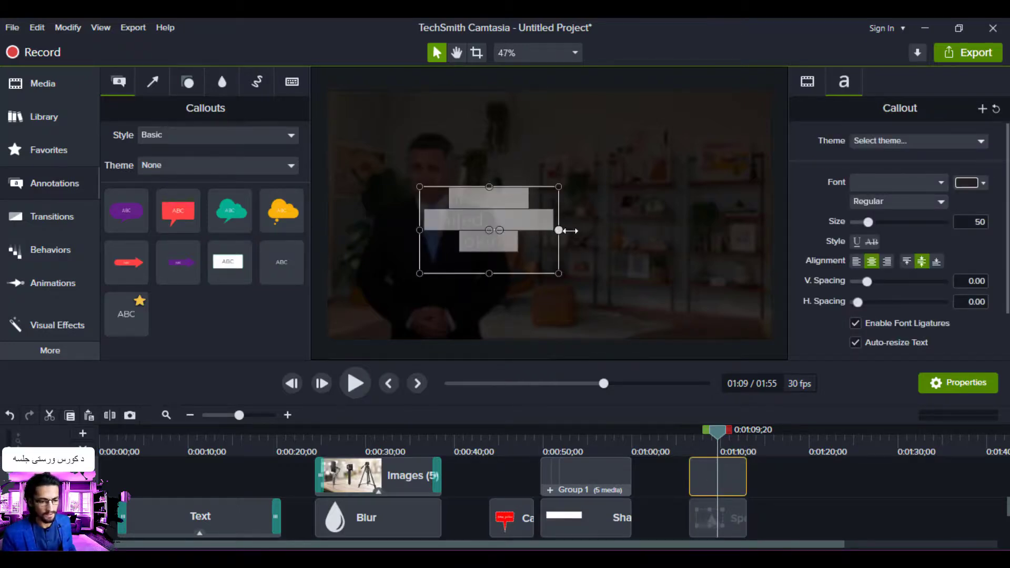
left_click_drag(558, 232, 705, 243)
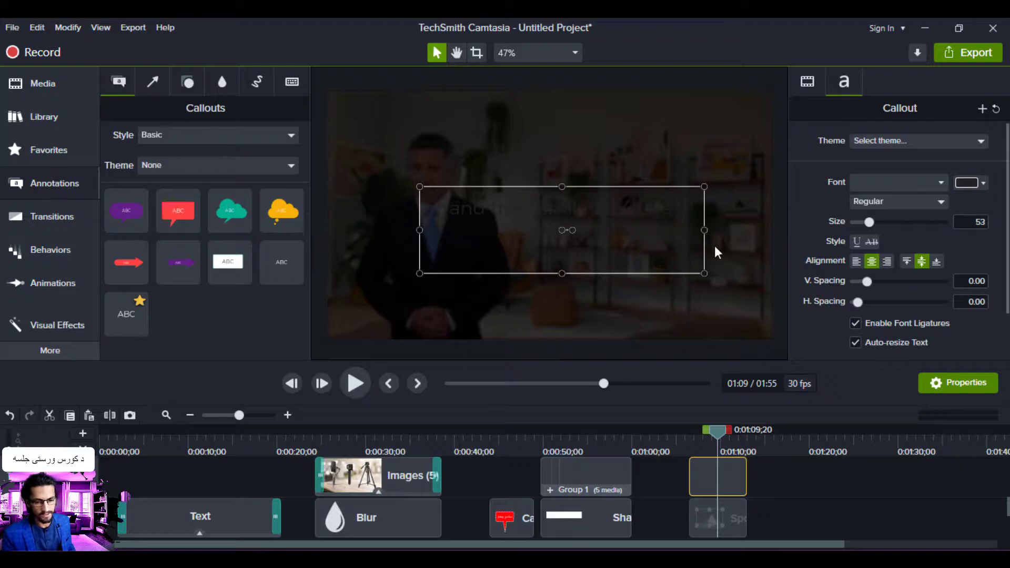
Color the caption text over the darkened segment white and center its box horizontally in the frame
key("ctrl+a")
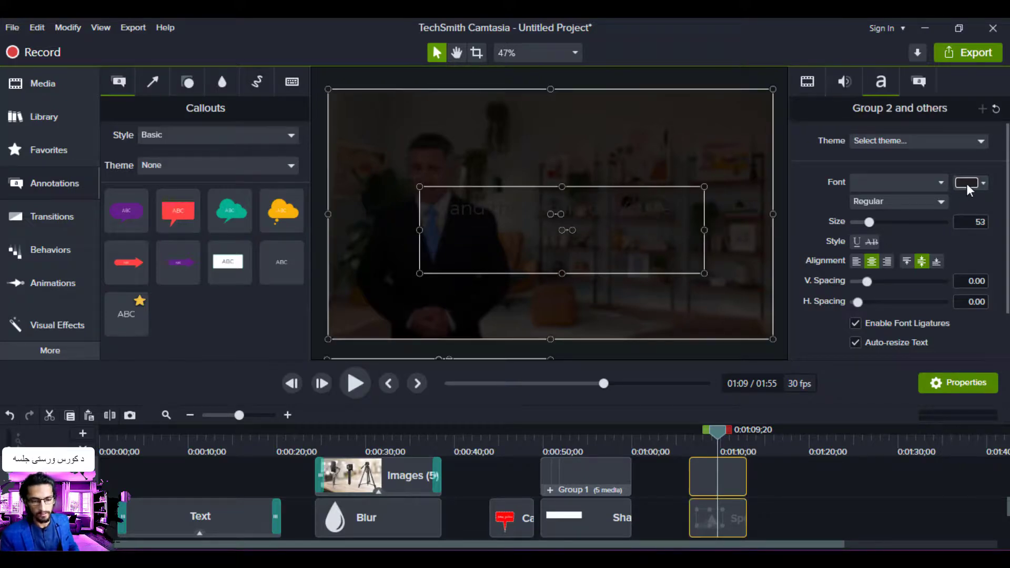
left_click(967, 185)
left_click(863, 230)
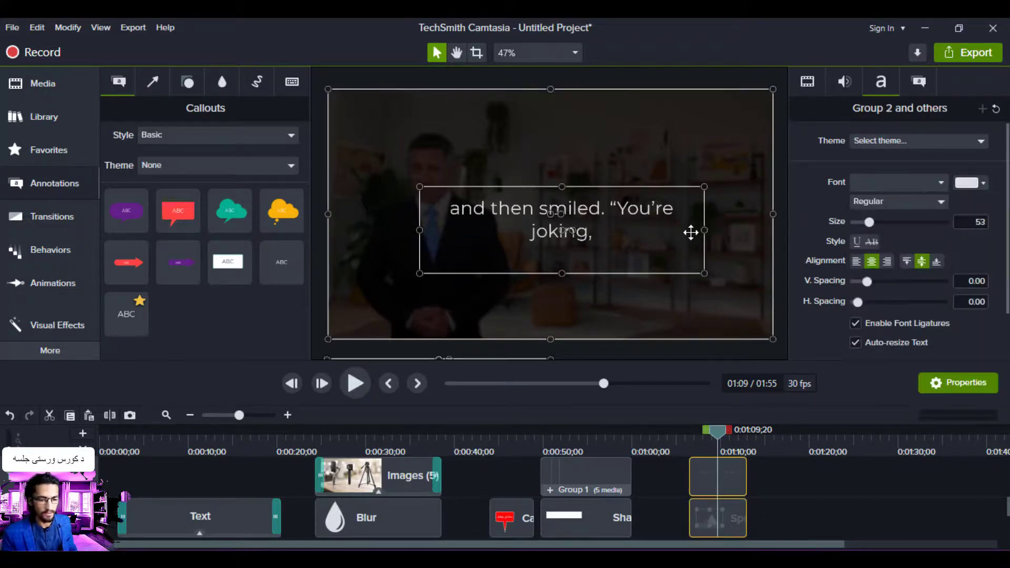
left_click(909, 533)
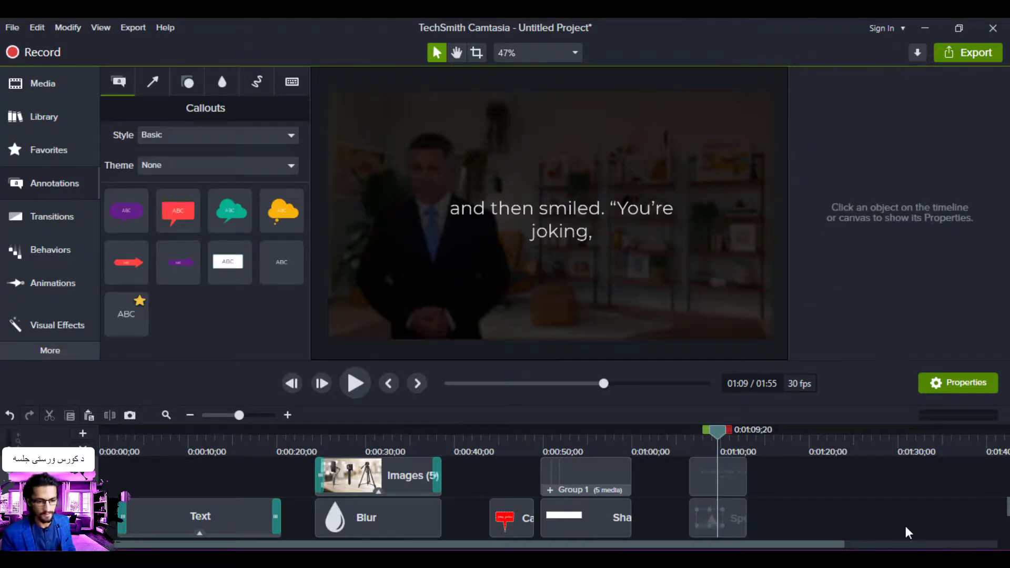
left_click_drag(569, 216, 562, 214)
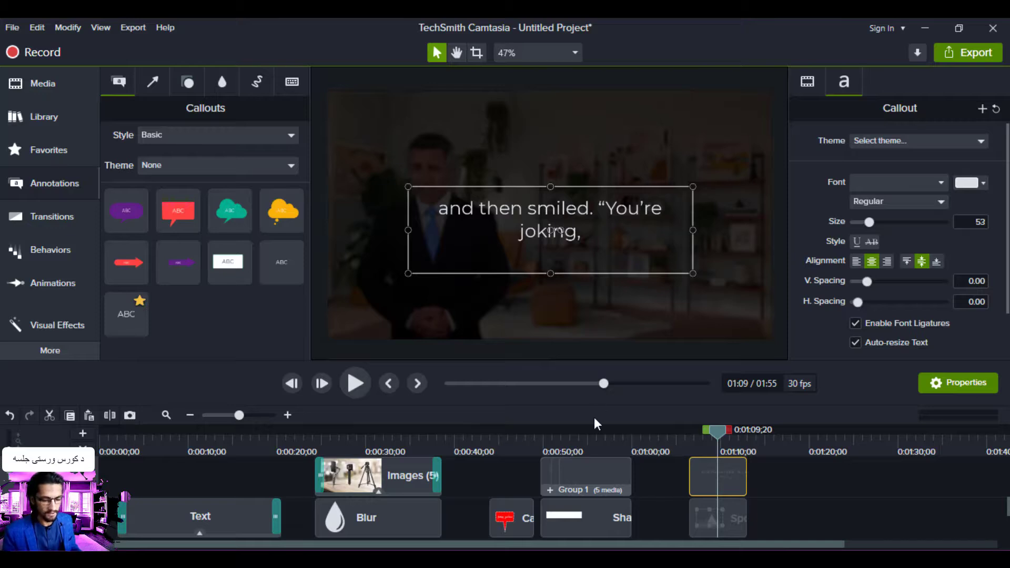
Play the darkened, captioned segment back from 0:01:05;00
left_click(676, 436)
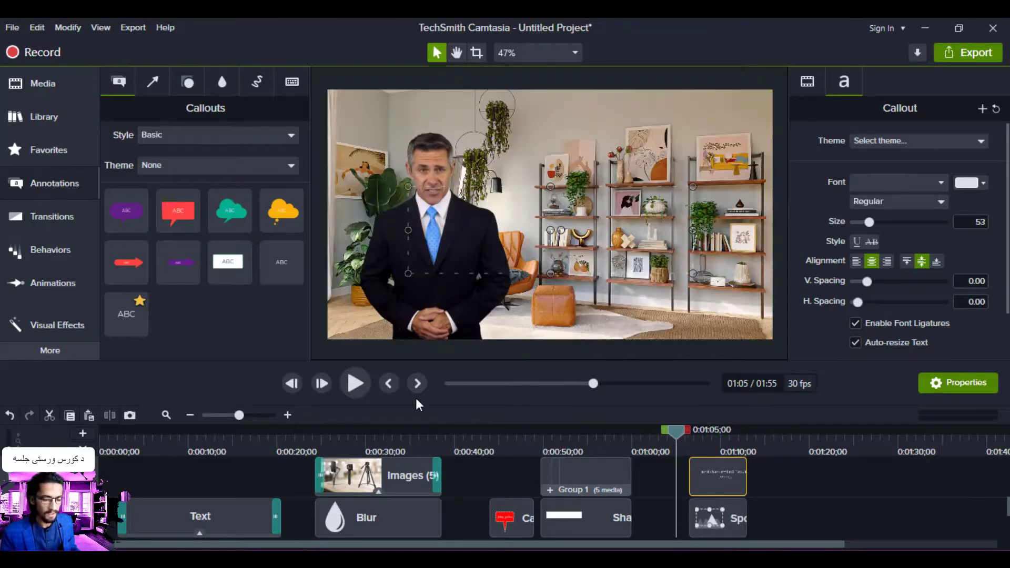
left_click(356, 384)
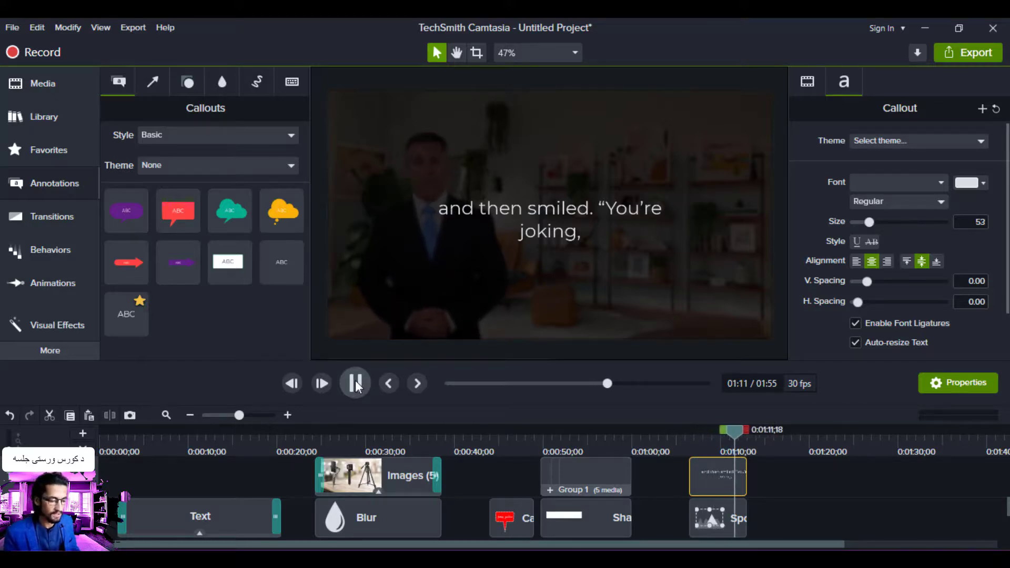
left_click(357, 386)
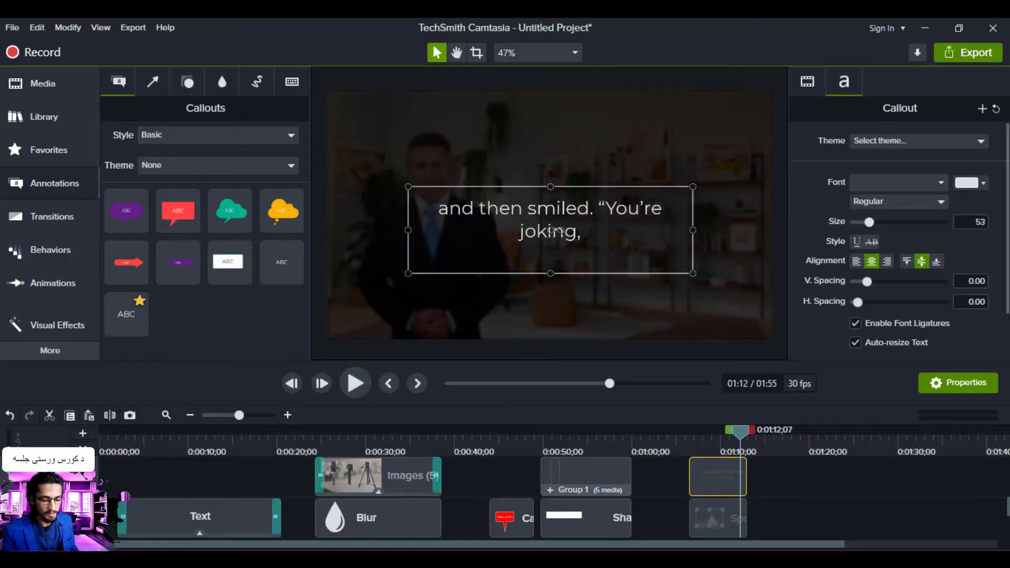
Review the frames at the start and middle of the darkened segment, and the banner at 0:00:55;25
left_click(690, 445)
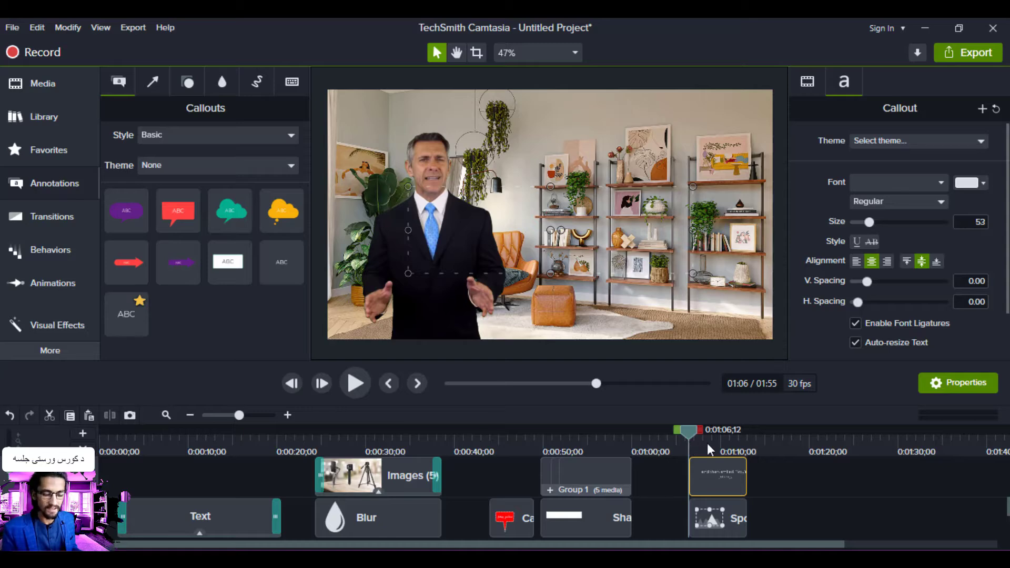
left_click(708, 443)
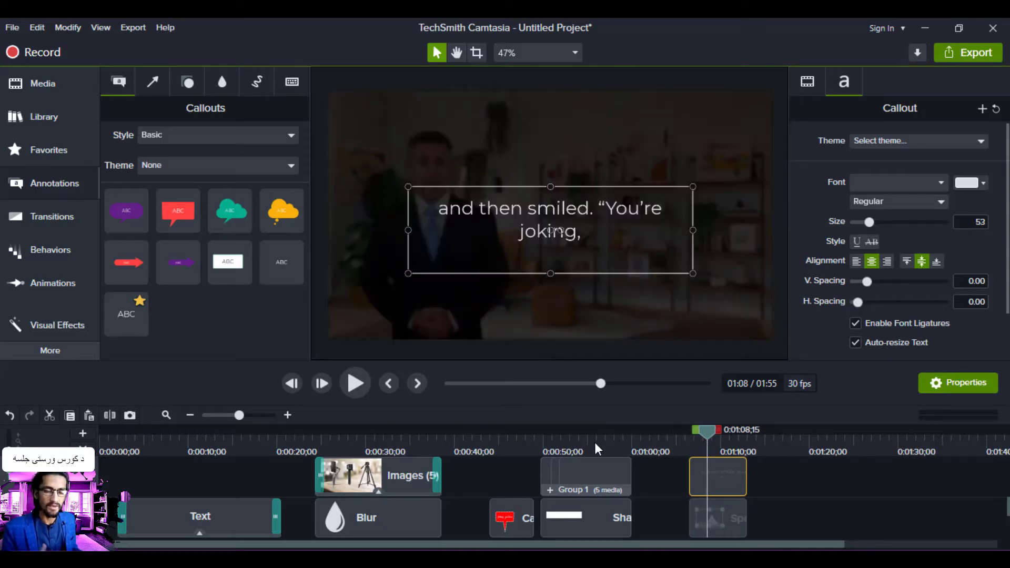
left_click(596, 447)
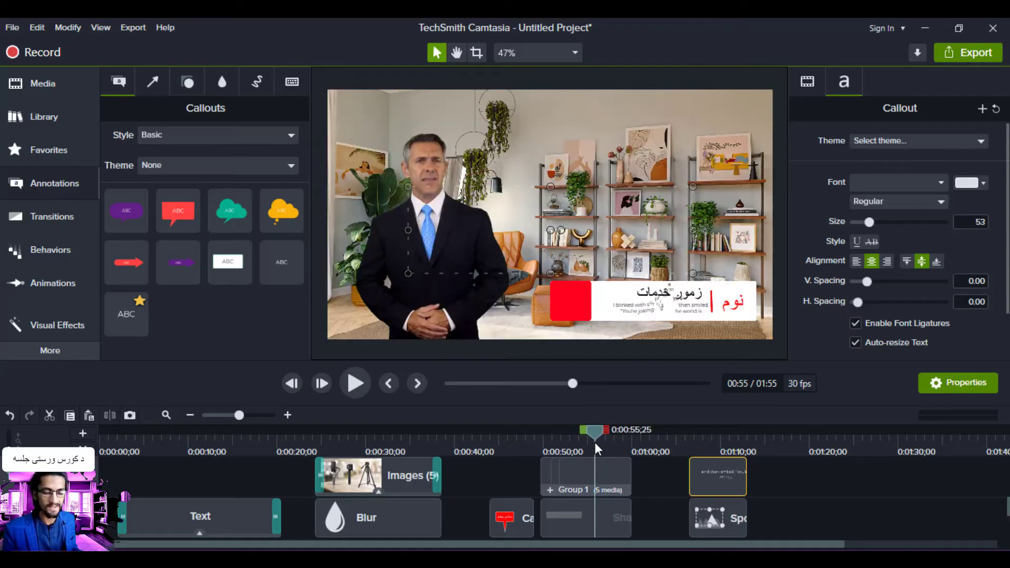